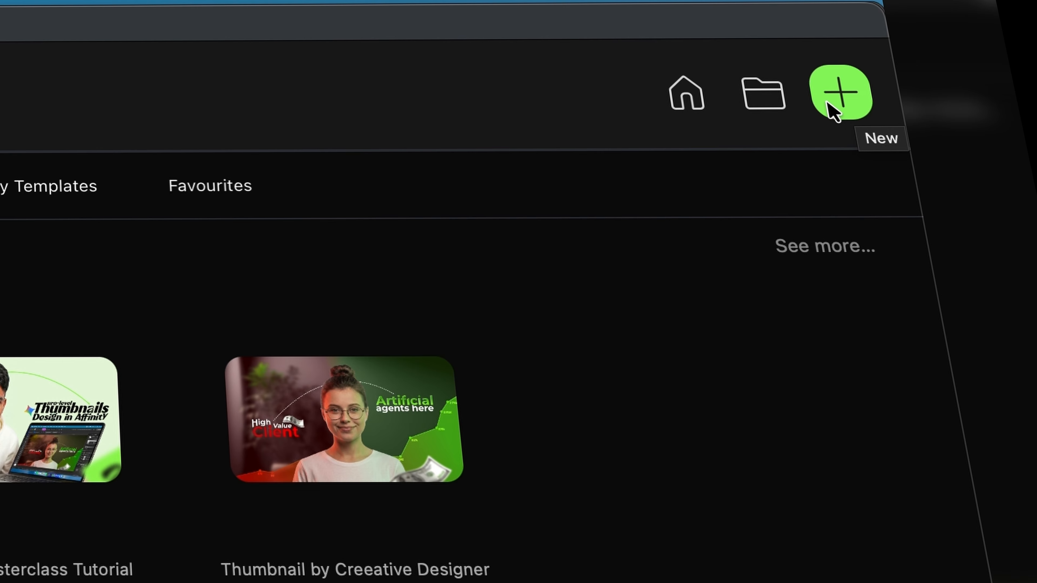
Step: Create a new document in pixels with a page width of 1080 px and a page height of 1350 px
left_click(836, 104)
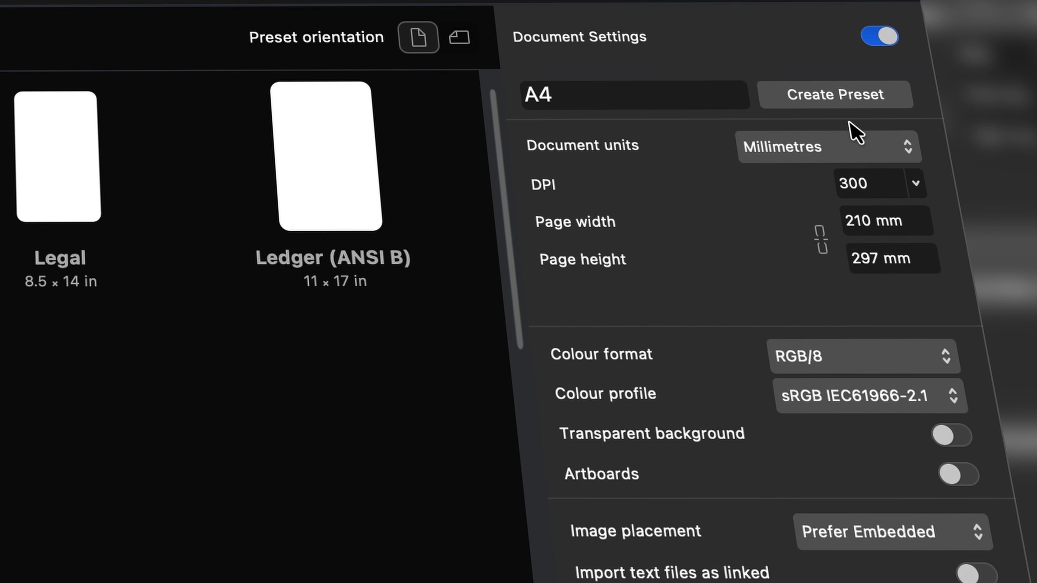
left_click(778, 143)
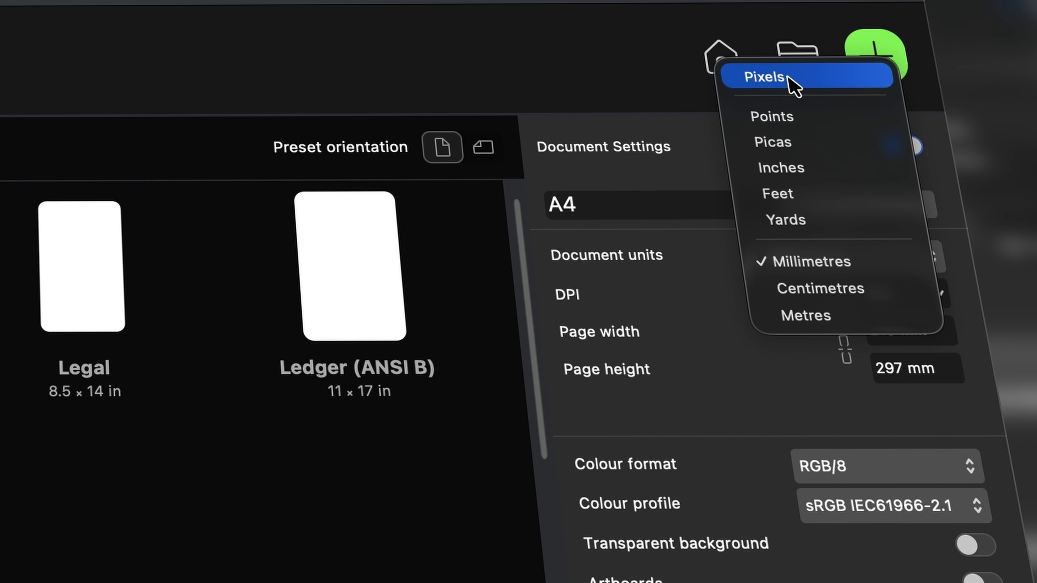
left_click(778, 77)
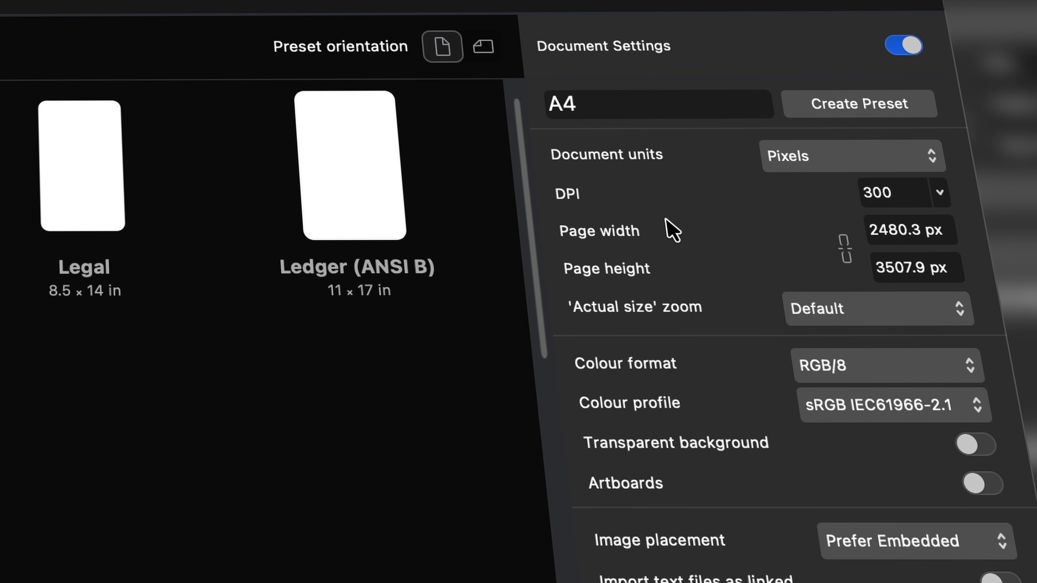
left_click(874, 229)
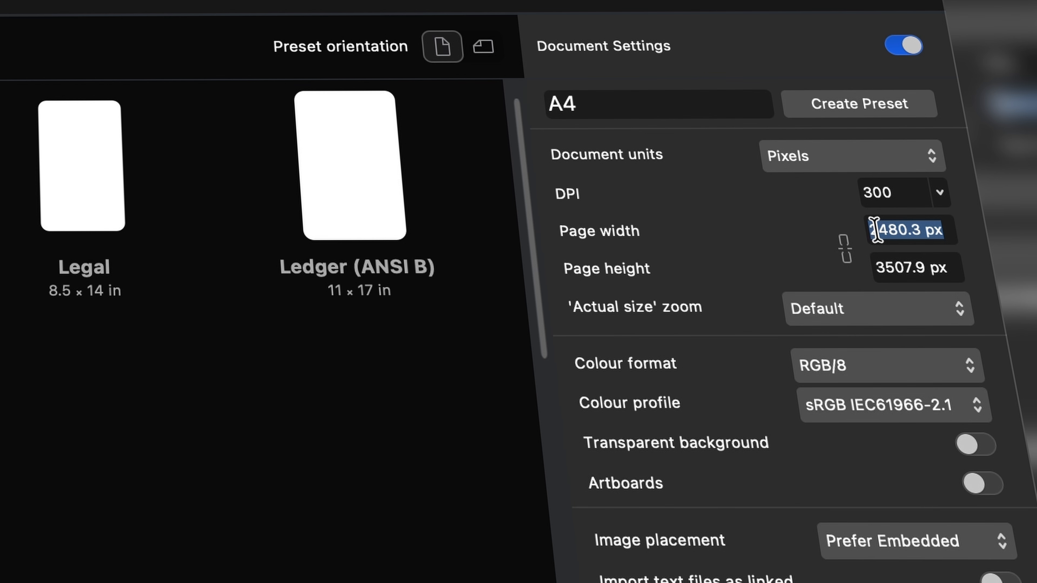
type("1080")
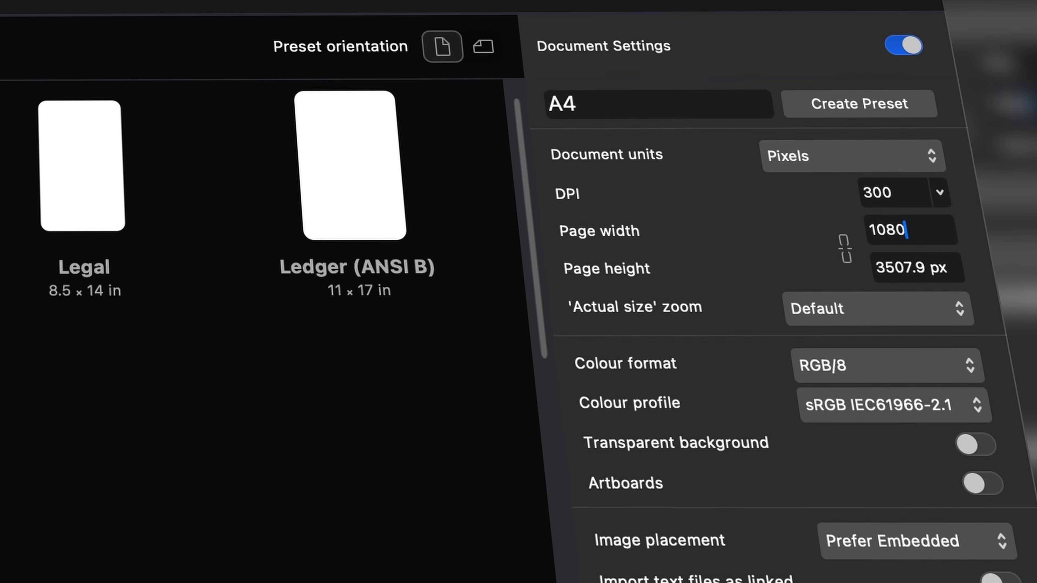
key("Return")
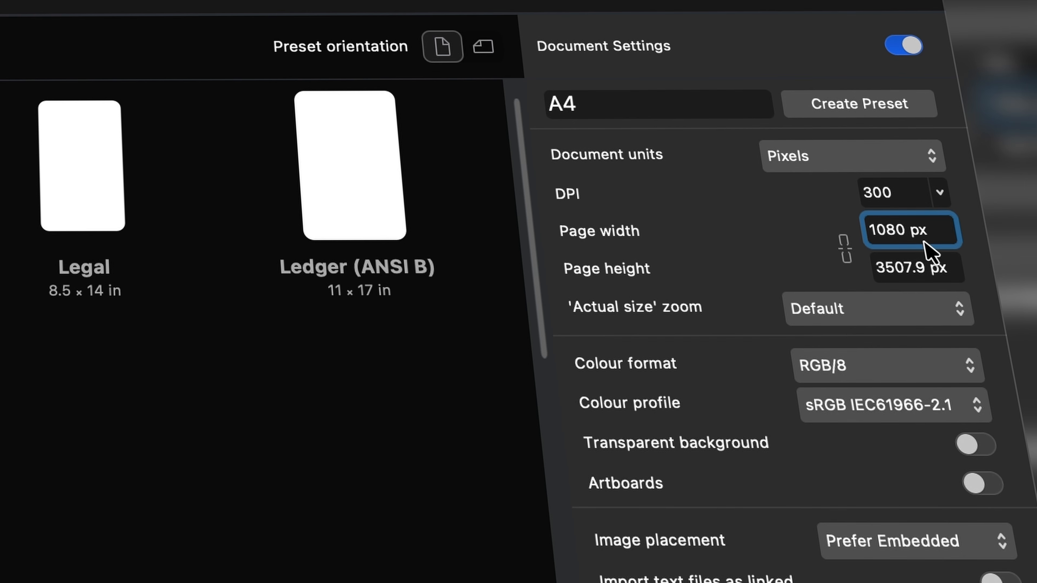
left_click(889, 262)
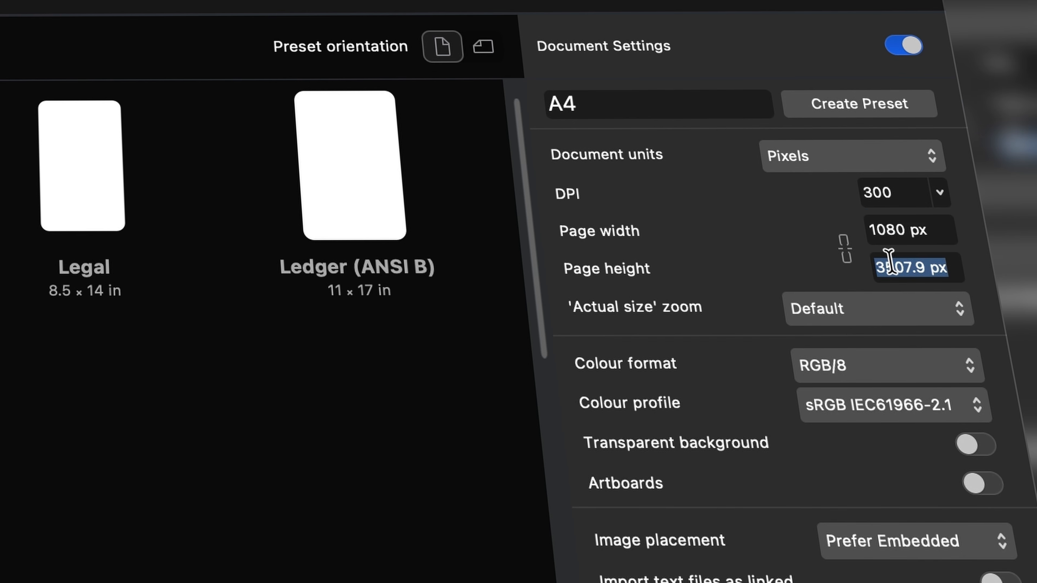
type("1350")
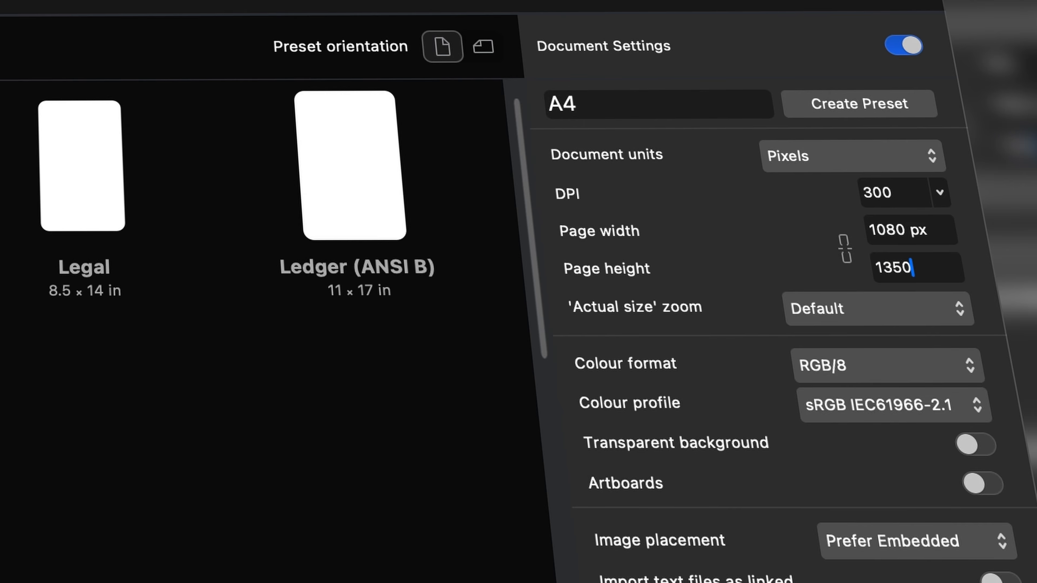
key("Return")
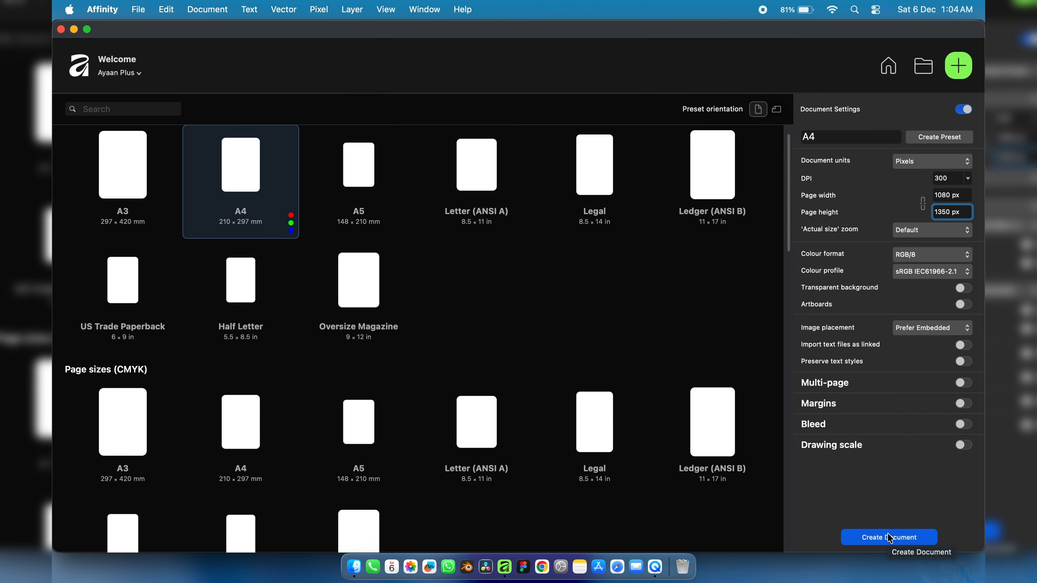
left_click(890, 537)
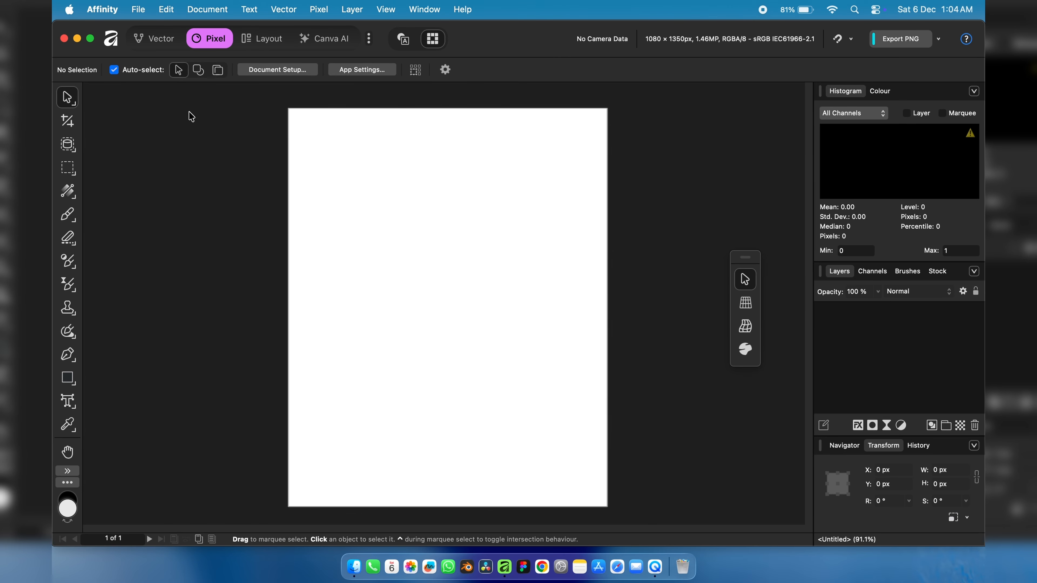
Step: Make the window full screen and place the image Colour Palette by Creeative Designer.png in the document
left_click(90, 40)
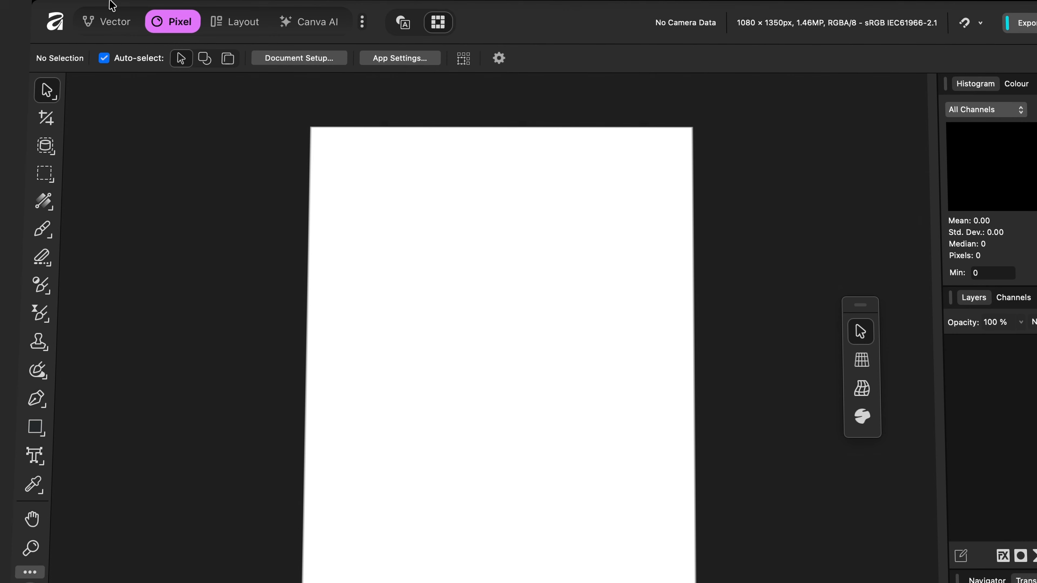
mouse_move(123, 1)
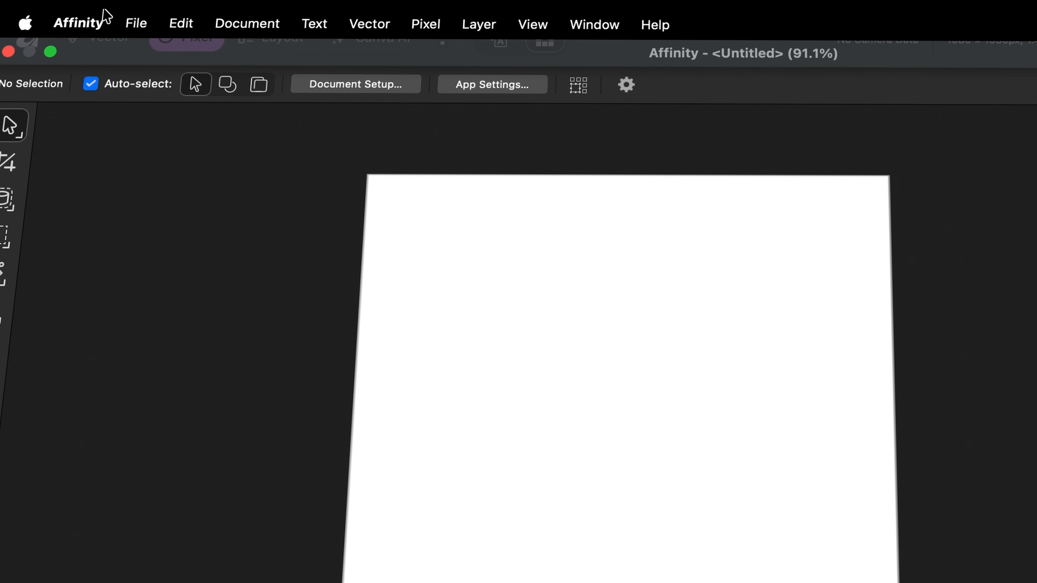
left_click(136, 25)
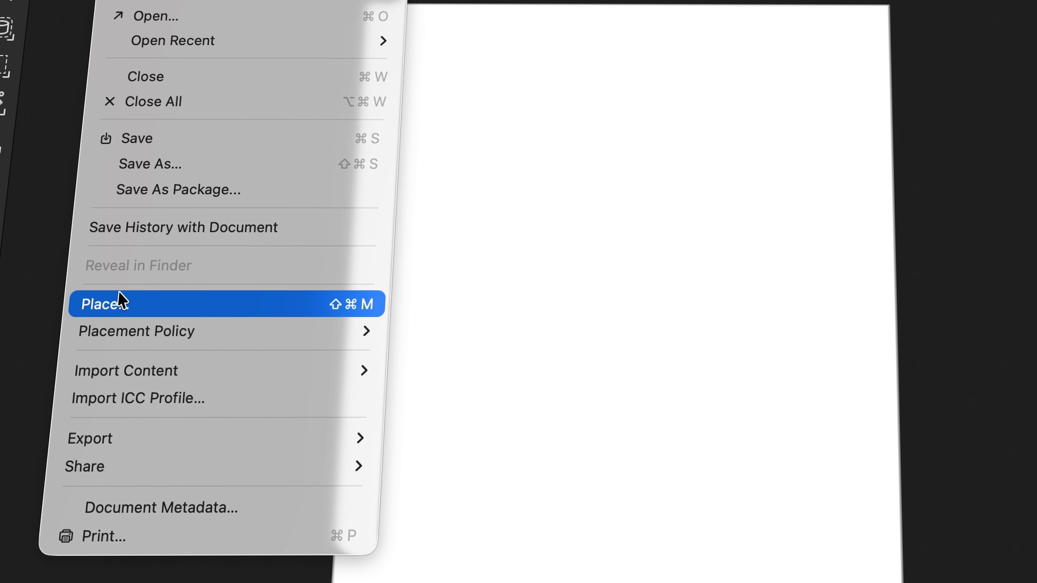
left_click(125, 304)
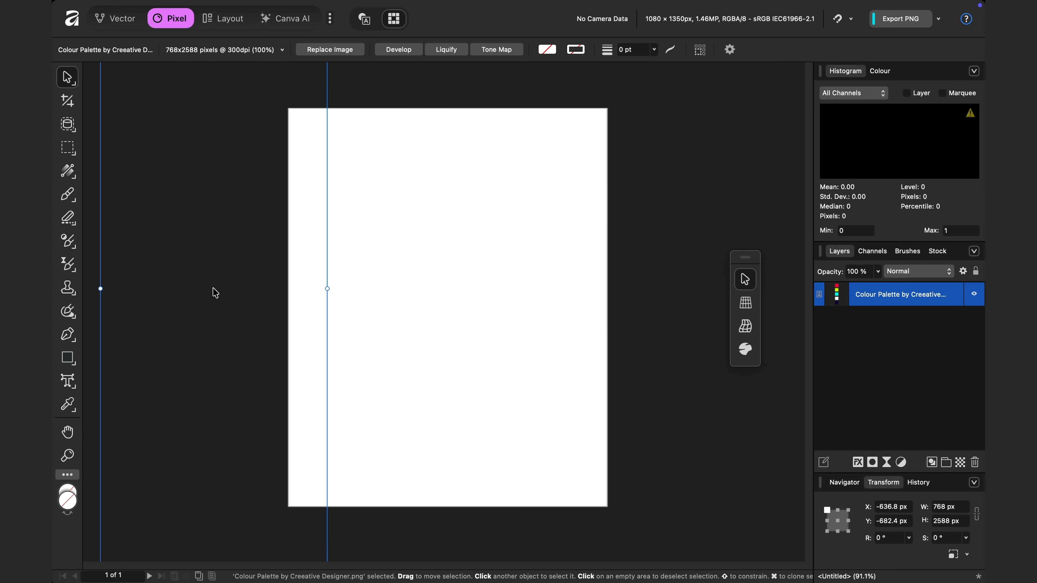
Step: Scale the palette image down proportionally to about 173 × 583 px and move it into the page's upper-right corner
scroll(215, 293, "up", 5)
left_click_drag(282, 268, 438, 267)
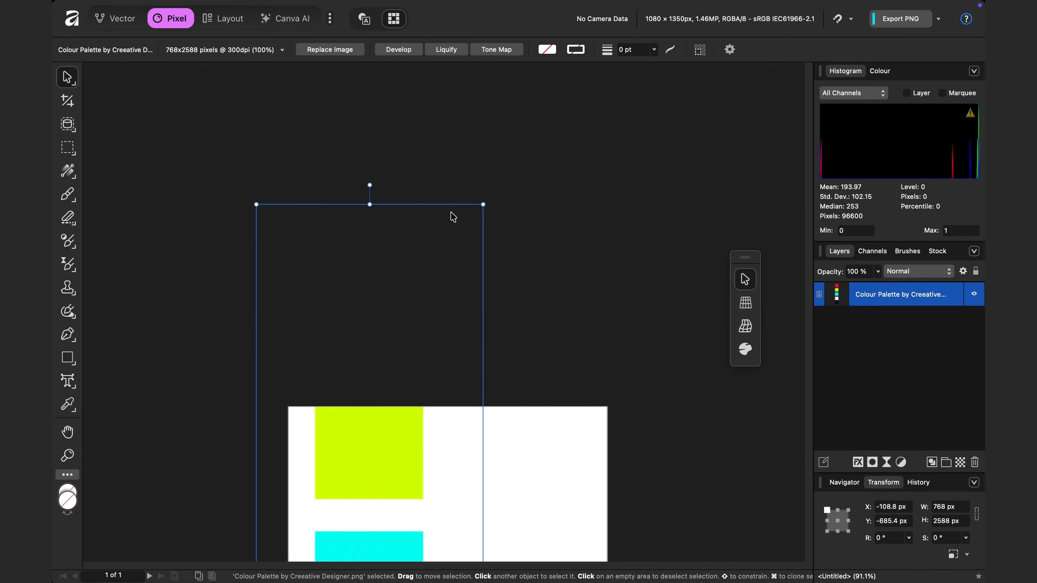
left_click_drag(483, 204, 364, 426)
scroll(364, 426, "down", 7)
left_click_drag(409, 552, 301, 396)
left_click_drag(342, 303, 520, 315)
scroll(521, 317, "up", 2)
left_click_drag(540, 478, 583, 265)
scroll(465, 303, "up", 2)
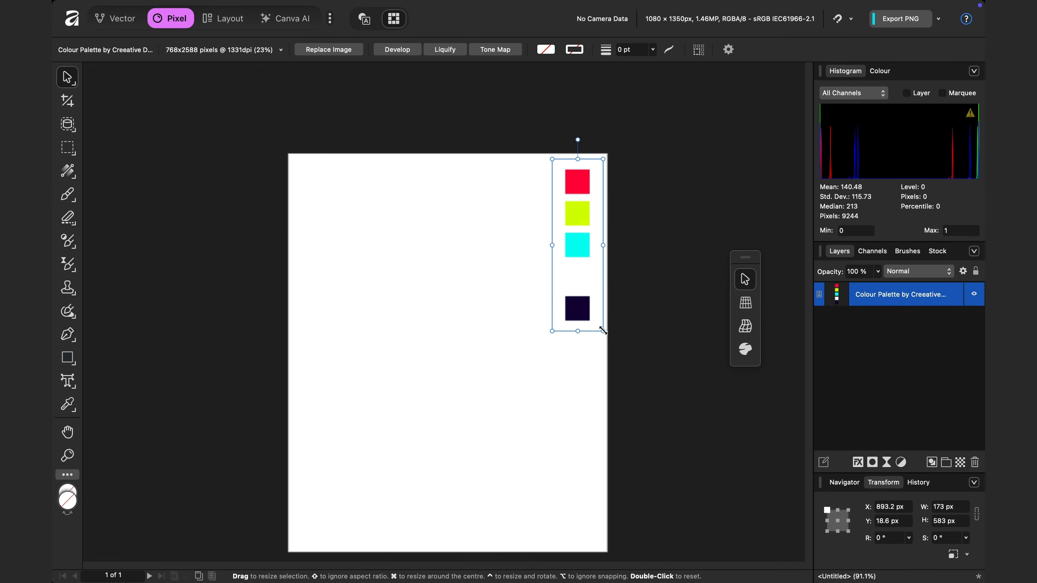
Step: Shrink the palette image further to about 114 × 383 px, nudge it back into the page's upper-right corner and deselect it
left_click_drag(603, 331, 582, 273)
left_click_drag(570, 194, 585, 204)
scroll(557, 232, "down", 2)
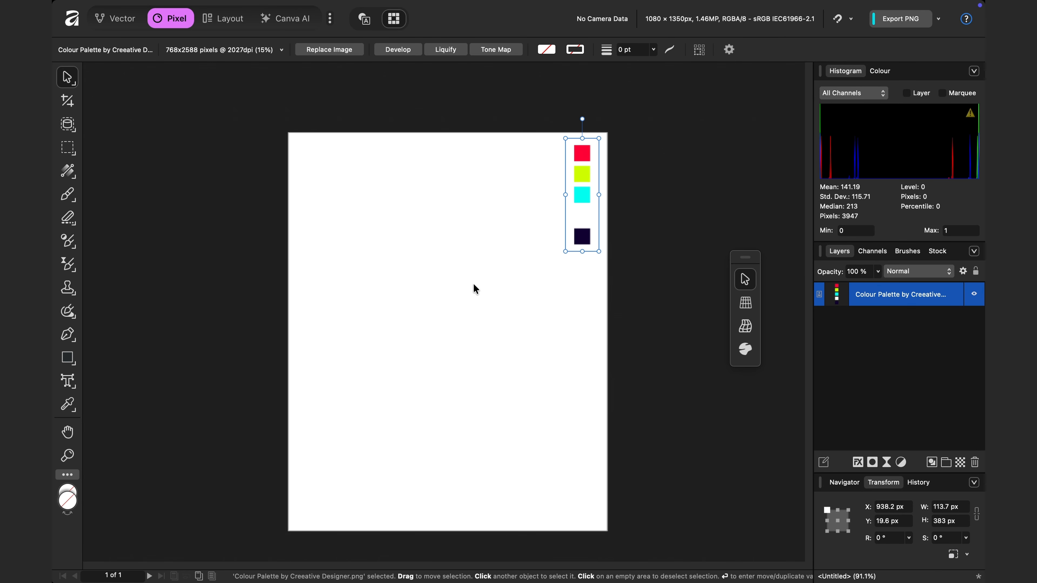
left_click(636, 379)
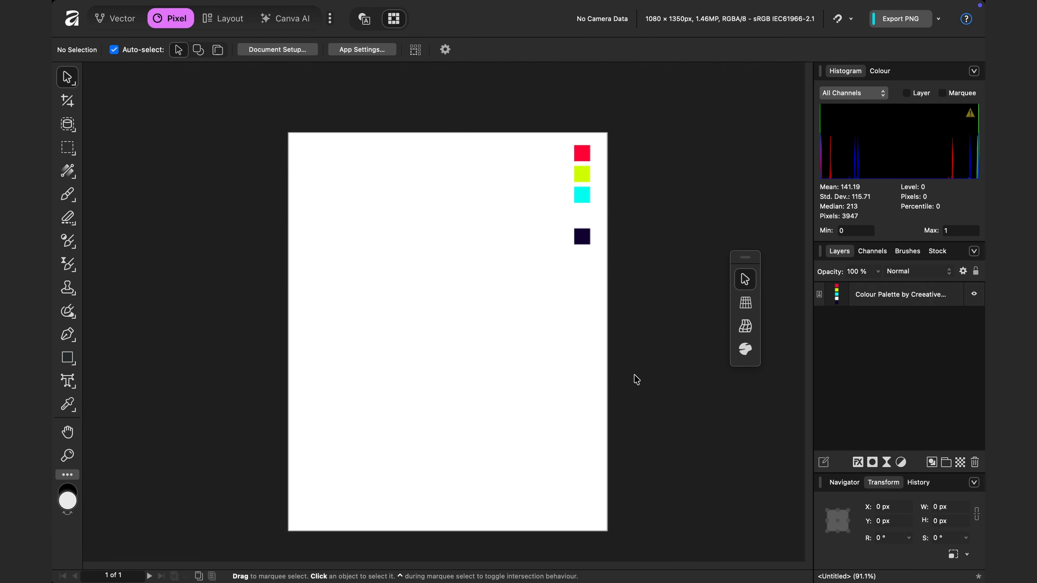
scroll(636, 379, "up", 1)
scroll(636, 379, "up", 3)
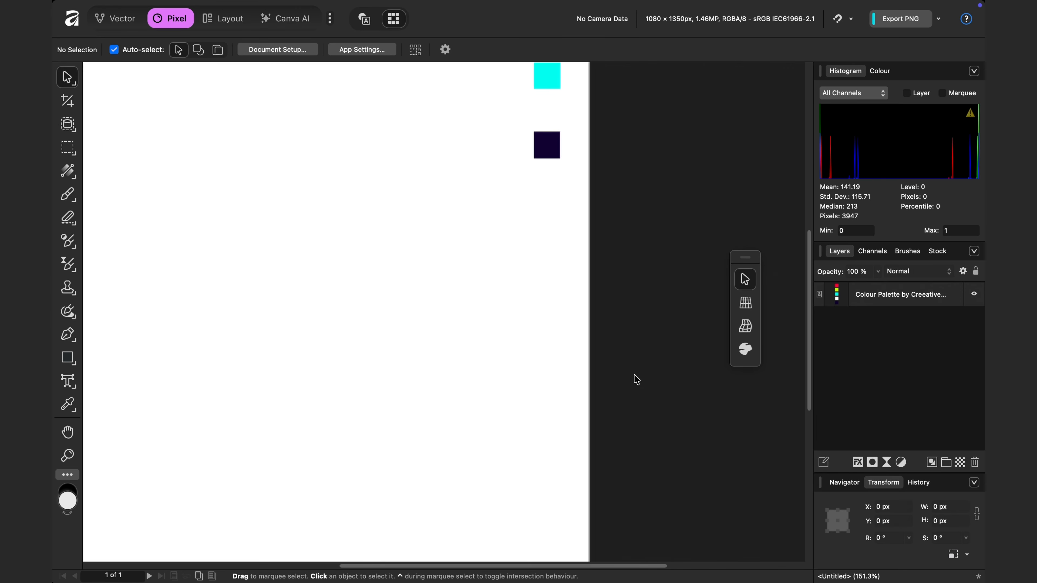
scroll(635, 379, "down", 2)
scroll(636, 379, "down", 1)
scroll(636, 379, "left", 1)
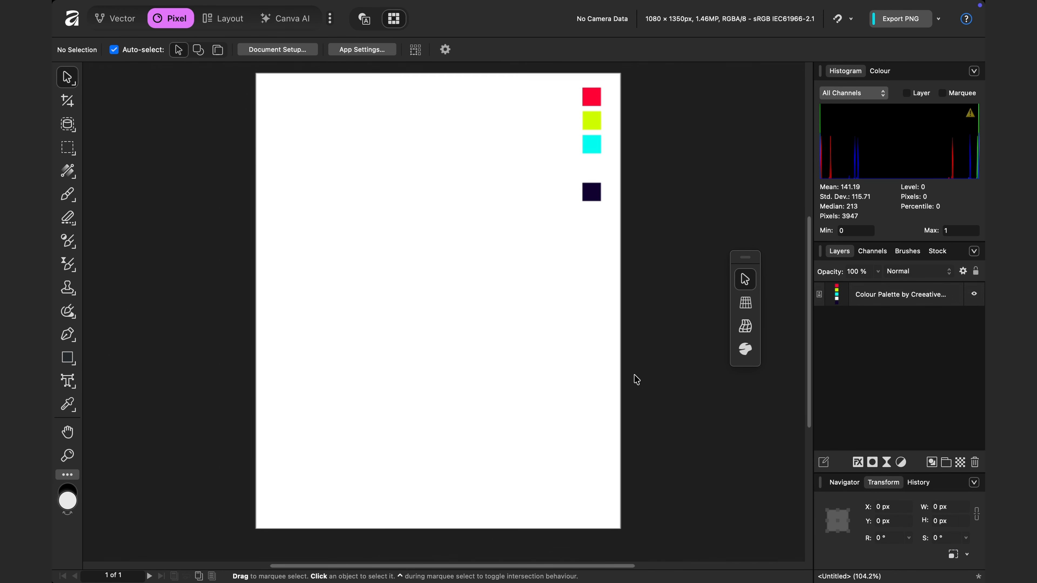
scroll(636, 379, "up", 1)
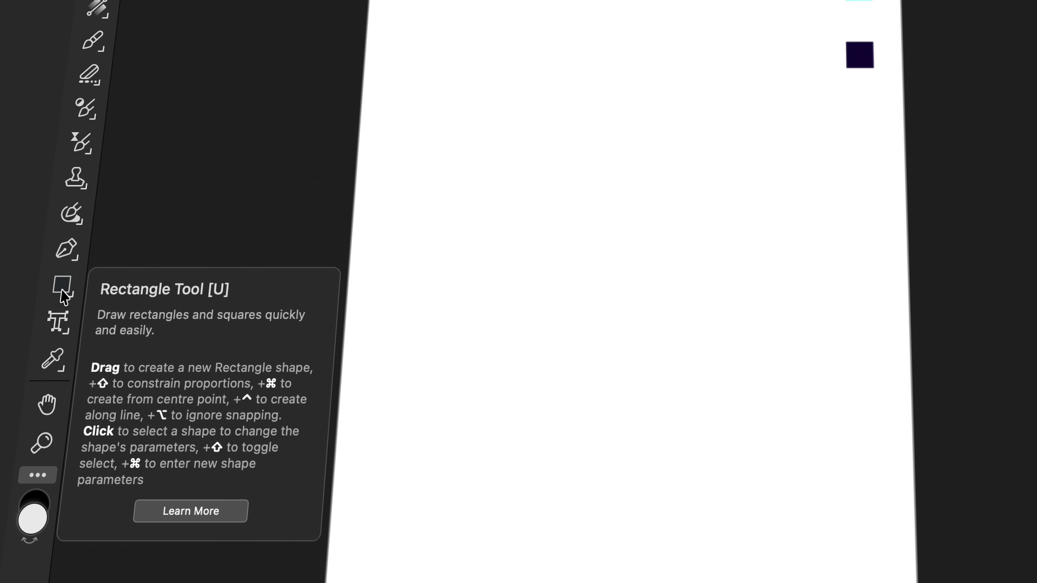
Step: Draw a rectangle of about 1225 × 1440 px that covers the whole page and overlaps its edges
left_click(66, 289)
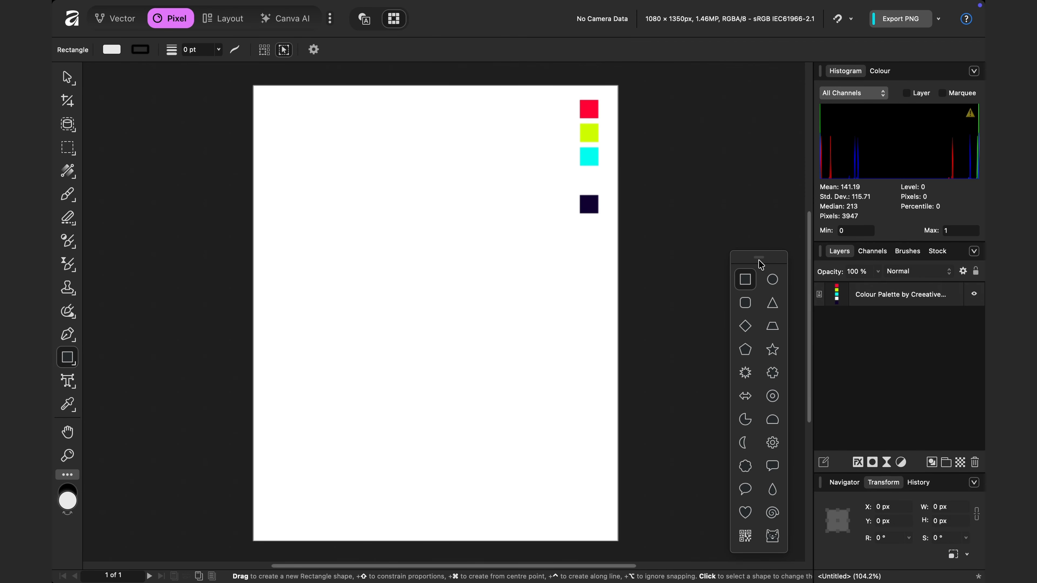
left_click_drag(760, 265, 726, 203)
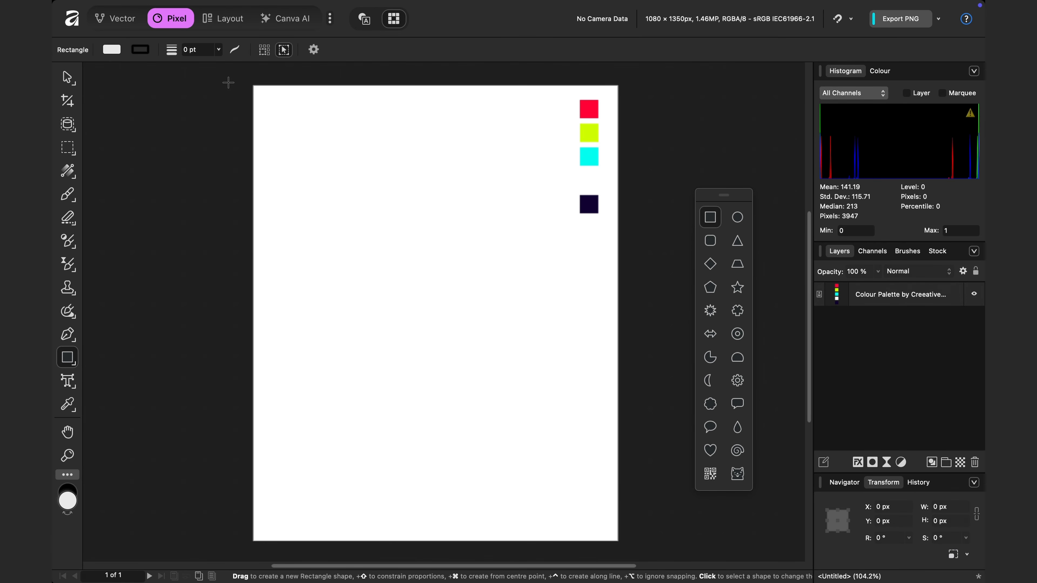
left_click_drag(229, 74, 597, 373)
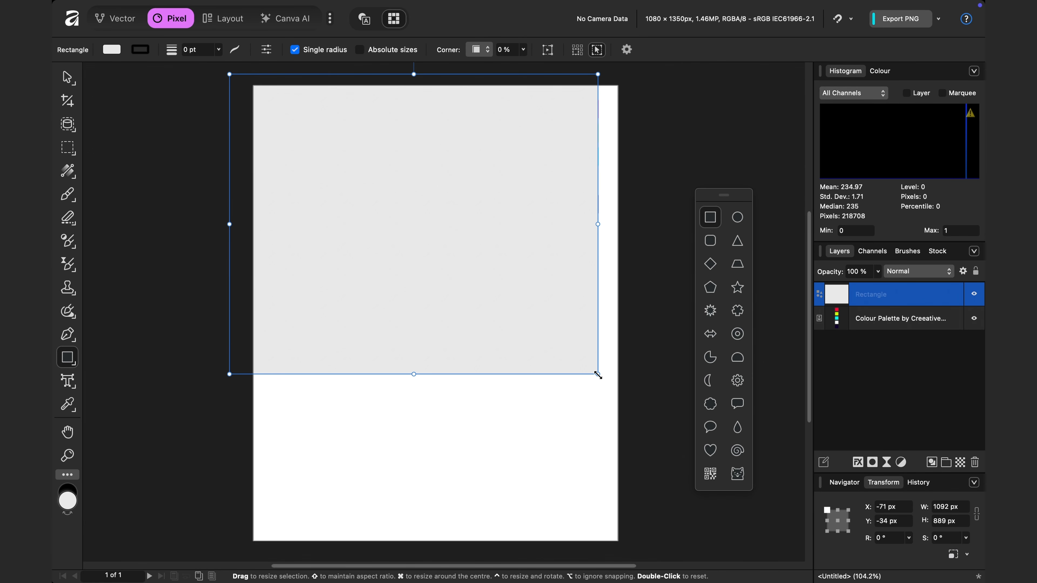
left_click_drag(413, 374, 479, 310)
scroll(478, 310, "up", 5)
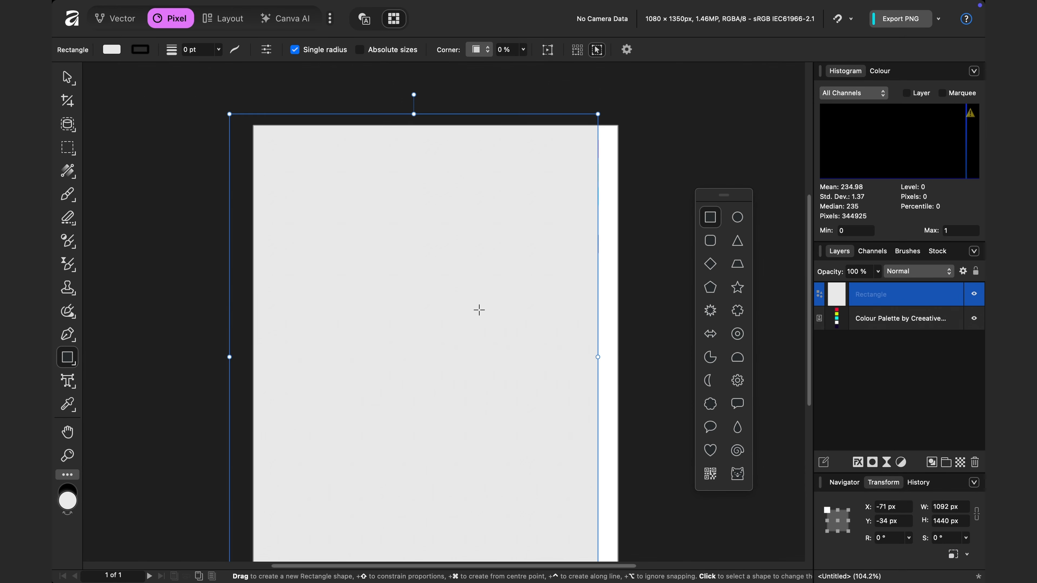
left_click_drag(598, 325, 643, 325)
scroll(549, 324, "down", 1)
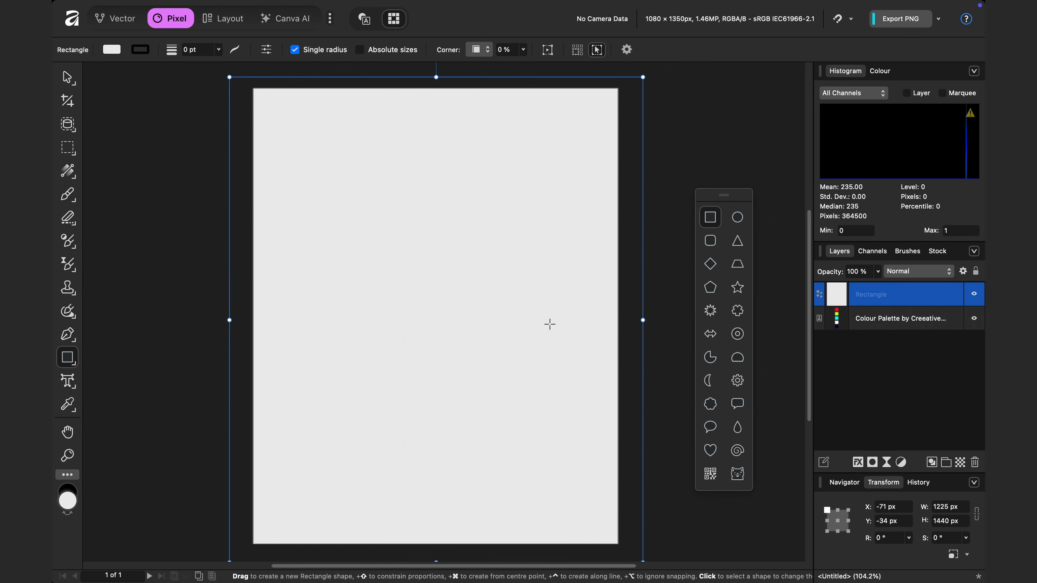
scroll(550, 324, "down", 1)
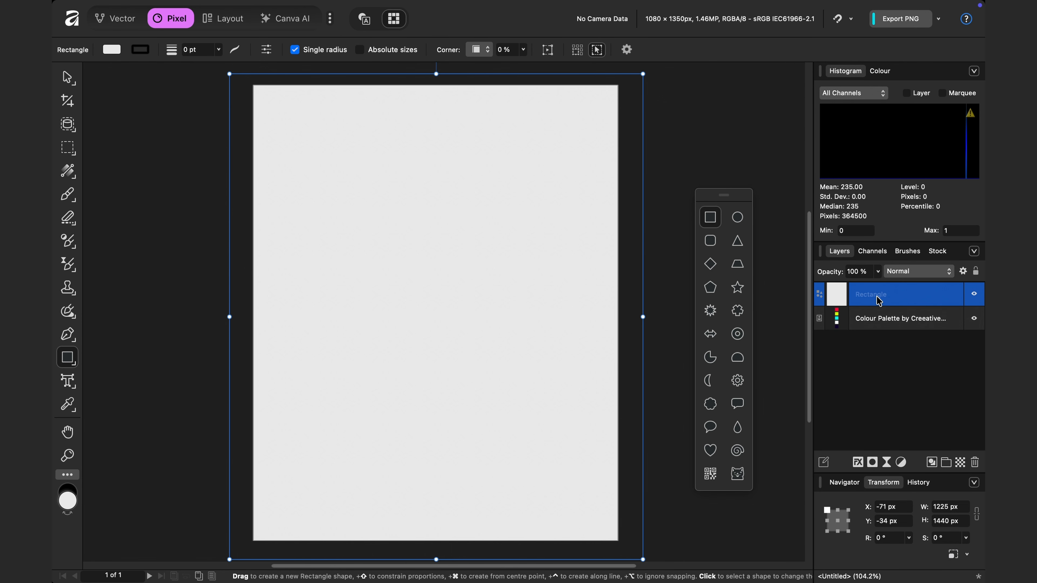
Step: Move the rectangle layer below the palette layer and fill it with the palette's dark navy swatch, 110038
left_click_drag(878, 299, 876, 331)
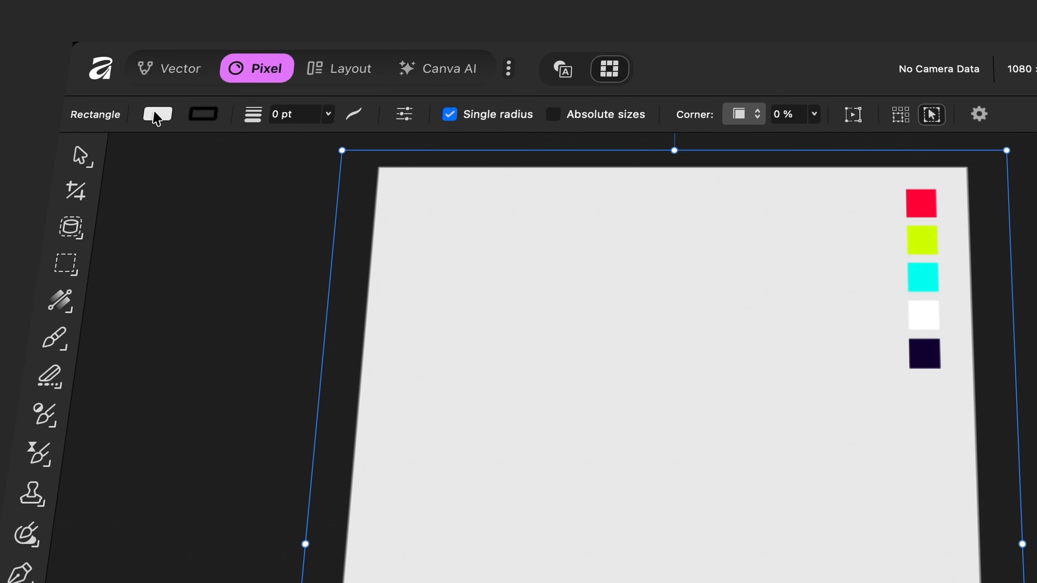
left_click(157, 115)
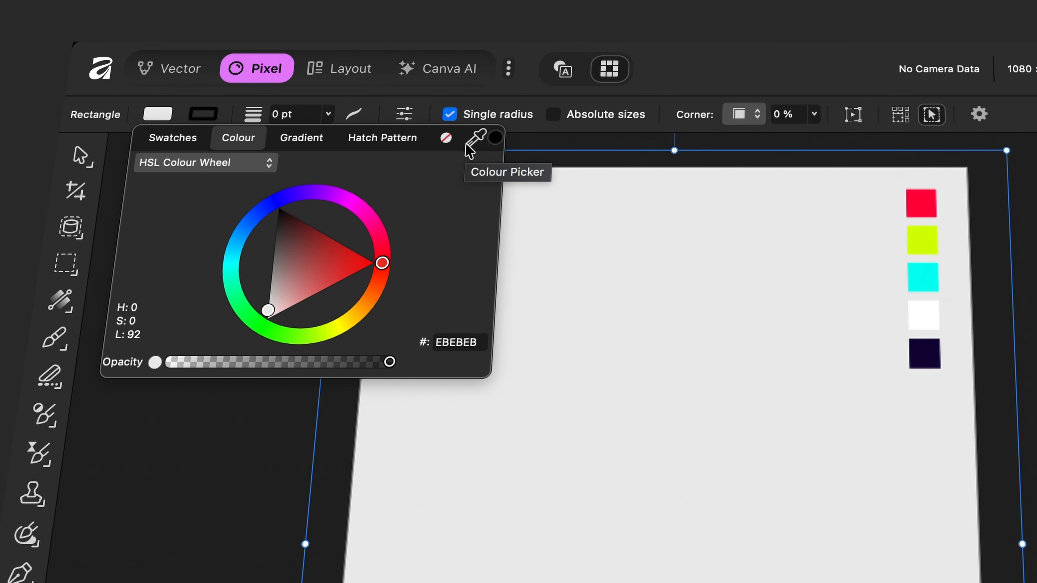
left_click(470, 143)
left_click_drag(469, 143, 920, 352)
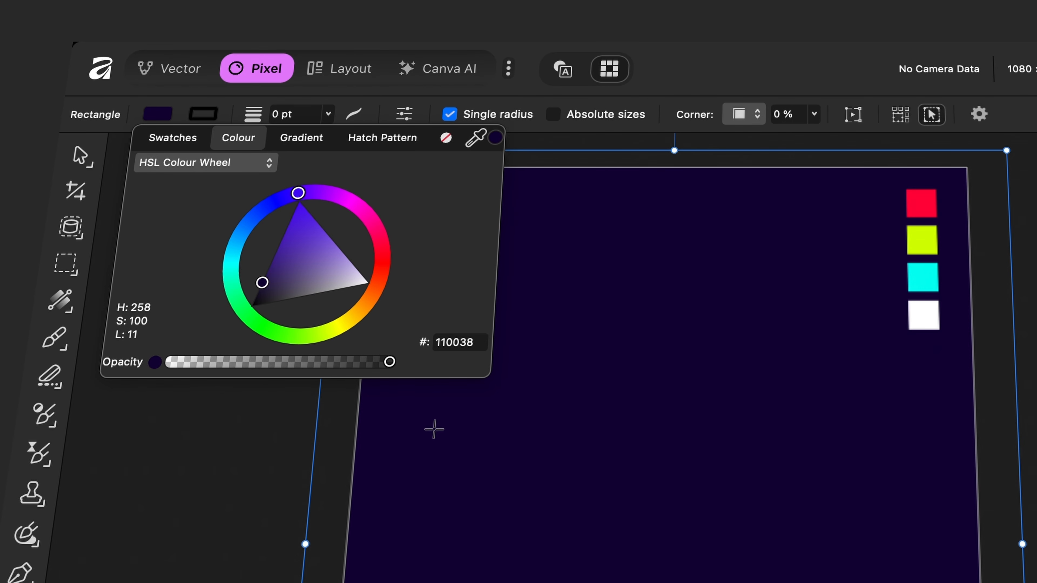
left_click(228, 466)
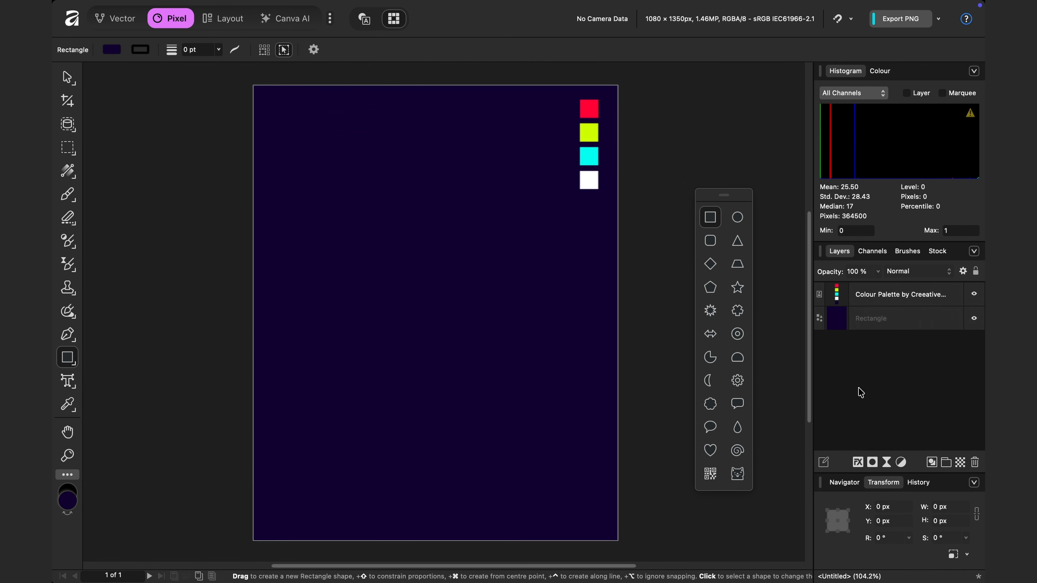
Step: Draw a closed curved shape of about 219 × 435 px with the Pen tool, overlapping the page's left edge below its middle
left_click(890, 325)
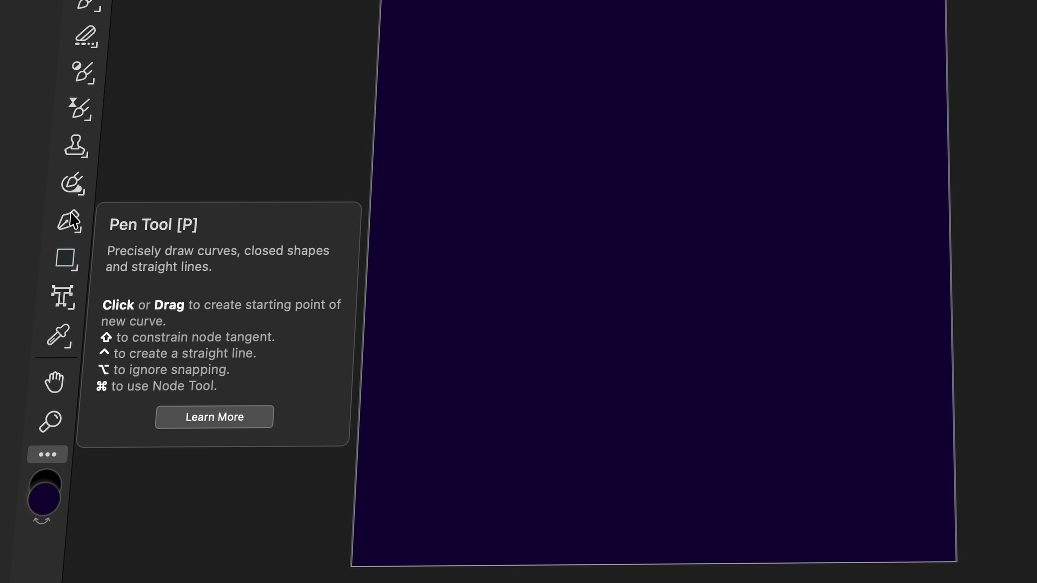
left_click(70, 220)
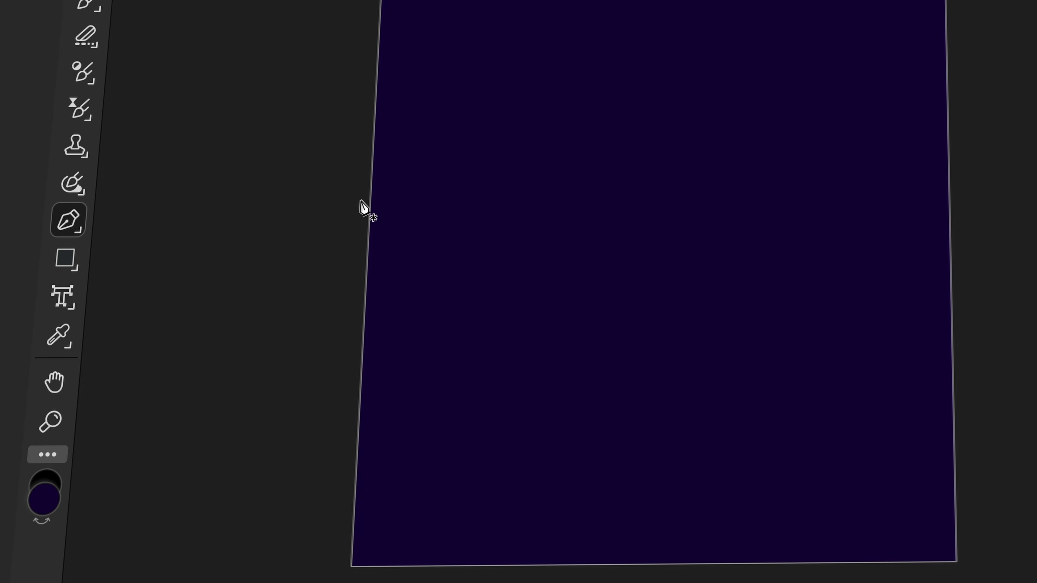
left_click(361, 200)
left_click_drag(425, 240, 462, 282)
left_click_drag(429, 312, 429, 320)
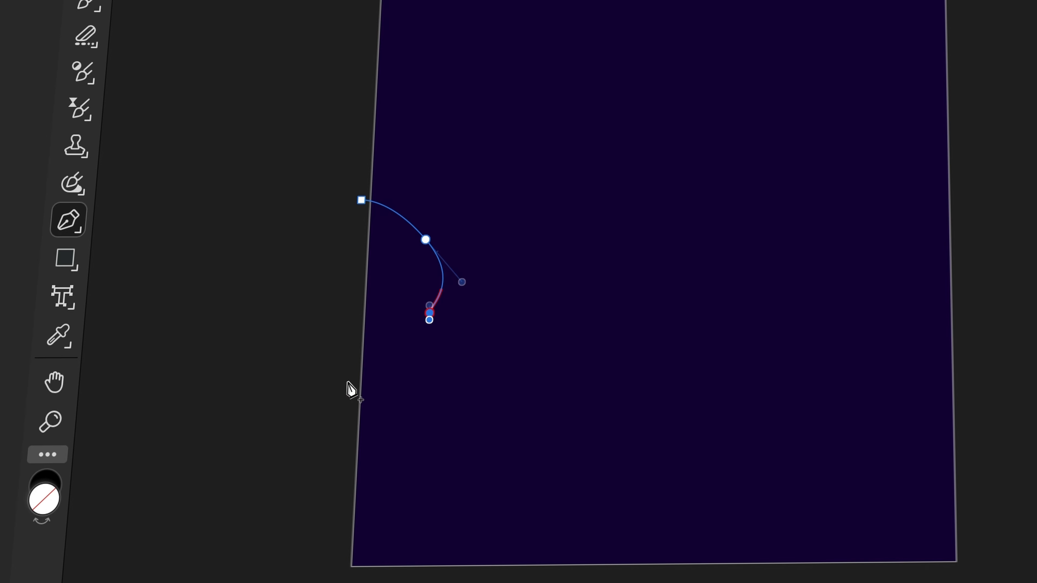
left_click(373, 370)
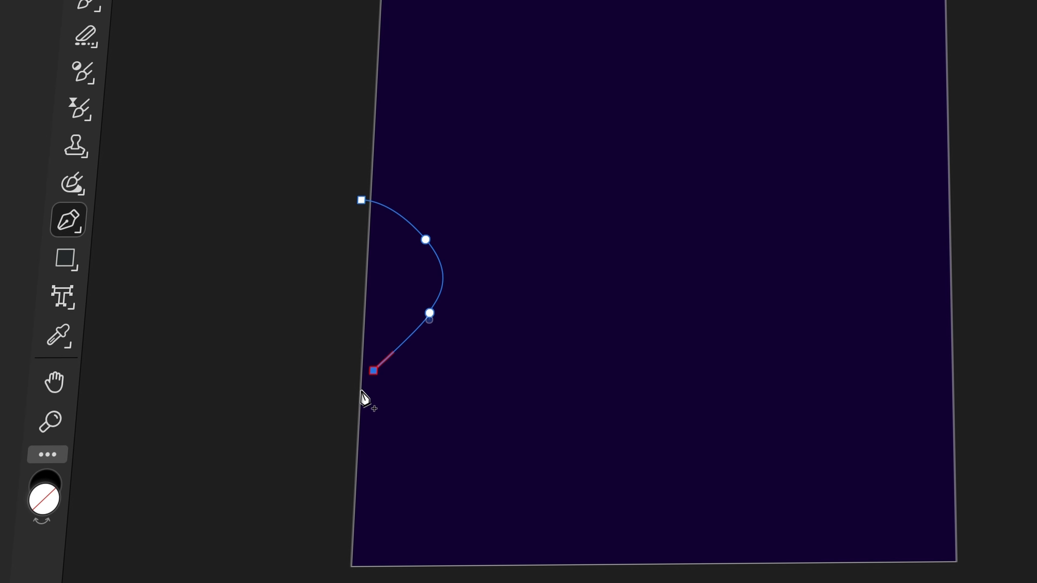
left_click(343, 442)
left_click(318, 368)
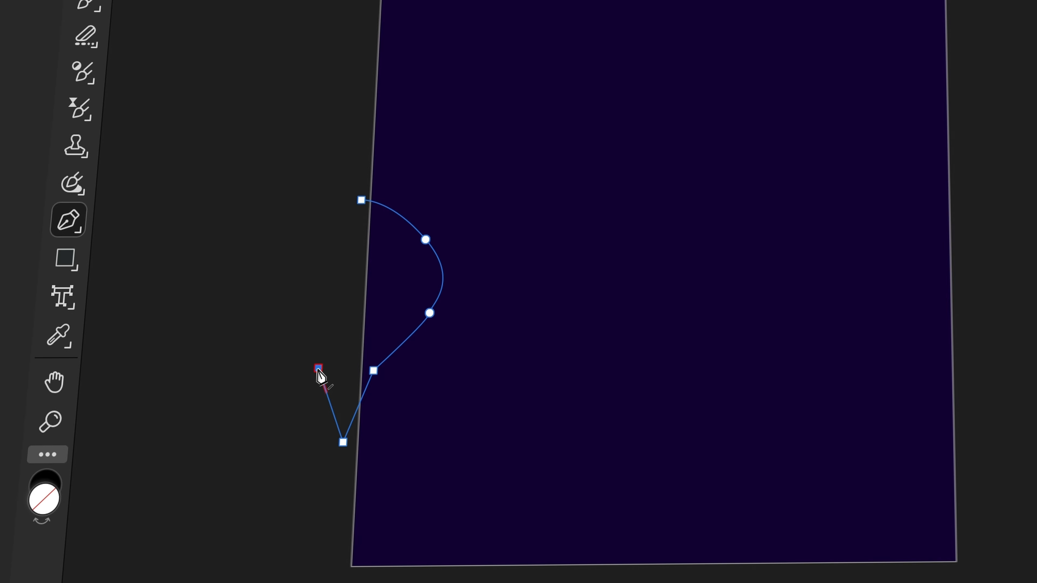
left_click(321, 315)
left_click(361, 200)
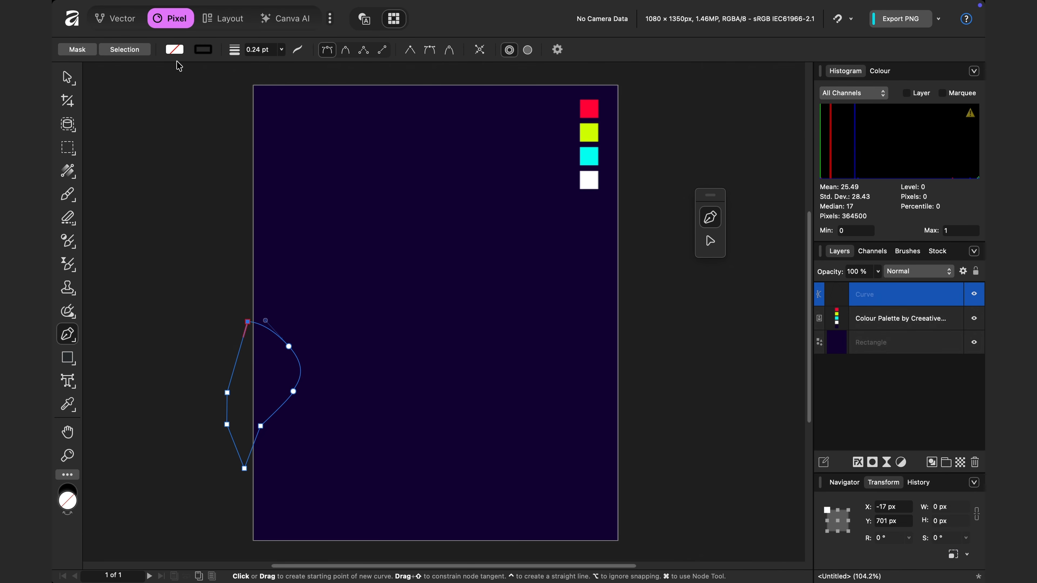
Step: Remove the curved shape's stroke and fill it with the cyan swatch from the palette
left_click(200, 51)
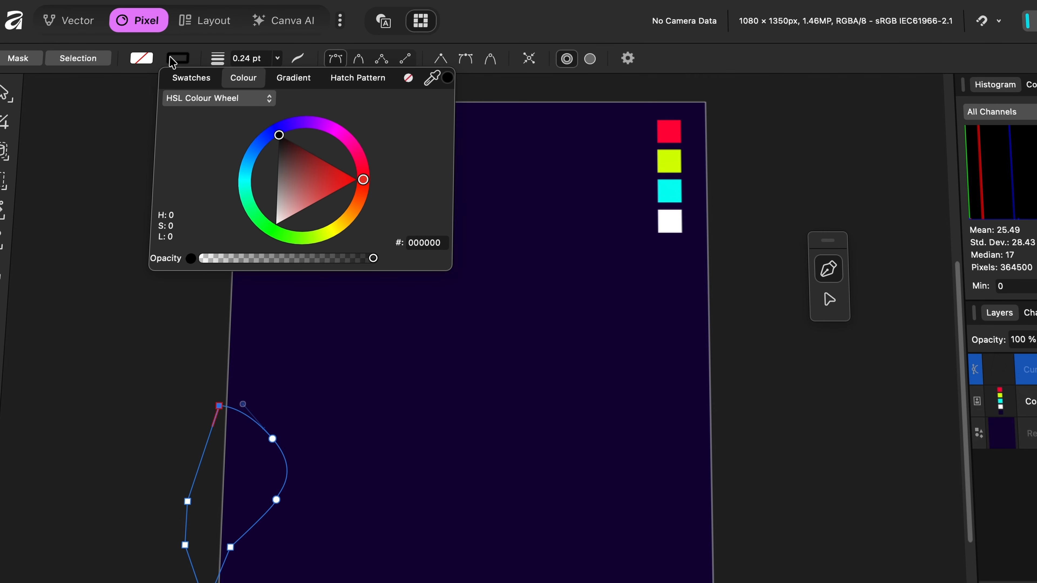
left_click(408, 79)
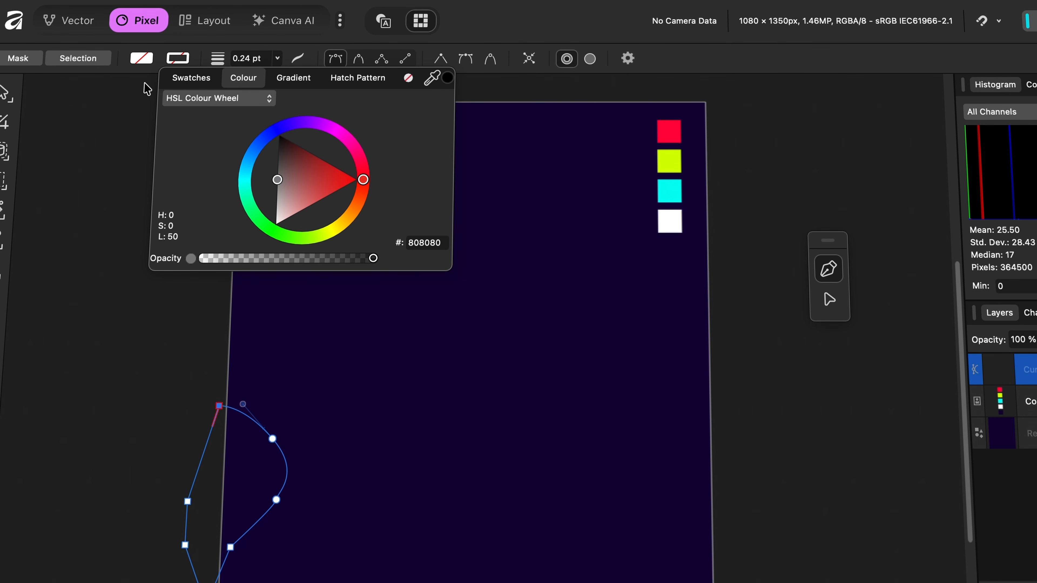
left_click(143, 59)
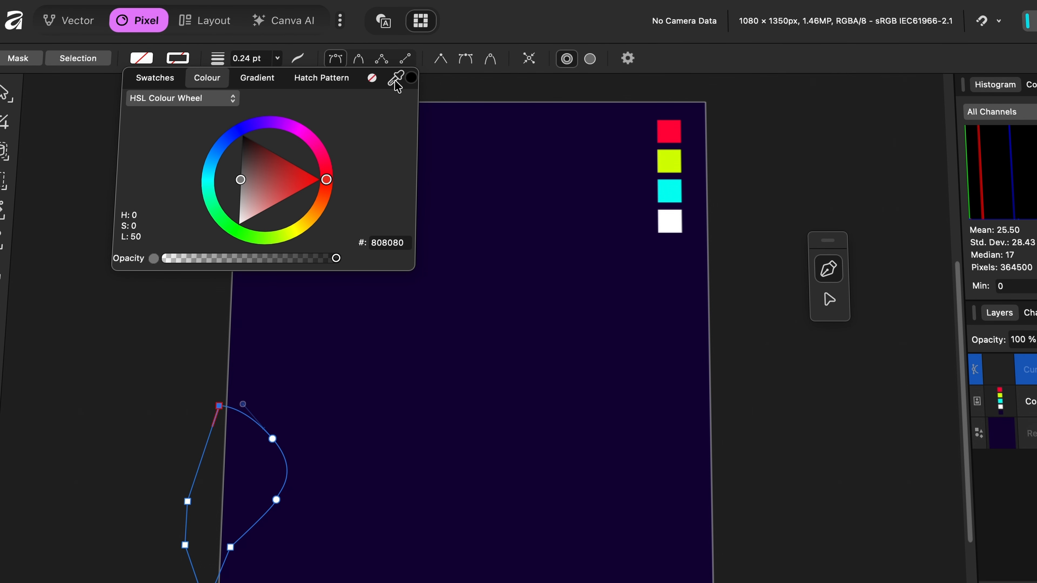
left_click_drag(395, 77, 672, 199)
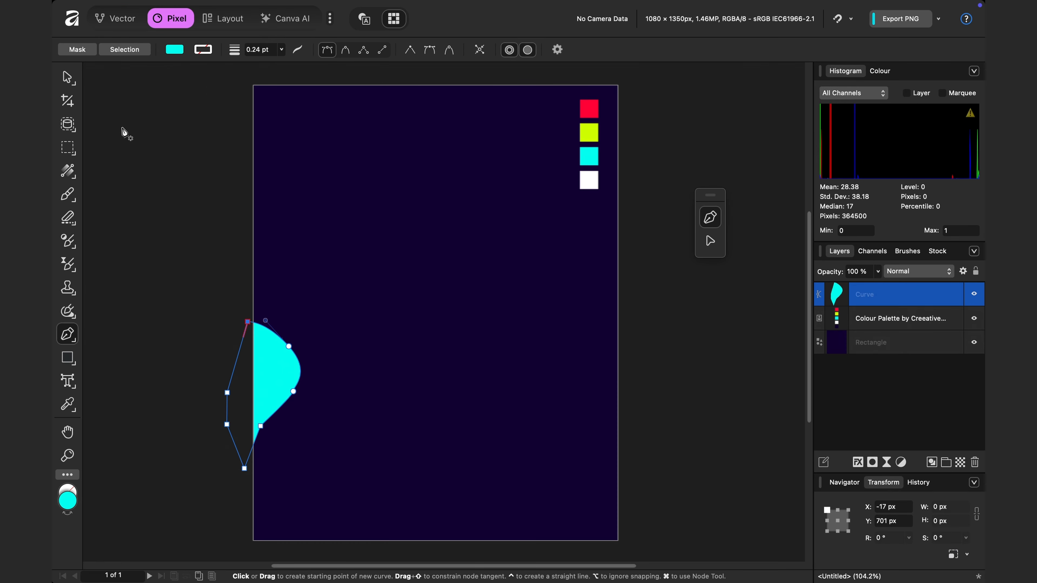
Step: Apply a Gaussian Blur layer effect with a radius of about 81.3 px to the cyan curved shape
left_click(67, 80)
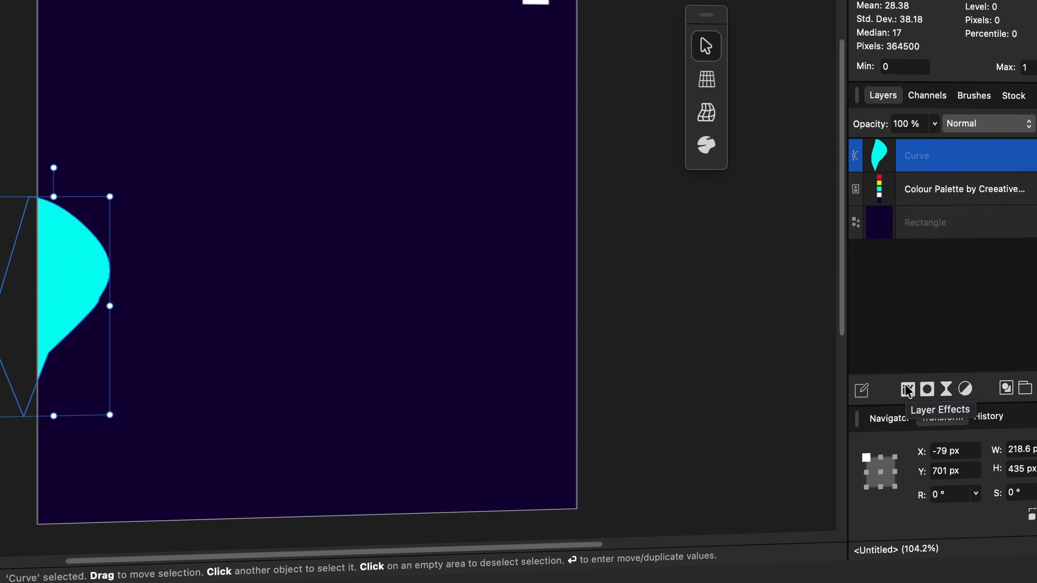
left_click(908, 391)
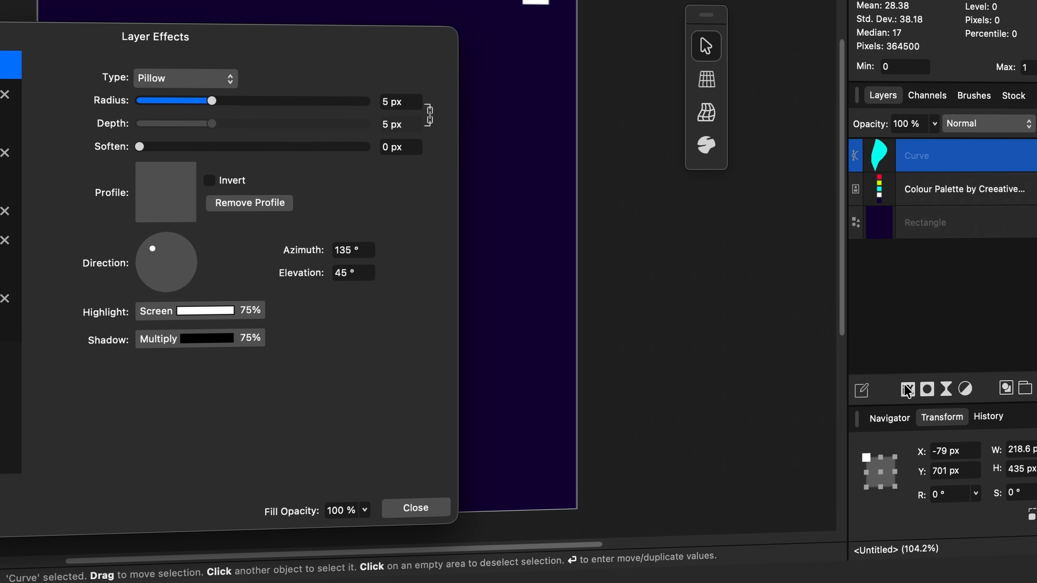
left_click_drag(313, 45, 645, 12)
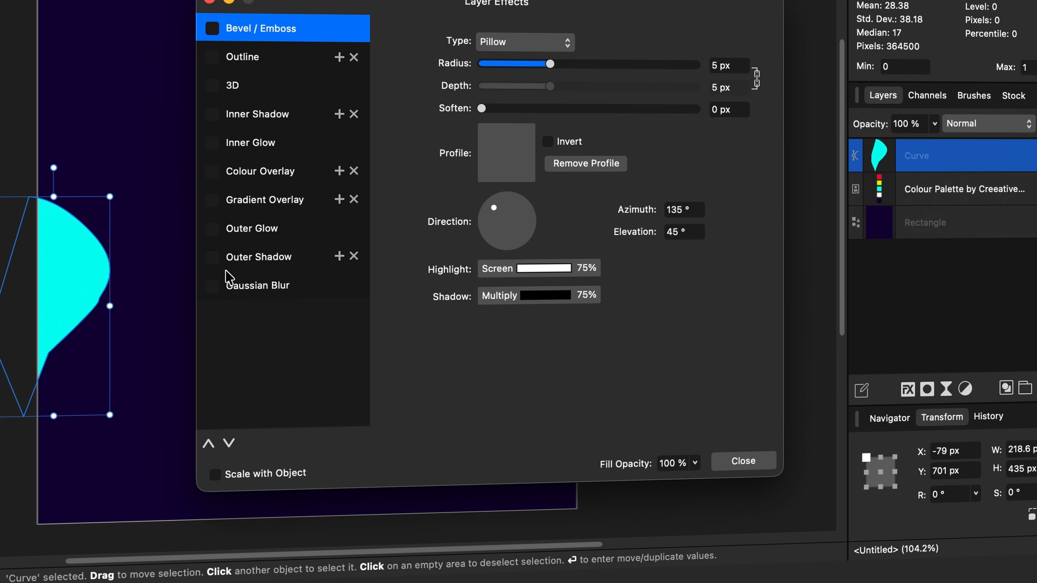
left_click(212, 287)
left_click(253, 286)
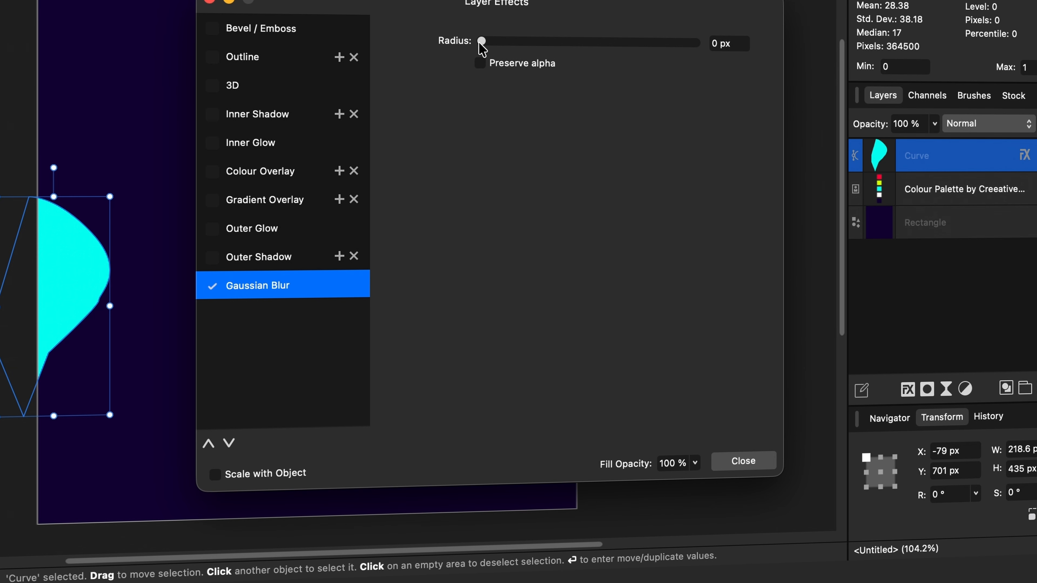
left_click_drag(481, 41, 690, 70)
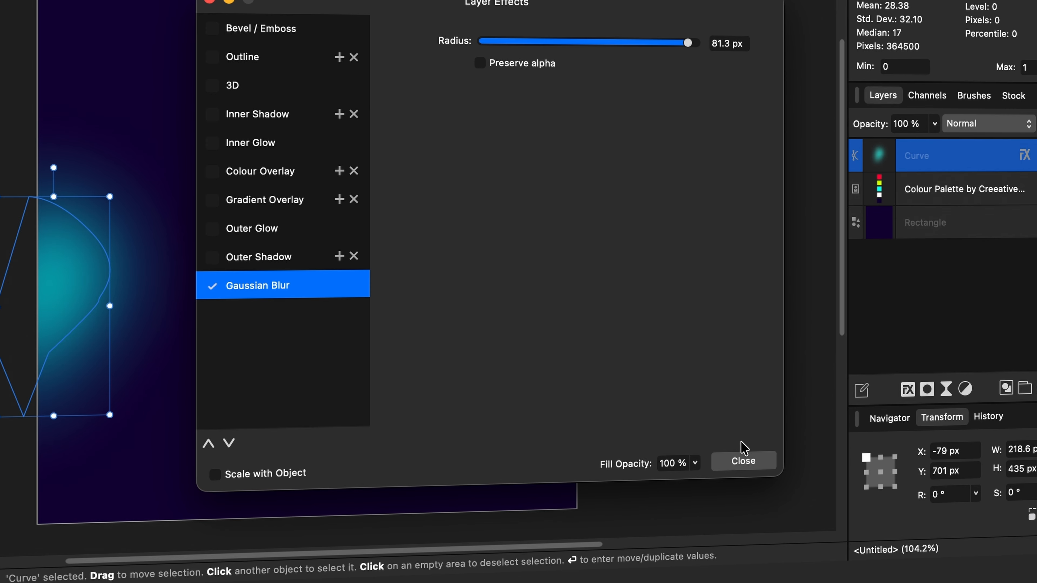
left_click(742, 460)
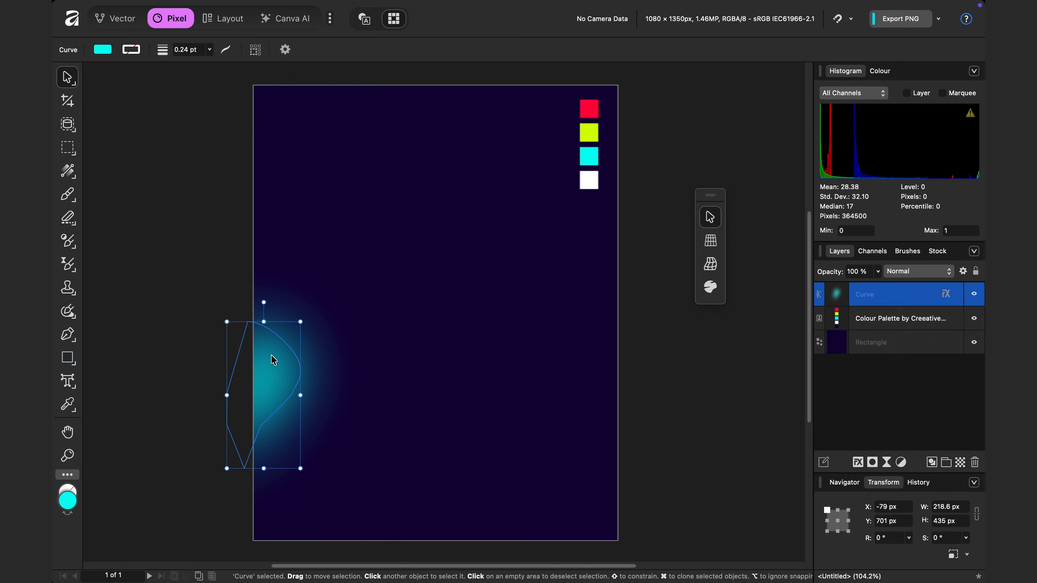
Step: Place a duplicate of the blurred cyan shape across the page's top edge, rotated to -90° and about 175 × 435 px in size
key("super+j")
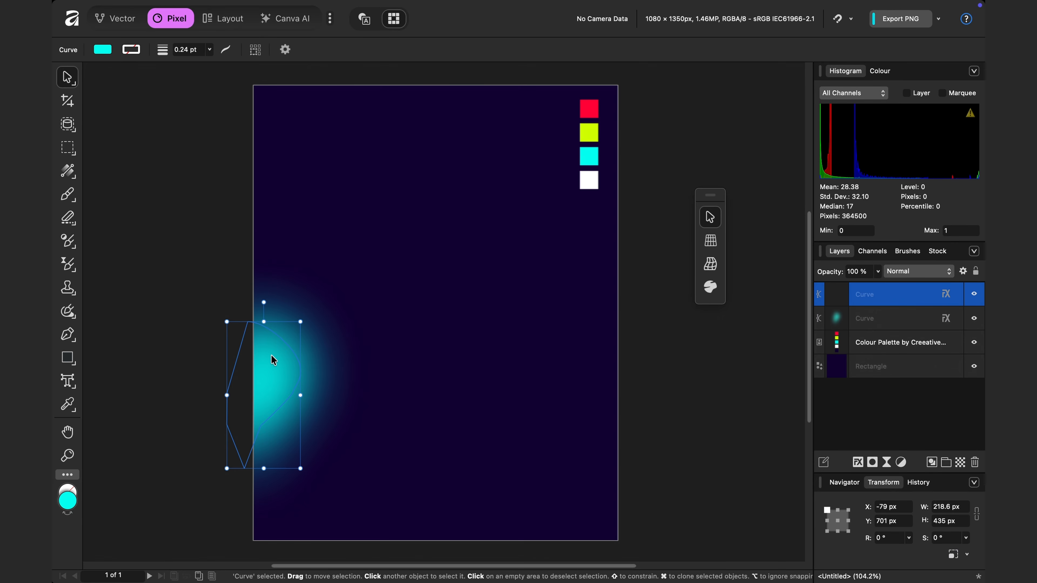
left_click_drag(271, 356, 397, 195)
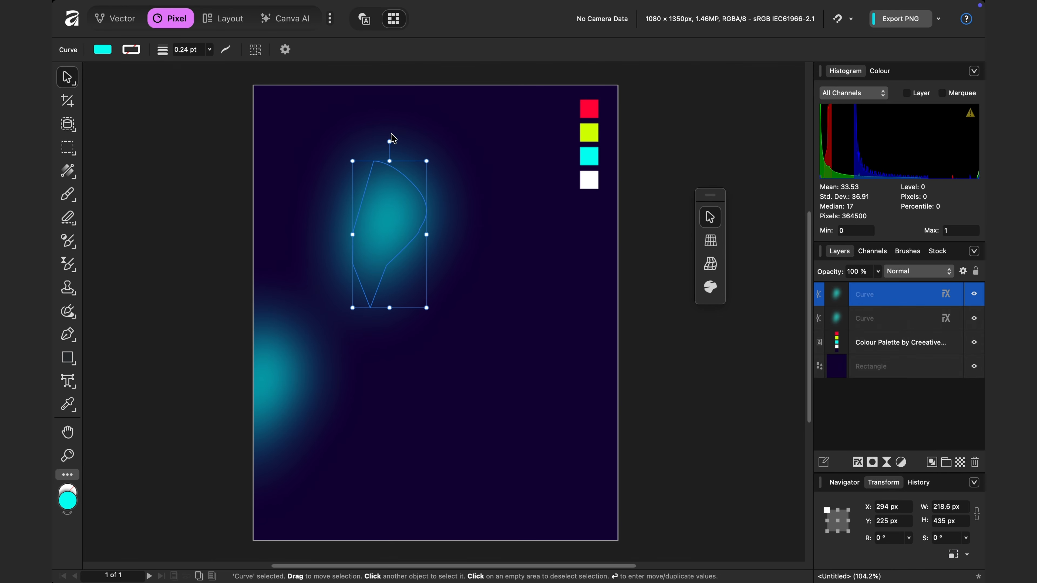
left_click_drag(390, 141, 483, 228)
left_click_drag(390, 271, 423, 104)
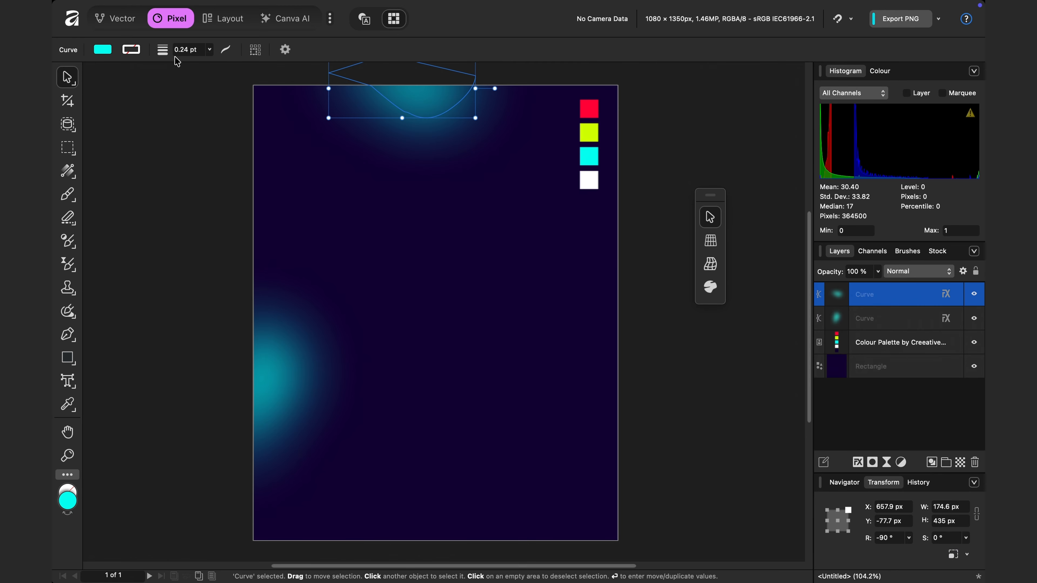
Step: Fill the blurred shape at the page's top edge with the palette's yellow-green swatch, D5FF00, and deselect it
left_click(109, 50)
left_click_drag(303, 65, 588, 137)
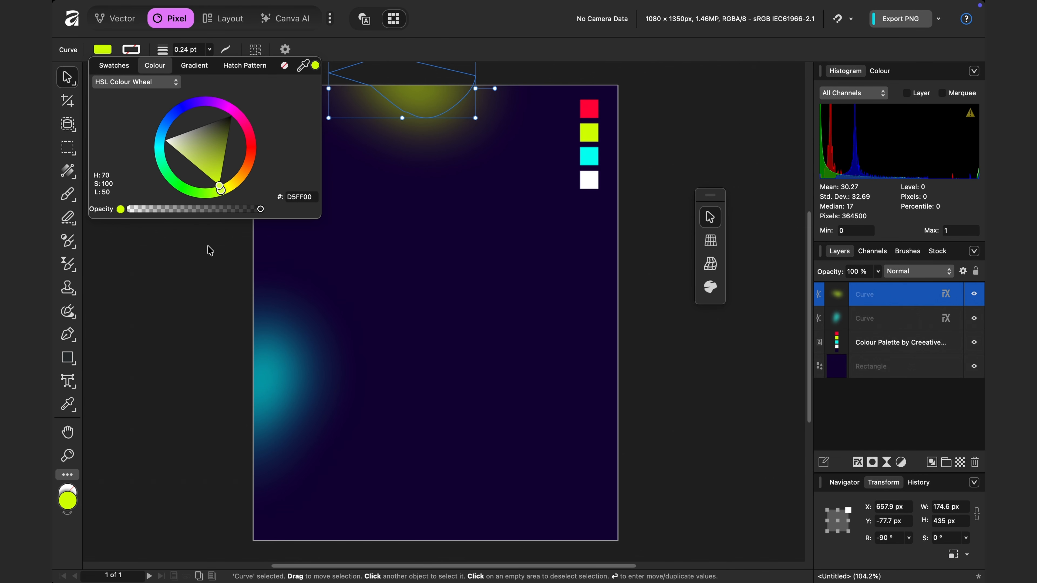
left_click(191, 264)
Step: Duplicate the cyan glow, move the copy across the page's right edge and fill it with the palette's red swatch
left_click(270, 396)
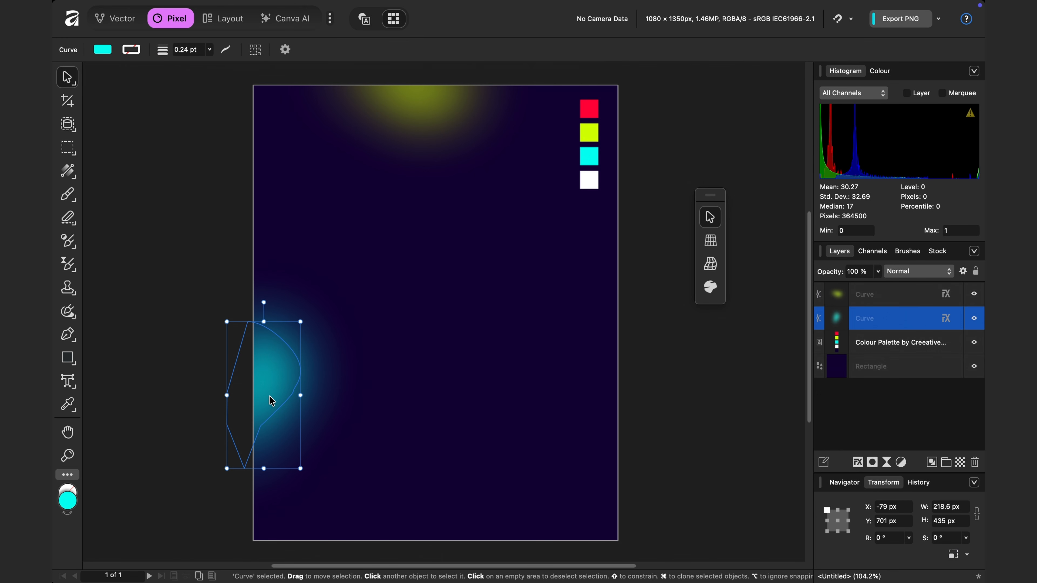
key("super+j")
left_click_drag(269, 395, 639, 262)
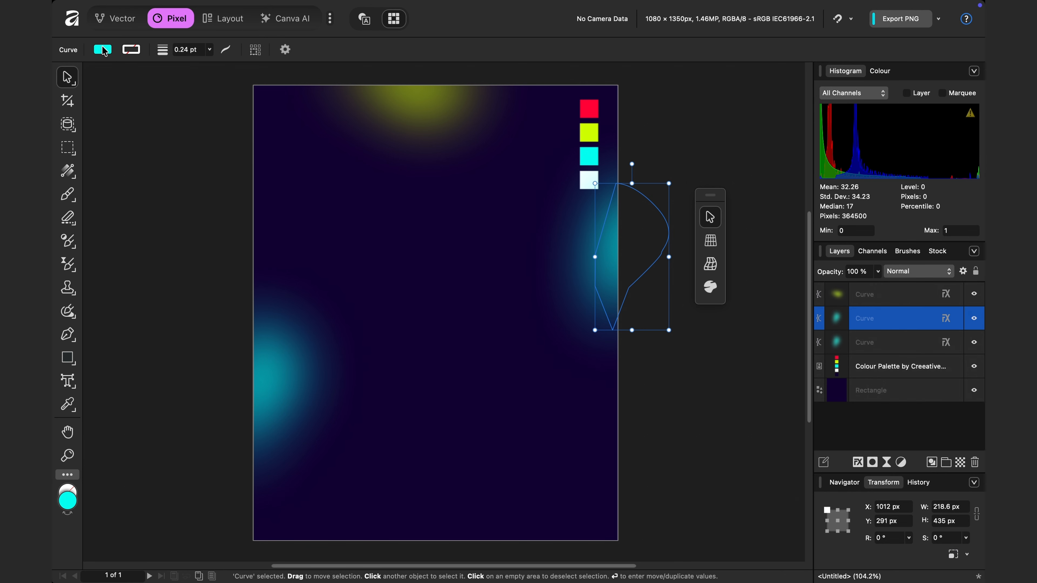
left_click(102, 49)
left_click_drag(302, 66, 595, 114)
left_click(244, 225)
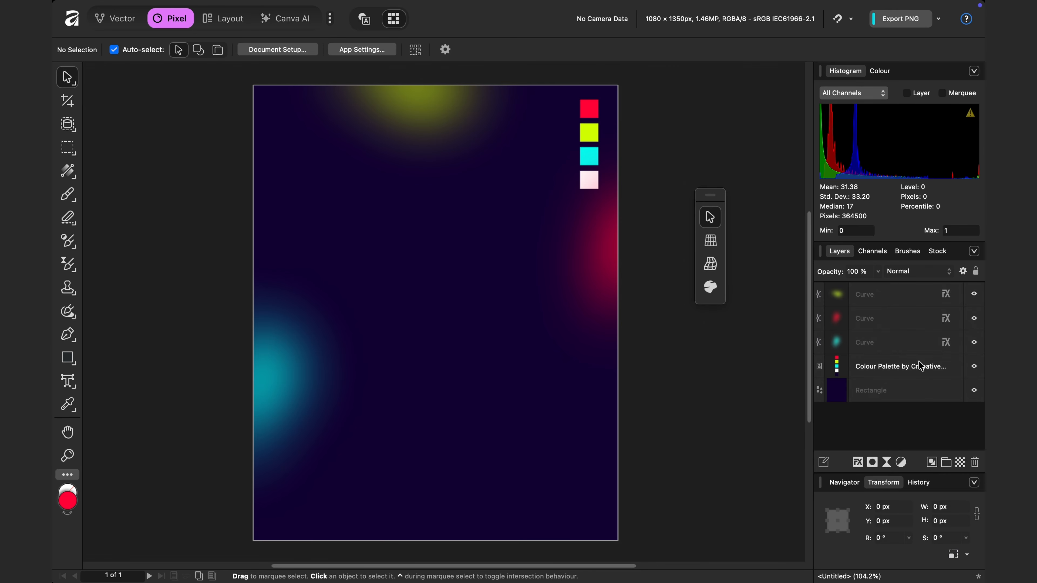
Step: Hide the colour palette layer and place the small-hexagon pattern image in the document at its default size
left_click(974, 366)
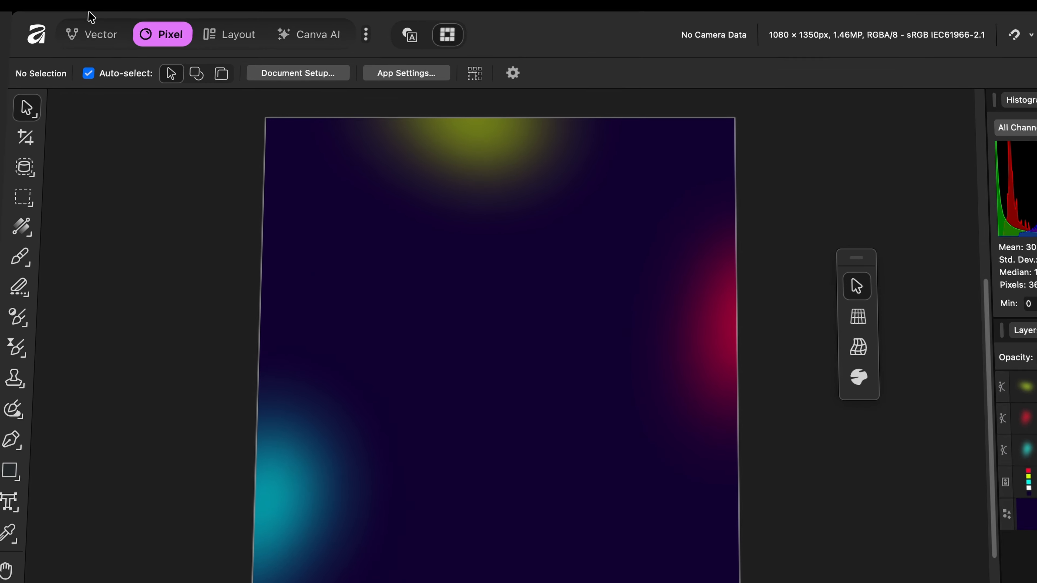
mouse_move(116, 17)
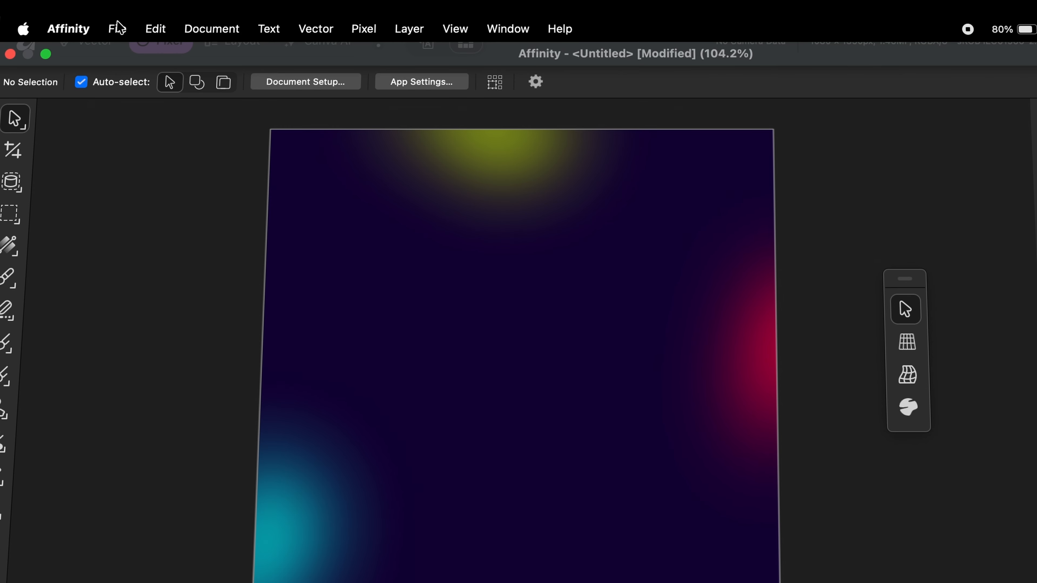
left_click(118, 36)
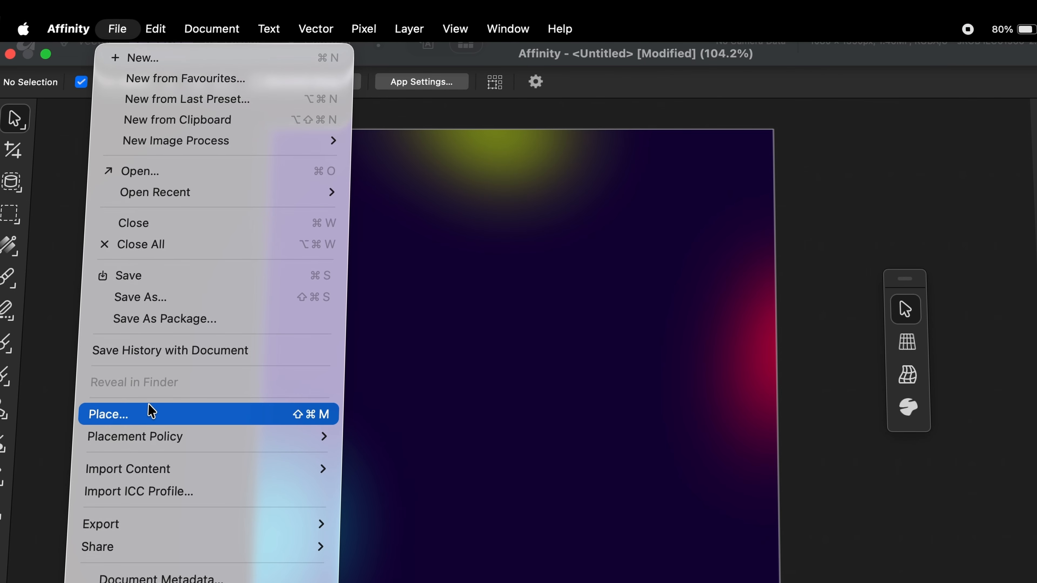
left_click(140, 416)
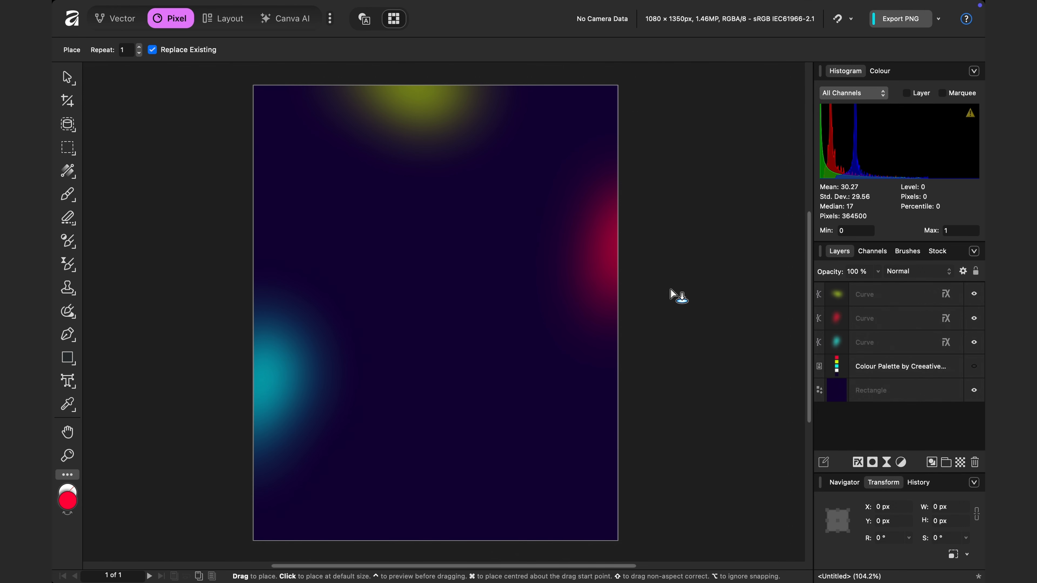
left_click(670, 292)
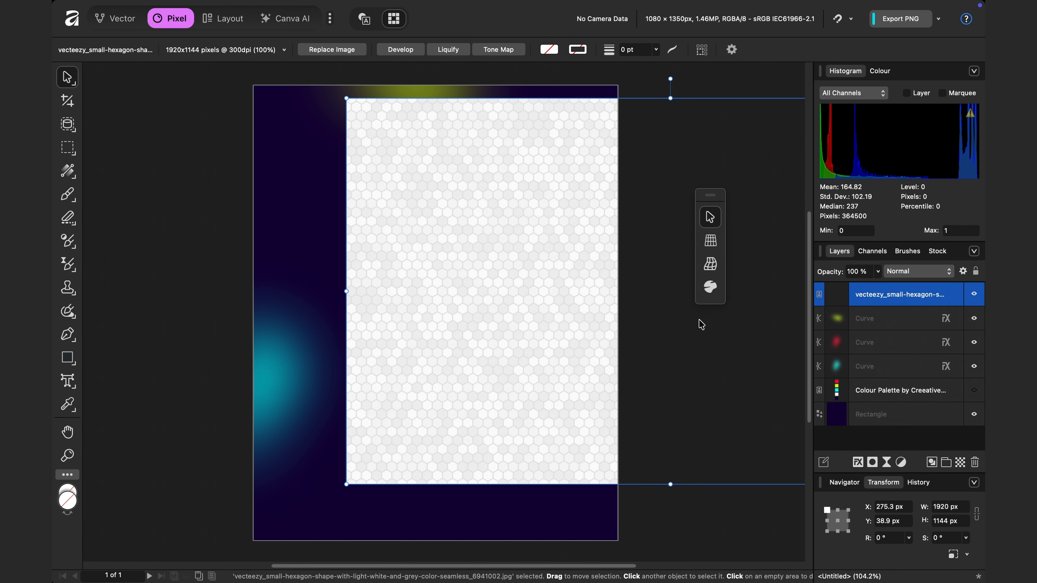
Step: Move the hexagon image over the page and enlarge it proportionally to about 2377 × 1416 px so it covers the whole page
left_click_drag(701, 325, 588, 294)
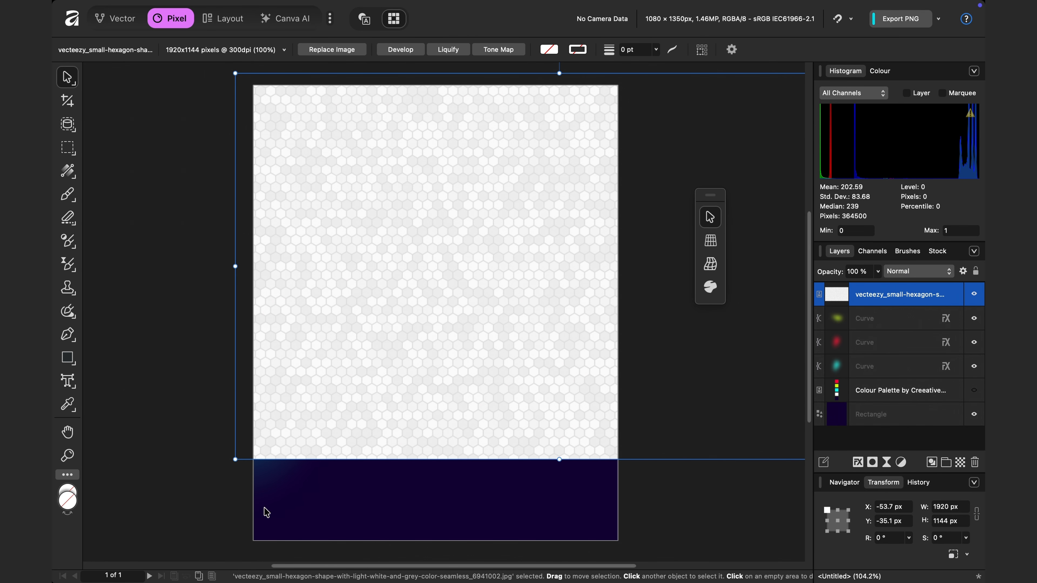
left_click_drag(232, 462, 86, 552)
left_click_drag(458, 399, 413, 400)
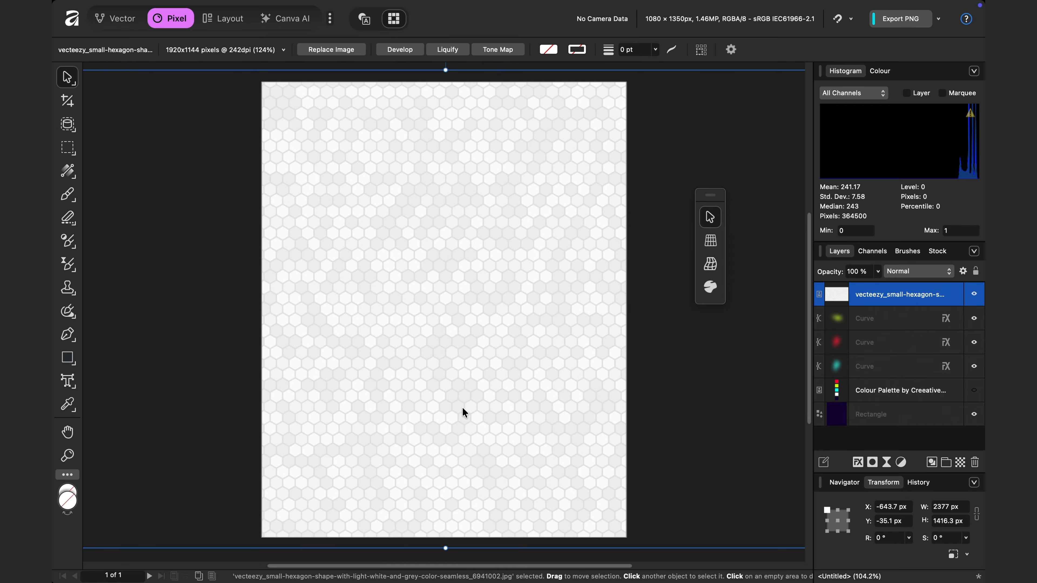
scroll(462, 407, "right", 1)
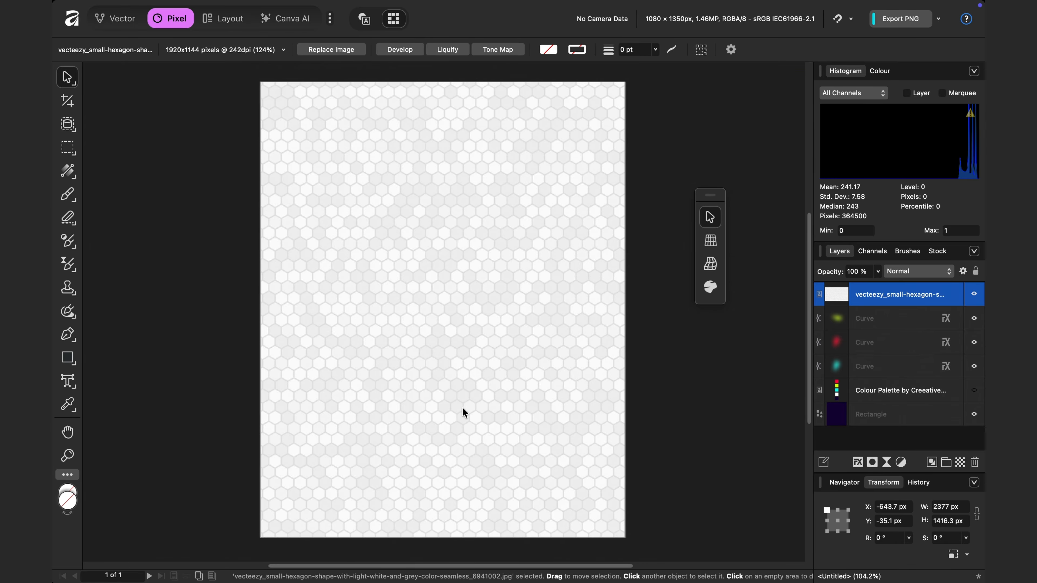
scroll(462, 407, "down", 1)
scroll(462, 407, "up", 1)
scroll(461, 407, "down", 1)
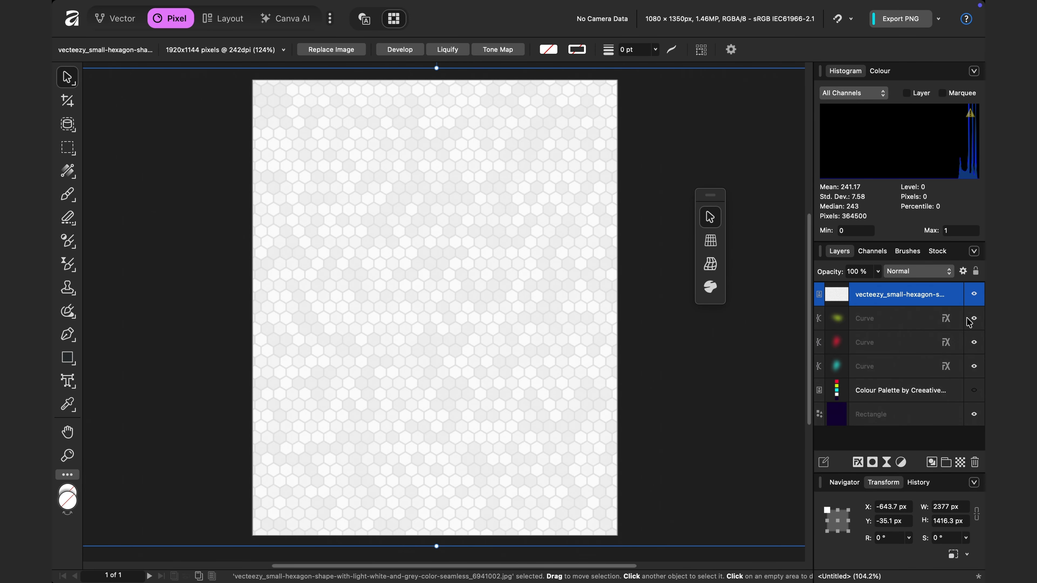
Step: Set the hexagon image's blend mode to Colour Burn, lock its layer and clear the selection
left_click(909, 272)
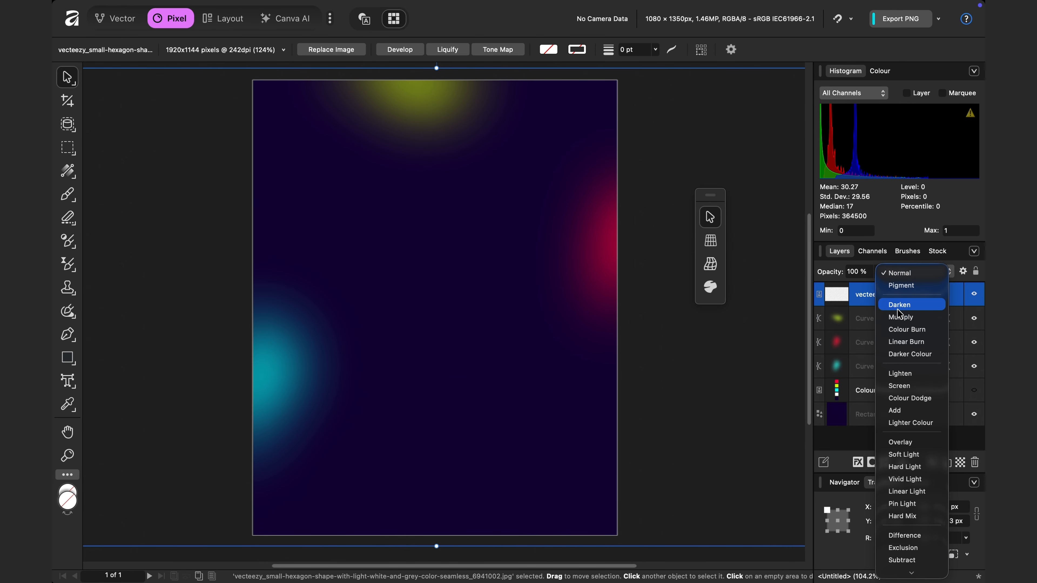
left_click(910, 330)
key("ctrl+d")
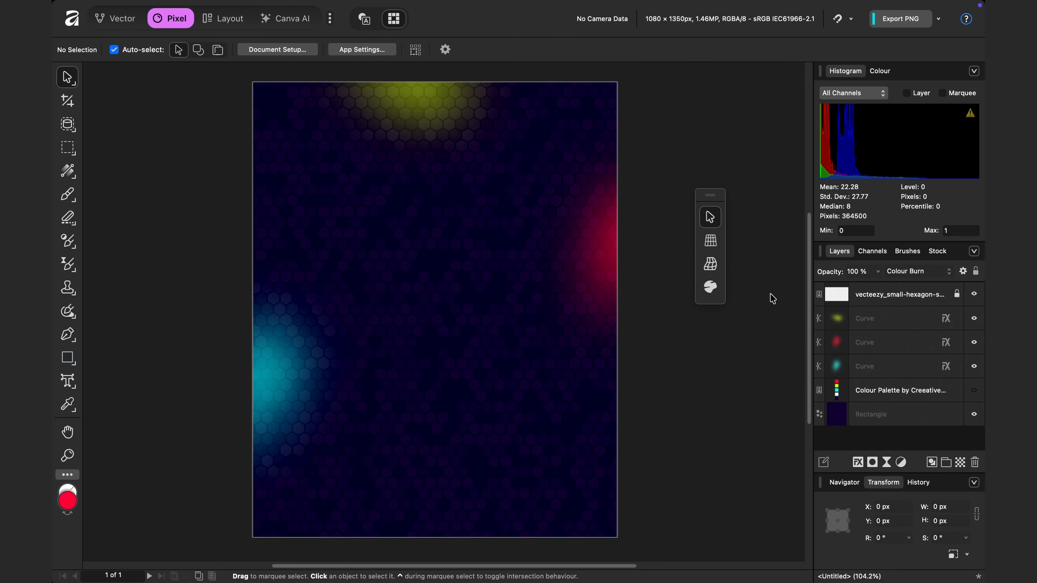
Step: Move the yellow glow further up past the page's top edge, to about X 652 px, Y -134 px, and clear the selection
left_click(887, 320)
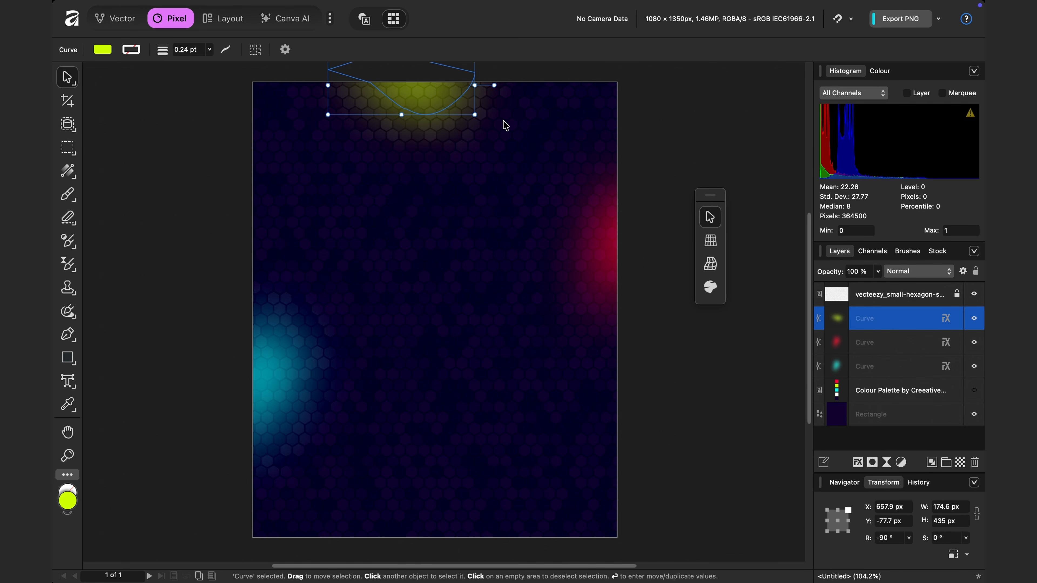
left_click_drag(425, 89, 425, 135)
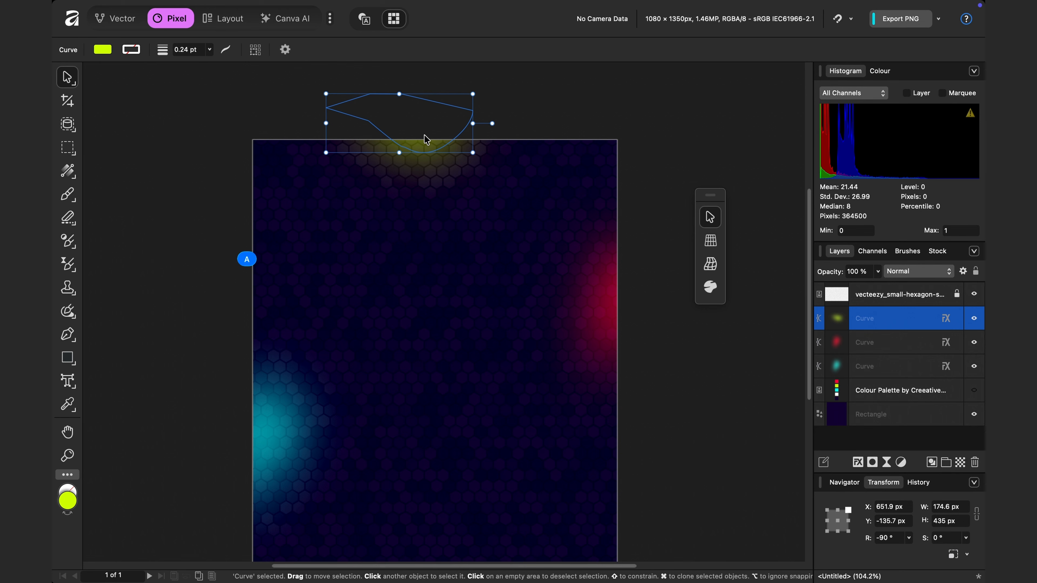
scroll(690, 344, "down", 3)
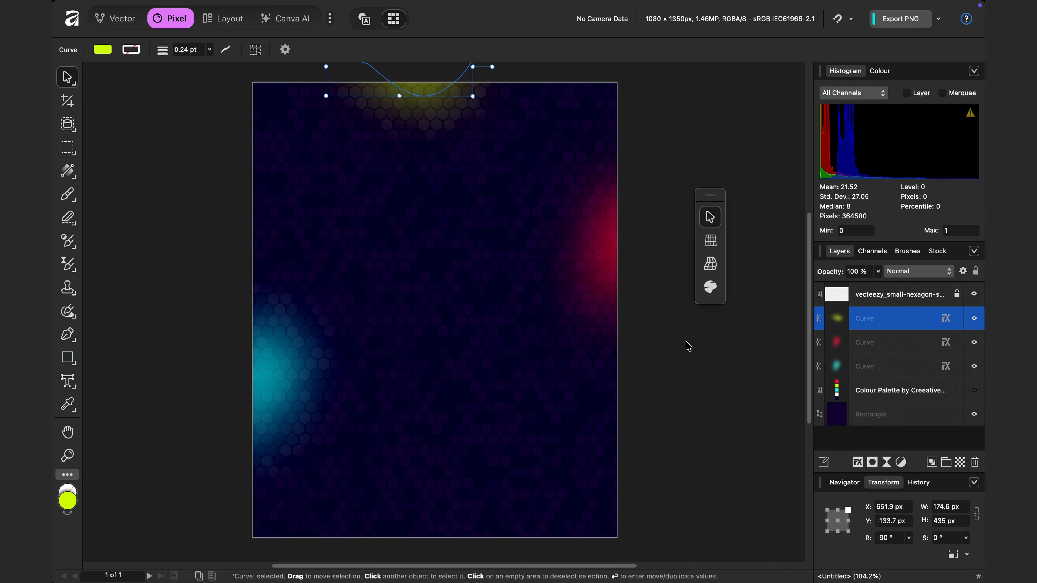
left_click(673, 350)
Step: Move the hidden colour palette layer to the top of the layer stack, above the hexagon image
scroll(673, 350, "up", 1)
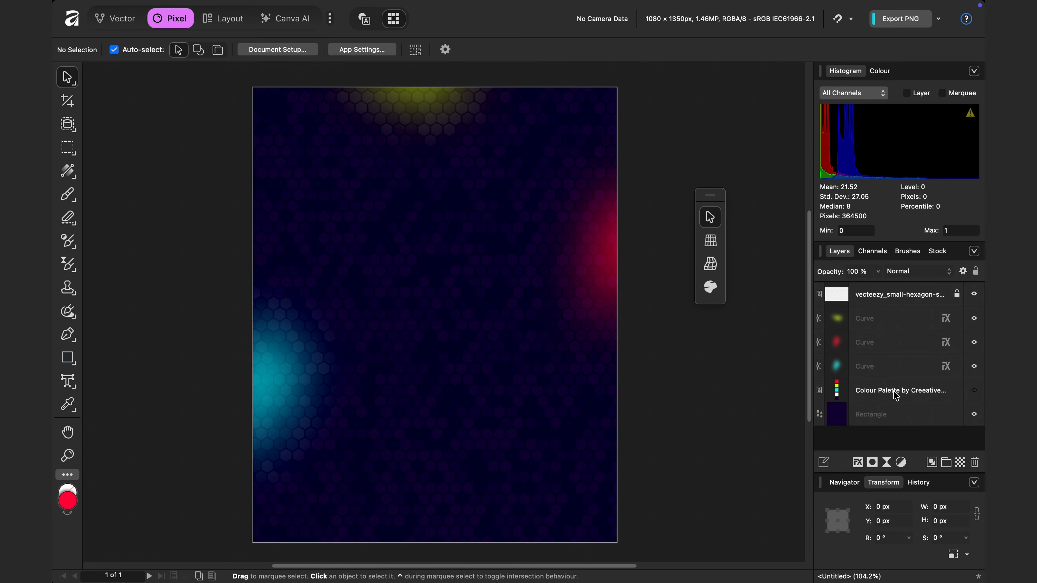
left_click_drag(895, 396, 890, 314)
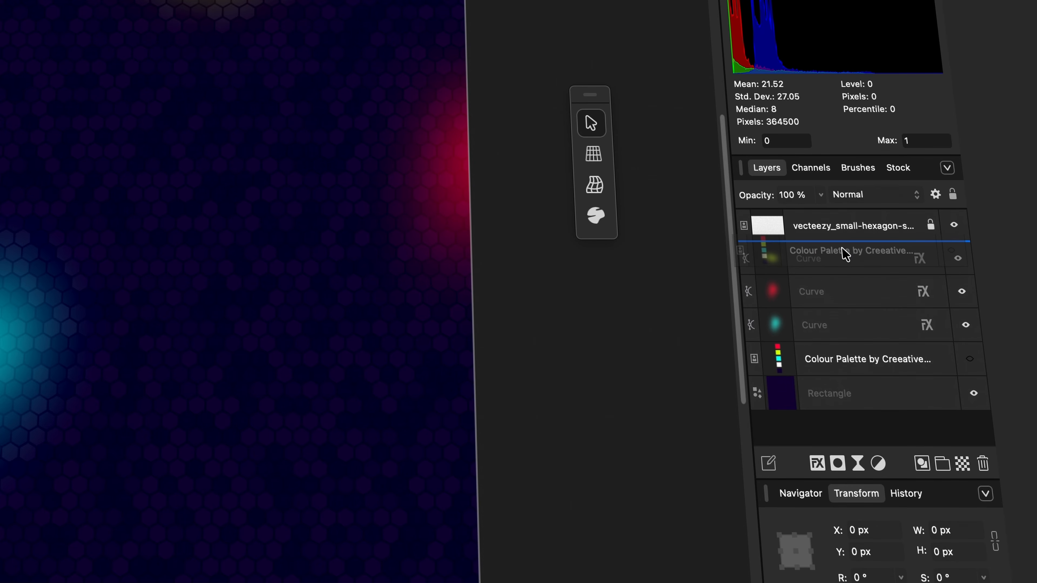
left_click_drag(841, 247, 838, 212)
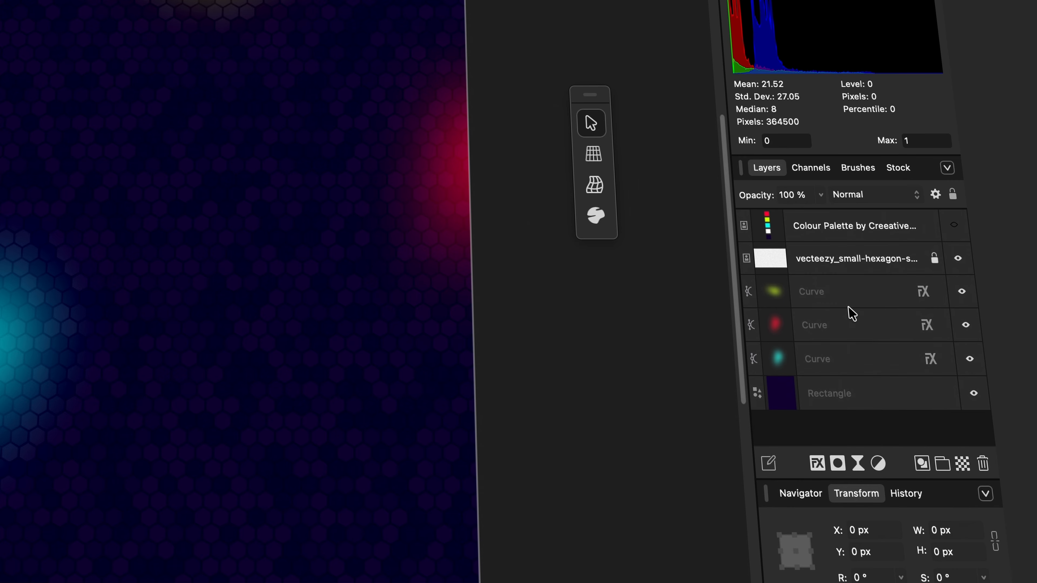
Step: Group the rectangle, the three glow curves and the hexagon image, and name the group Background
left_click(859, 386)
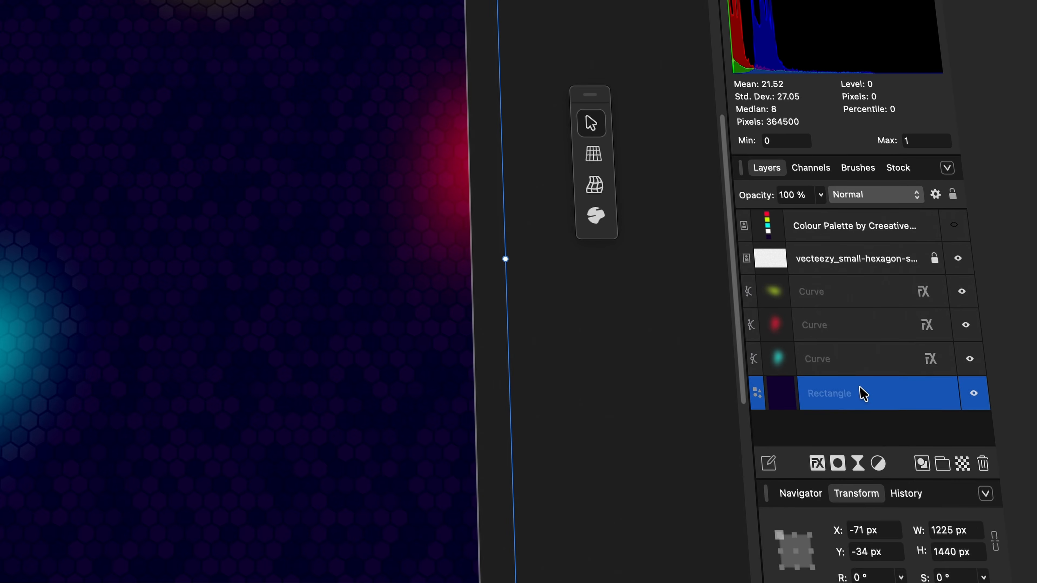
left_click(855, 360, "shift")
left_click(845, 325, "shift")
left_click(833, 291, "shift")
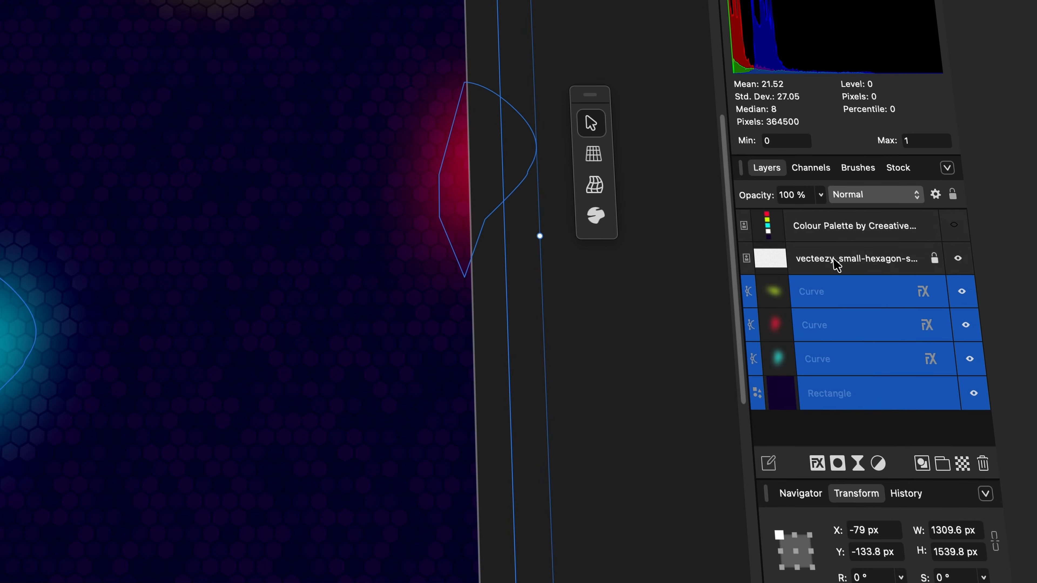
left_click(834, 258, "shift")
right_click(834, 262)
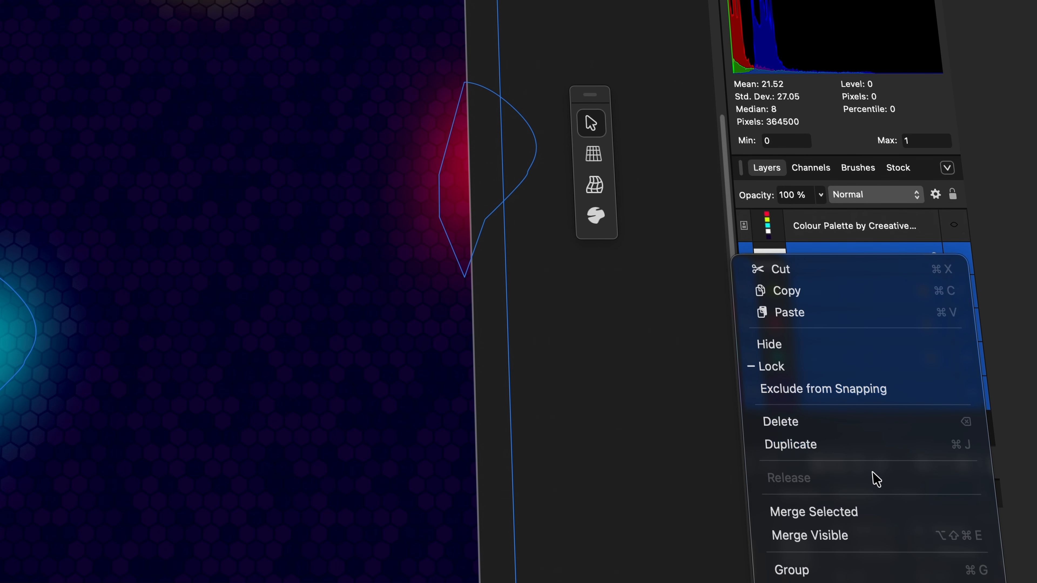
left_click(806, 569)
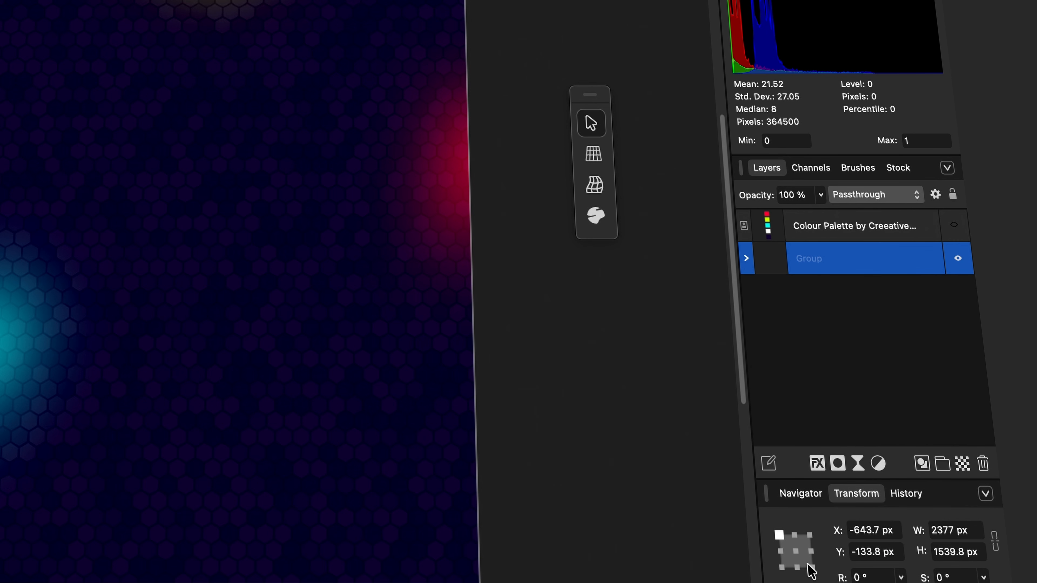
double_click(817, 258)
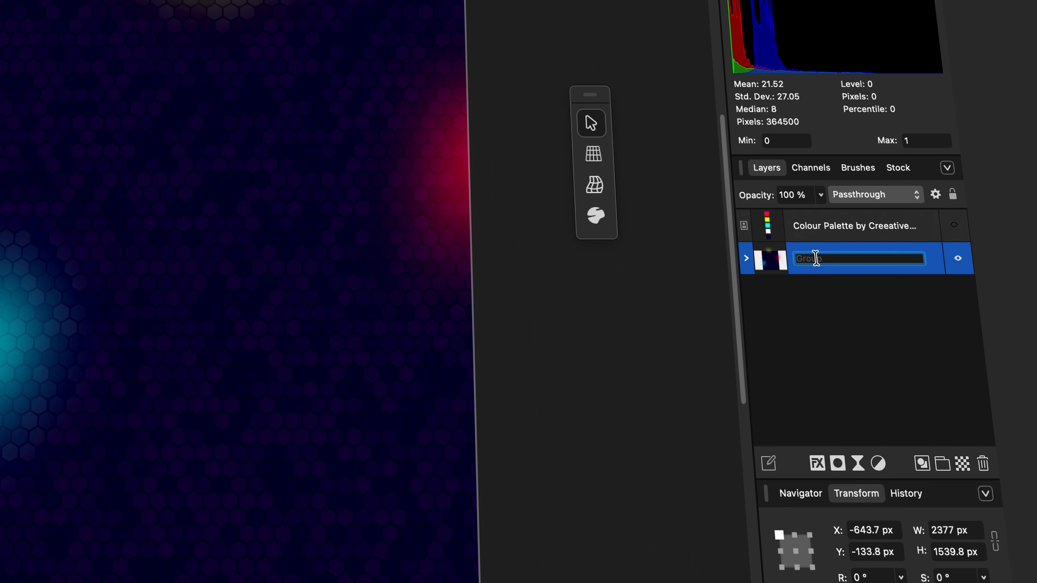
type("Background")
key("Return")
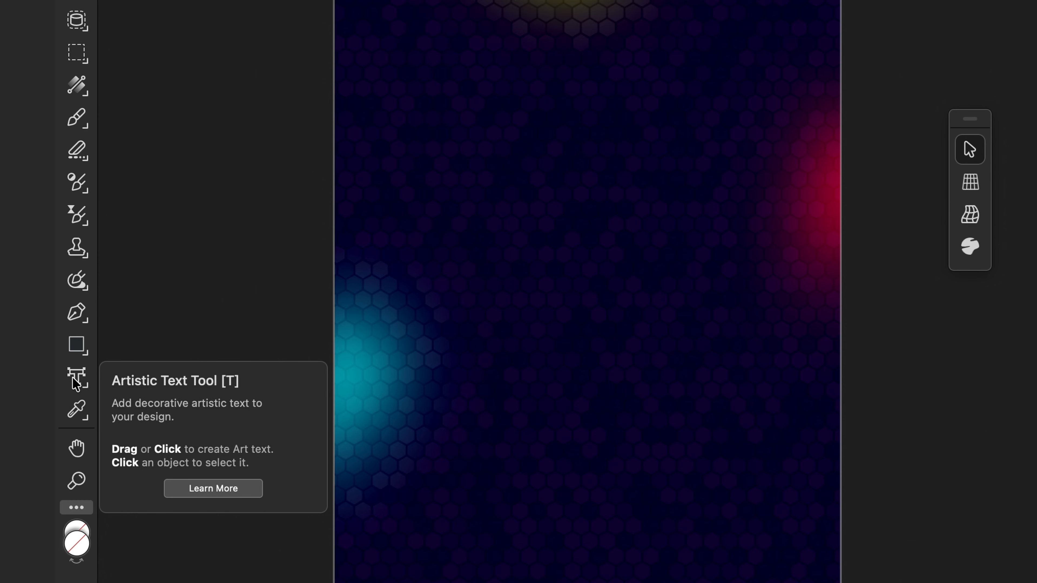
Step: Set the Artistic Text tool to a 30 pt font size and a white font colour
left_click(73, 378)
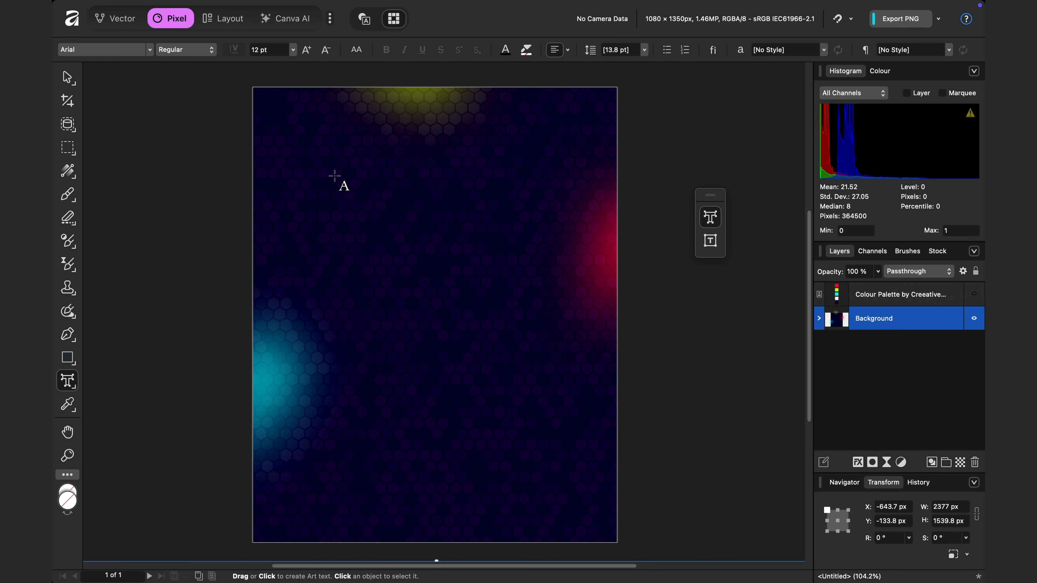
left_click(293, 53)
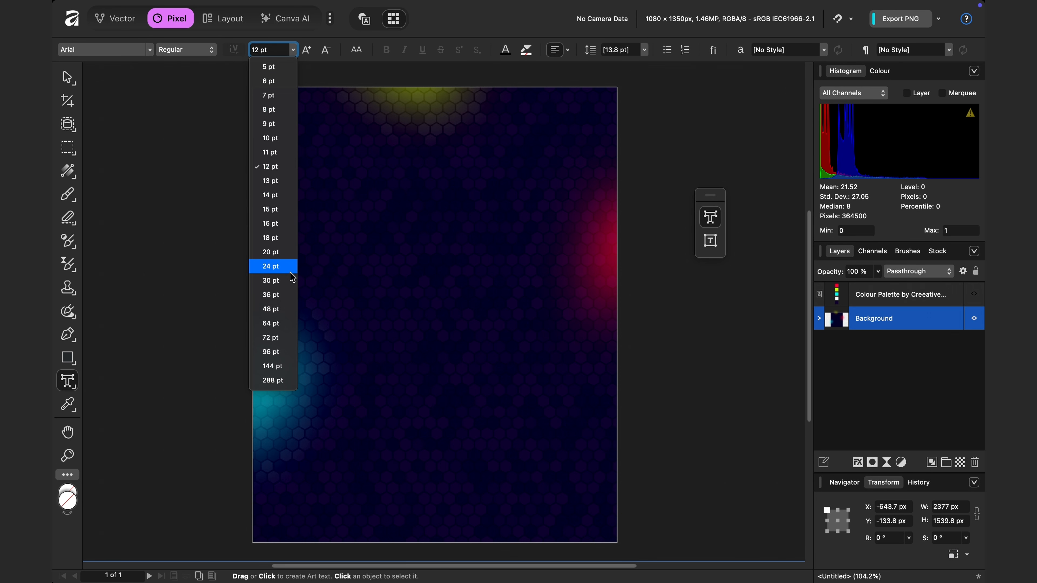
left_click(282, 280)
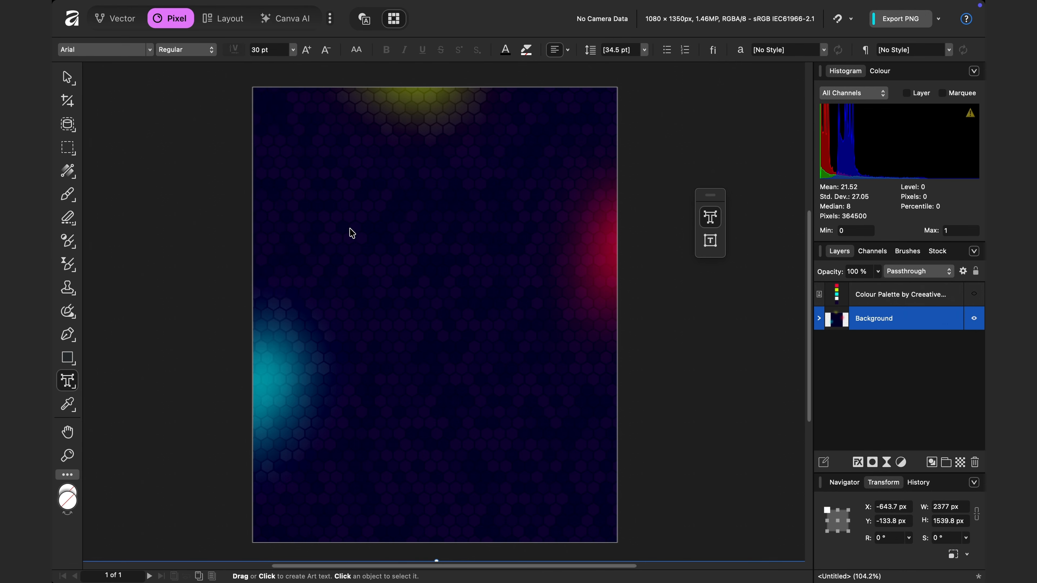
key("Caps_Lock")
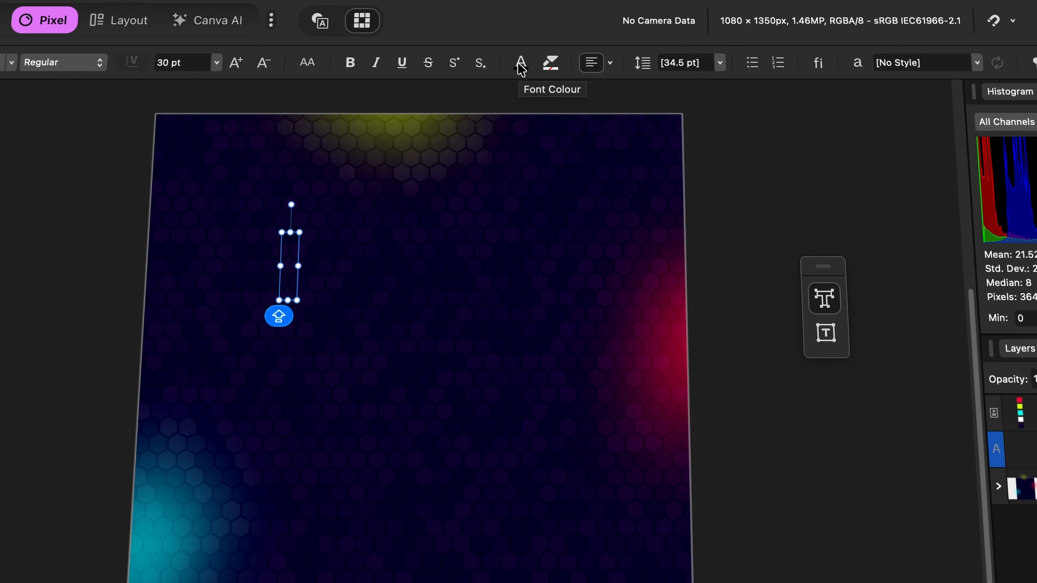
left_click(521, 67)
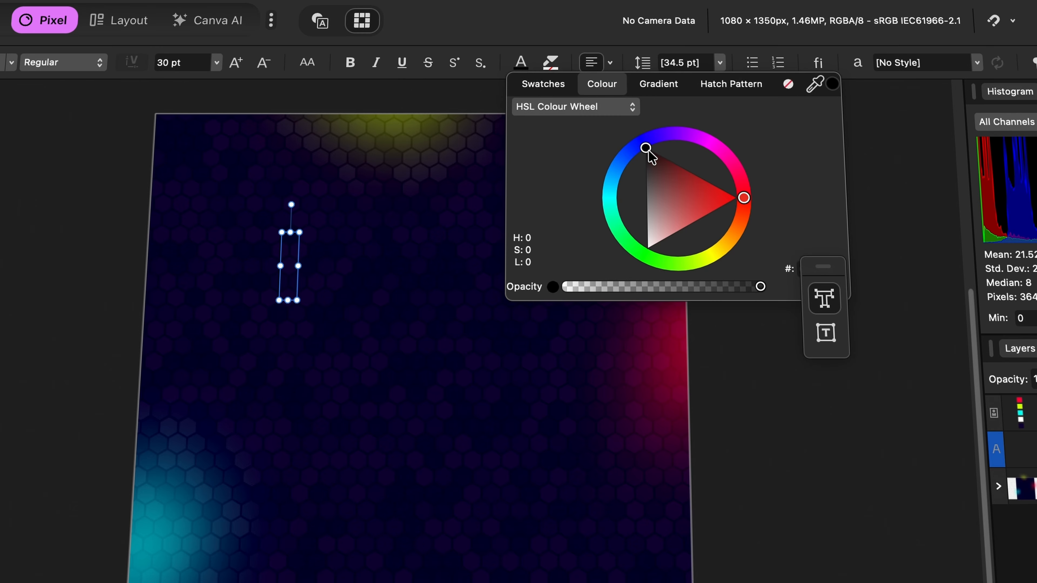
left_click_drag(648, 151, 622, 255)
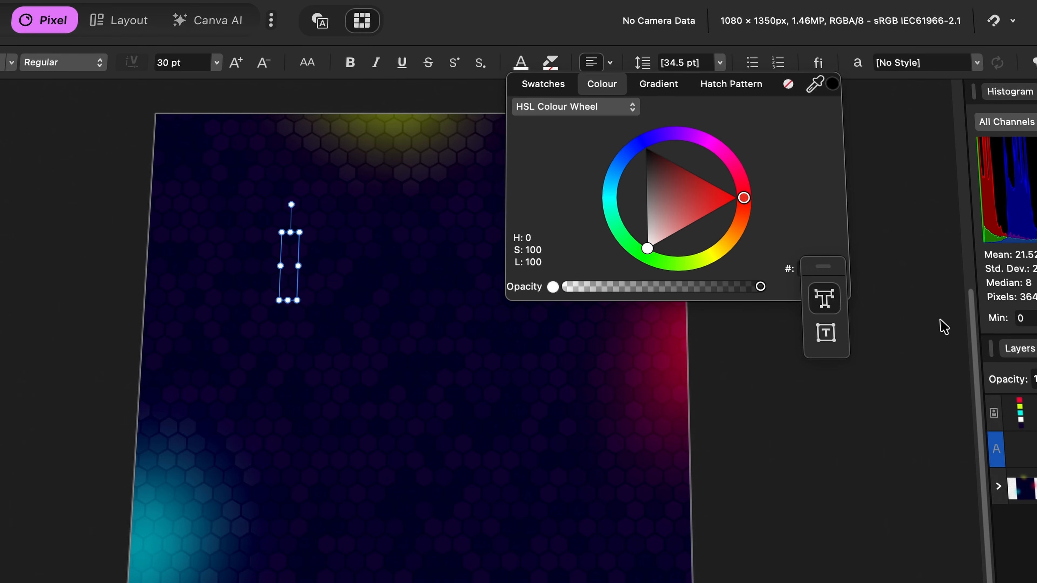
left_click(701, 406)
left_click(703, 406)
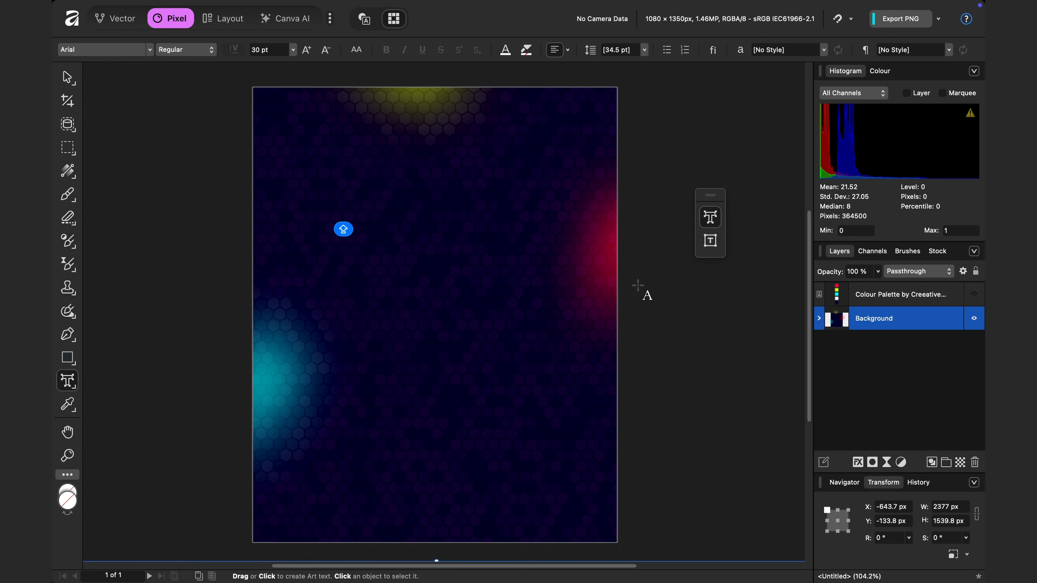
Step: Add the artistic text SYNERGY in capitals in the upper part of the page
left_click(342, 210)
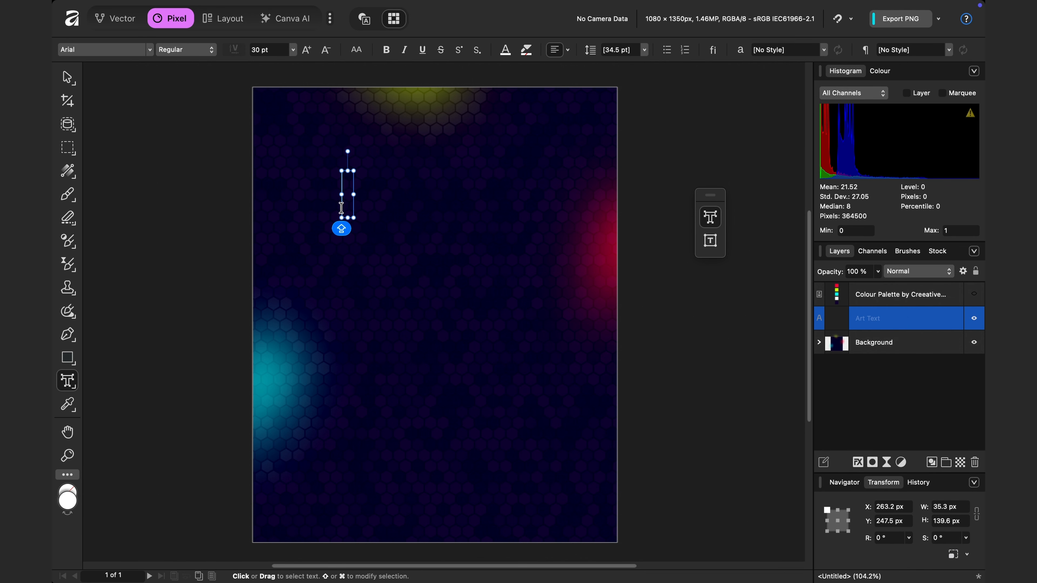
type("SY")
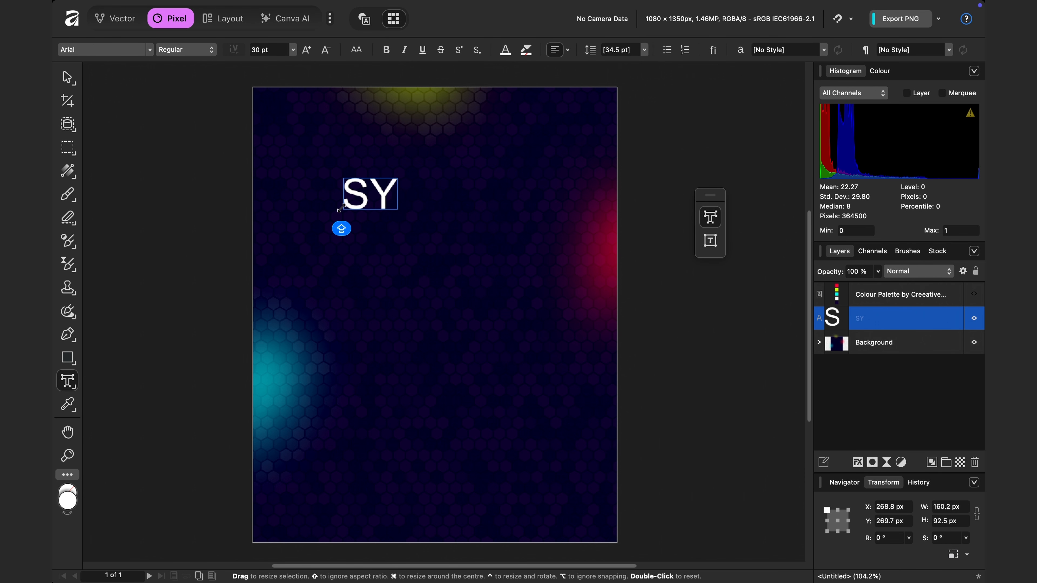
type("NERGY")
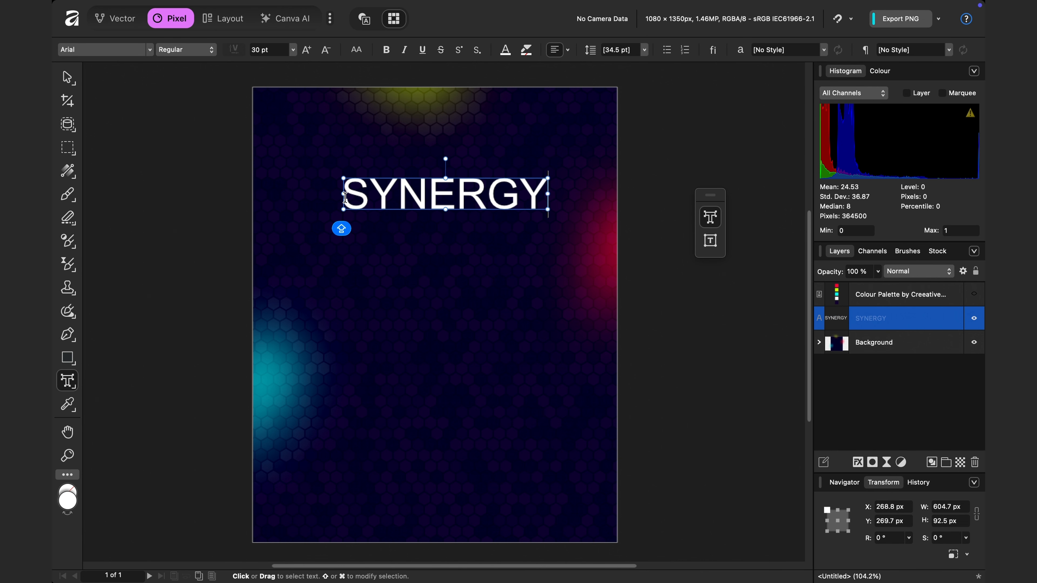
Step: Change the SYNERGY text's font to BigNoodleTitling in the Oblique style
left_click_drag(346, 189, 552, 194)
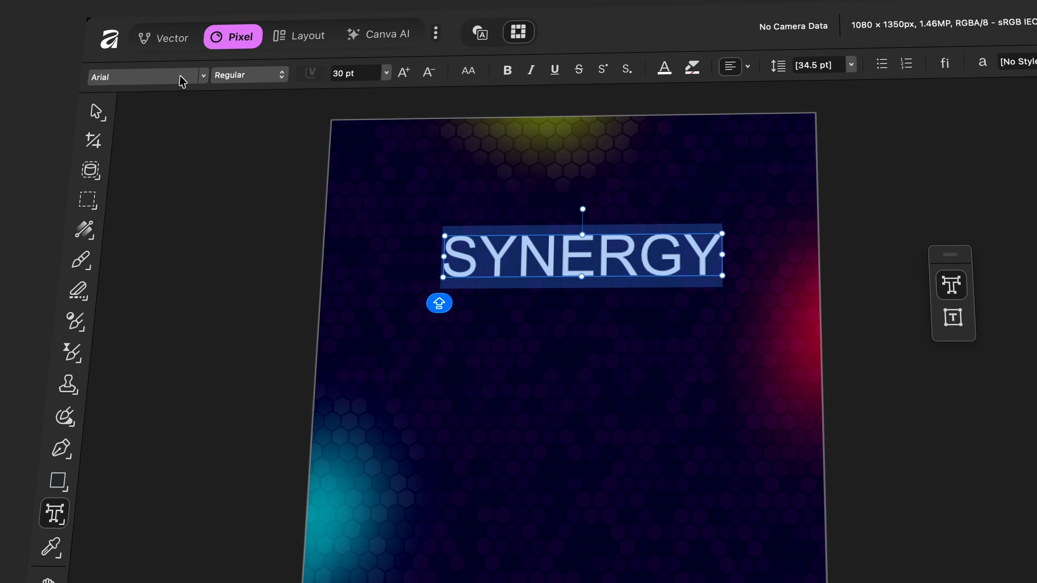
left_click(171, 77)
scroll(253, 572, "down", 12)
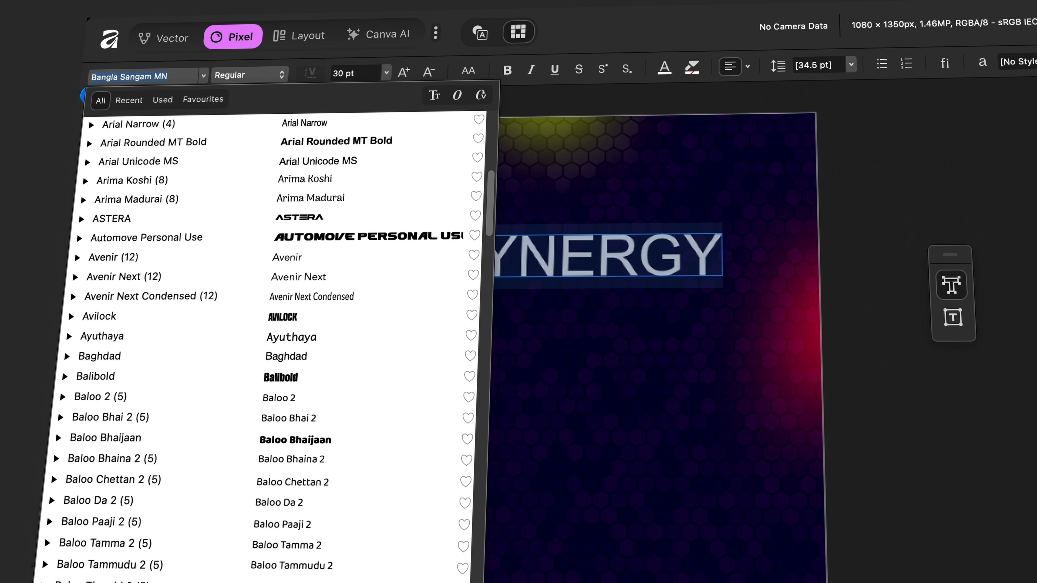
scroll(262, 408, "down", 20)
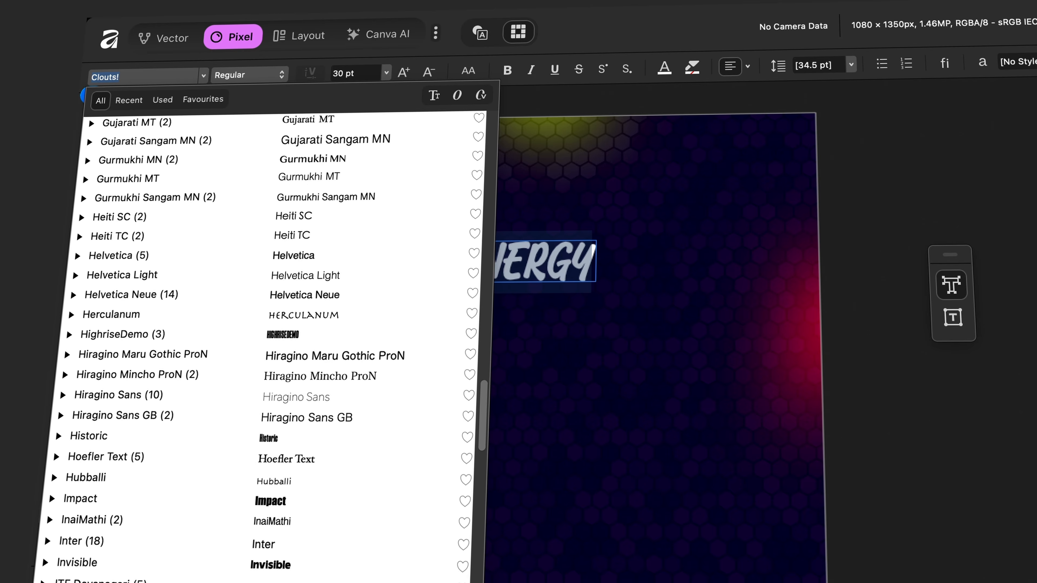
scroll(262, 348, "down", 20)
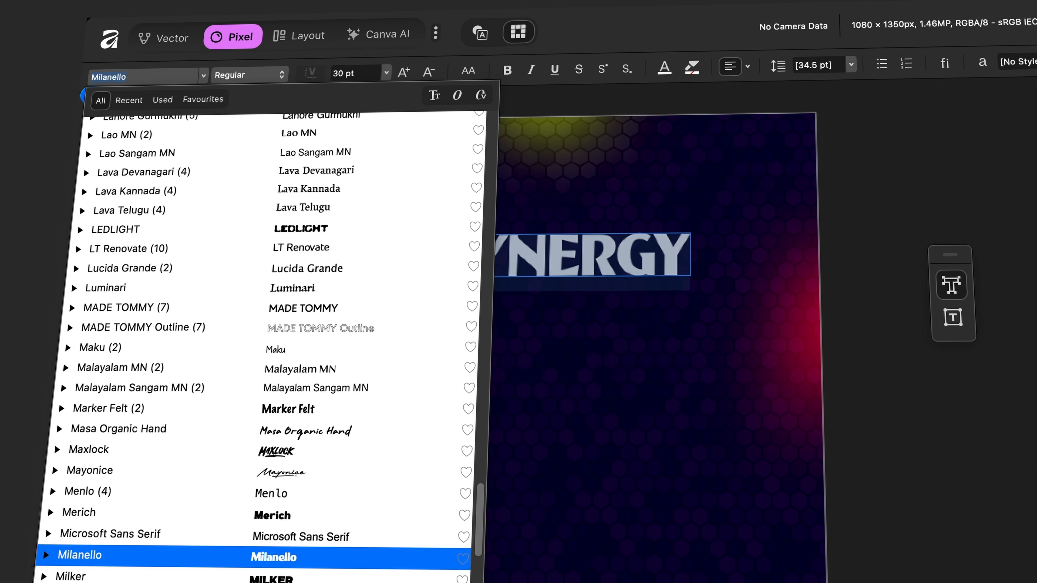
scroll(261, 347, "up", 20)
scroll(302, 413, "up", 20)
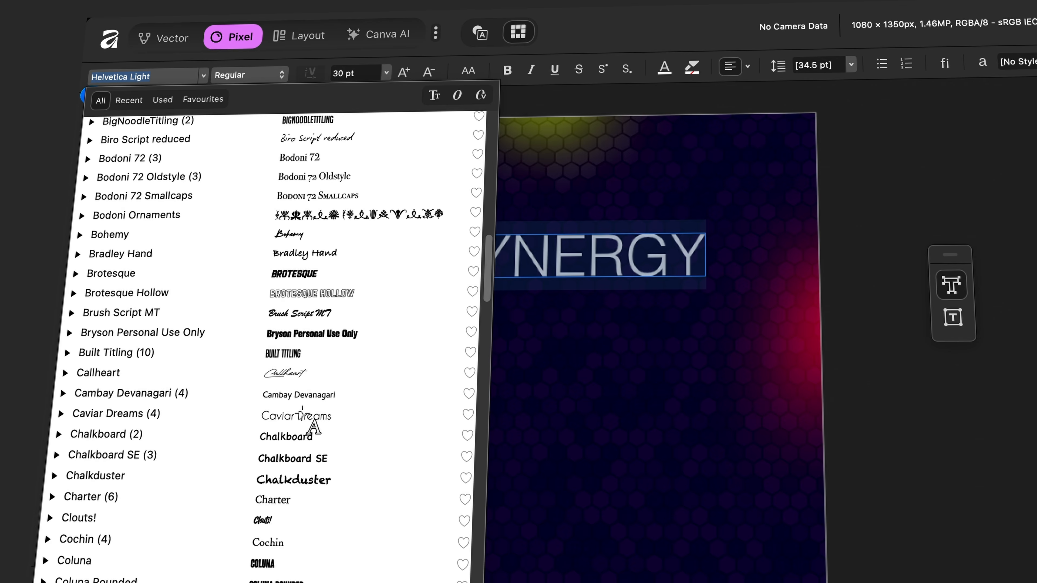
scroll(313, 425, "up", 15)
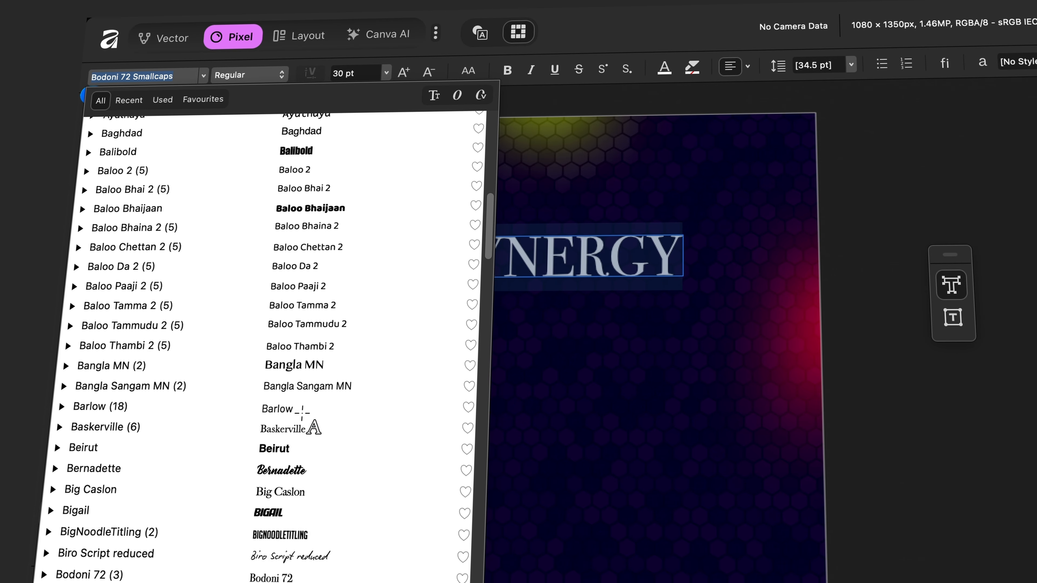
scroll(284, 499, "down", 3)
left_click(285, 499)
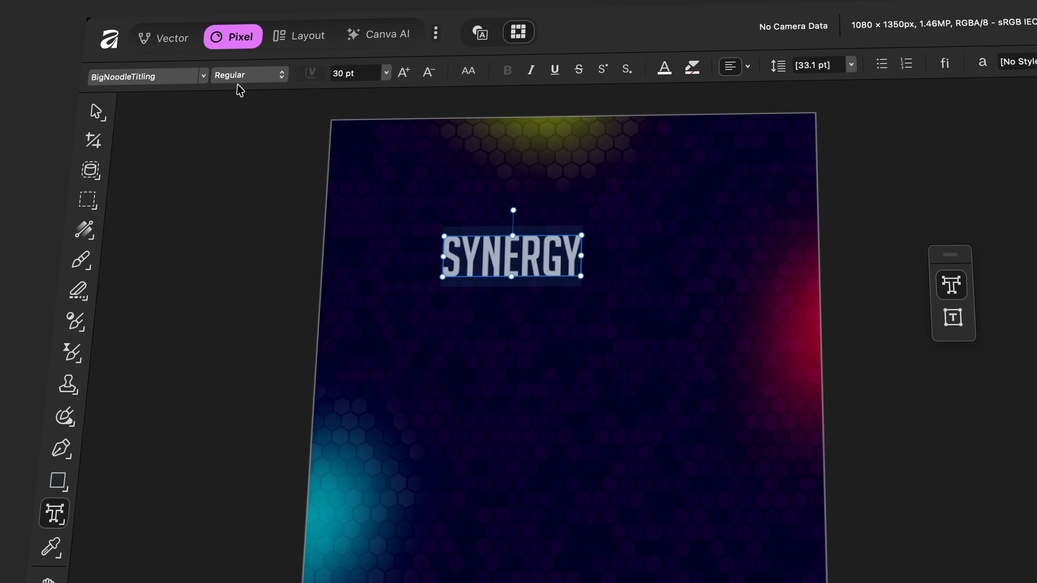
left_click(260, 76)
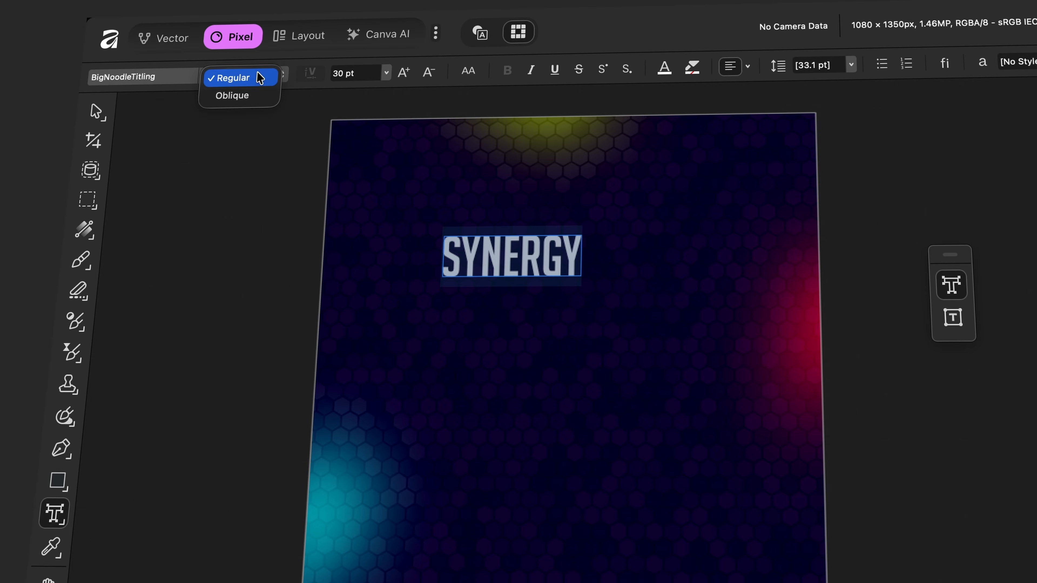
left_click(247, 97)
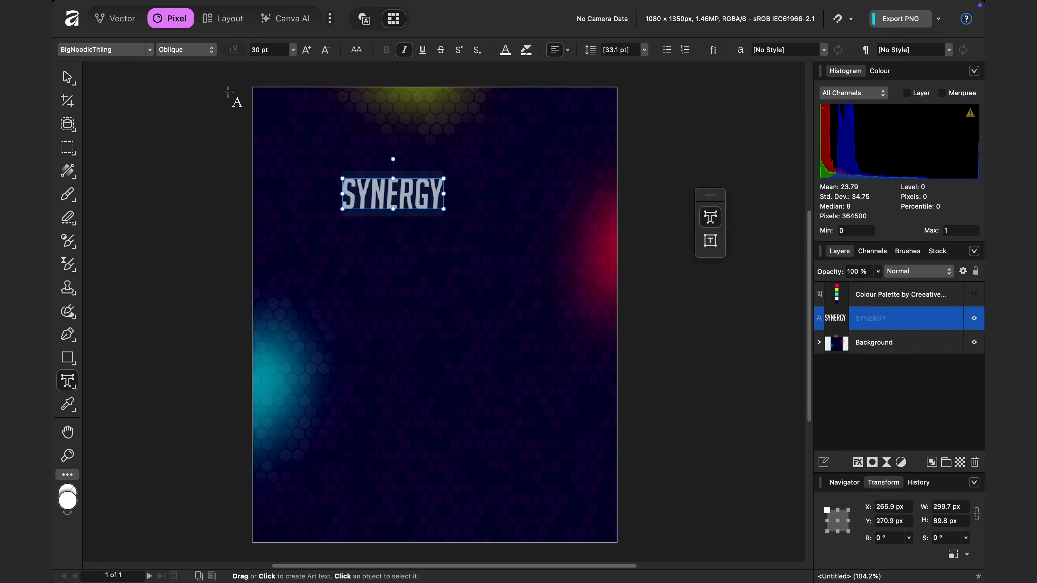
Step: Enlarge the SYNERGY title proportionally to span about two thirds of the page width and centre it near the page's top
left_click(72, 78)
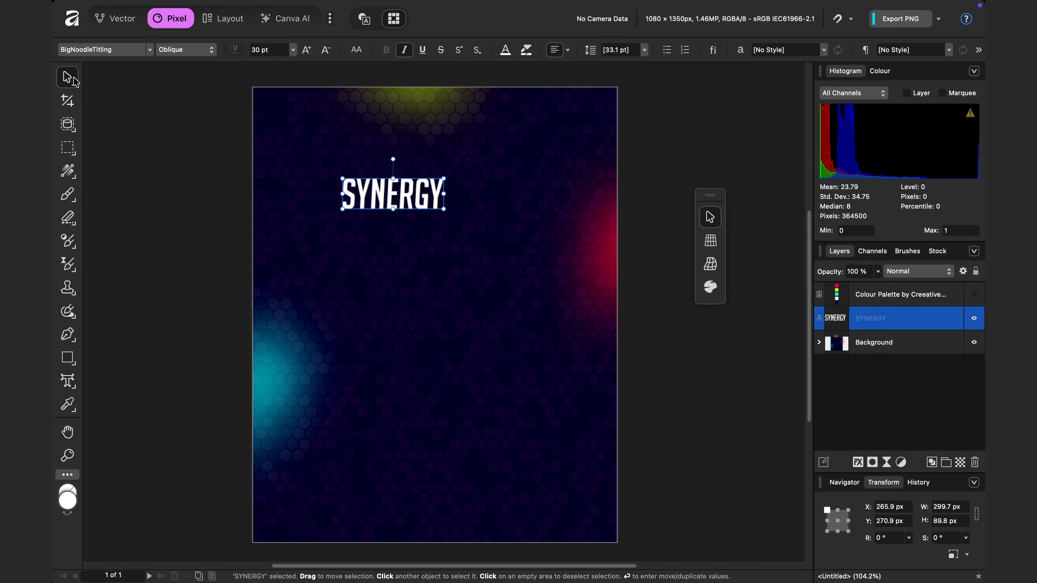
left_click_drag(443, 209, 570, 247)
left_click_drag(468, 201, 442, 151)
left_click_drag(544, 195, 556, 201)
left_click_drag(482, 177, 443, 208)
left_click(376, 238)
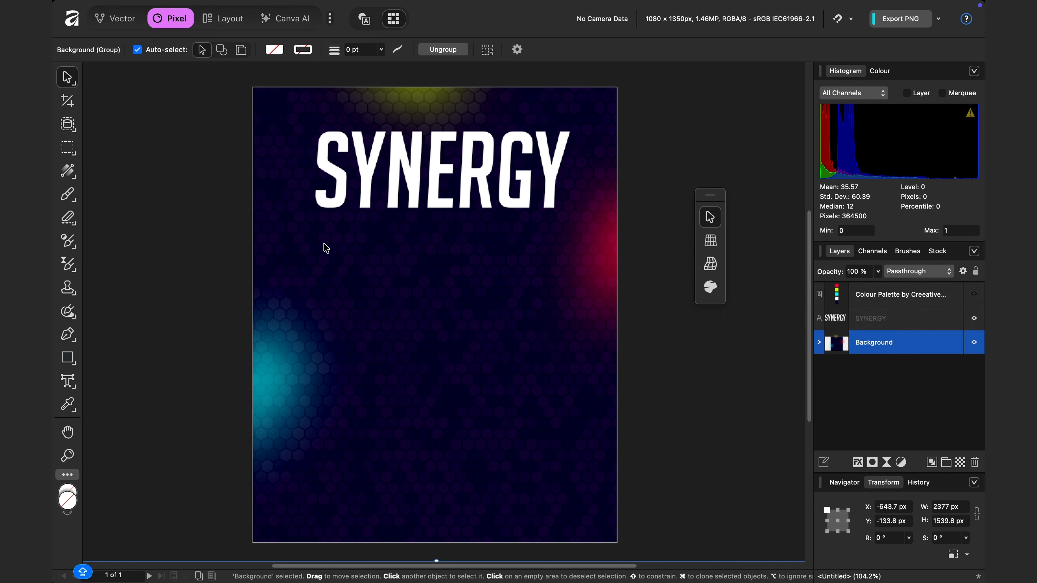
Step: Add the artistic text TECH FEST 2026 and place it on the page just beneath the SYNERGY title
left_click(68, 381)
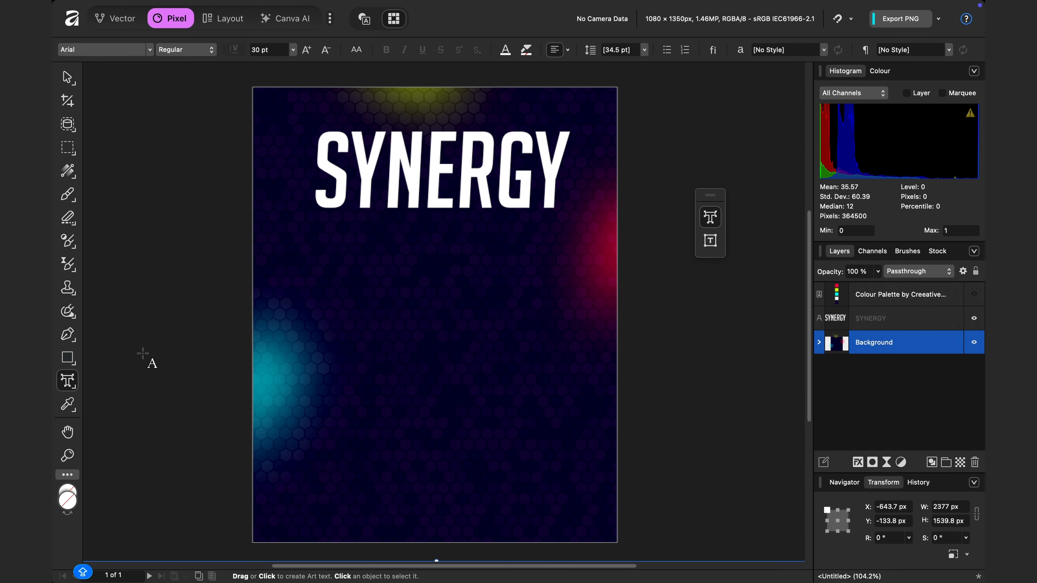
left_click(320, 225)
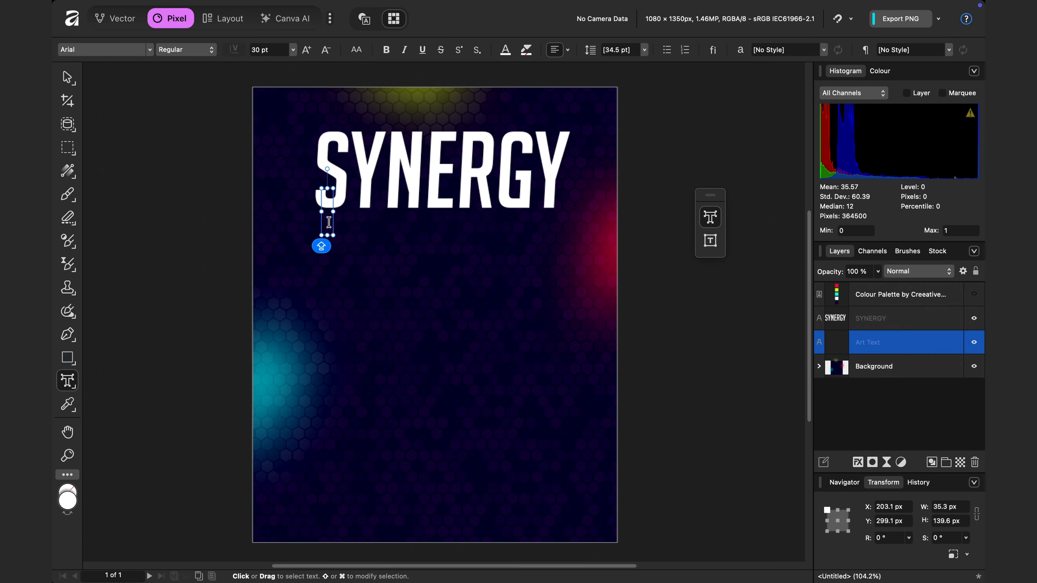
type("TE")
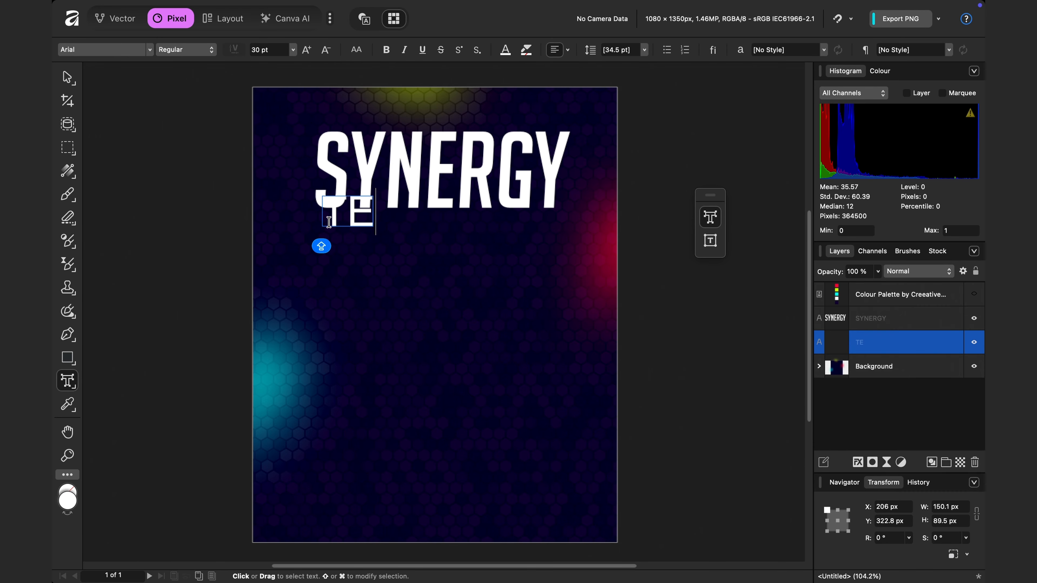
type("CH FEST 2026")
key("Escape")
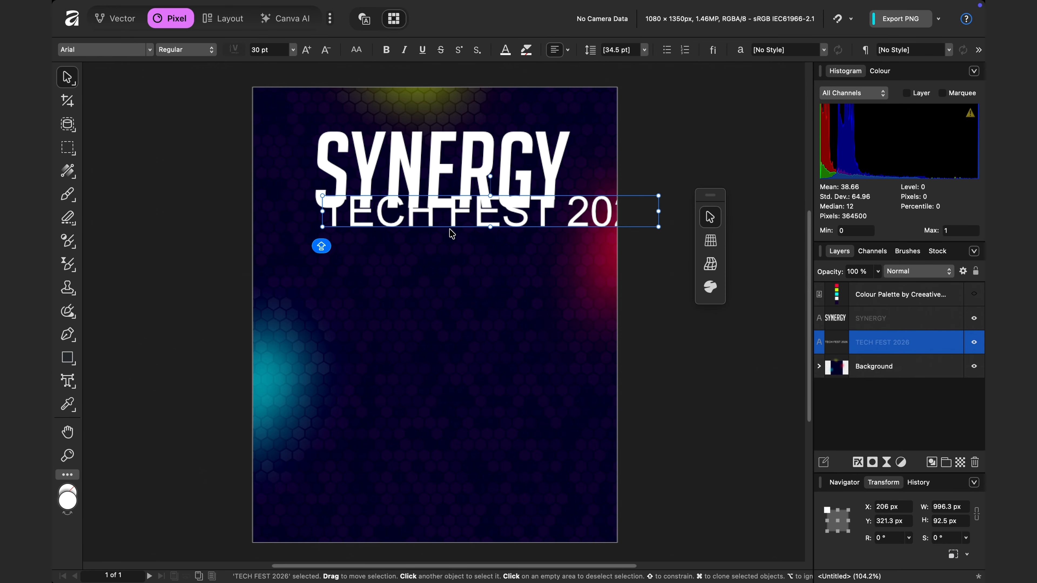
left_click_drag(451, 229, 407, 245)
Step: Change the TECH FEST 2026 text's font to BigNoodleTitling in the Oblique style
double_click(286, 232)
left_click_drag(285, 232, 587, 228)
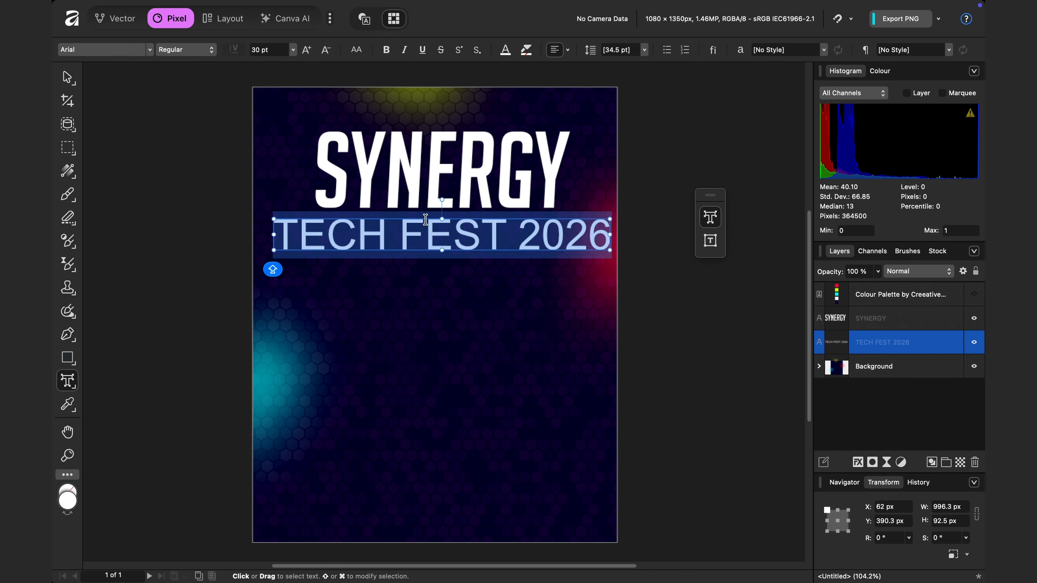
left_click(122, 49)
scroll(253, 383, "down", 5)
left_click(234, 488)
left_click(186, 49)
left_click(177, 67)
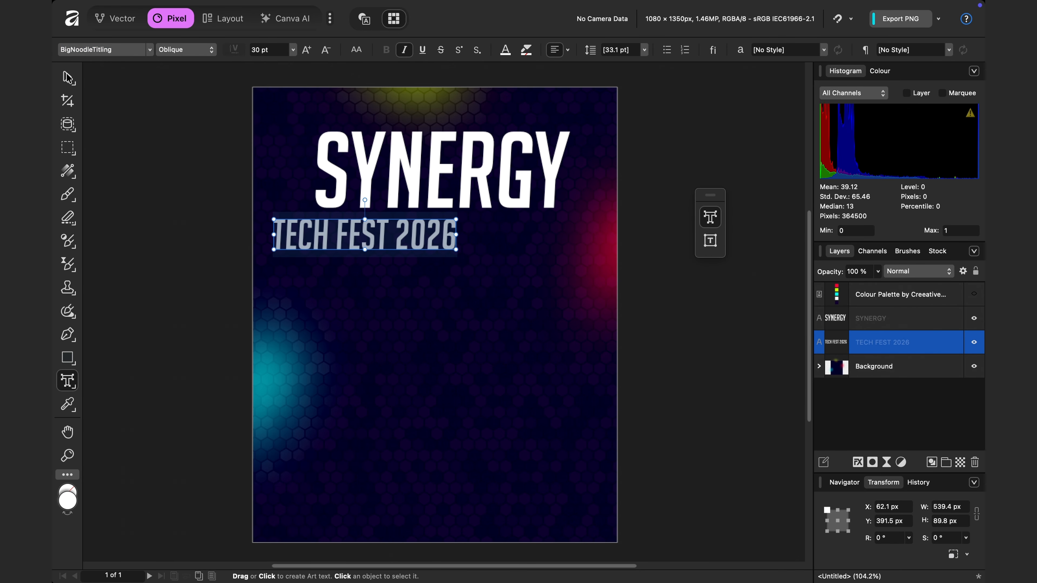
Step: Enlarge TECH FEST 2026 proportionally to nearly the SYNERGY title's width and align it with the title's left edge, close beneath it
key("Escape")
left_click_drag(456, 249, 554, 250)
left_click_drag(474, 245, 488, 238)
left_click_drag(288, 257, 313, 251)
left_click_drag(568, 211, 554, 213)
Step: Lock the Background group so that it cannot be moved, and clear the selection
left_click(541, 309)
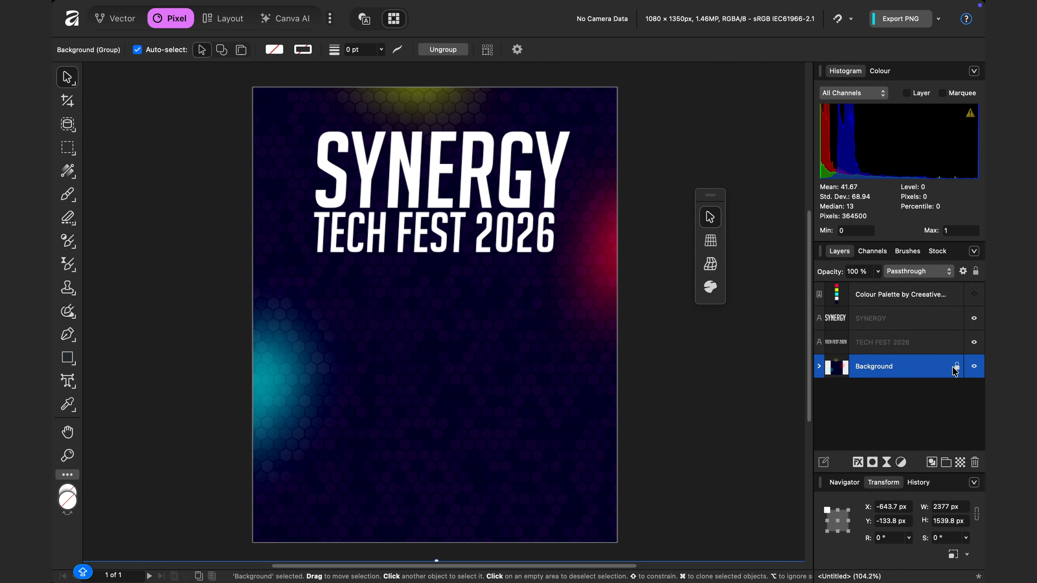
left_click(955, 367)
left_click(668, 326)
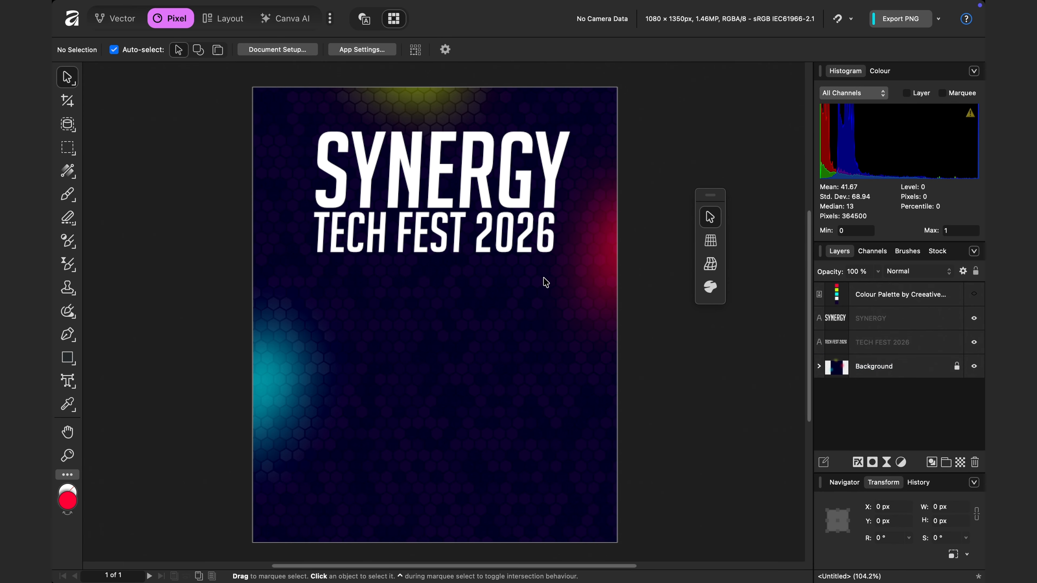
Step: Move the SYNERGY and TECH FEST 2026 lines together slightly up and to the left
left_click_drag(556, 274, 303, 176)
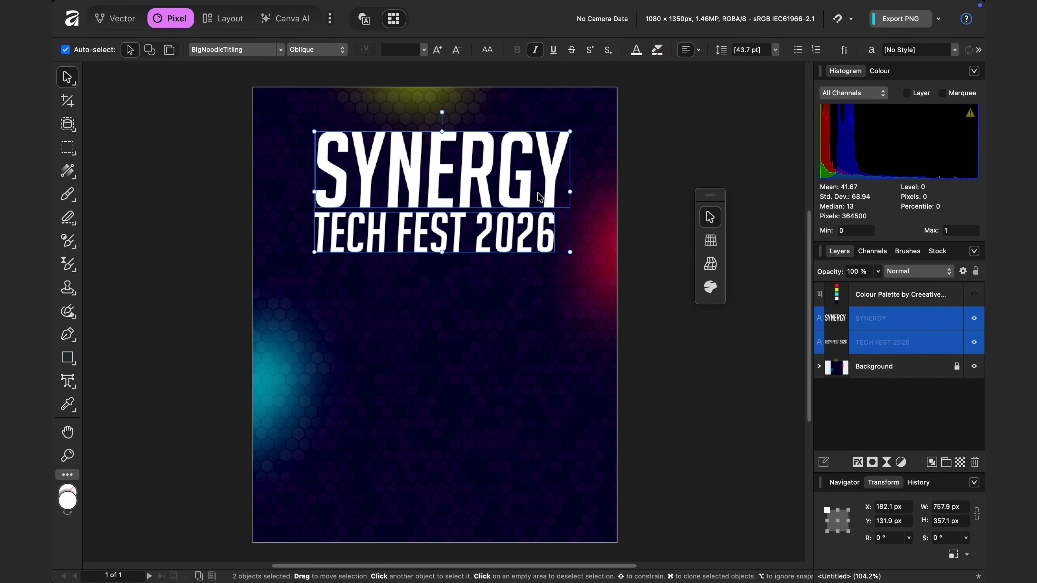
left_click_drag(493, 195, 489, 187)
left_click(586, 203)
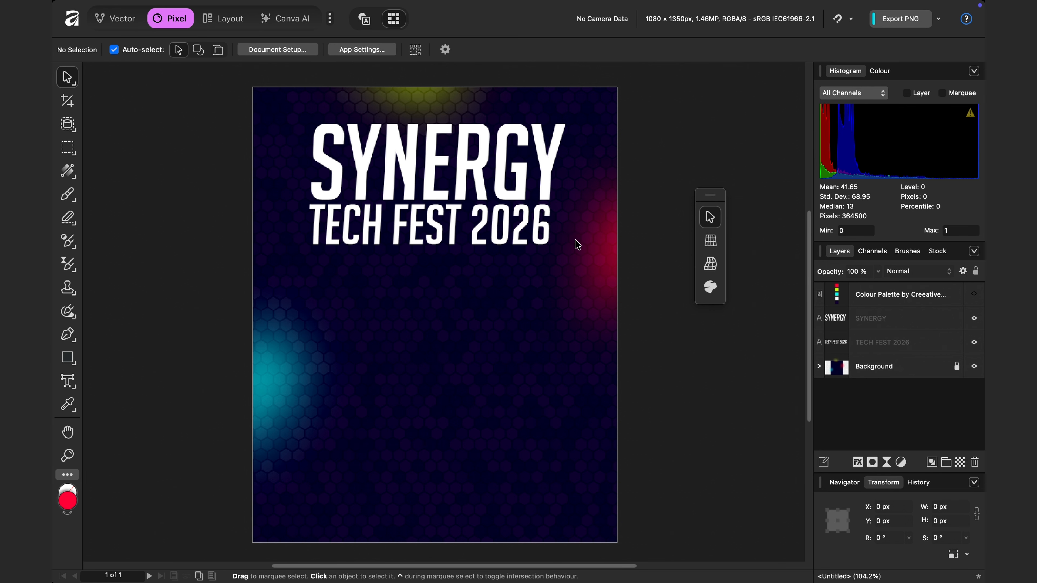
Step: Add the tagline "the future of human AI collabration" as 9 pt artistic text just below TECH FEST 2026
left_click(68, 380)
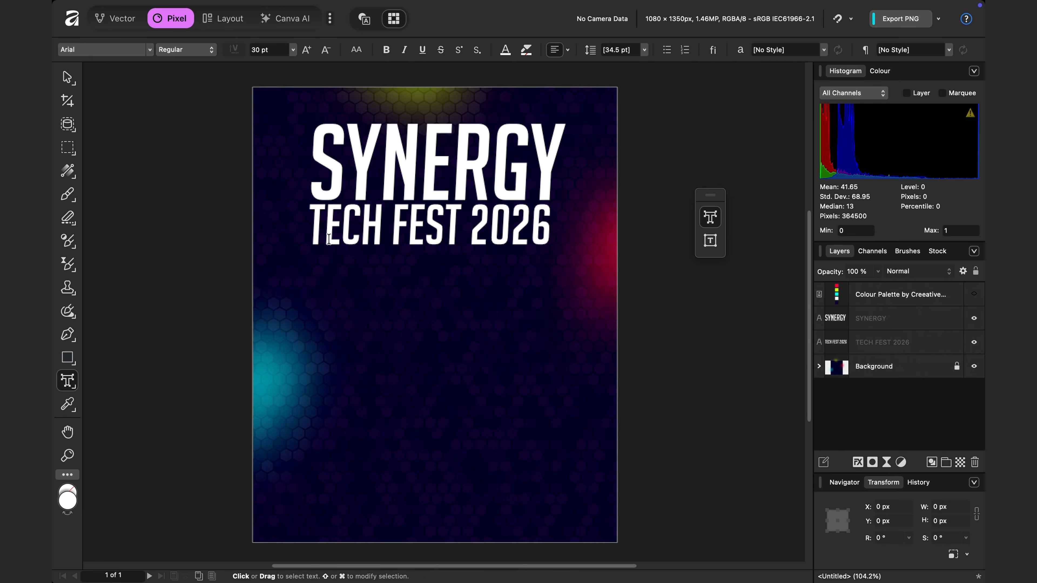
left_click(326, 250)
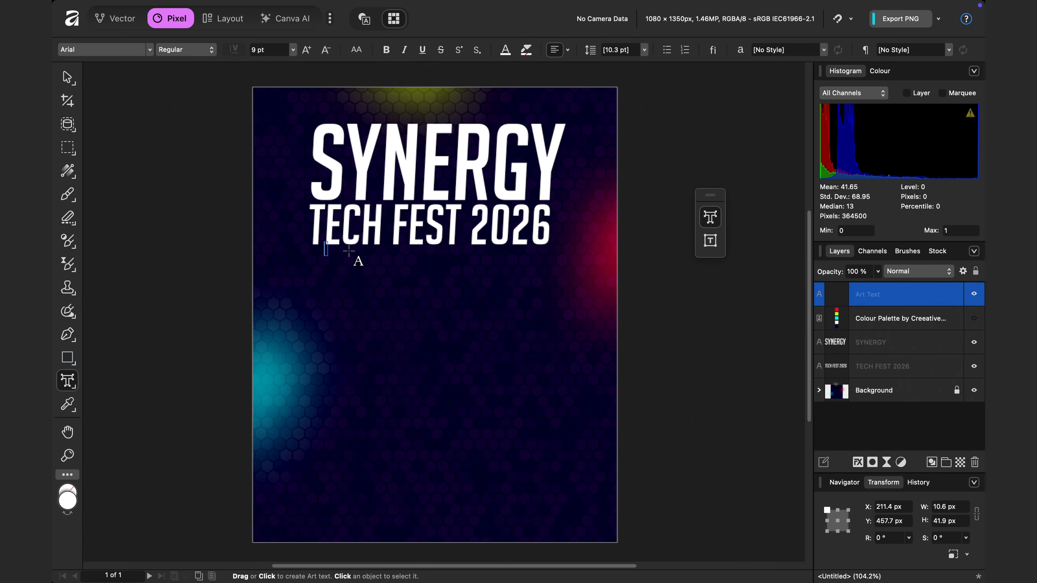
type("the future o")
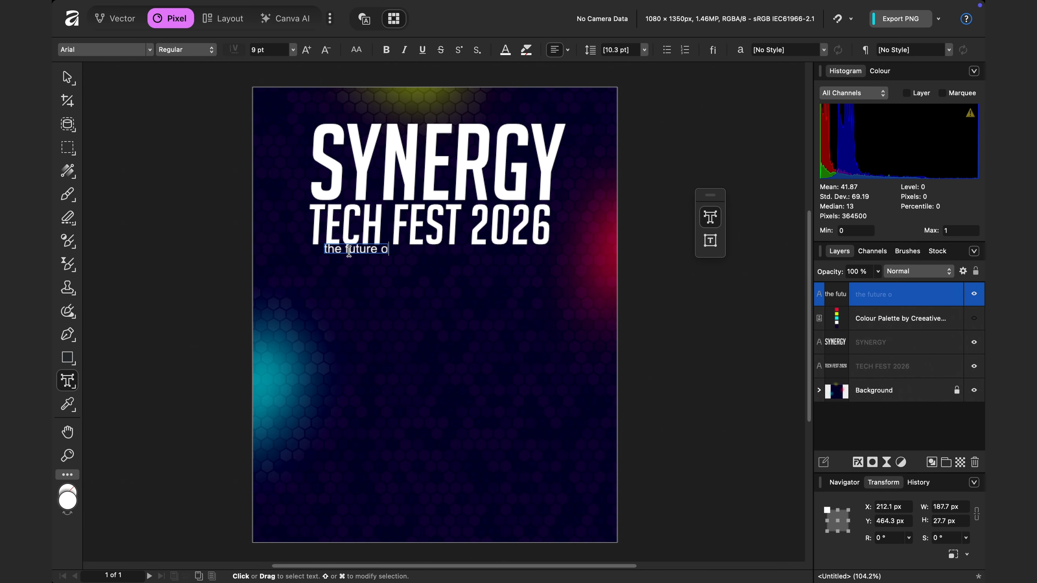
type("f human AI col")
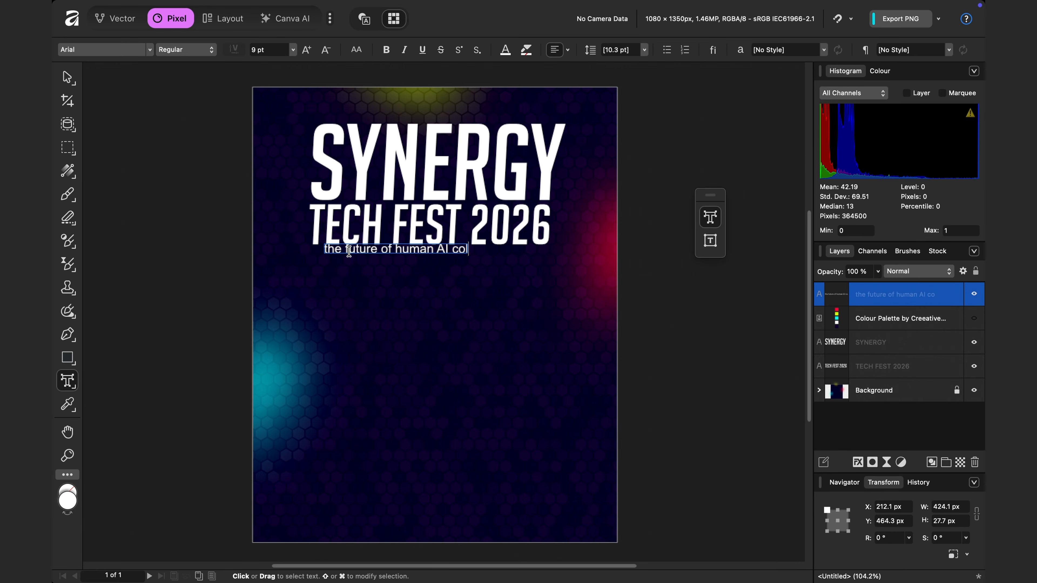
type("labration")
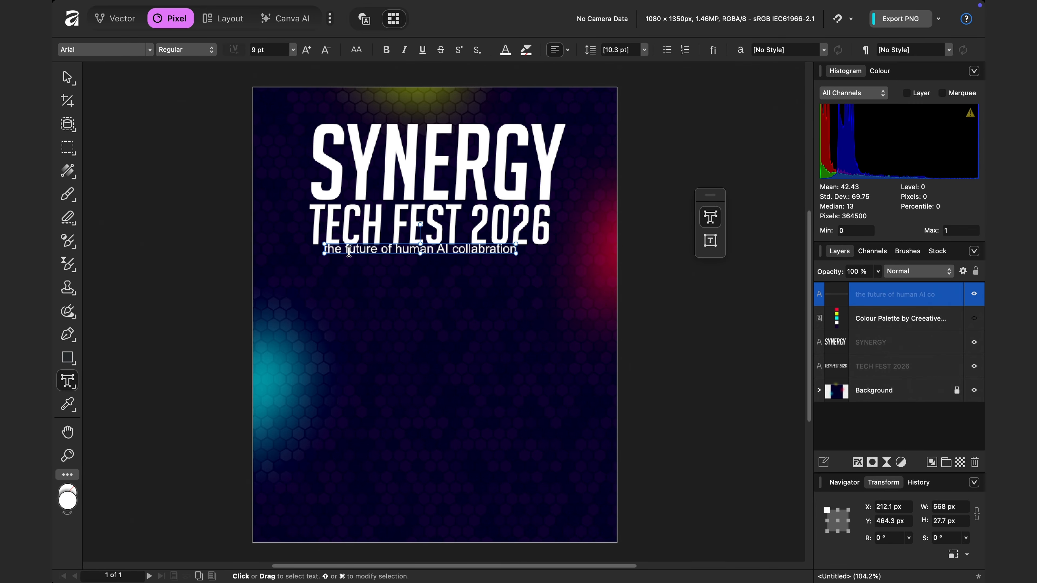
Step: Change the whole tagline's font to Milanello in the Free style
key("super+a")
left_click(104, 49)
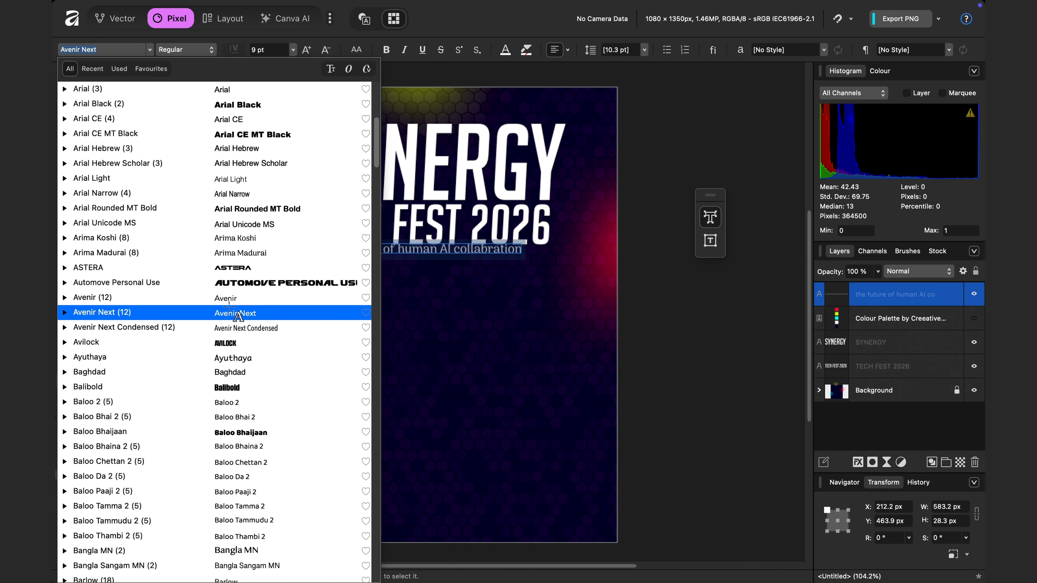
scroll(258, 339, "down", 20)
scroll(258, 339, "down", 8)
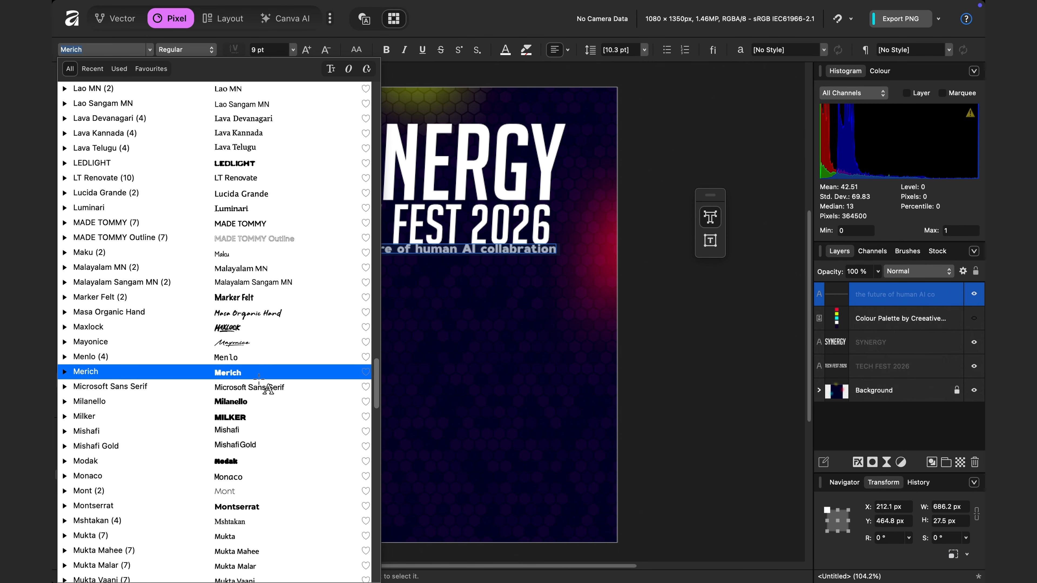
left_click(290, 401)
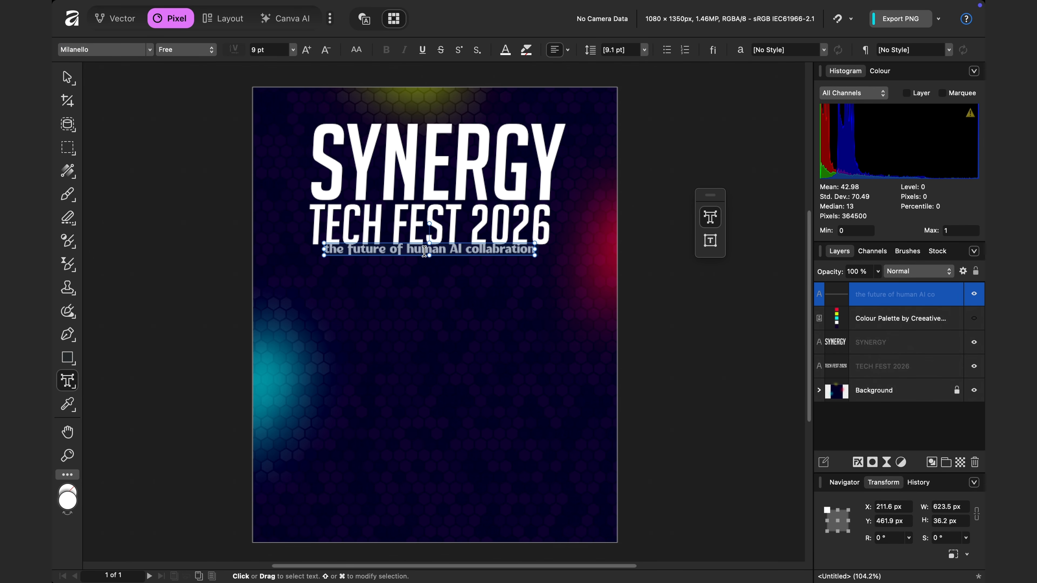
Step: Shrink the tagline slightly and centre it beneath TECH FEST 2026 so that the two lines do not overlap
key("Escape")
left_click_drag(577, 256, 499, 254)
left_click(492, 278)
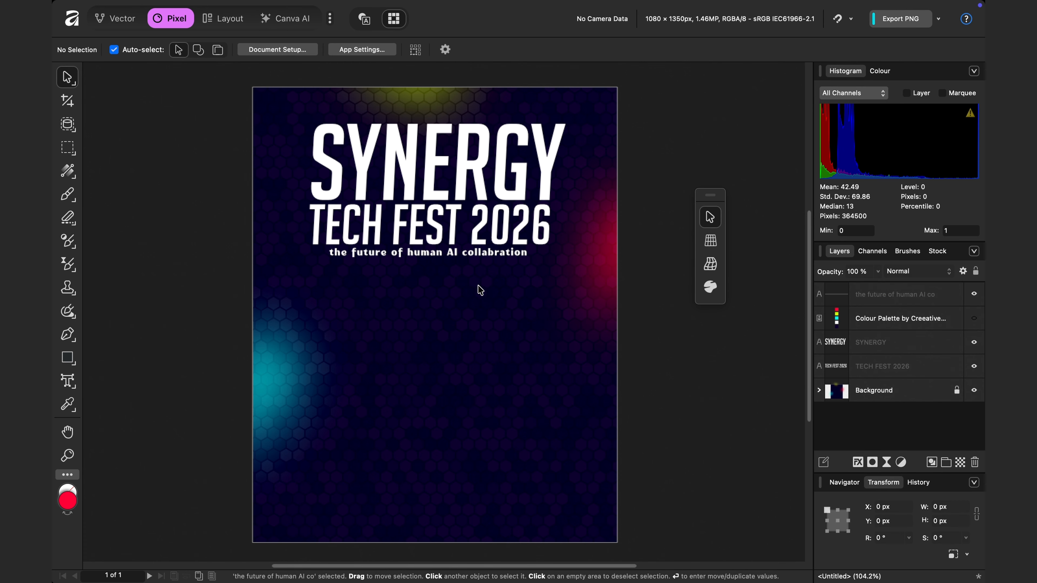
Step: Duplicate the tagline and place the copy directly above the SYNERGY title
left_click(481, 256)
key("super+j")
left_click_drag(480, 253, 470, 117)
Step: Replace the text of the tagline copy above SYNERGY with Auratech Innovations
double_click(501, 116)
key("BackSpace")
key("BackSpace")
key("BackSpace")
key("BackSpace")
key("BackSpace")
key("BackSpace")
key("BackSpace")
key("BackSpace")
key("BackSpace")
key("BackSpace")
key("BackSpace")
key("BackSpace")
key("BackSpace")
key("BackSpace")
key("BackSpace")
key("BackSpace")
key("BackSpace")
key("BackSpace")
key("BackSpace")
key("BackSpace")
key("BackSpace")
key("BackSpace")
key("BackSpace")
key("BackSpace")
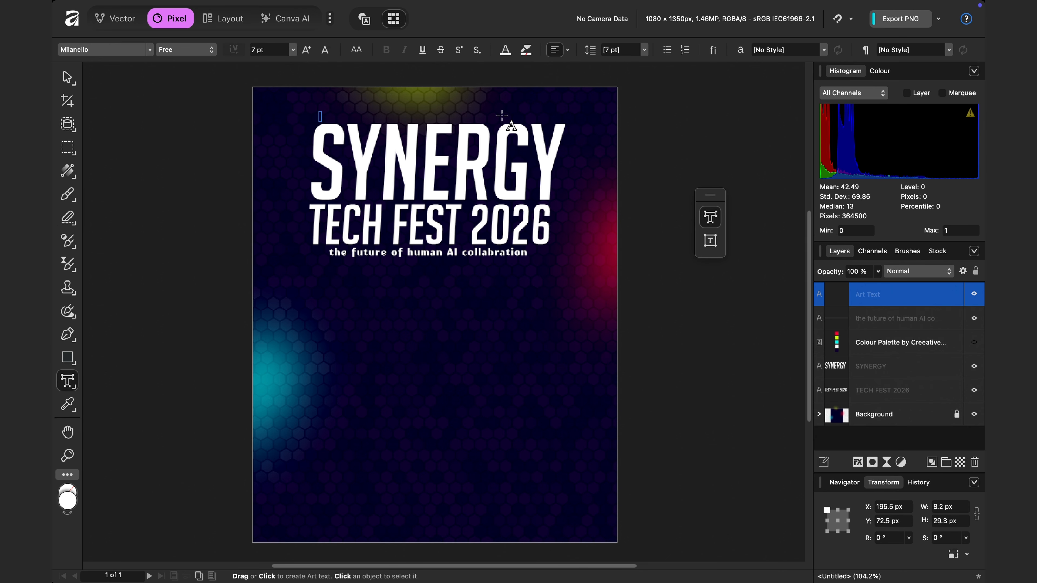
type("Auratech Innovations")
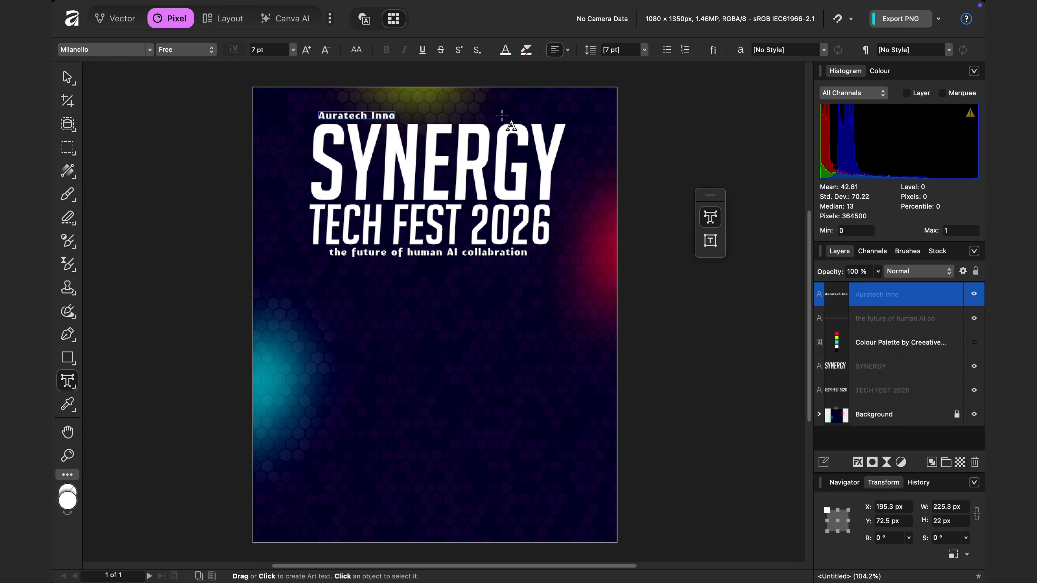
key("Escape")
Step: Shrink the Auratech Innovations line to 6.5 pt and put a copy of it to the left, starting at SYNERGY's left edge
left_click(64, 79)
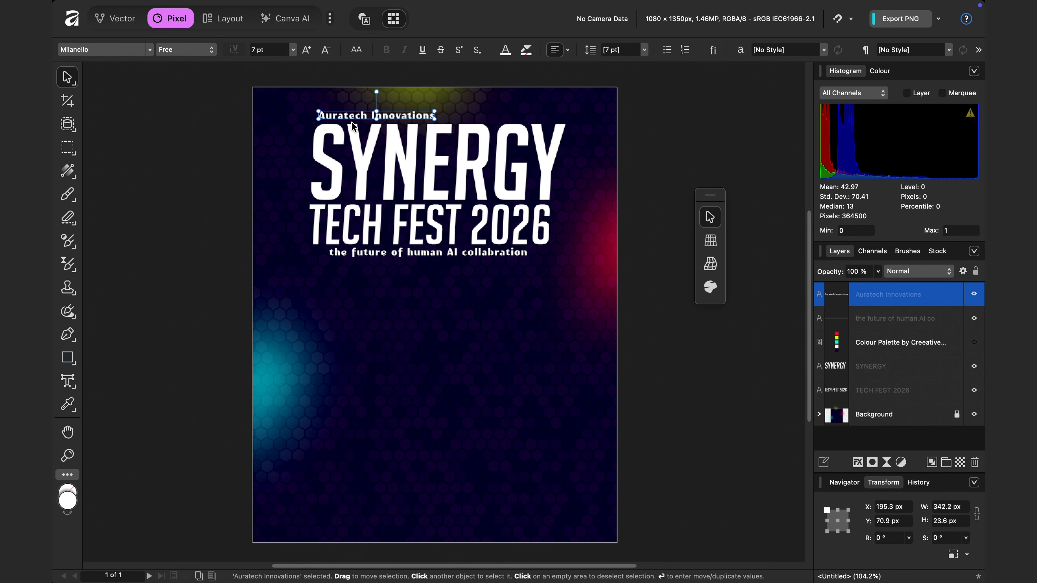
mouse_move(376, 116)
left_mouse_down()
mouse_move(429, 117)
mouse_move(382, 119)
left_mouse_up()
left_click_drag(468, 119, 400, 118)
Step: Replace the text of the left Auratech Innovations copy with "presented by"
double_click(398, 117)
key("BackSpace")
key("BackSpace")
key("BackSpace")
key("BackSpace")
key("BackSpace")
key("BackSpace")
key("BackSpace")
key("BackSpace")
key("BackSpace")
key("BackSpace")
type("prese")
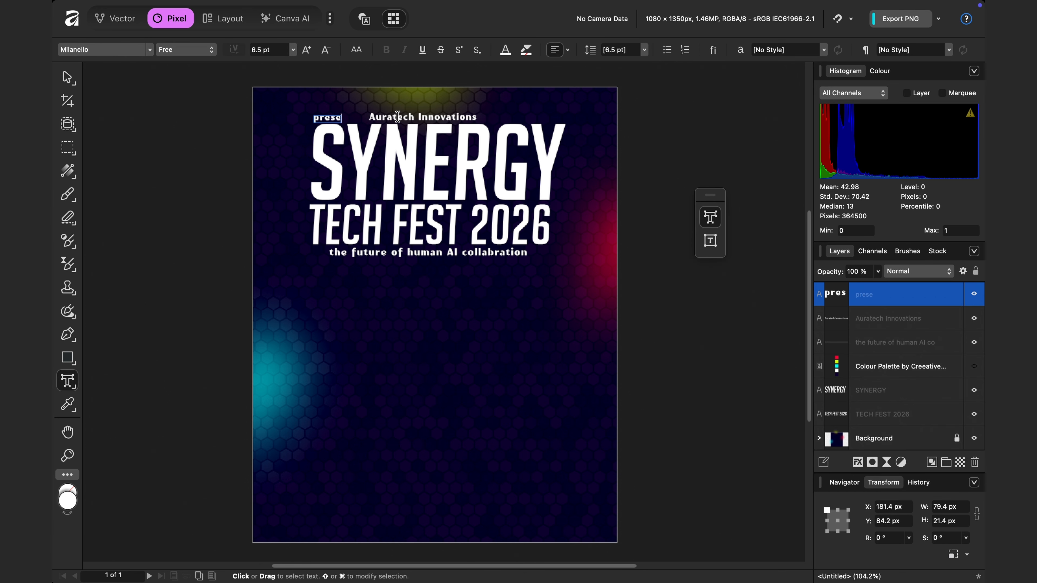
type("nted by")
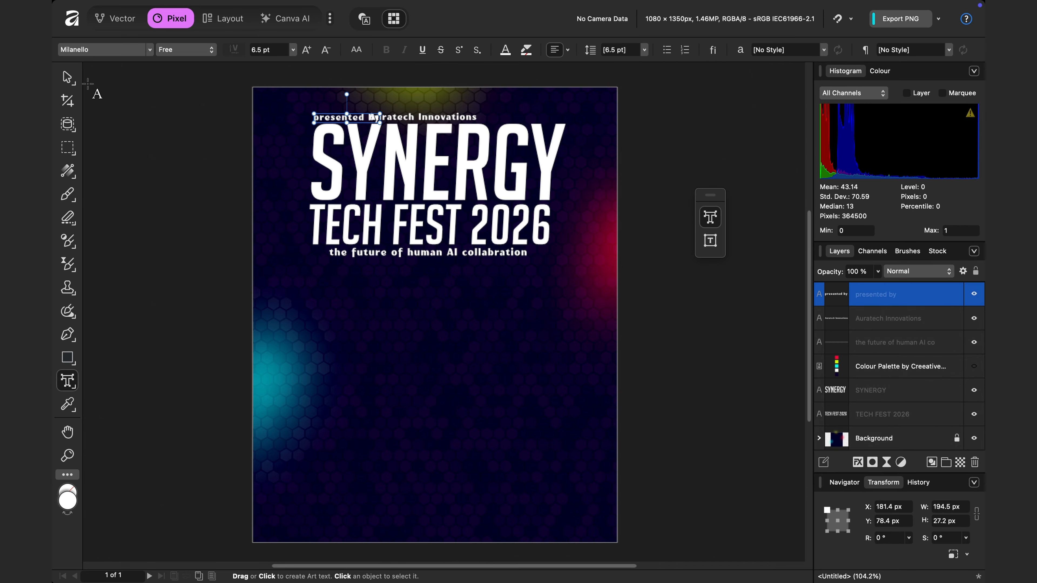
Step: Shrink the "presented by" text to 4.8 pt and nudge it right until it sits just before Auratech Innovations
left_click(67, 78)
left_click_drag(378, 123, 363, 116)
scroll(344, 109, "up", 7)
key("Right")
key("Right")
key("Right")
key("Right")
key("Right")
key("Right")
key("Right")
key("Right")
key("Right")
key("Right")
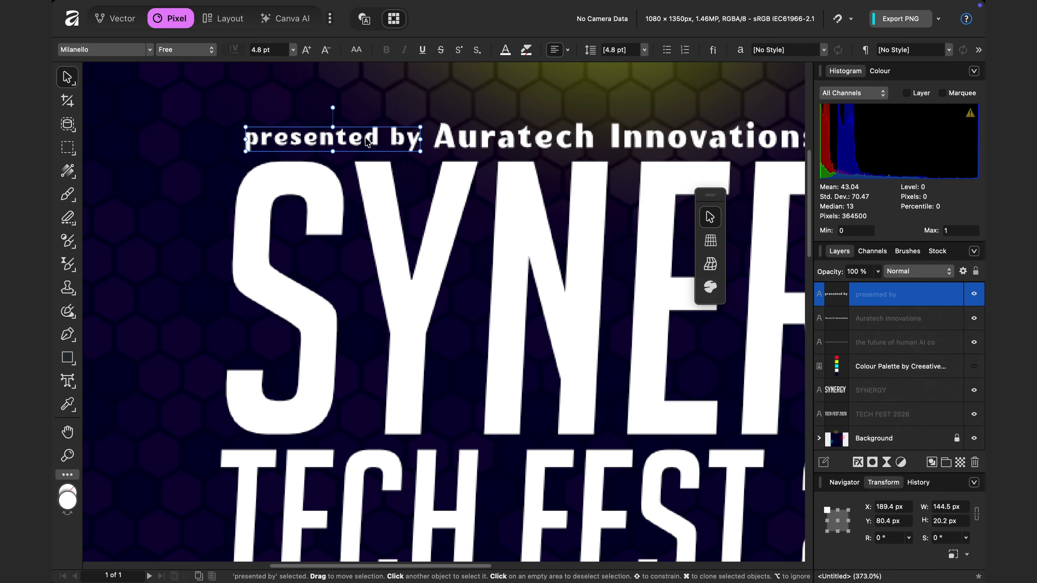
left_click(170, 151)
Step: Move the floating tool palette clear of the page and convert the SYNERGY title text to curves
scroll(267, 165, "down", 2)
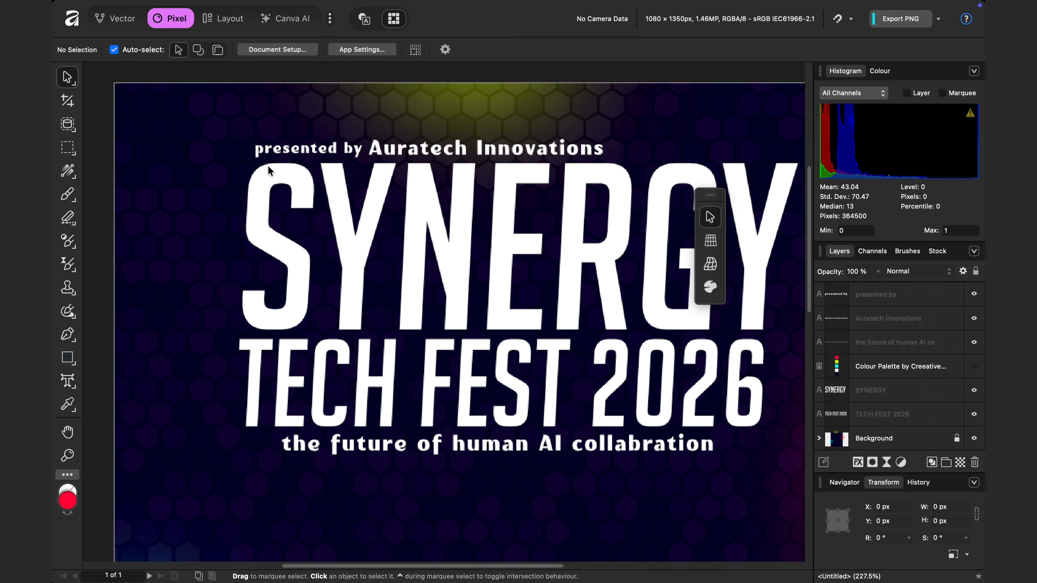
scroll(523, 197, "down", 2)
left_click_drag(714, 196, 773, 198)
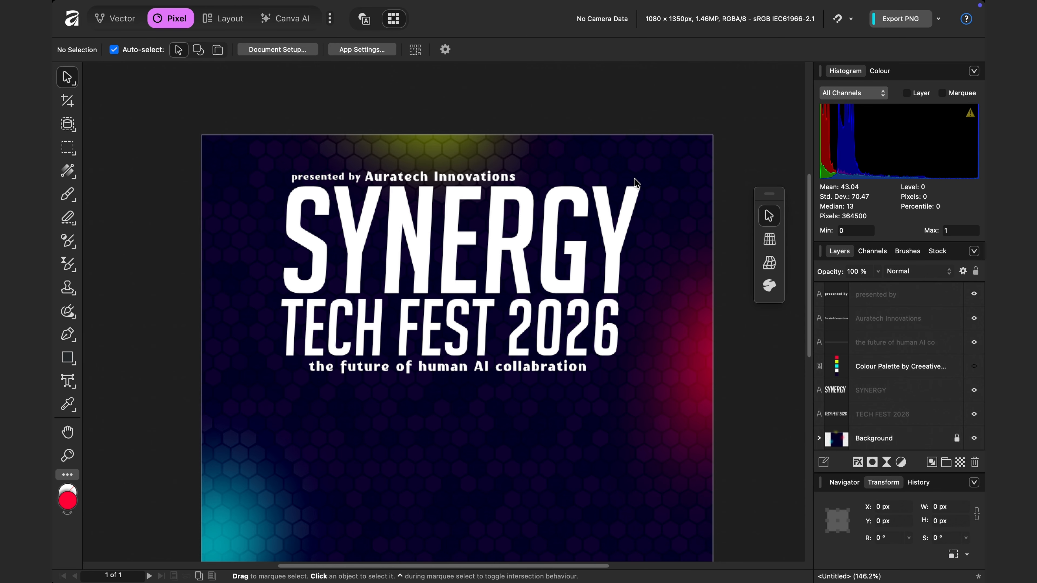
left_click(544, 244)
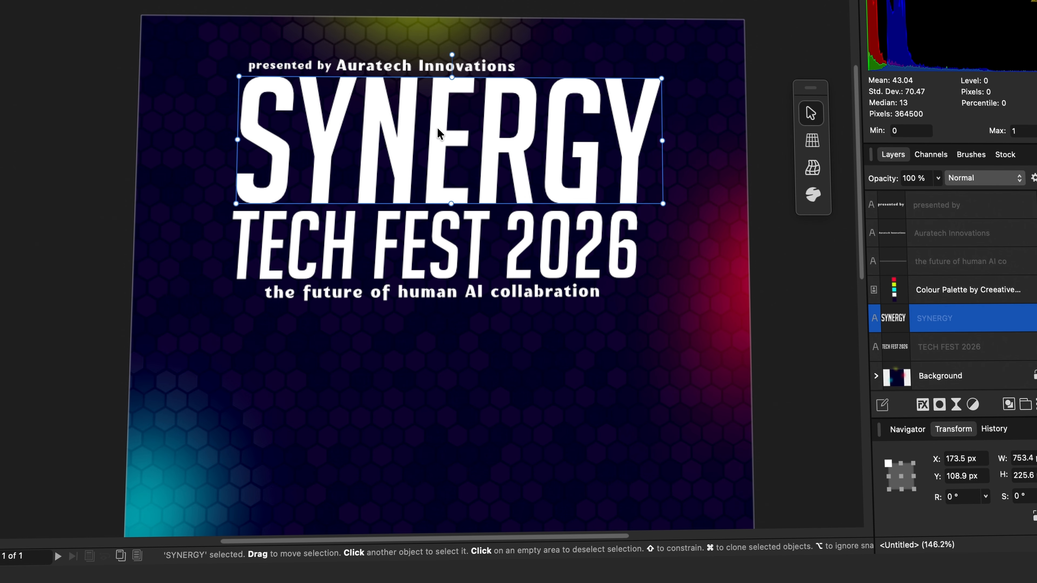
right_click(438, 132)
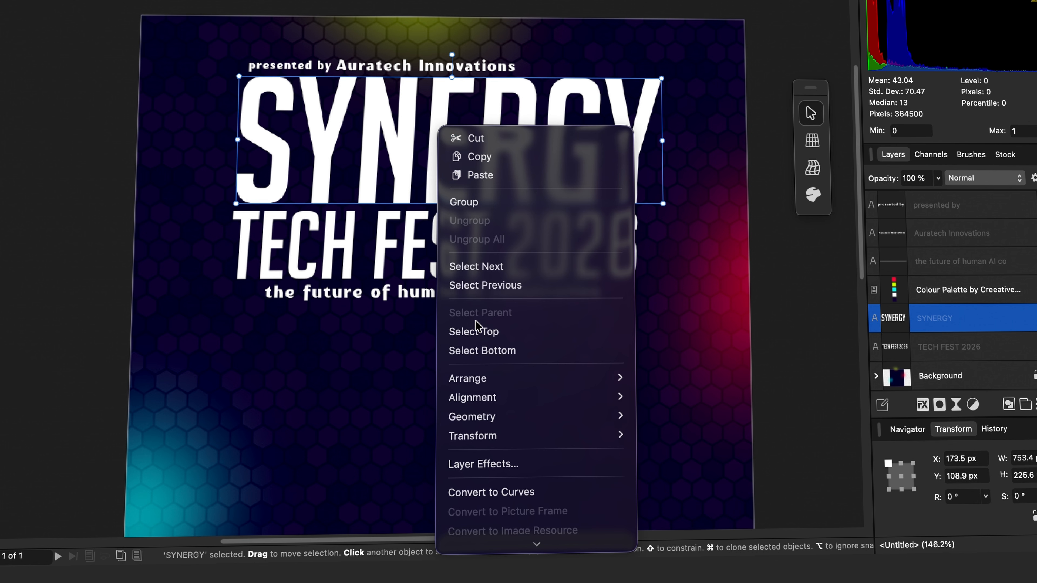
mouse_move(449, 381)
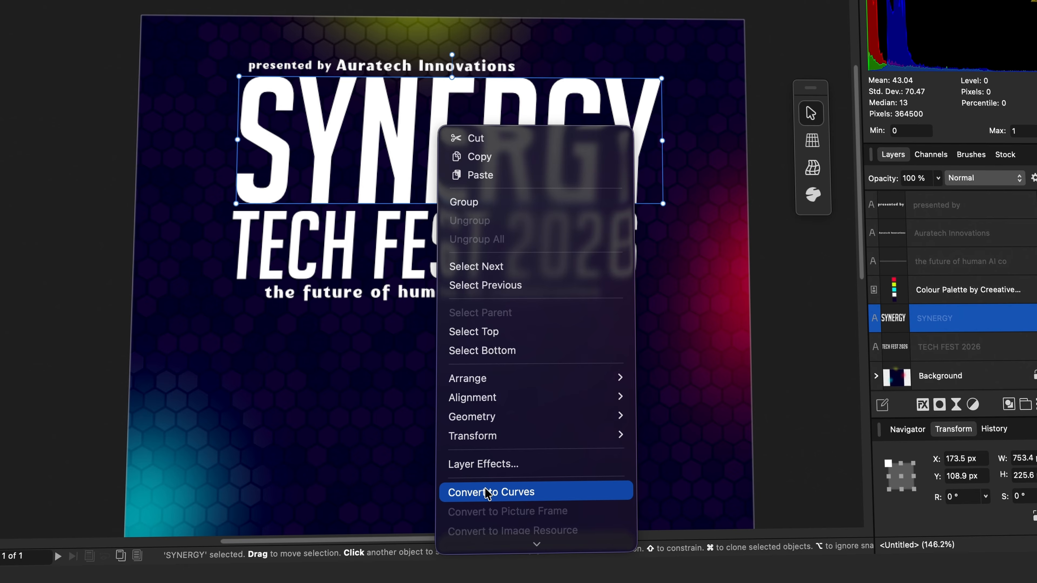
left_click(479, 493)
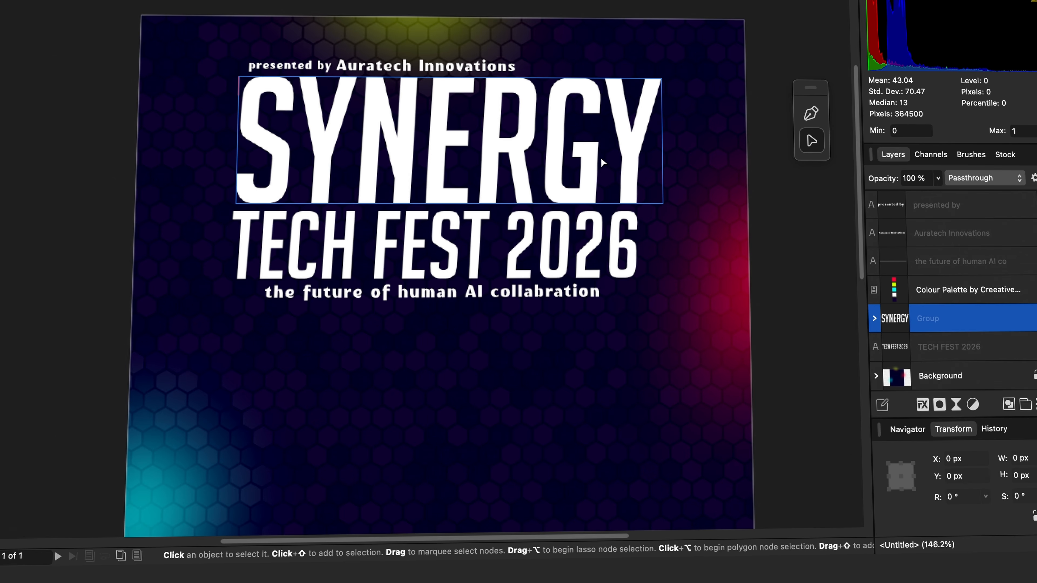
Step: Stretch the upper right arm of SYNERGY's letter Y diagonally up beyond the page's top edge by moving its end nodes
left_click(641, 125)
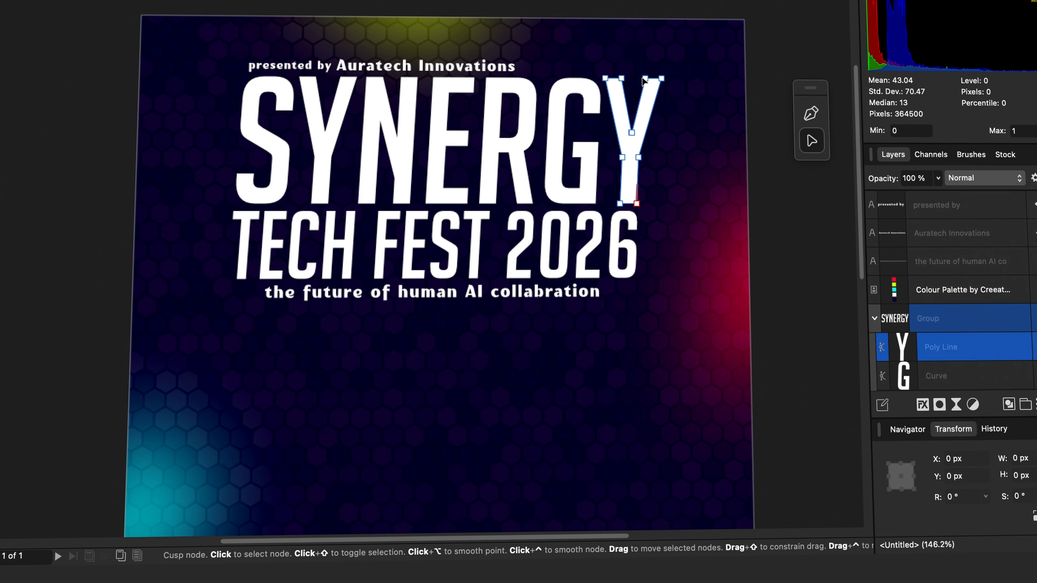
left_click_drag(640, 62, 686, 0)
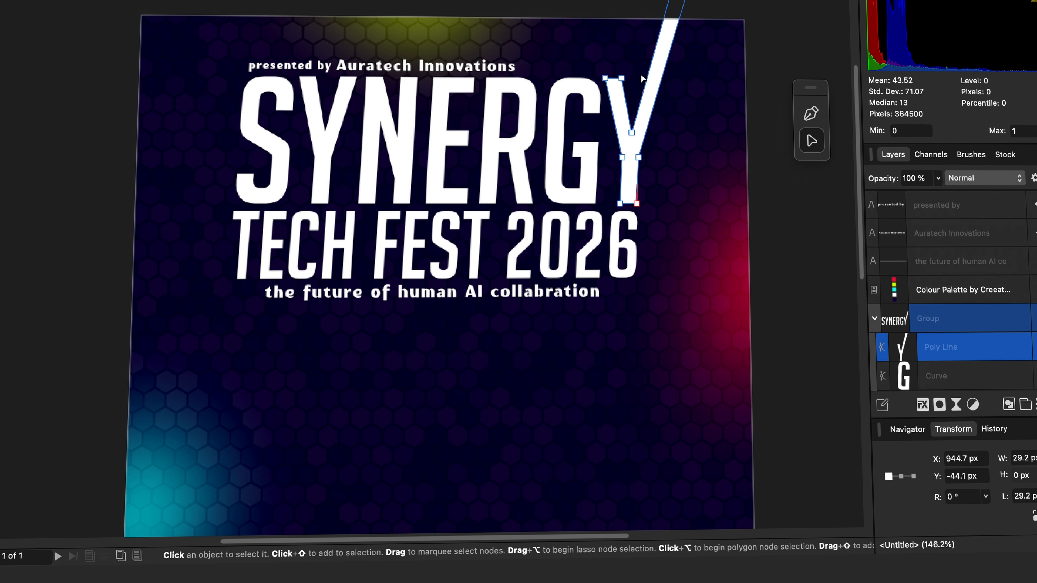
Step: Widen the lower right part of SYNERGY's letter G about 26 px to the right so it meets the letter Y's stem
left_click(587, 193)
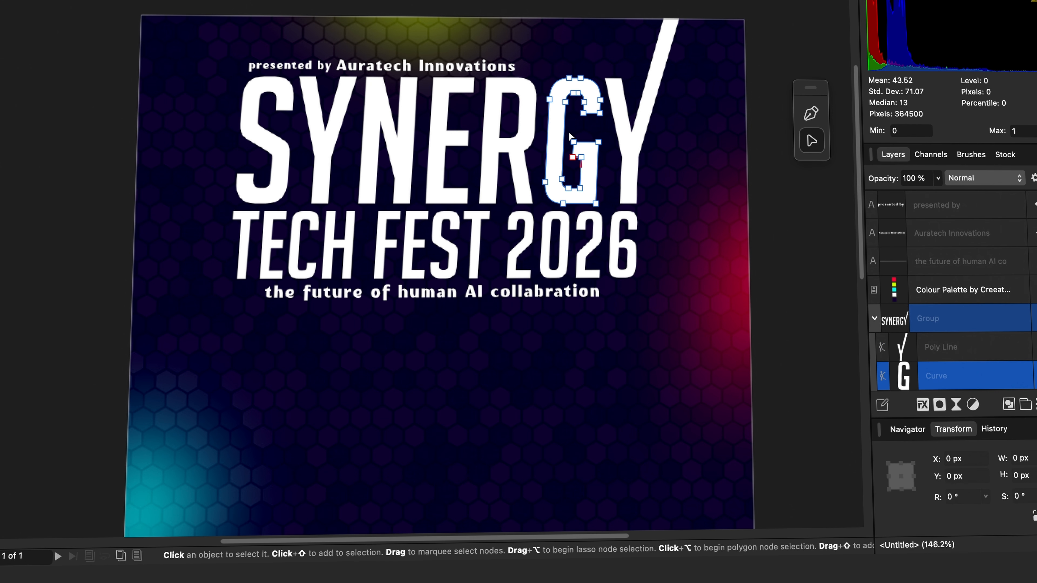
left_click_drag(570, 136, 623, 222)
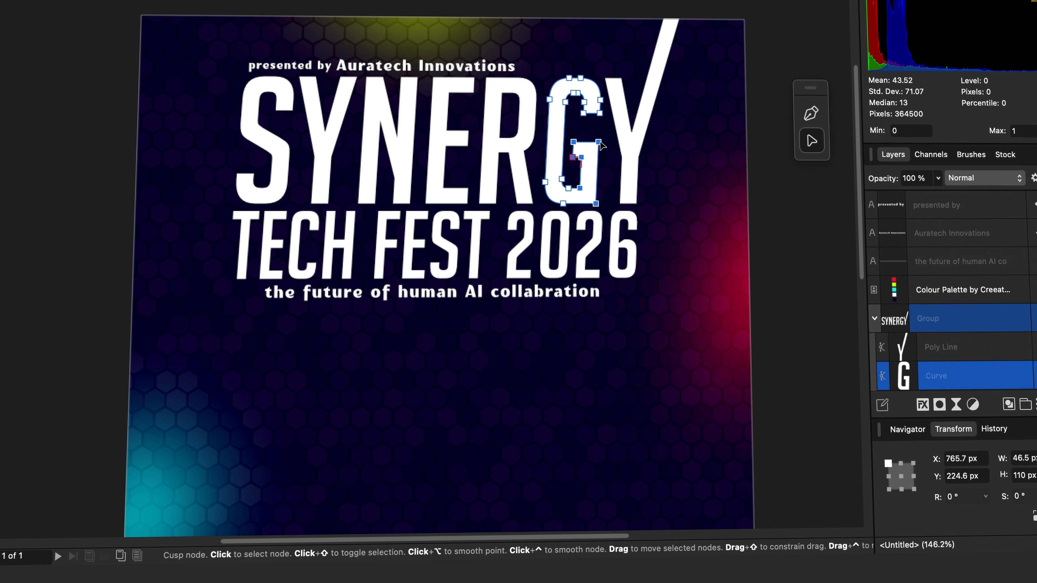
left_click_drag(601, 142, 616, 142)
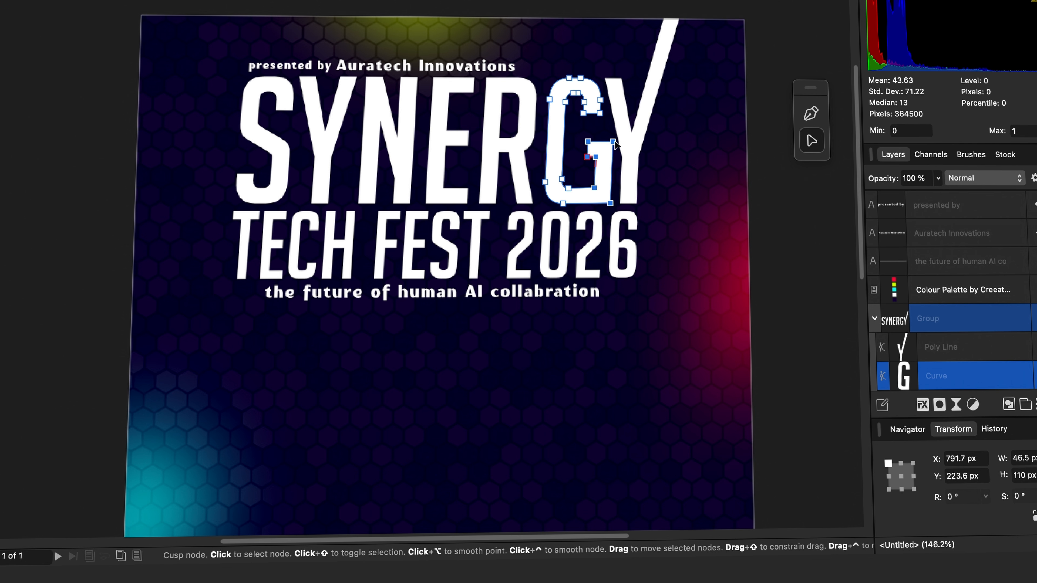
Step: Reshape the G's opening by lowering its crossbar about 23 px, extending the bar inward and lengthening the upper terminal downwards
left_click(588, 142)
left_click_drag(596, 162, 596, 174)
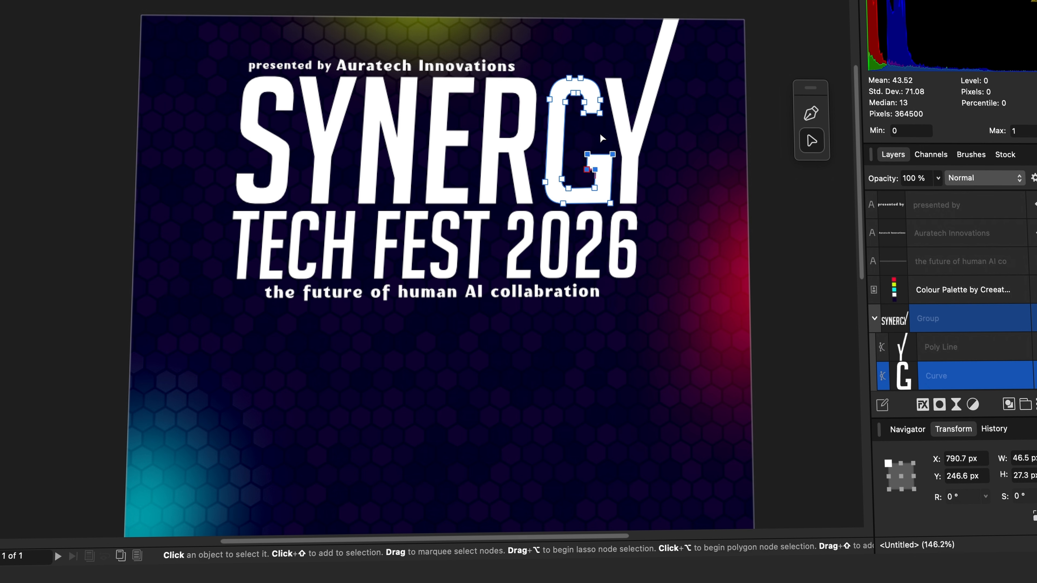
left_click_drag(575, 110, 577, 157)
left_click(579, 149)
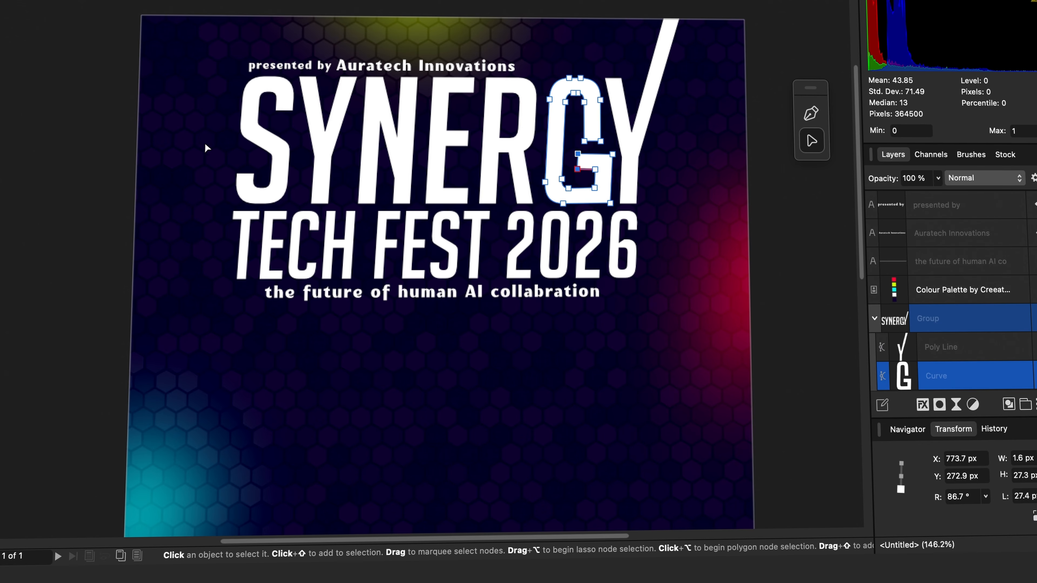
left_click(227, 151)
Step: Convert the TECH FEST 2026 text to curves
key("v")
left_click(558, 250)
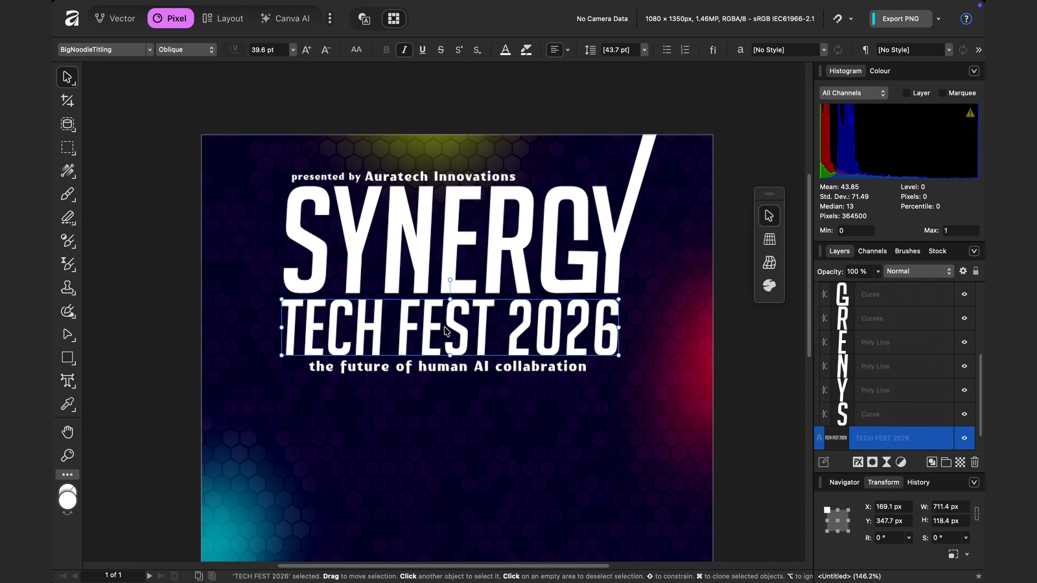
right_click(453, 330)
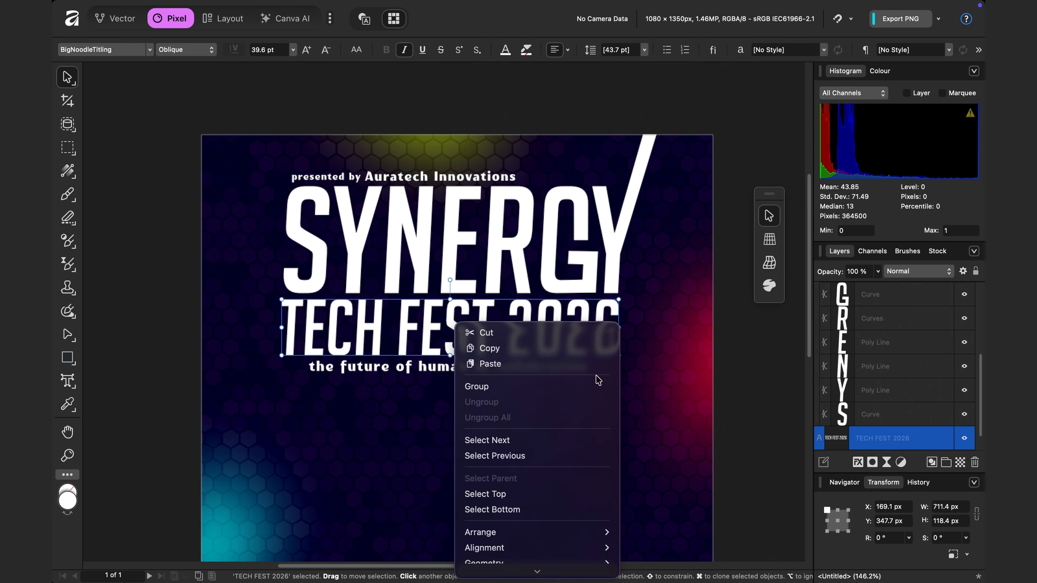
scroll(530, 481, "down", 5)
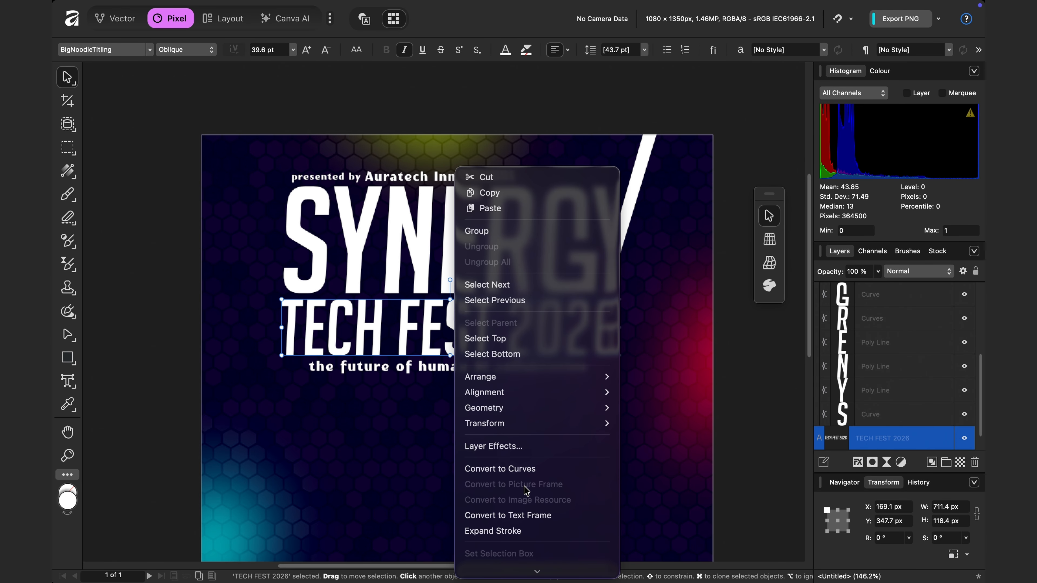
left_click(502, 469)
Step: Stretch the left arm of TECH's letter T horizontally beyond the page's left edge by moving its end nodes
left_click(288, 305)
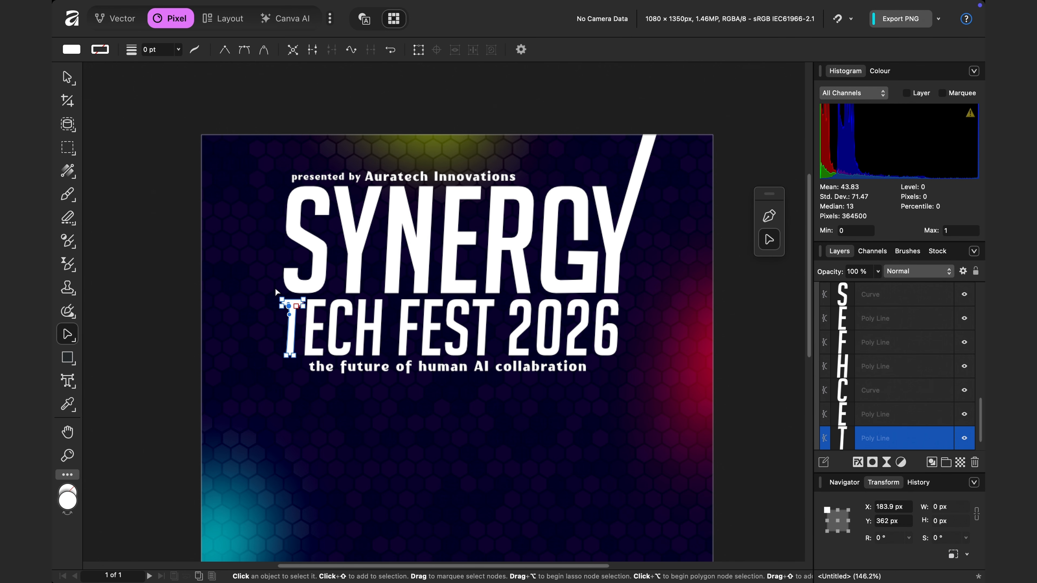
mouse_move(275, 289)
left_mouse_down()
mouse_move(282, 307)
mouse_move(193, 301)
left_mouse_up()
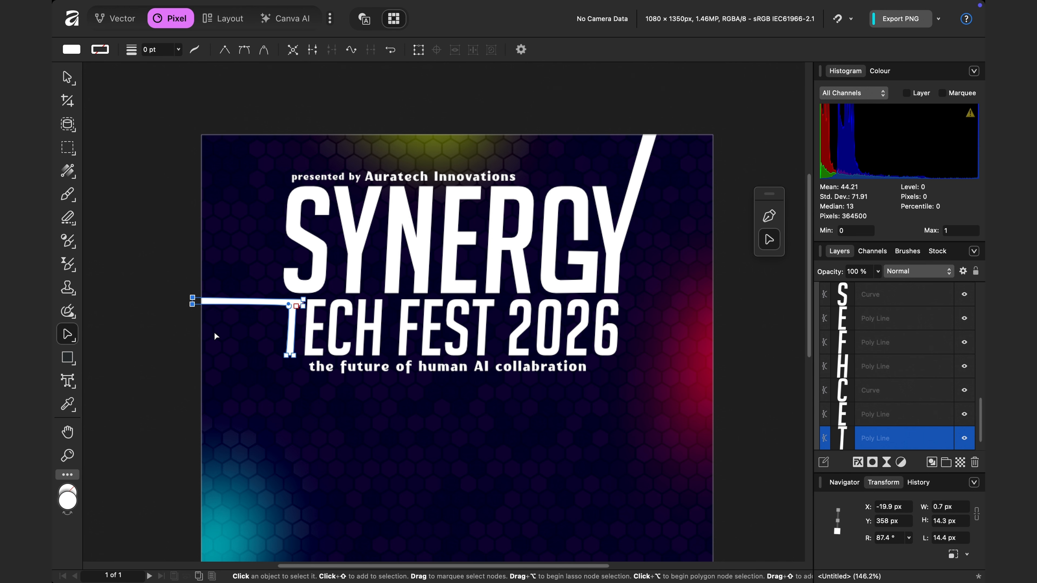
left_click(189, 347)
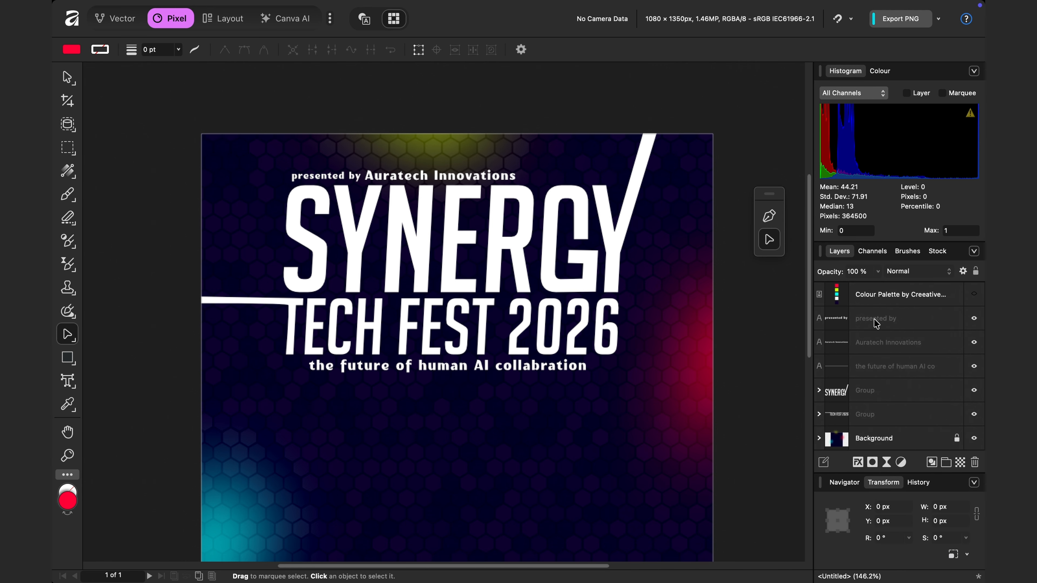
Step: Group the three small text lines with the SYNERGY and TECH FEST 2026 groups, and name the group "Headline Text"
left_click(875, 322)
left_click(873, 414, "shift")
right_click(901, 417)
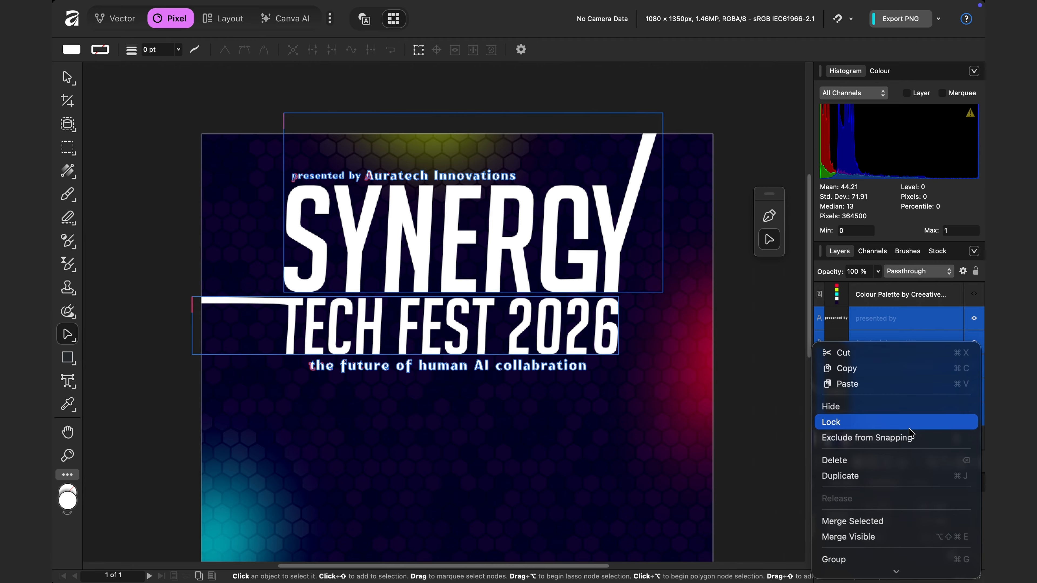
left_click(892, 482)
double_click(864, 318)
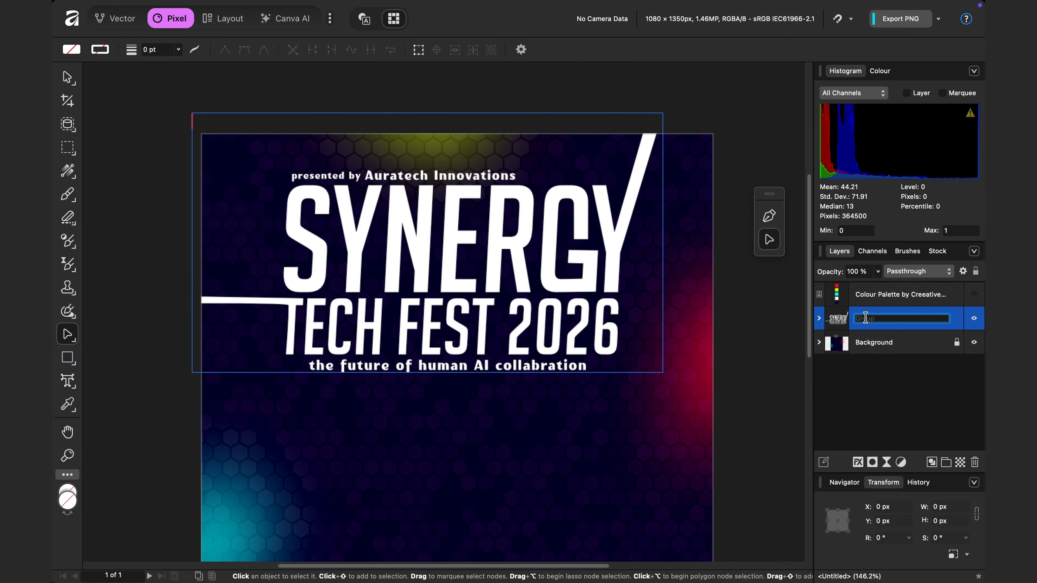
type("Headline Text")
key("Return")
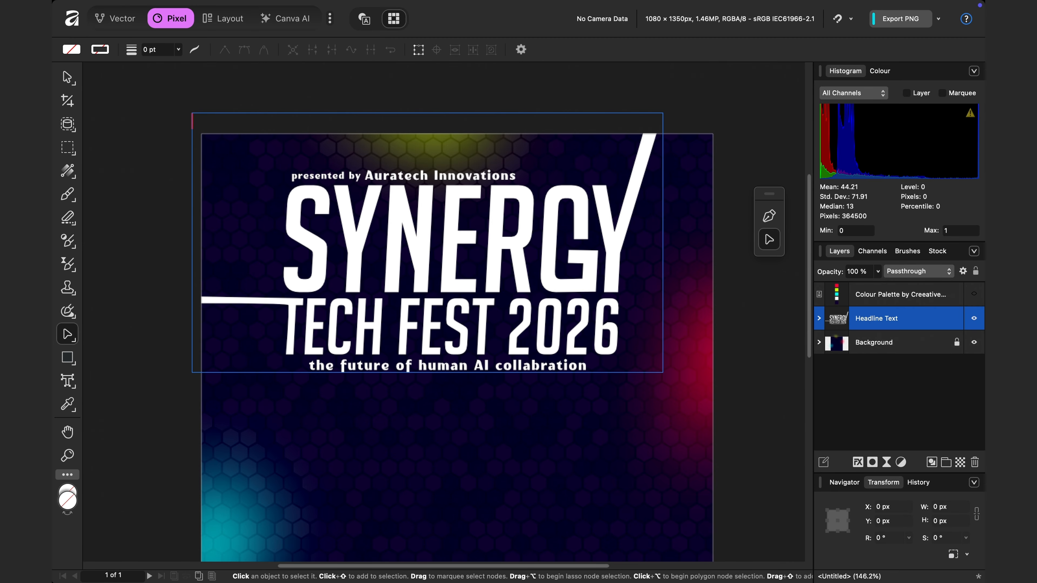
left_click(890, 373)
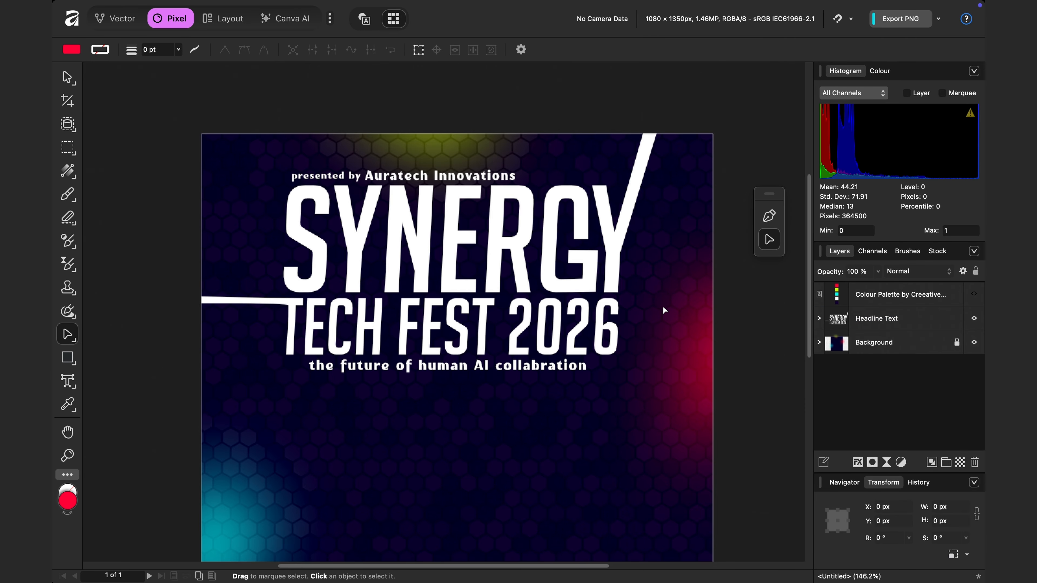
Step: Move the inner left node of the 6 in 2026 up level with the top of its bowl, and collapse the Headline Text group
key("super+0")
scroll(662, 310, "down", 1)
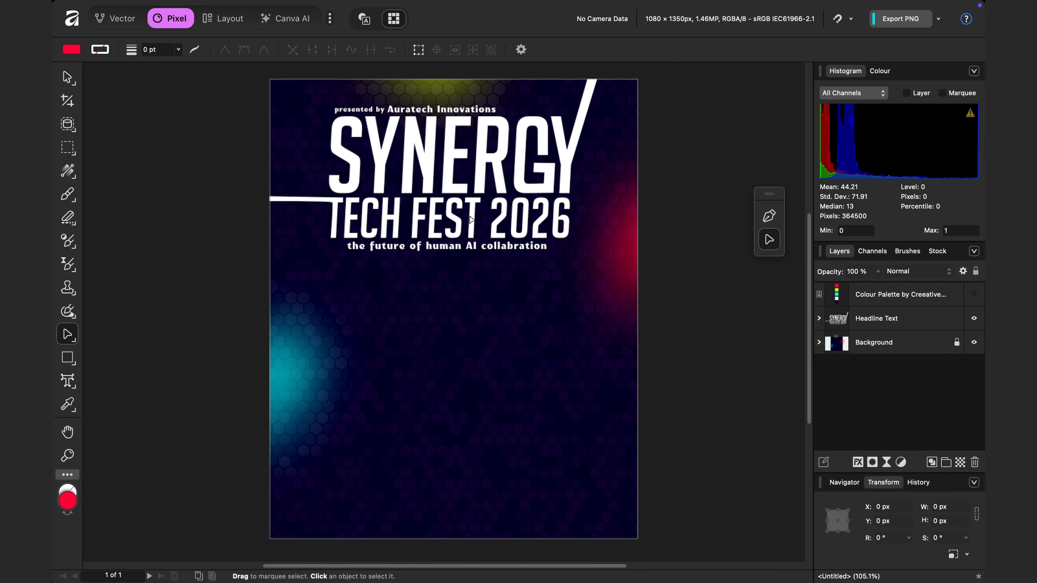
left_click(568, 224)
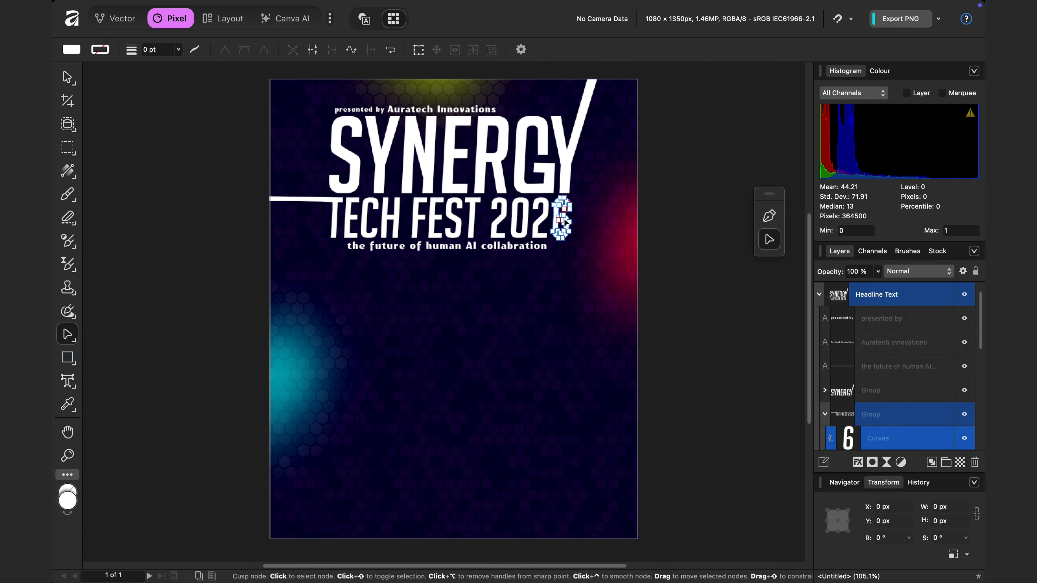
scroll(565, 222, "up", 10)
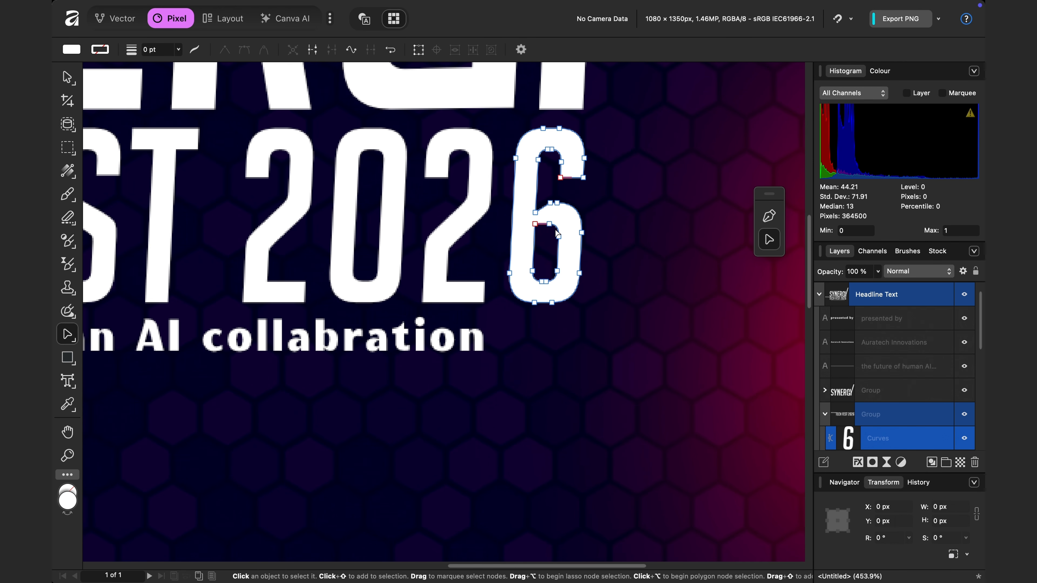
left_click(536, 203)
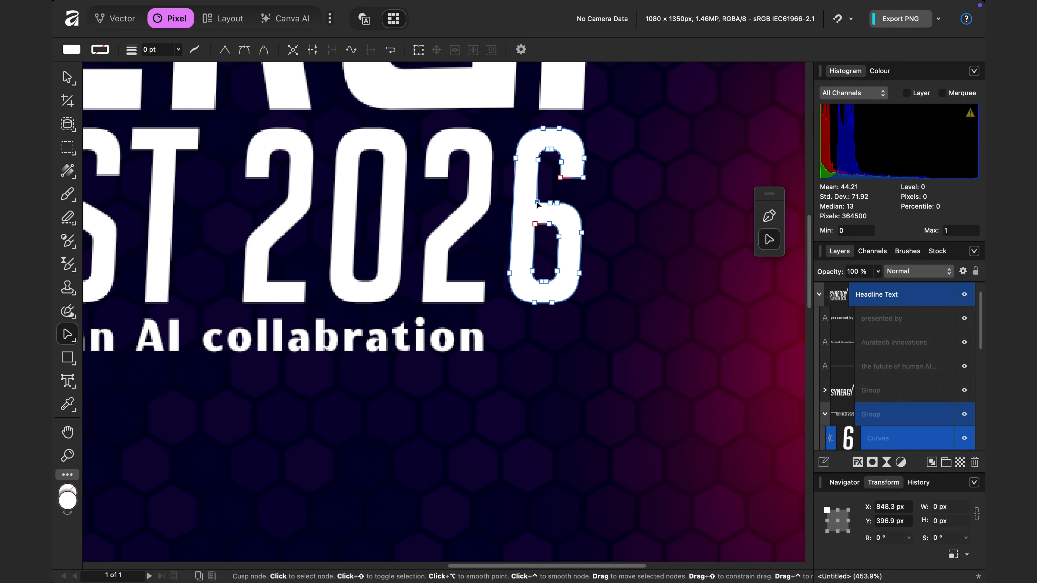
left_click(608, 231)
scroll(608, 231, "down", 10)
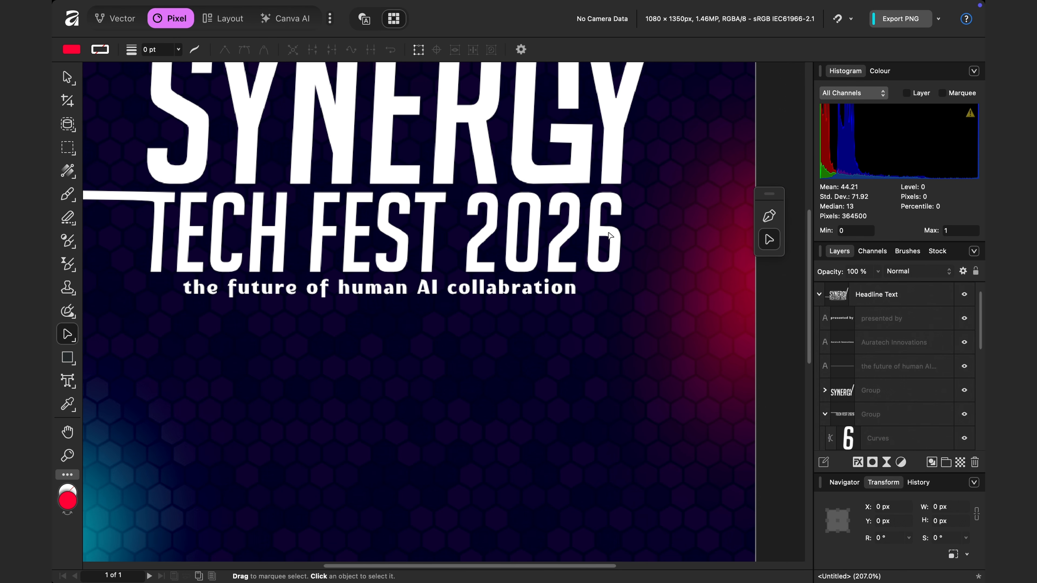
scroll(608, 231, "down", 1)
scroll(608, 231, "right", 1)
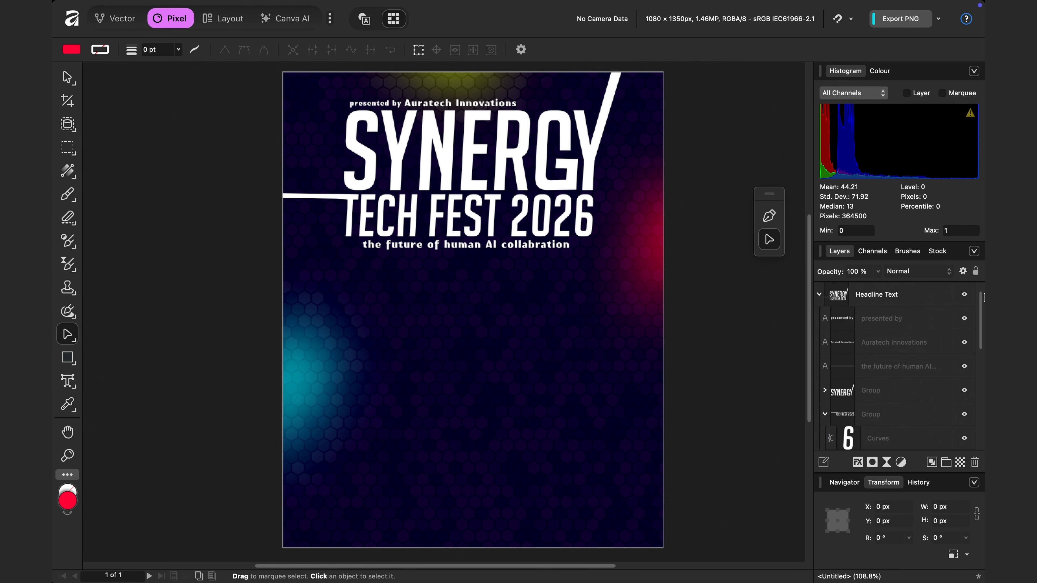
left_click(819, 294)
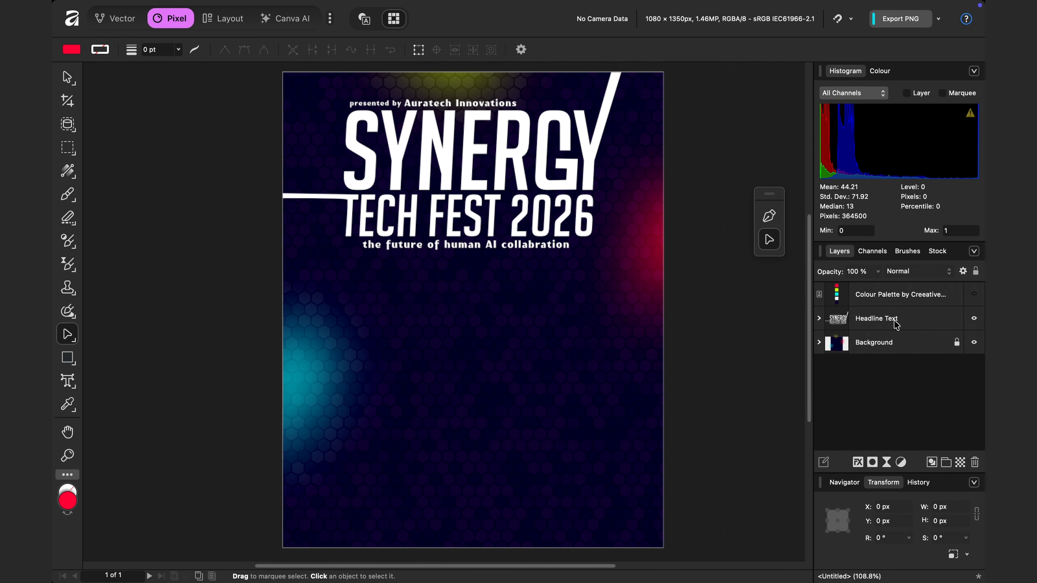
Step: Draw a red rectangle of about 213 × 380 px below the tagline and duplicate it twice to form a row of three
left_click(66, 358)
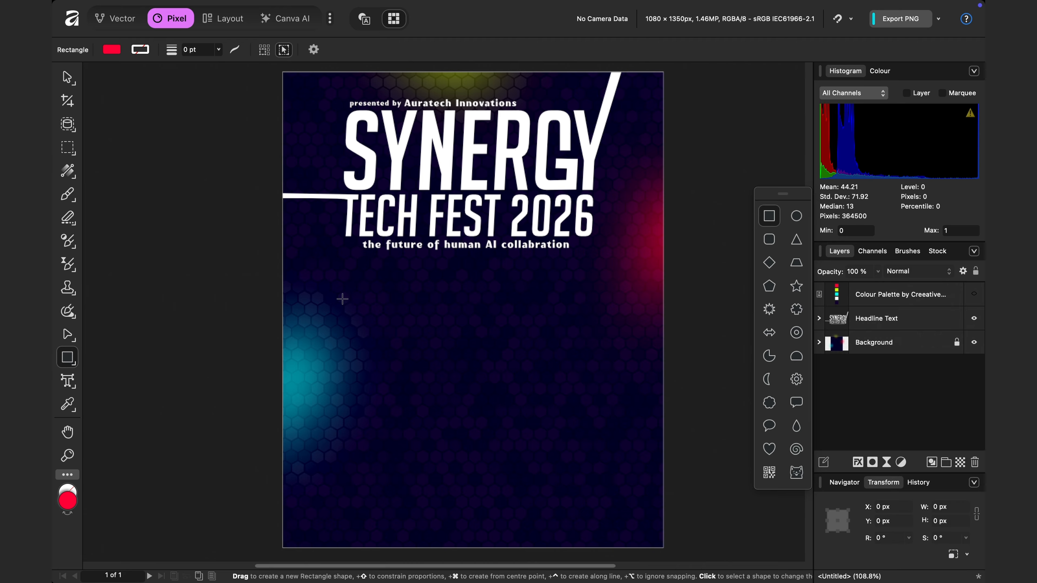
left_click_drag(339, 299, 414, 433)
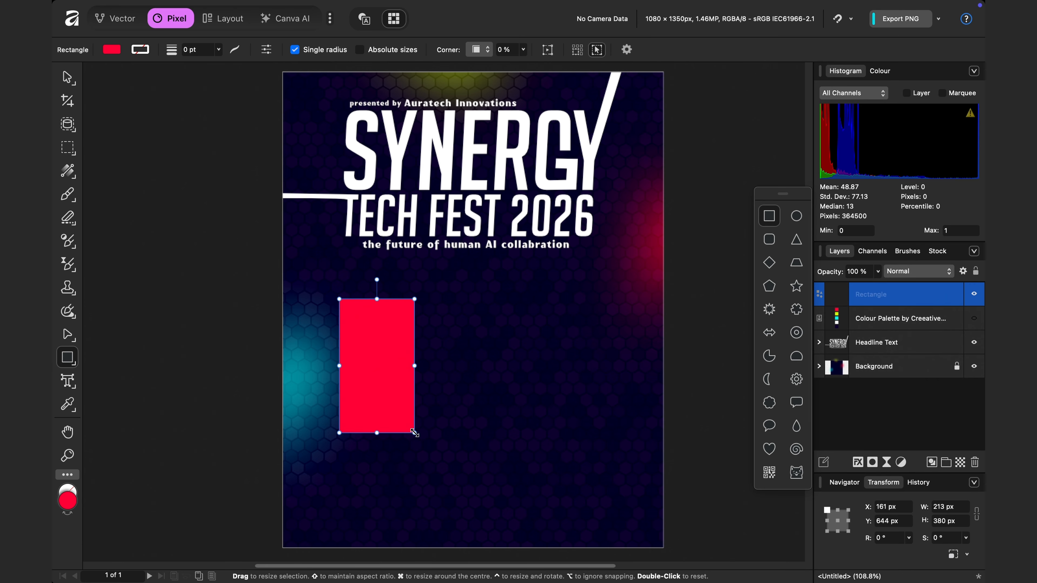
key("v")
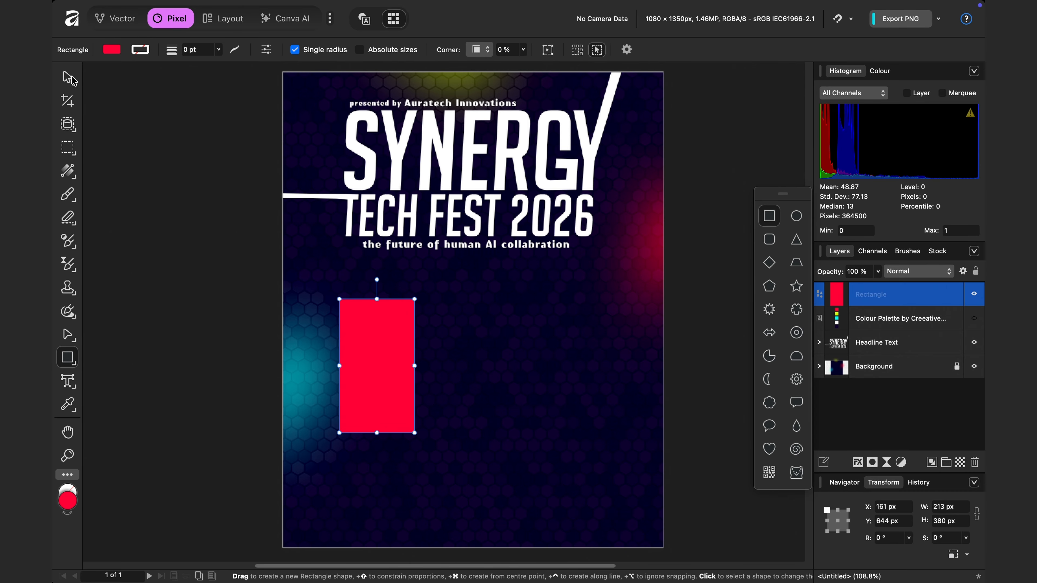
left_click_drag(381, 328, 375, 317)
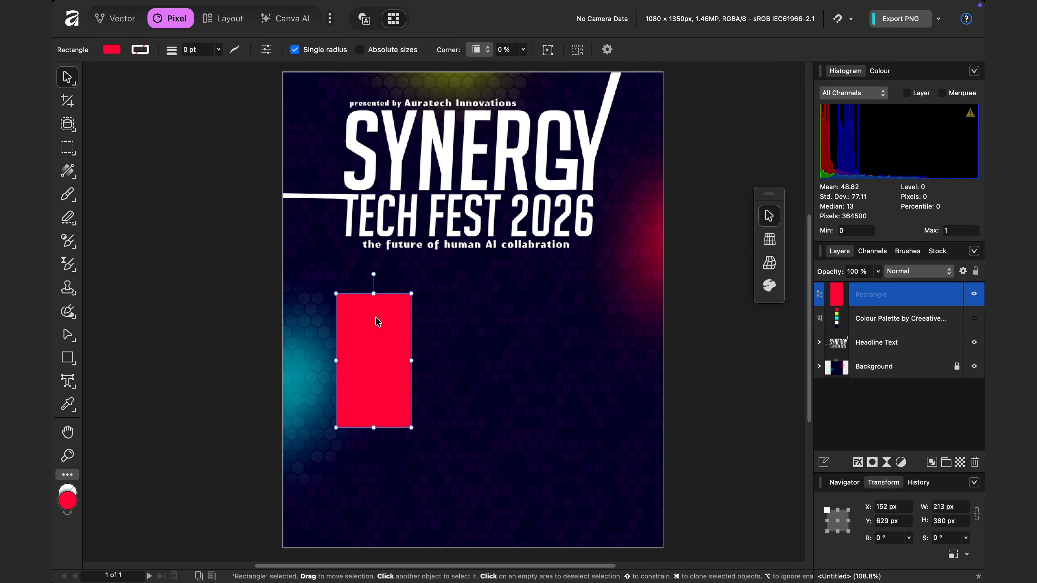
key("super+j")
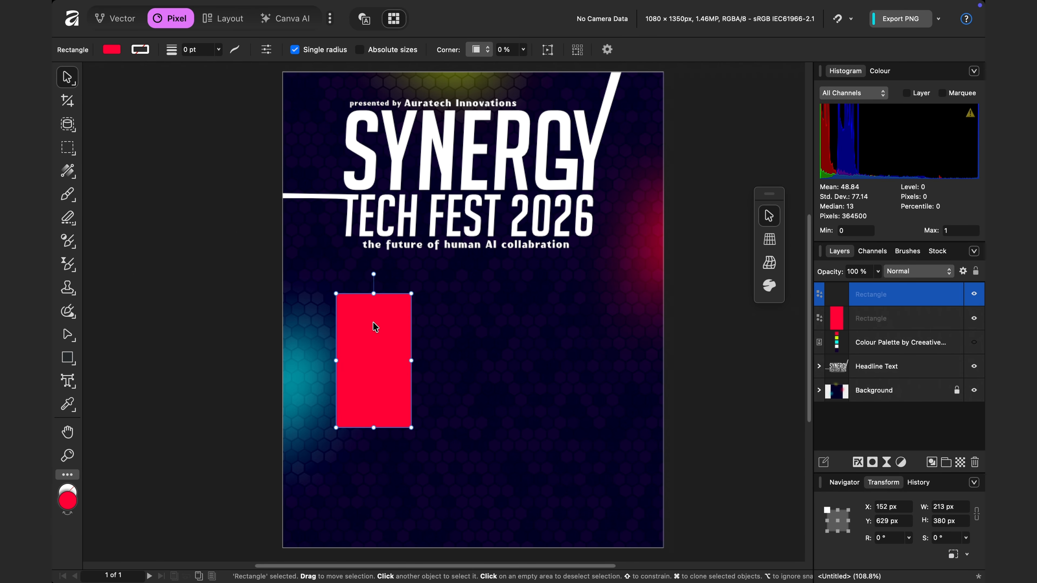
left_click_drag(376, 327, 467, 326)
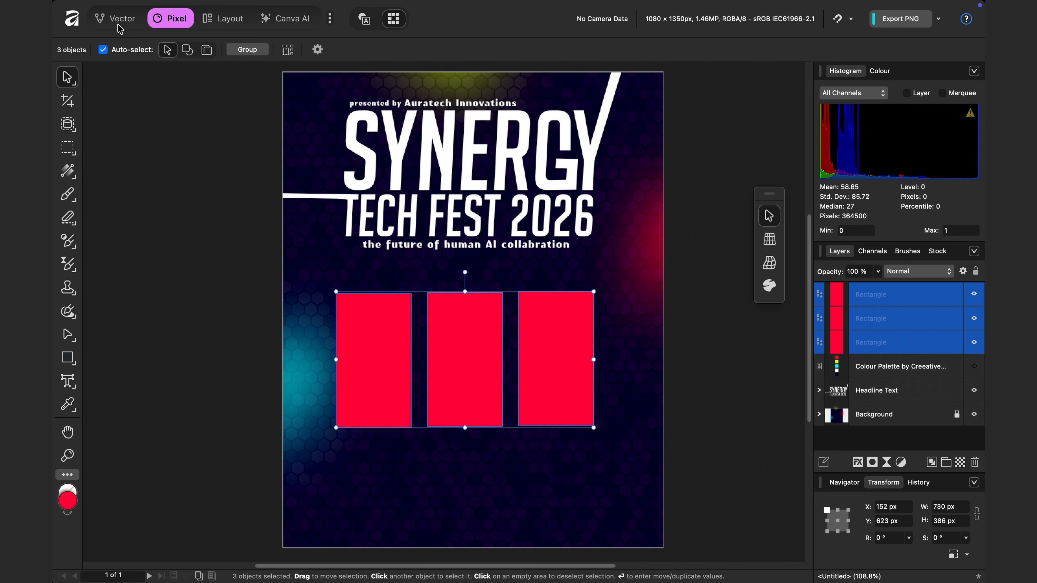
Step: Align the three rectangles by their top edges, distribute them evenly horizontally, and shift the row slightly down
left_click(114, 19)
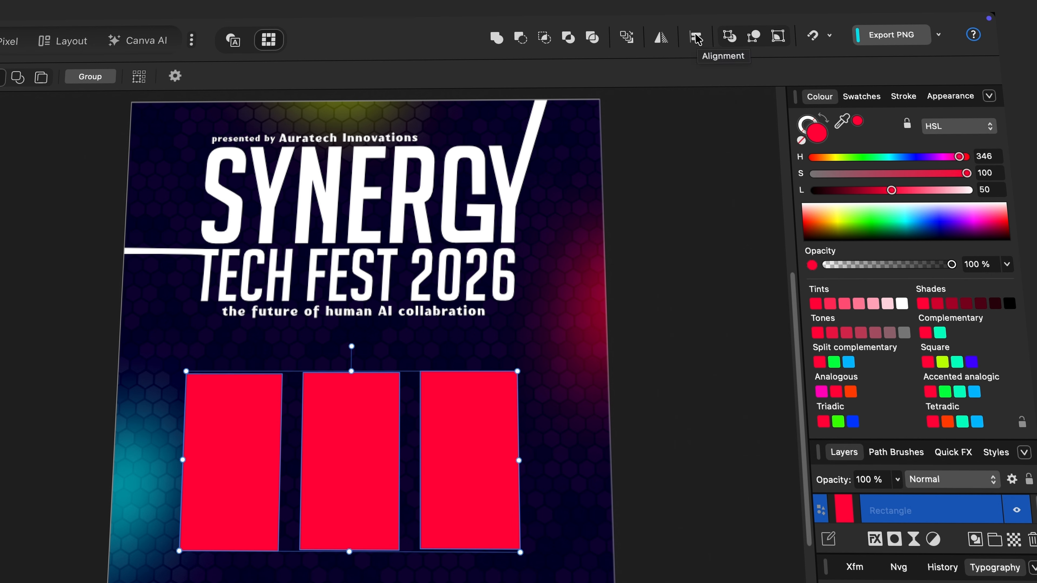
left_click(696, 37)
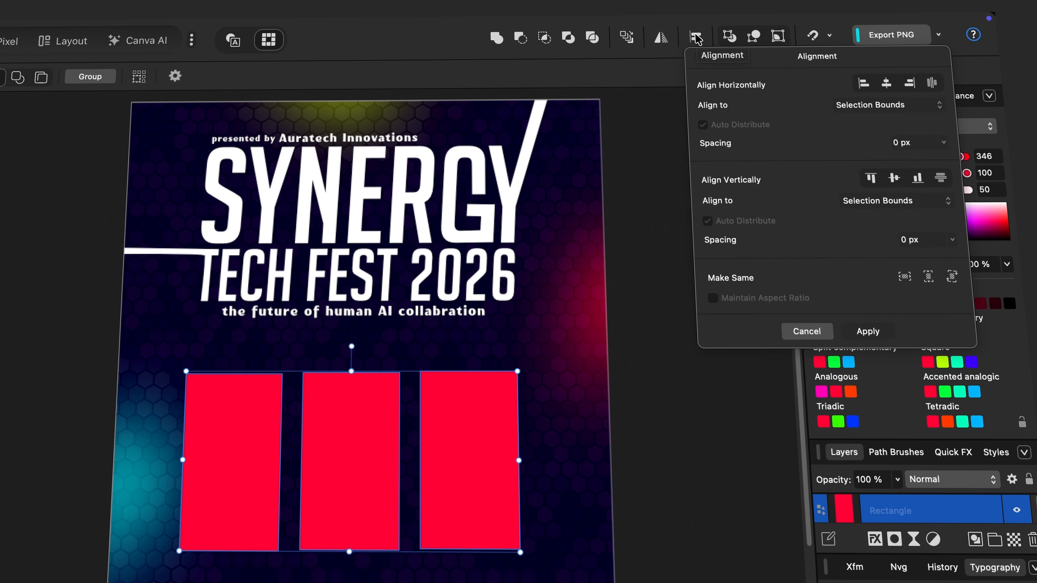
left_click(871, 179)
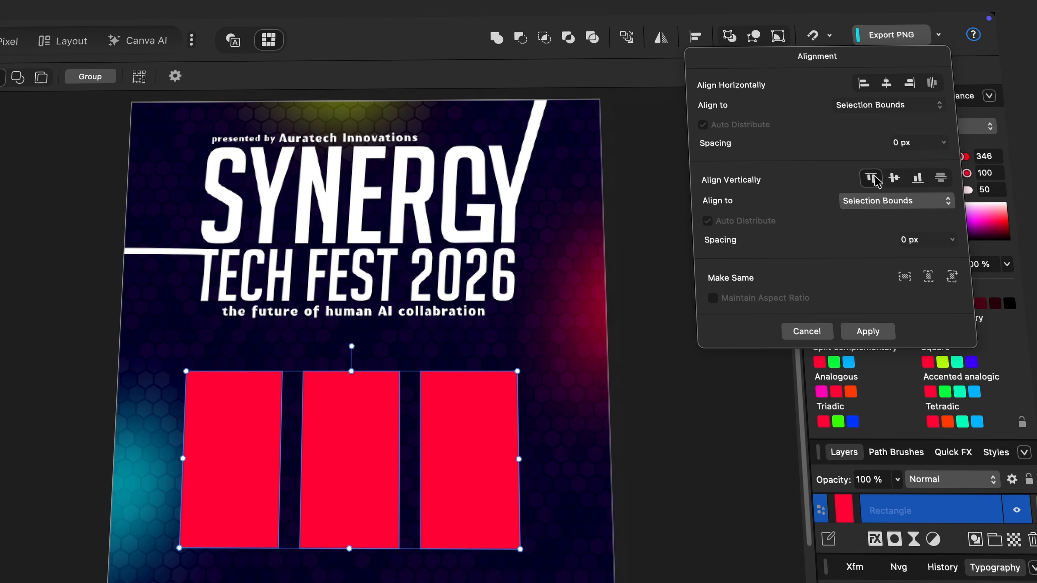
left_click(931, 83)
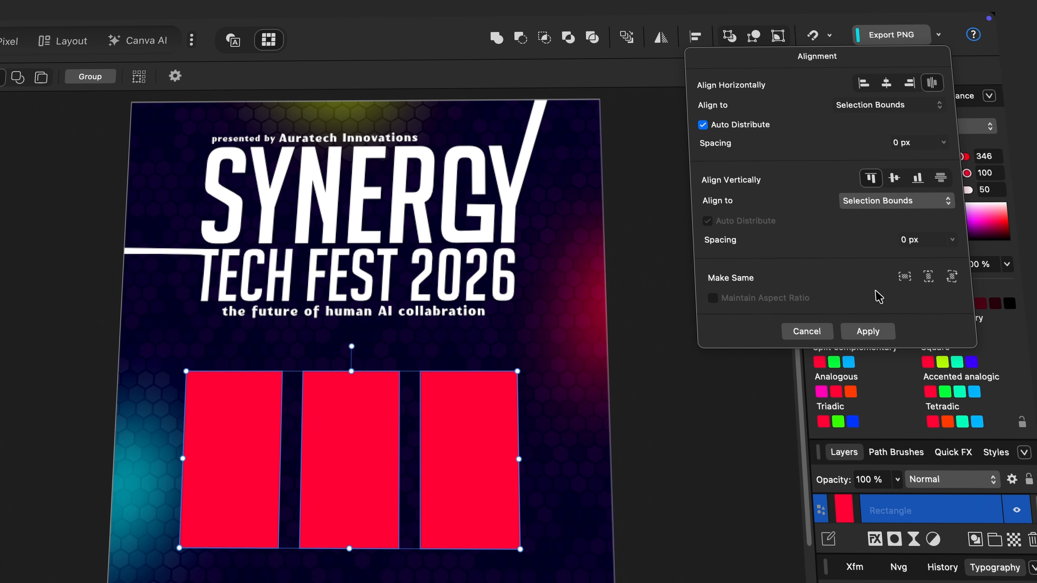
left_click(873, 330)
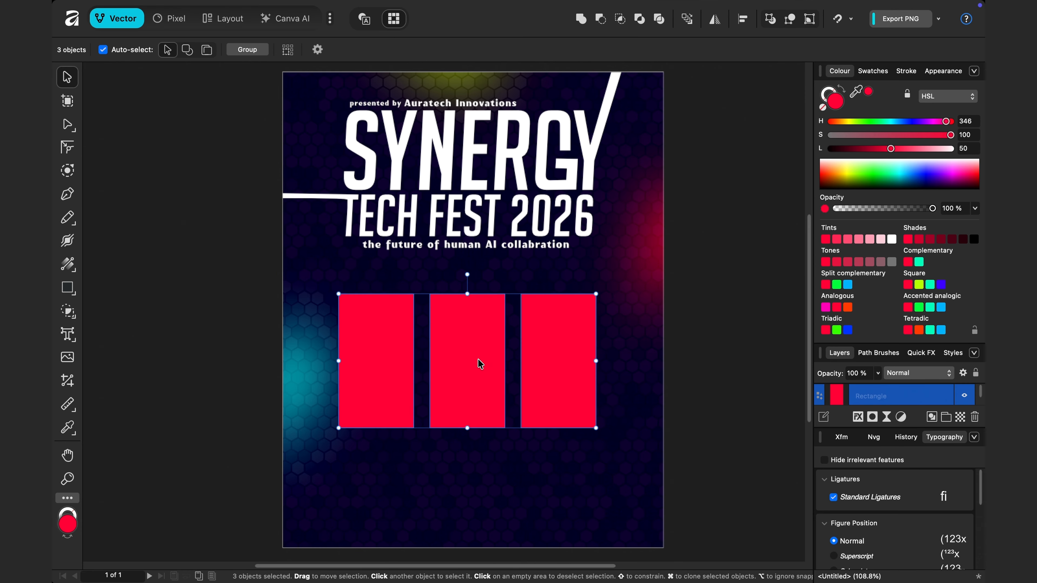
left_click_drag(477, 359, 478, 364)
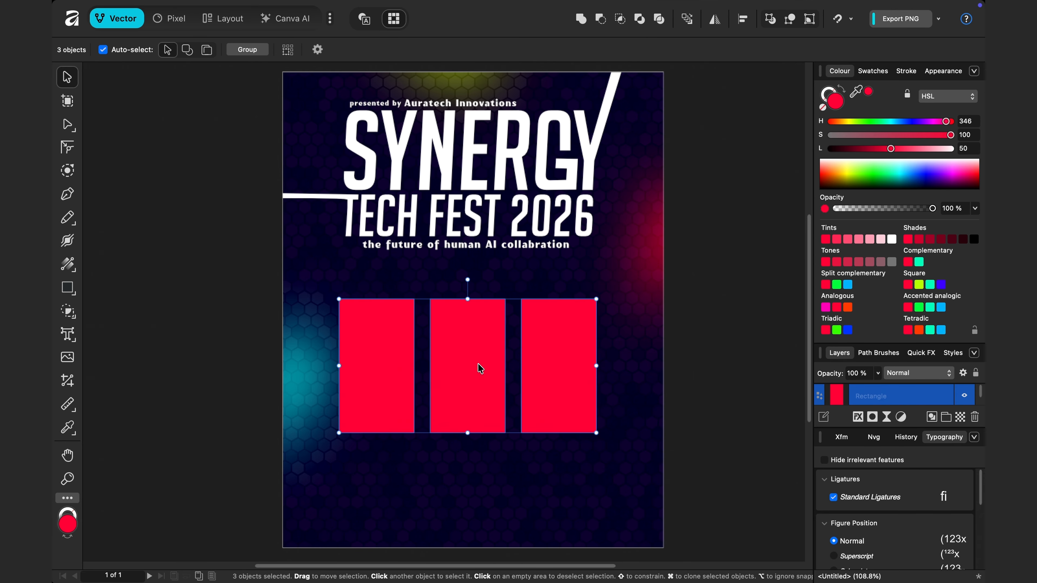
left_click(716, 404)
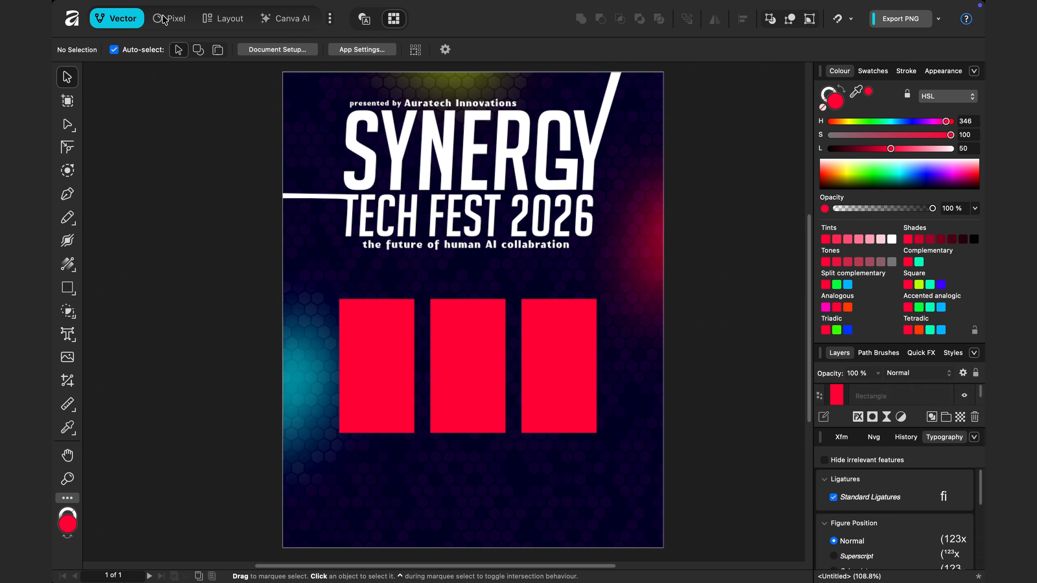
Step: Show the hidden colour palette image on the canvas while in the pixel workspace
left_click(168, 21)
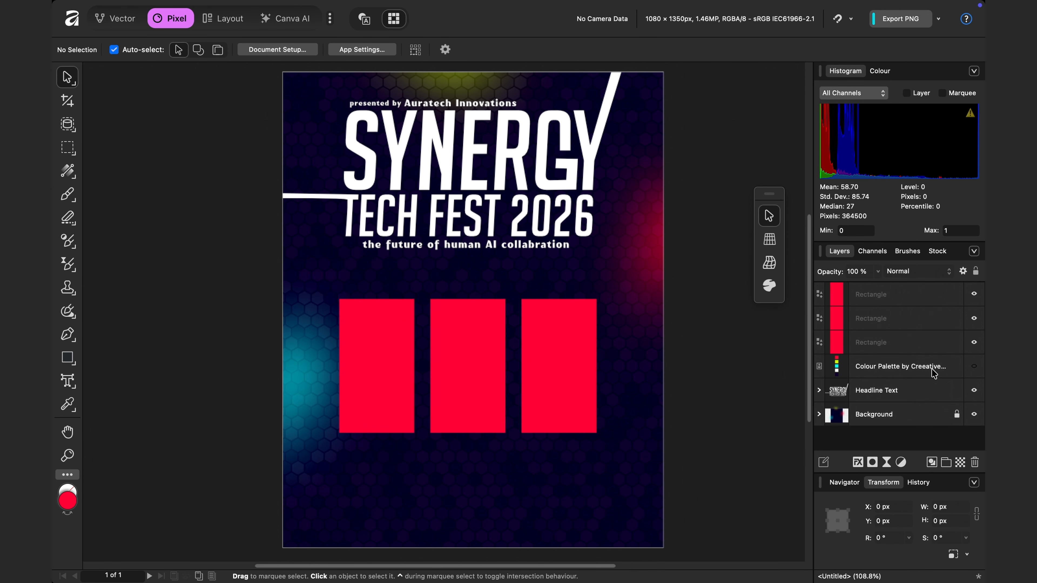
left_click(921, 370)
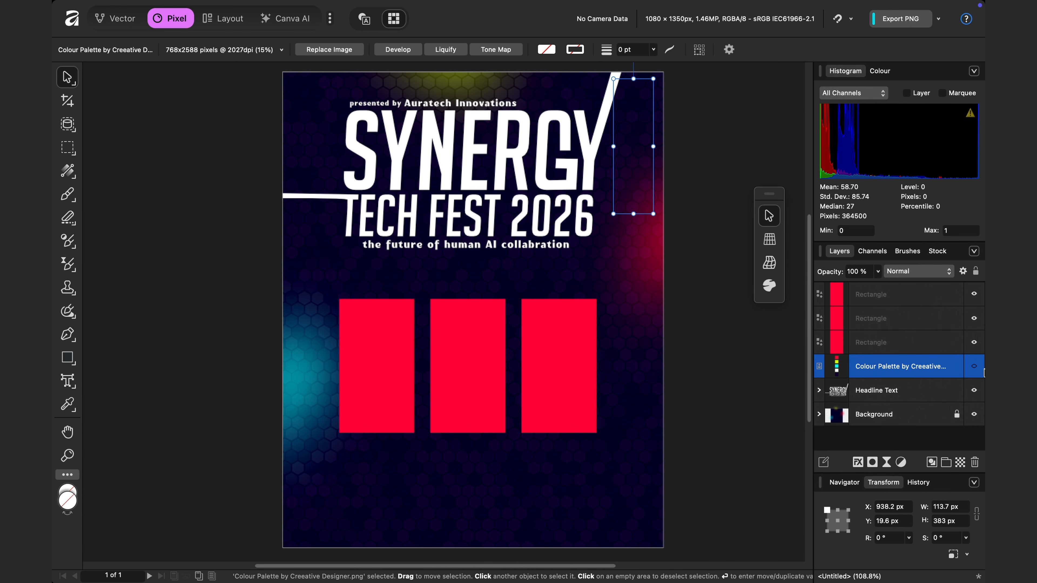
left_click(973, 368)
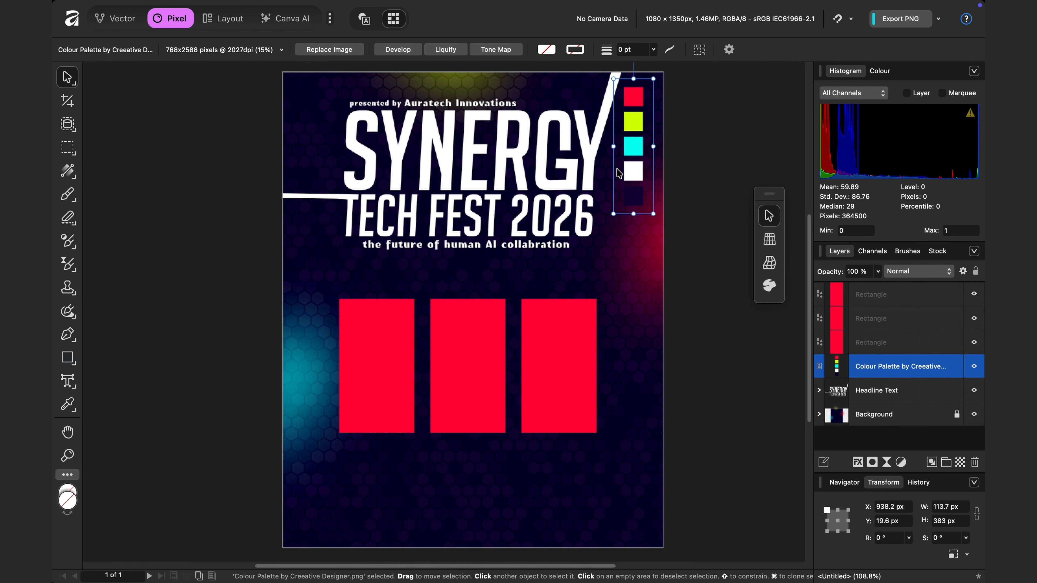
Step: Fill the middle rectangle with lime green and the right rectangle with cyan, sampling both colours from the palette image
left_click(485, 353)
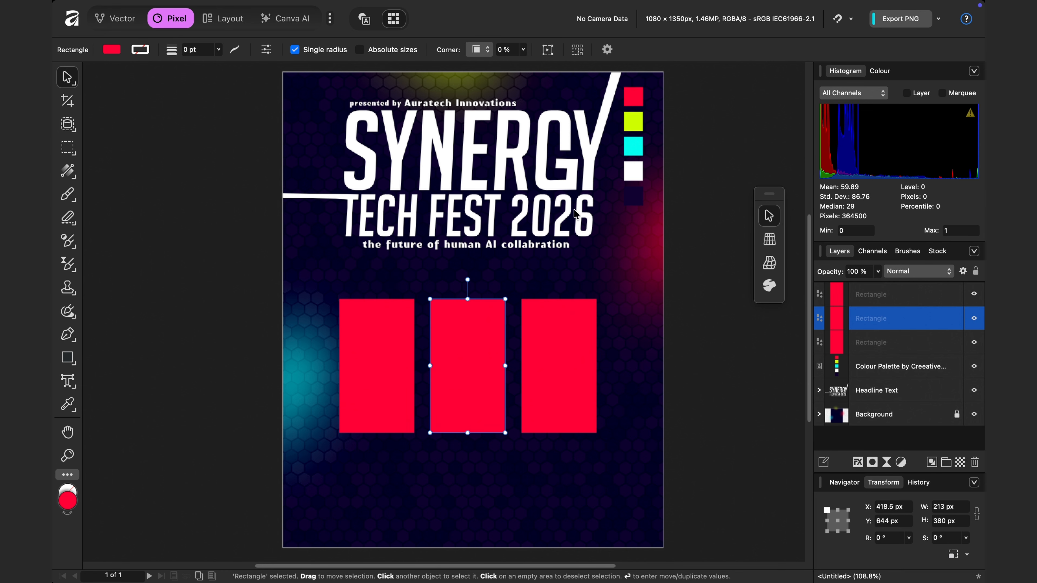
left_click(112, 49)
left_click_drag(312, 66, 632, 121)
left_click(574, 310)
left_click(112, 49)
left_click_drag(312, 65, 633, 147)
left_click(236, 262)
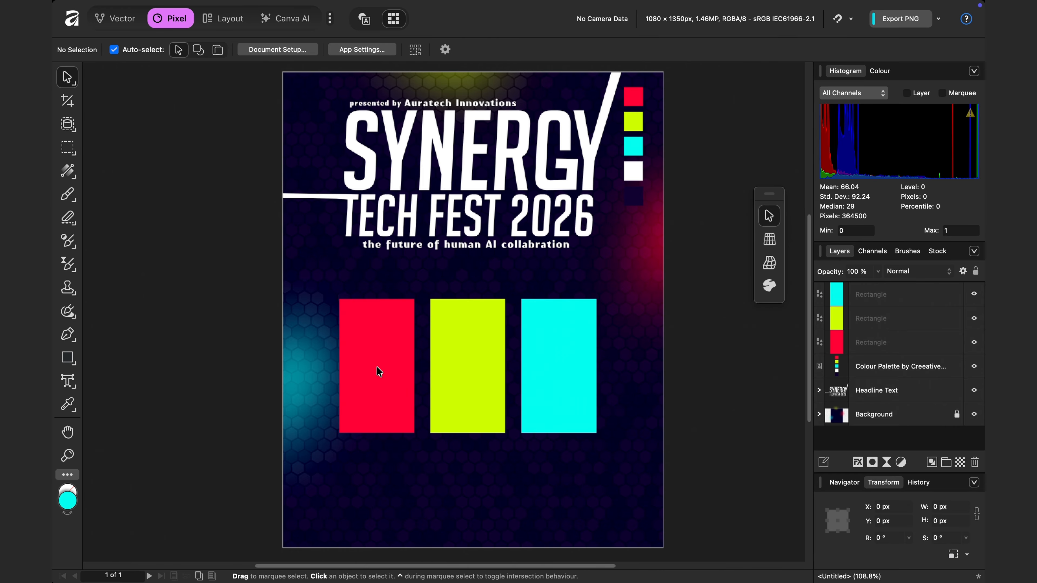
Step: Round only the lower-left corner of the red panel with the vector Corner Tool, using a radius of about 60 px
left_click(377, 375)
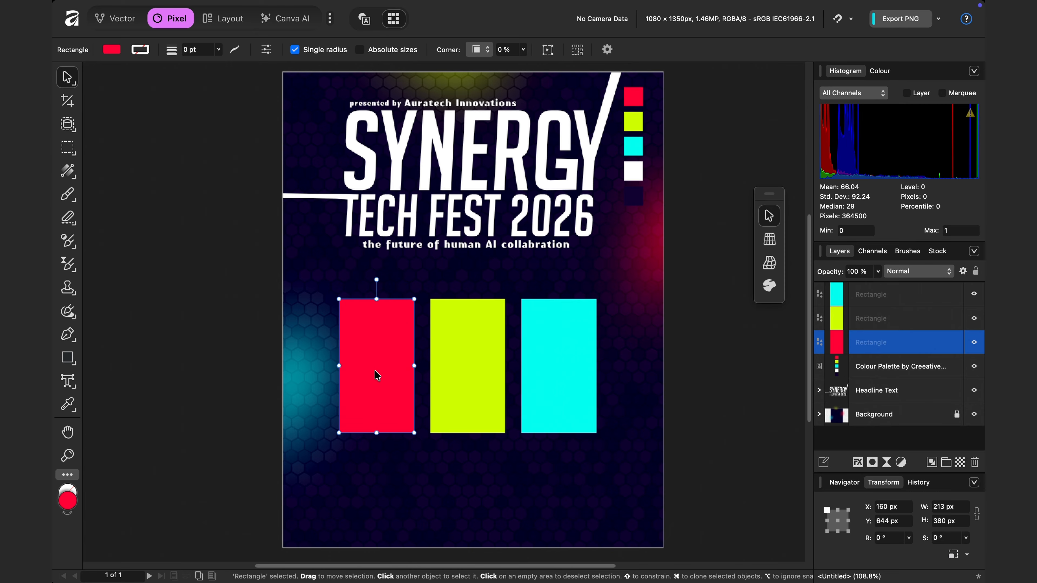
left_click(113, 20)
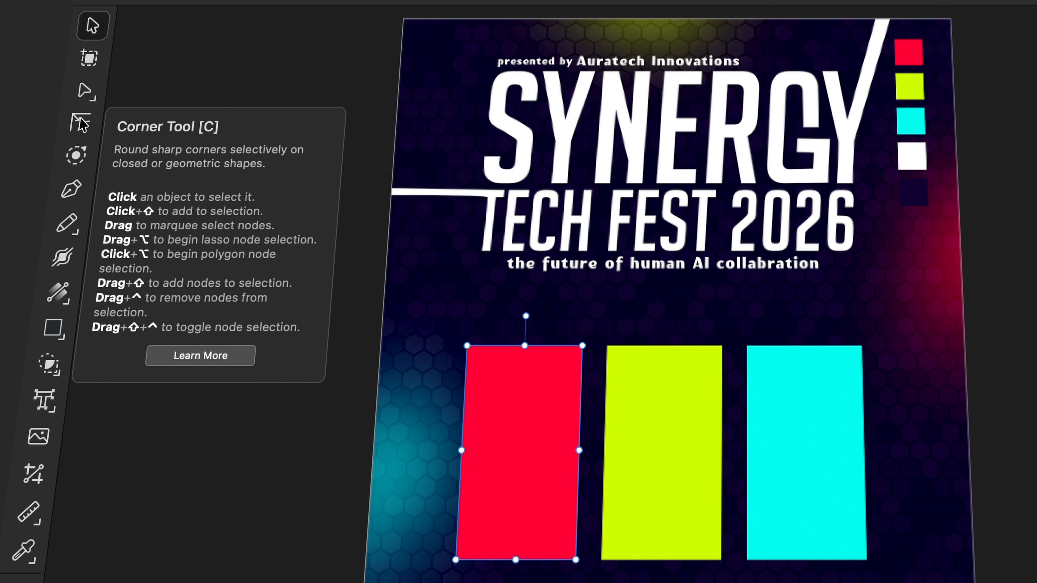
left_click(82, 122)
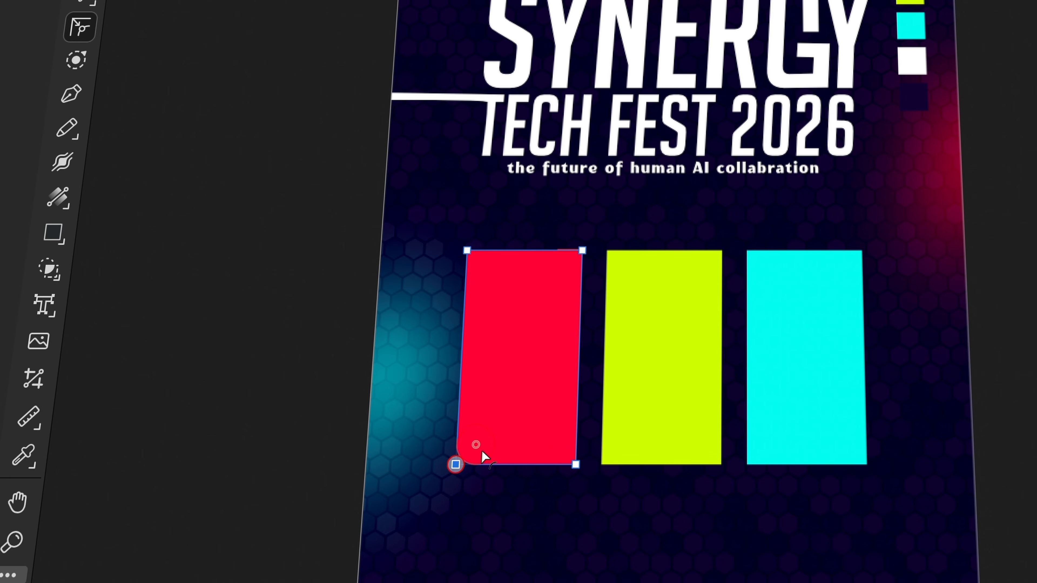
left_click_drag(495, 448, 513, 448)
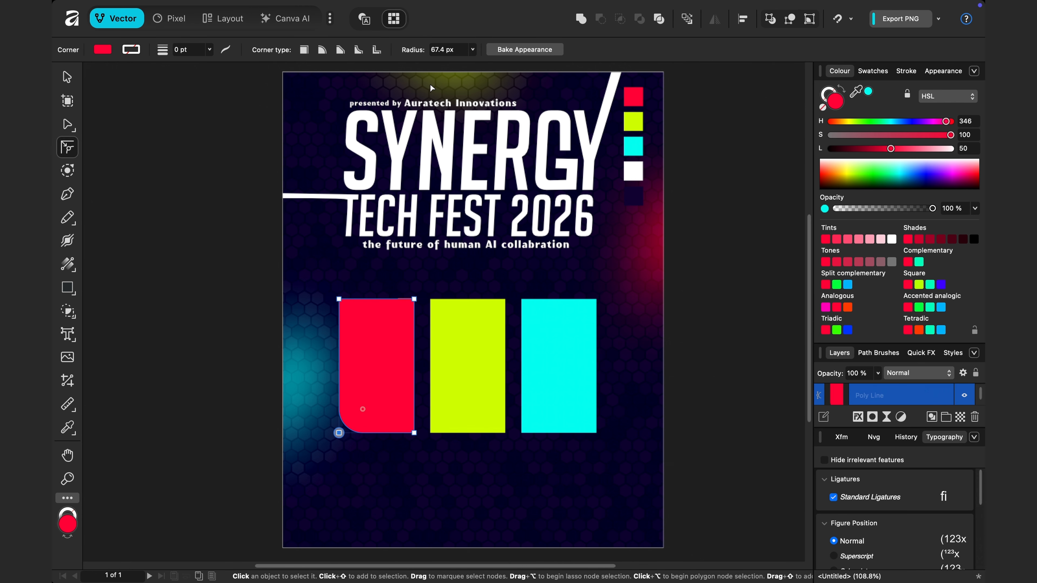
left_click(444, 49)
type("6")
left_click(67, 76)
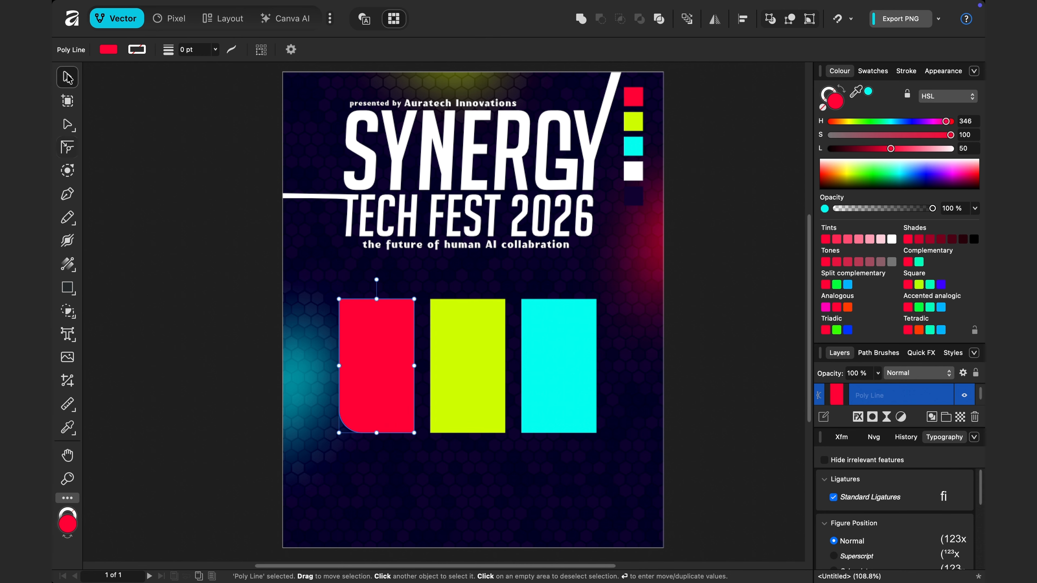
Step: Round only the lower-right corner of the cyan panel with a 60 px radius
left_click(578, 396)
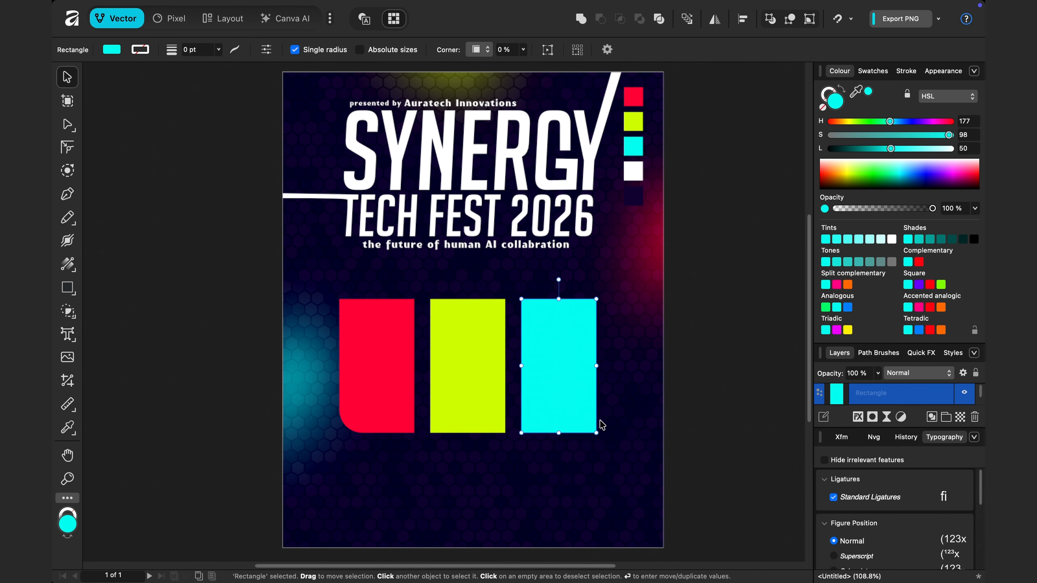
left_click(67, 147)
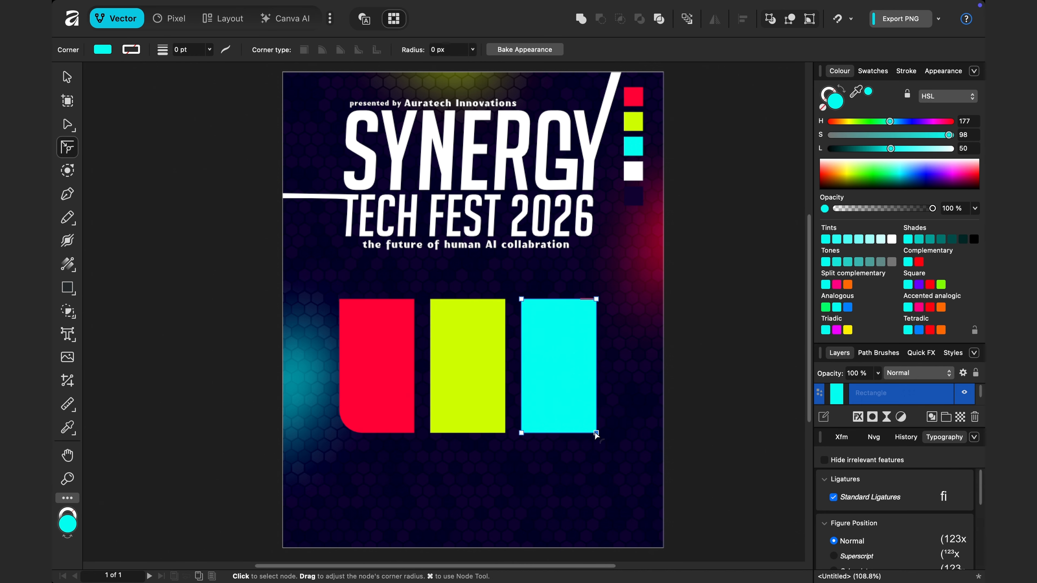
left_click(437, 49)
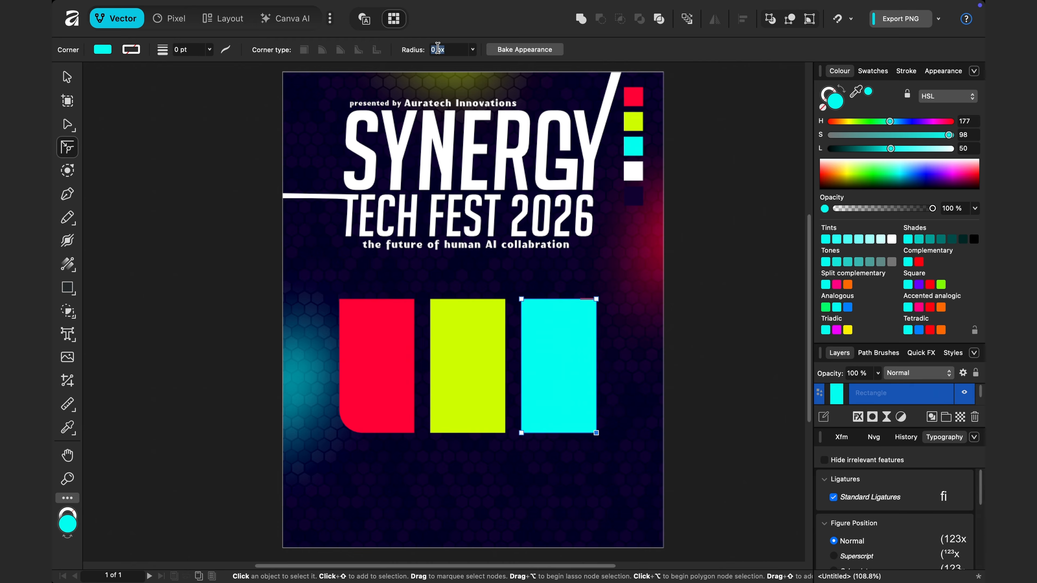
type("60")
key("Return")
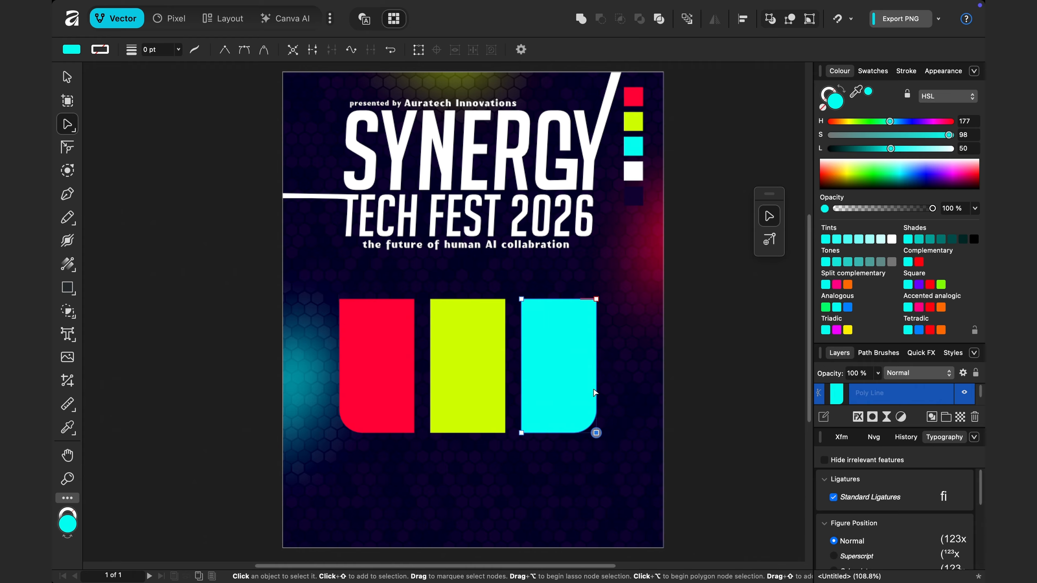
left_click(67, 76)
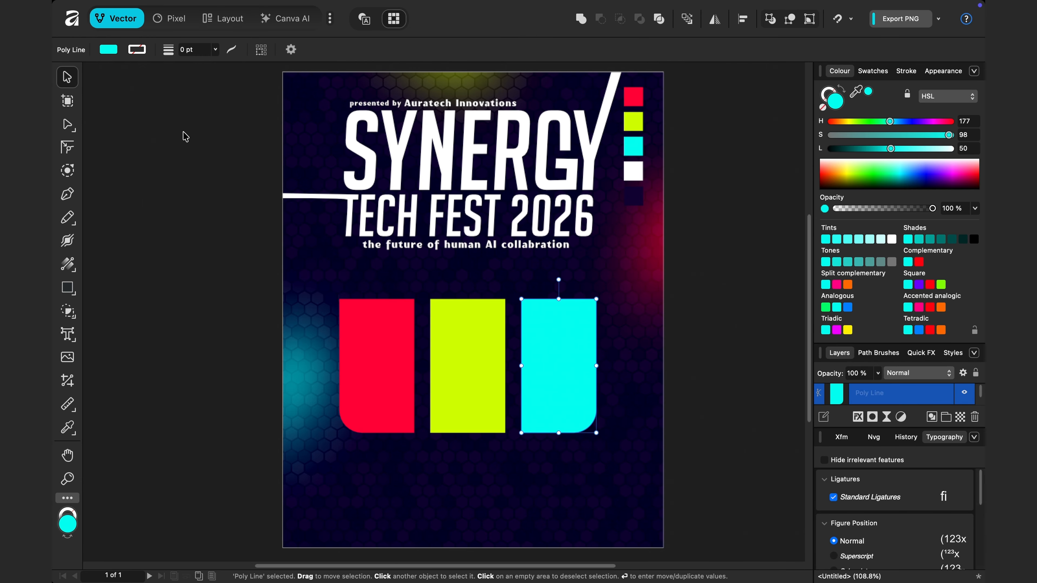
Step: Hide the colour palette image again
left_click(686, 149)
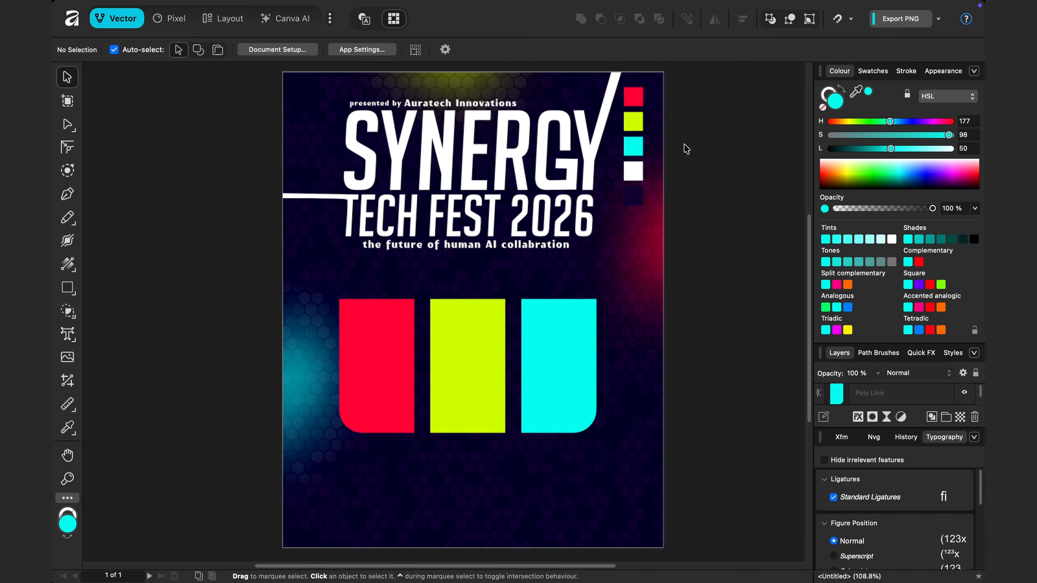
left_click(642, 145)
left_click(964, 396)
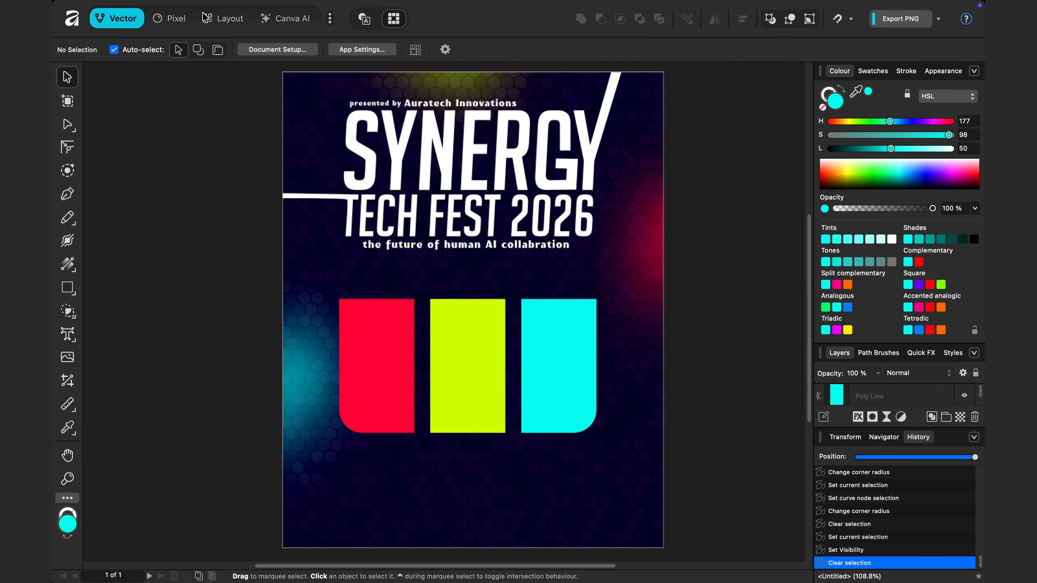
Step: Place the portrait image "Adobe Express - file (9).png" on the poster from the pixel workspace
left_click(174, 24)
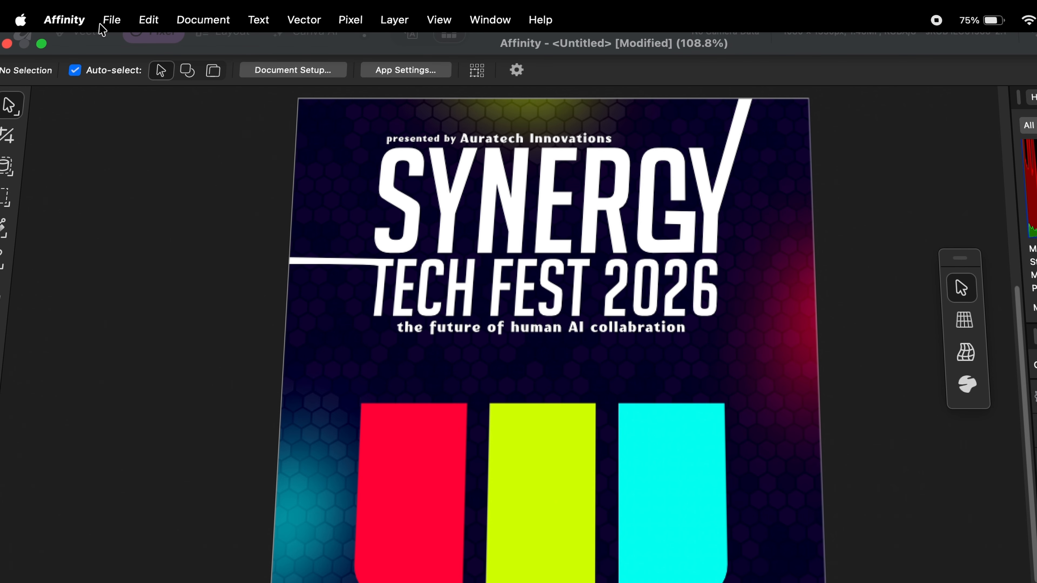
left_click(110, 22)
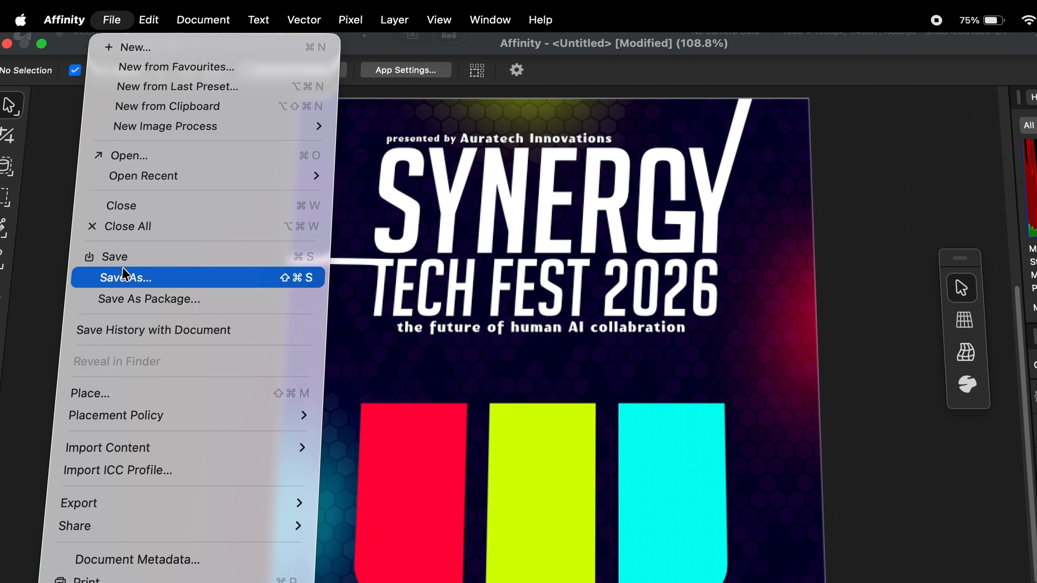
left_click(214, 396)
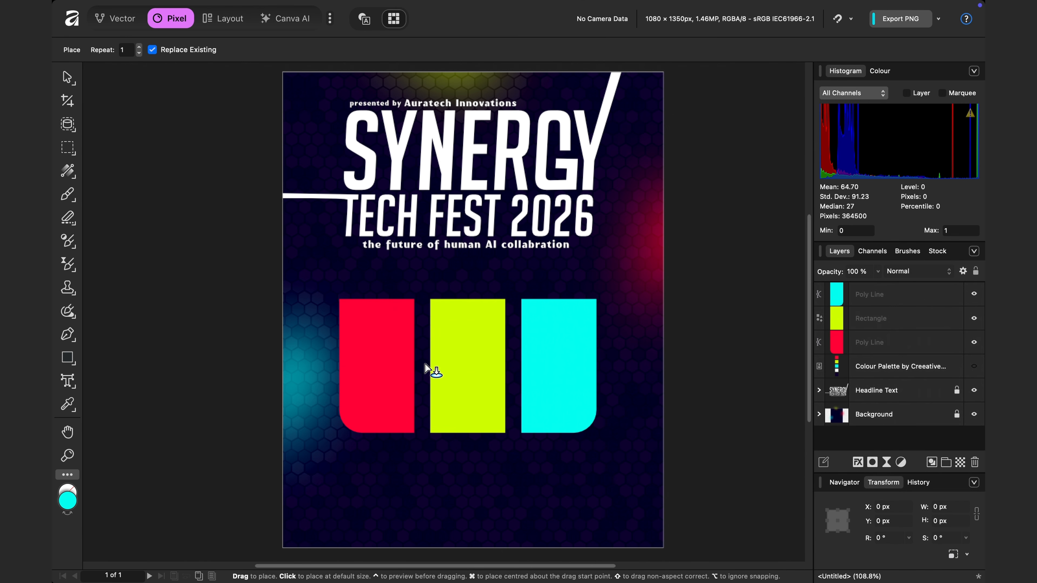
left_click(698, 347)
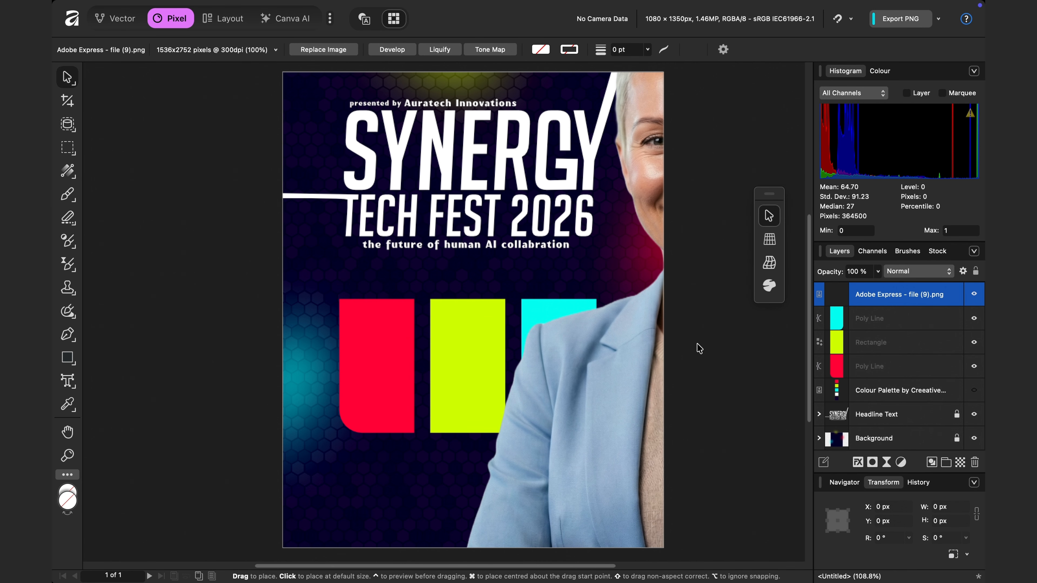
Step: Scale the portrait down to about 385 × 689 px and position it over the red panel with the head above its top edge
scroll(425, 286, "up", 5)
left_click_drag(426, 225, 551, 447)
scroll(662, 430, "down", 5)
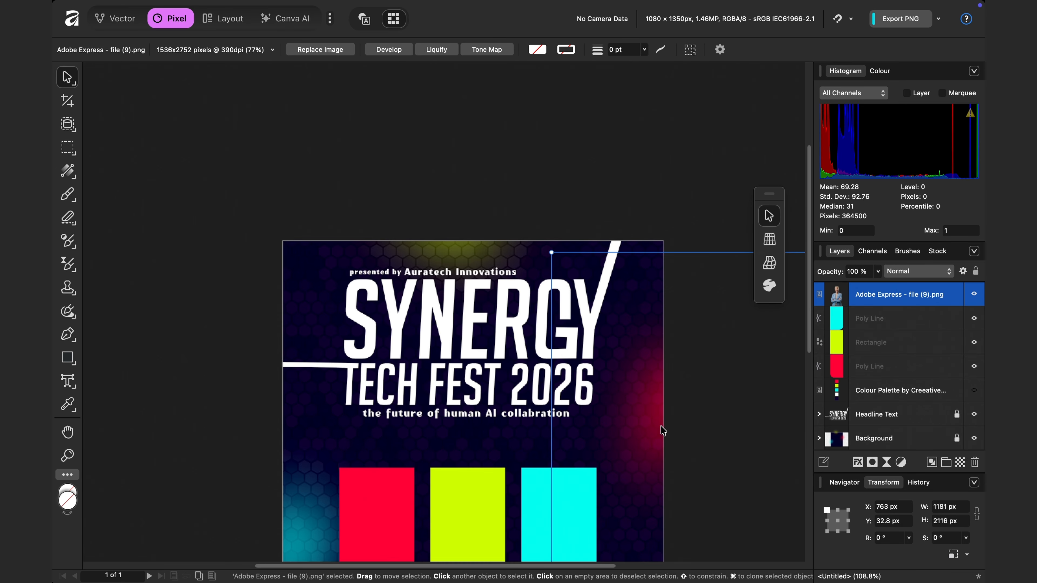
left_click_drag(551, 252, 648, 426)
scroll(726, 454, "down", 6)
left_click_drag(726, 453, 437, 345)
left_click_drag(358, 81, 511, 280)
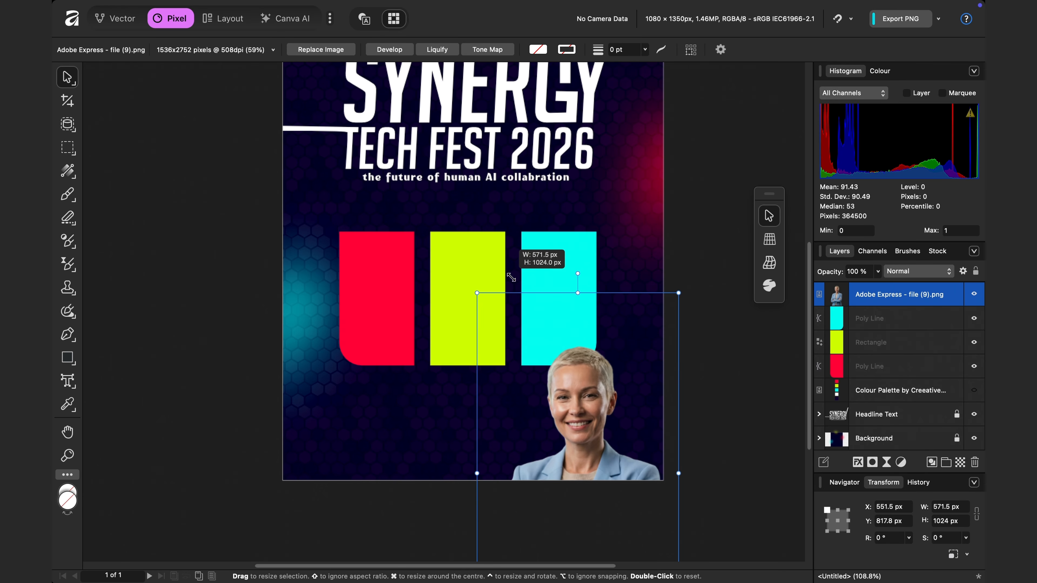
left_click_drag(601, 379, 411, 238)
left_click_drag(286, 152, 353, 241)
left_click_drag(425, 347, 394, 265)
scroll(457, 268, "up", 4)
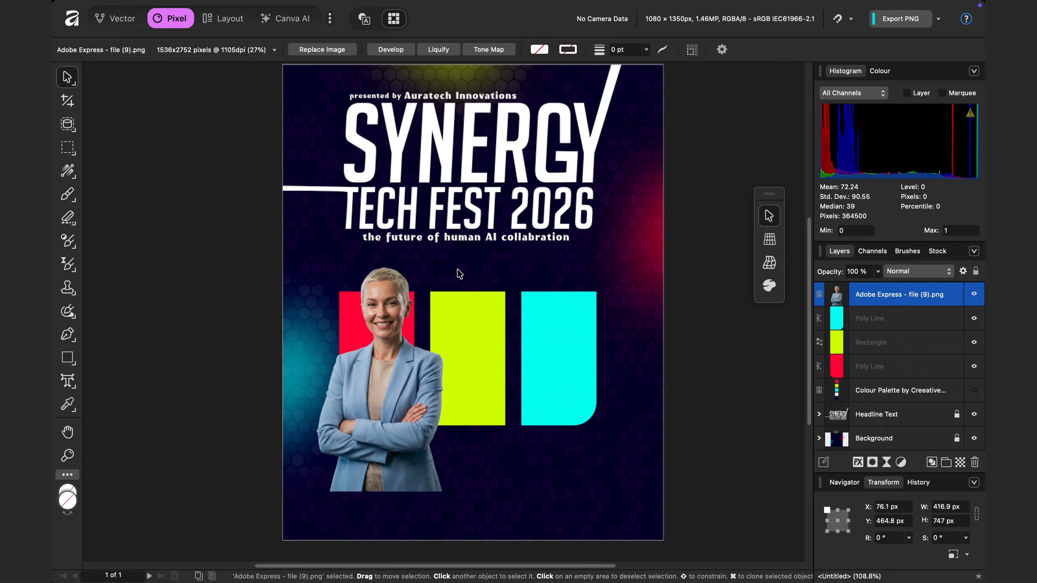
left_click_drag(309, 236, 332, 251)
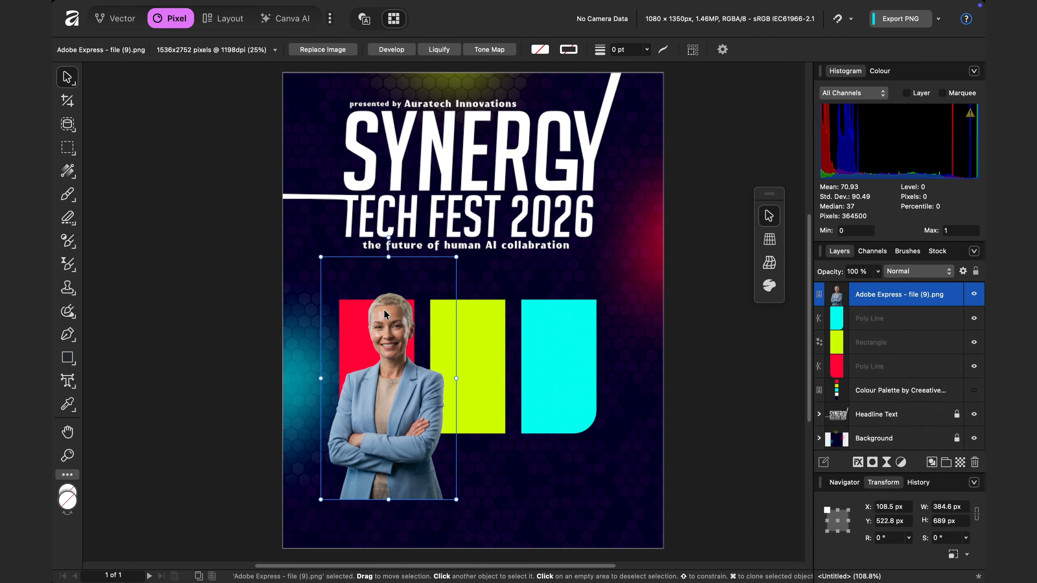
left_click_drag(438, 331, 426, 314)
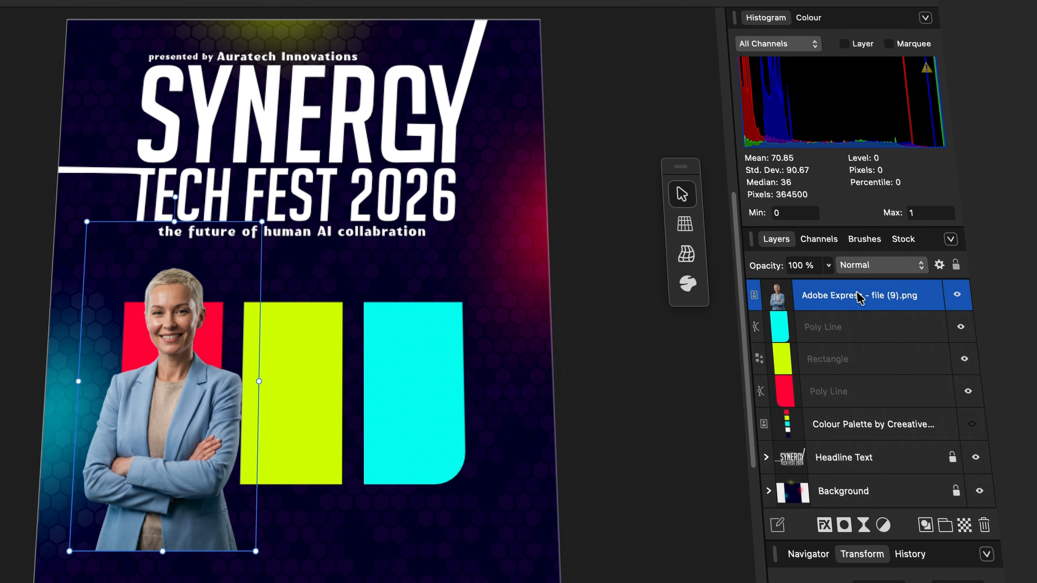
Step: Clip the portrait inside the red panel by nesting its layer, and fine-tune it to about 368 × 659 px, centred in the panel
left_click_drag(902, 294, 865, 398)
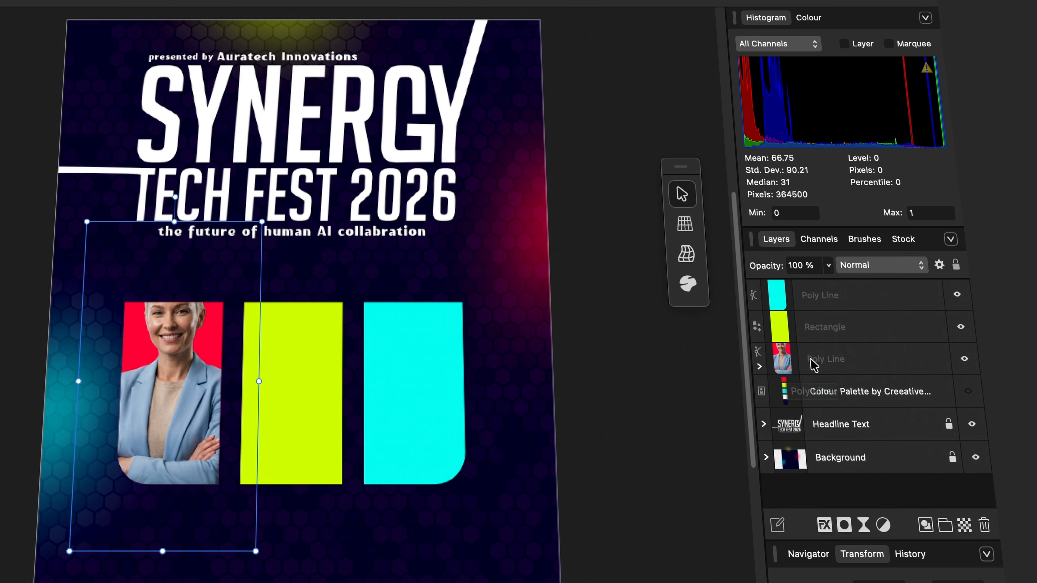
left_click(759, 366)
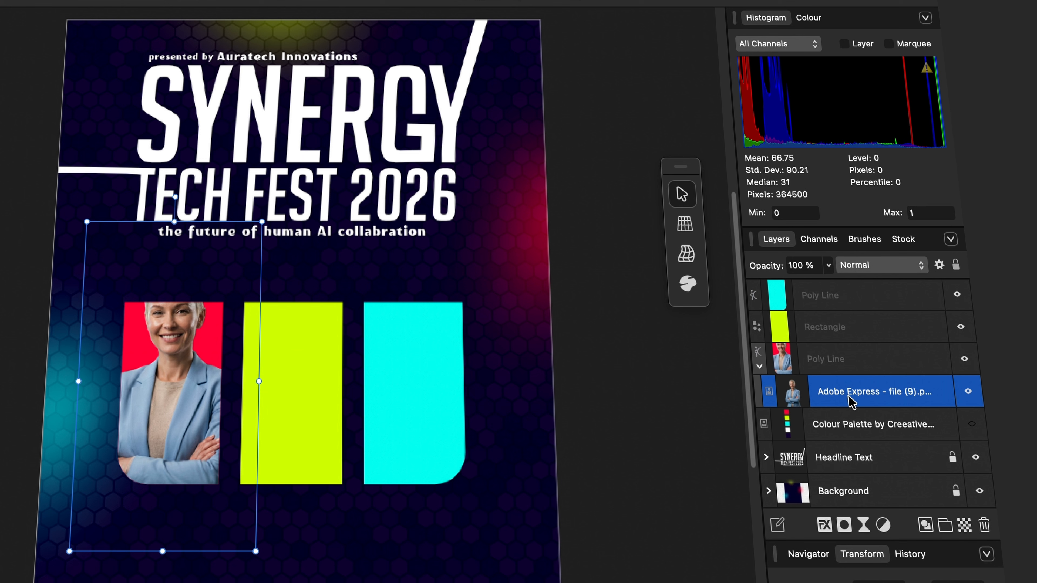
left_click_drag(69, 551, 93, 542)
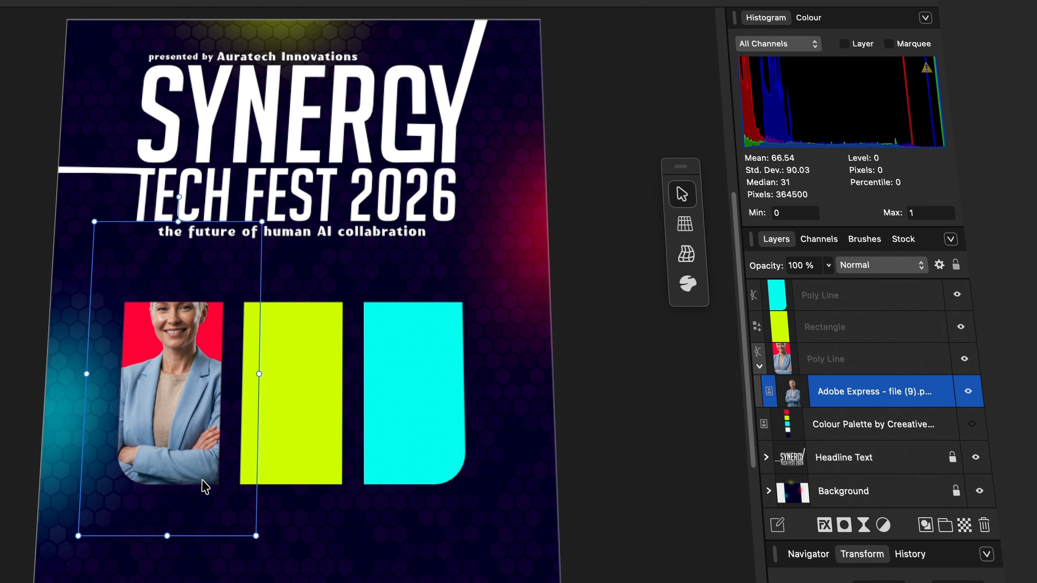
left_click_drag(203, 490, 202, 492)
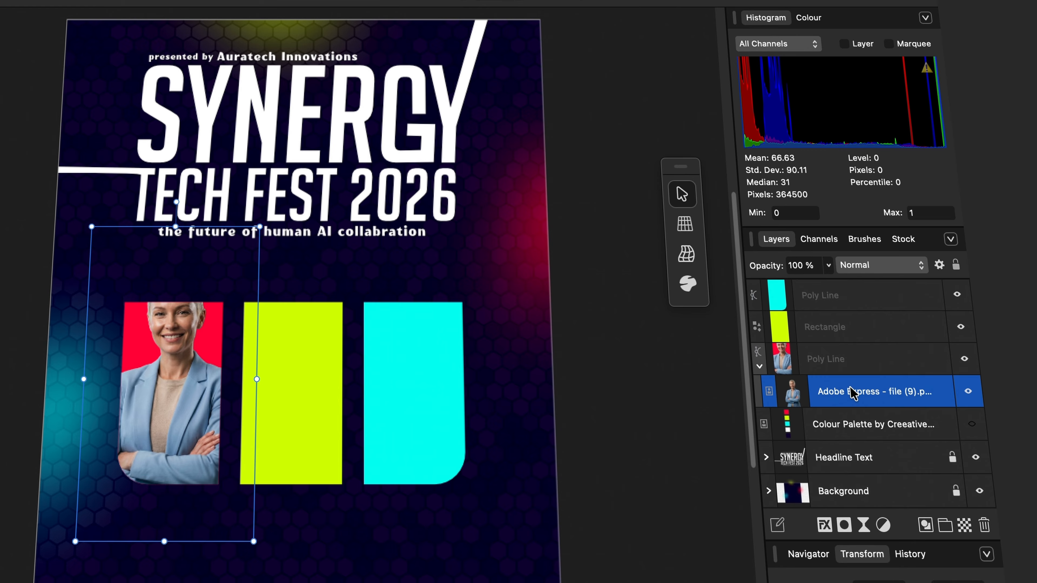
Step: Duplicate the clipped portrait, move the copy out directly above the red panel's layer, and collapse that layer
key("super+j")
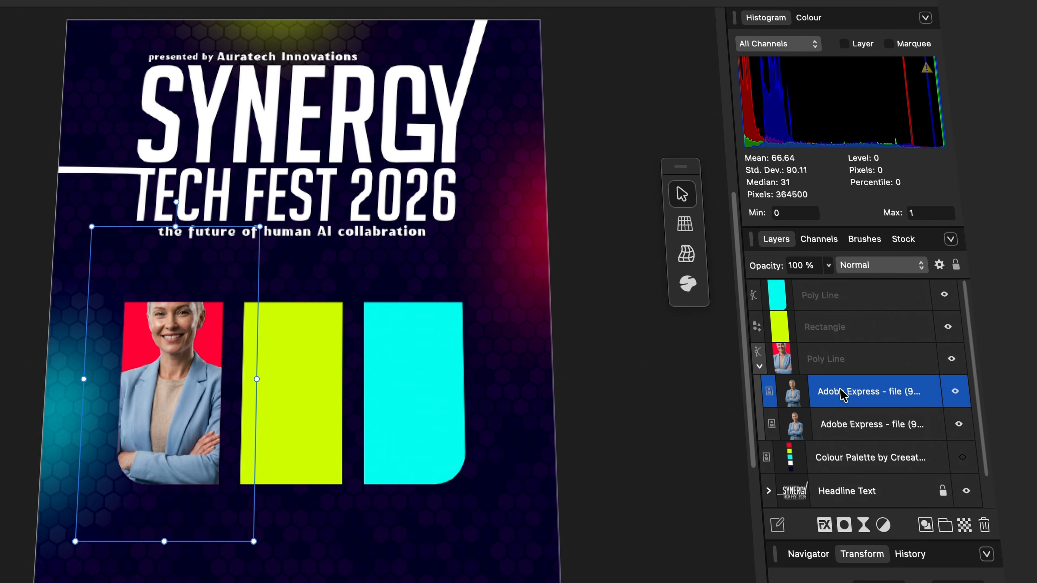
left_click_drag(844, 394, 832, 356)
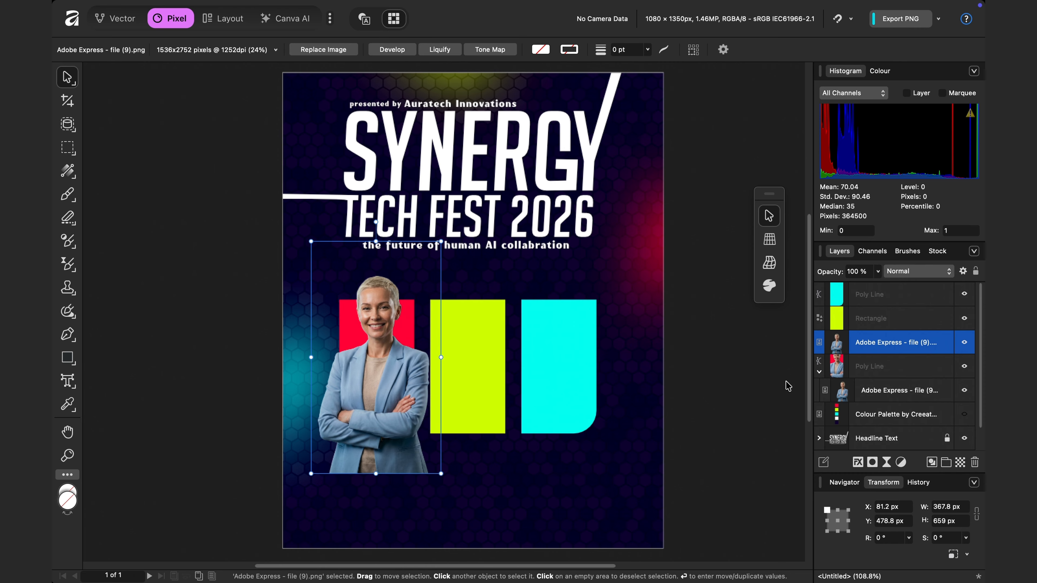
left_click(819, 372)
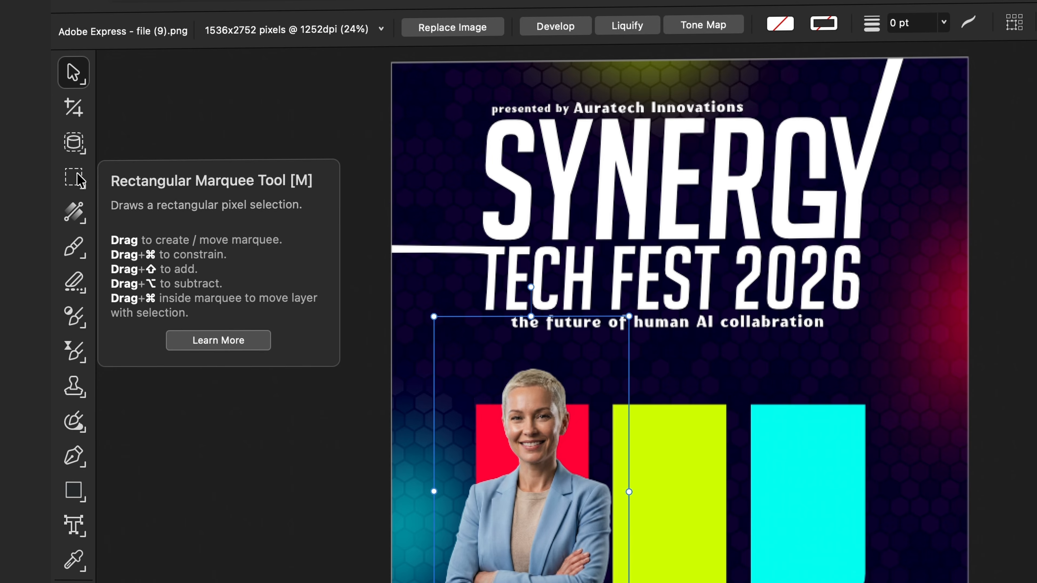
Step: Mask the duplicated portrait to a rectangular marquee about 214 × 83 px around the head above the red panel's top edge
left_click(77, 176)
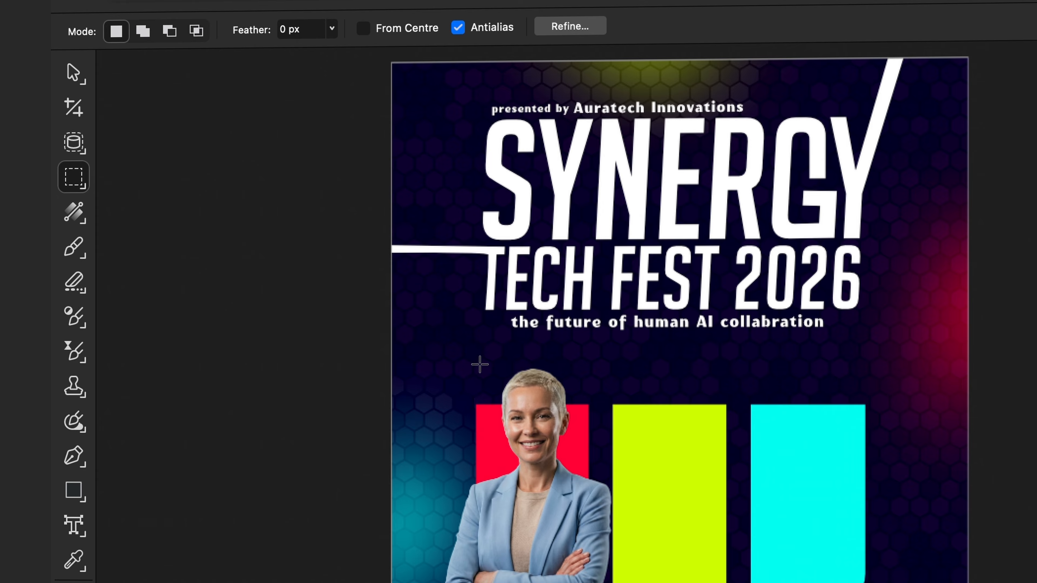
left_click_drag(480, 364, 592, 411)
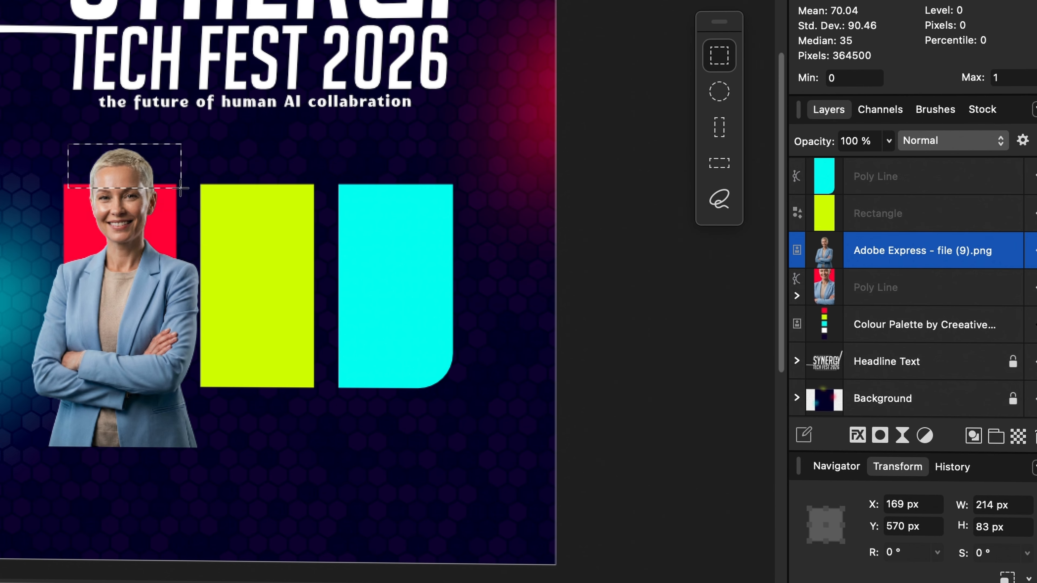
left_click(881, 436)
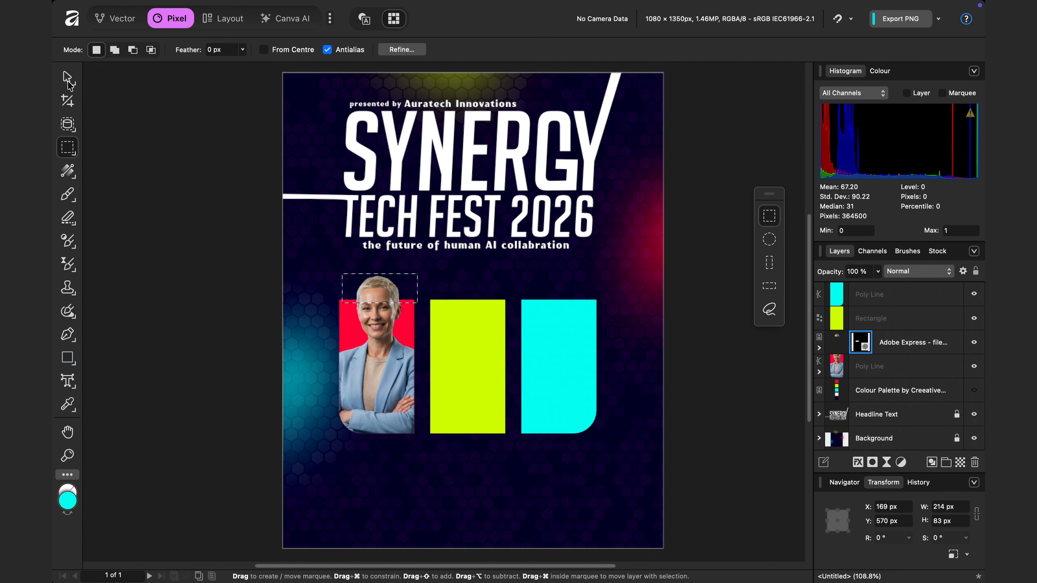
left_click(68, 81)
left_click(717, 355)
left_click(394, 279)
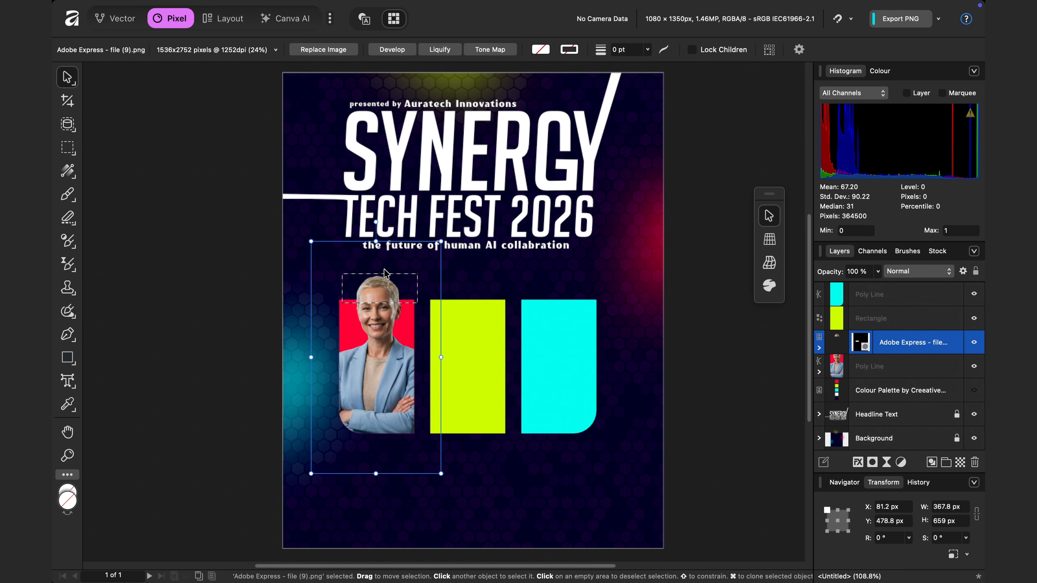
Step: Deselect the masked portrait and clear the pixel selection around the head
left_click(233, 262)
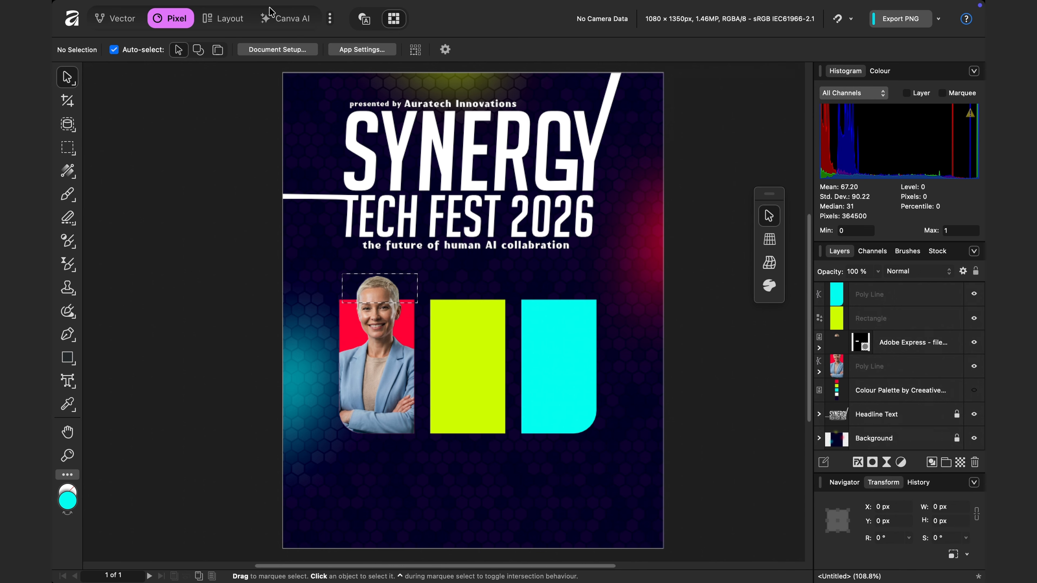
mouse_move(282, 4)
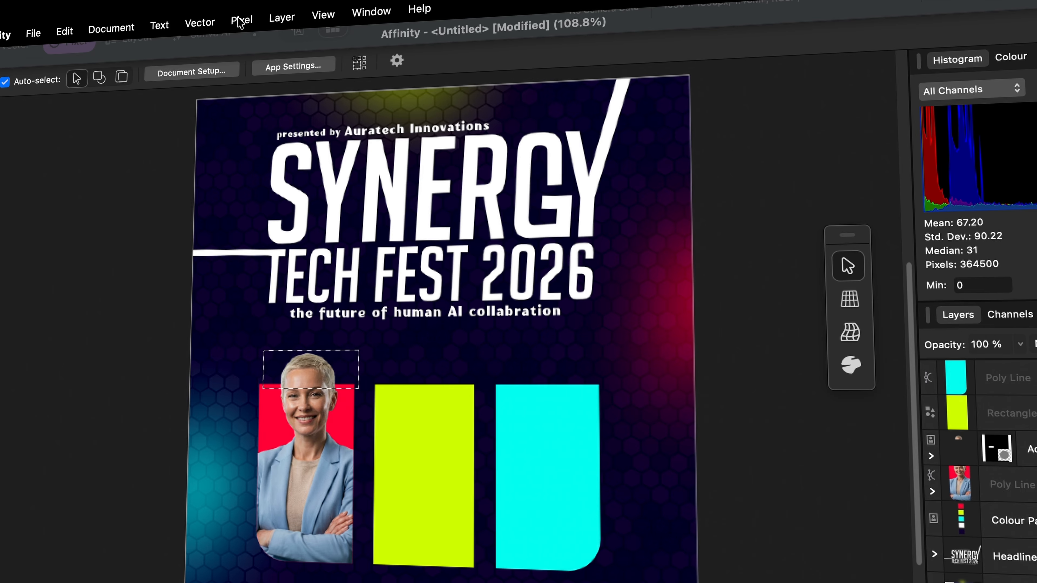
left_click(241, 21)
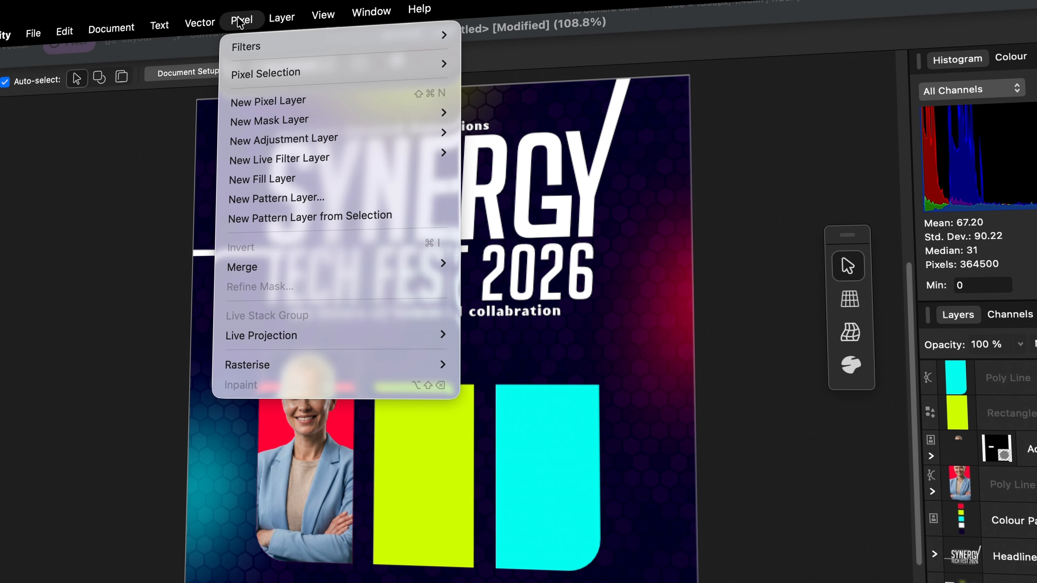
mouse_move(298, 72)
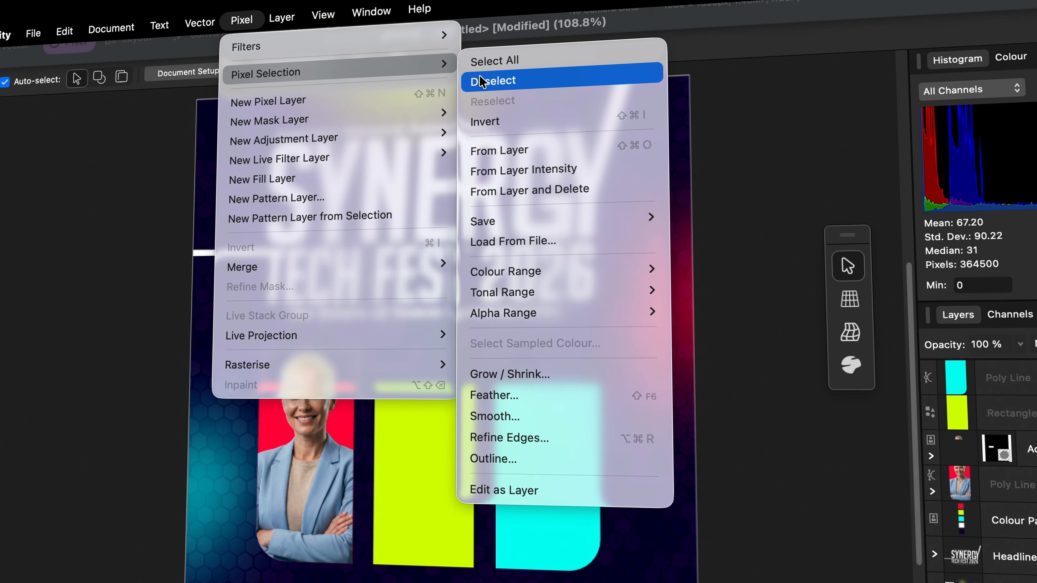
left_click(492, 82)
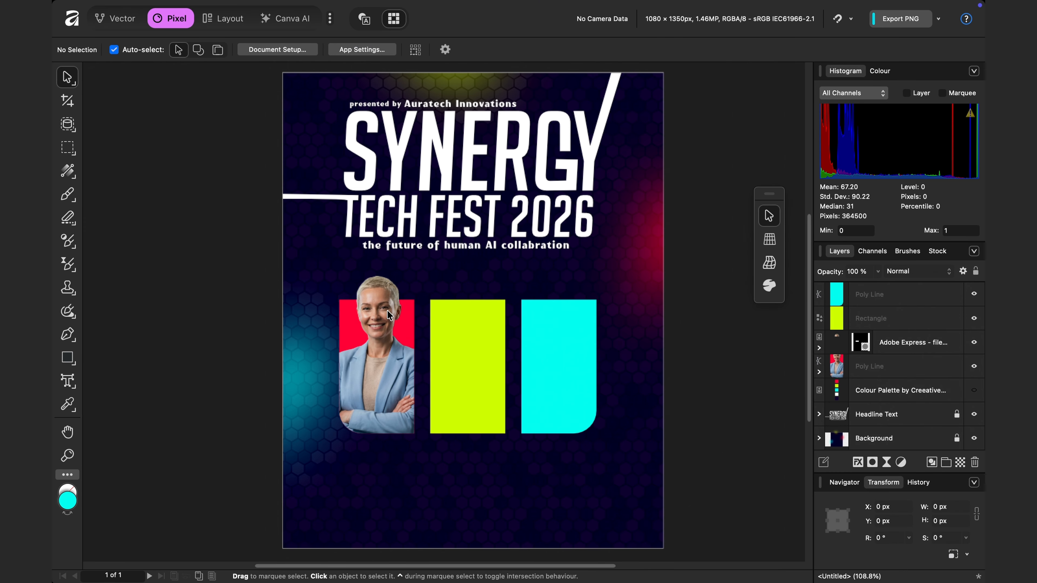
Step: Duplicate the hexagon texture image in the Background group and nest the copy inside the red panel's layer
scroll(387, 310, "up", 5)
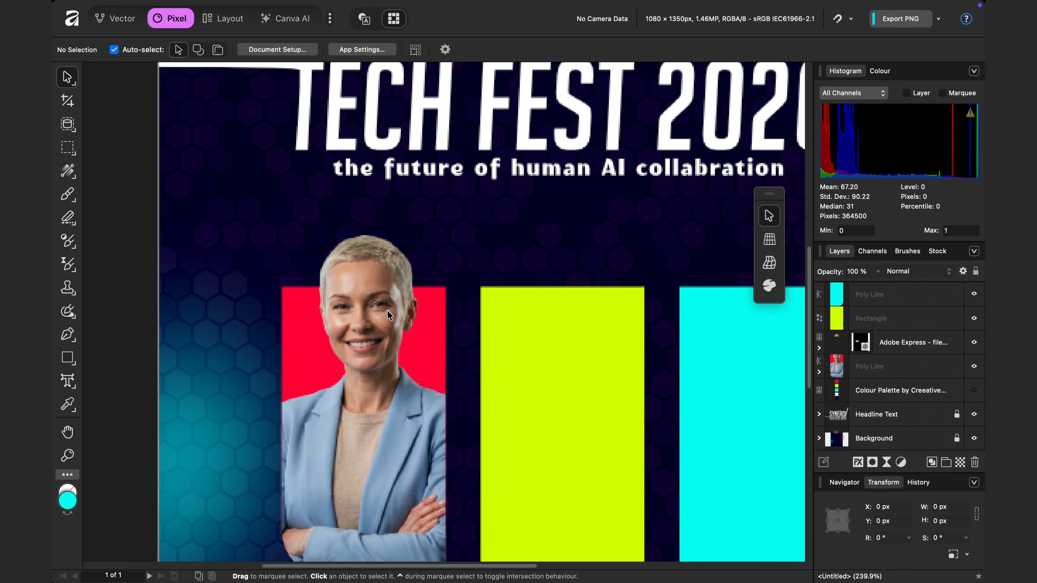
scroll(388, 310, "down", 3)
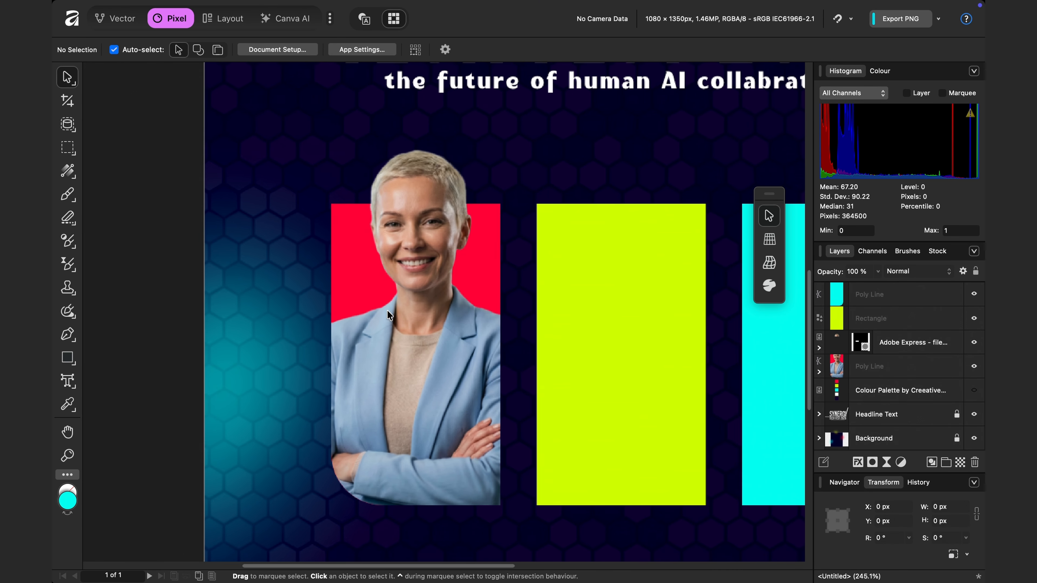
scroll(388, 310, "up", 2)
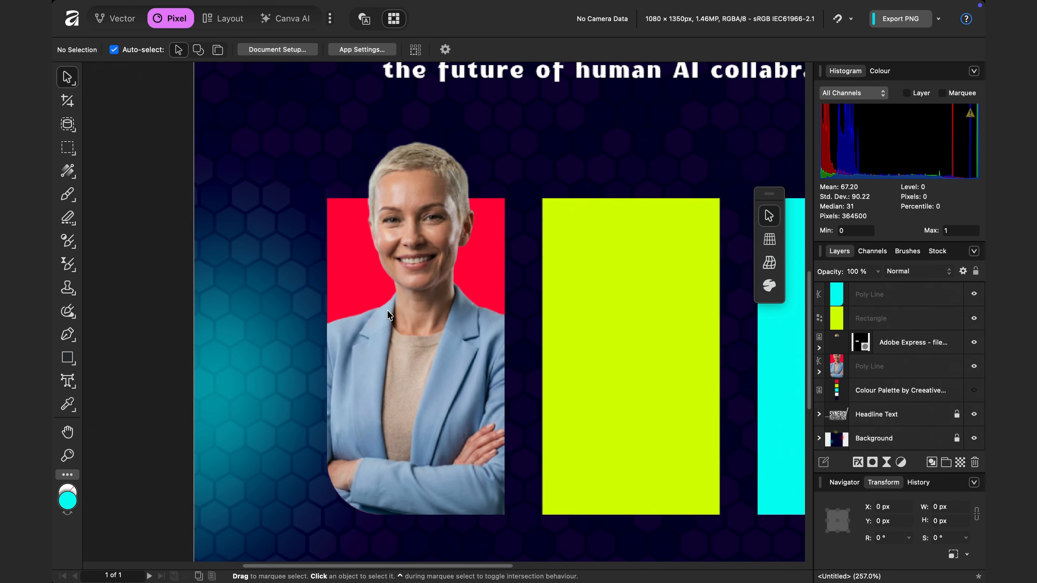
scroll(388, 310, "down", 1)
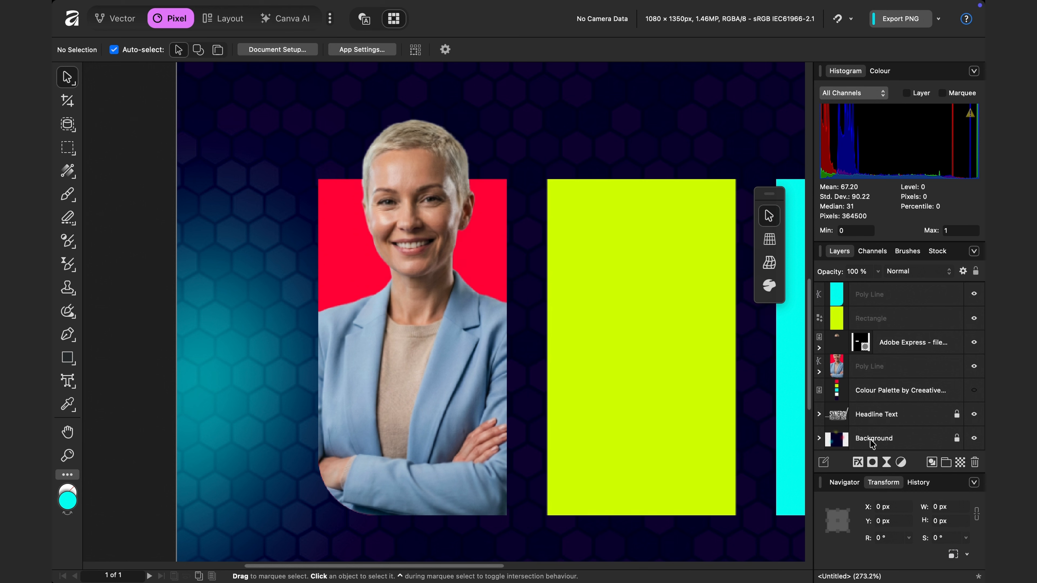
left_click(819, 438)
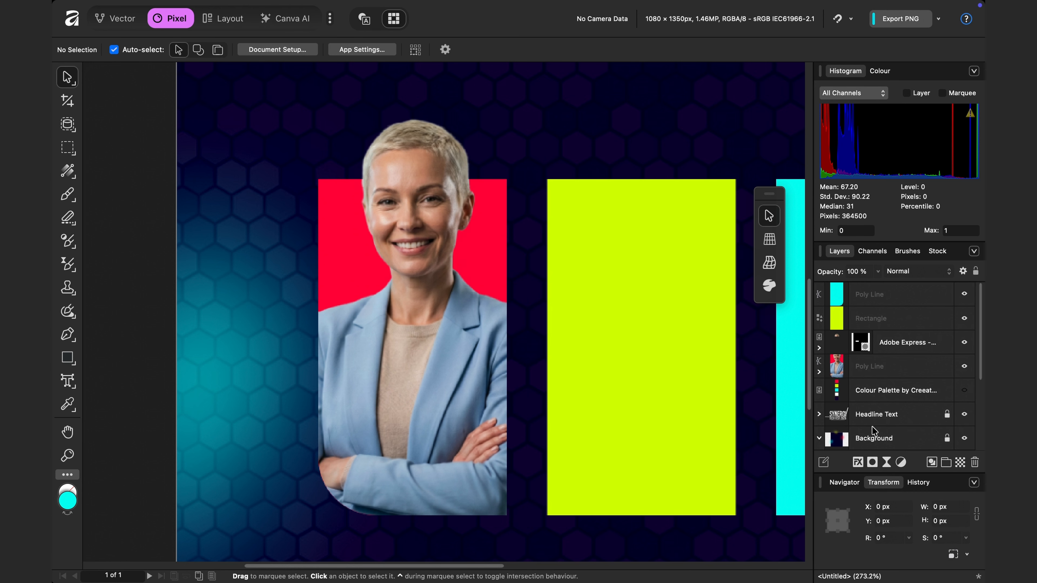
scroll(882, 427, "down", 2)
left_click(881, 428)
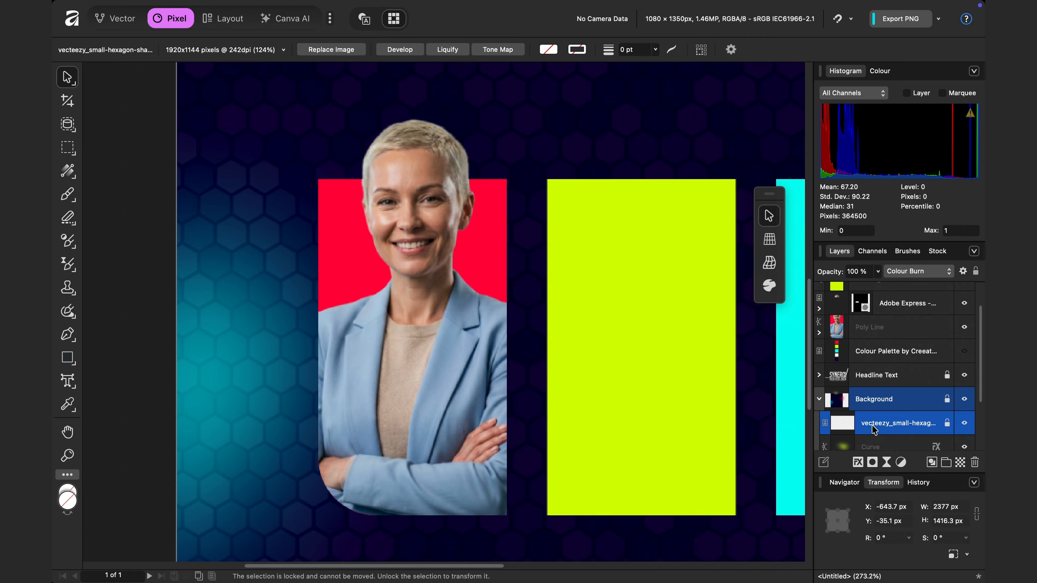
key("super+j")
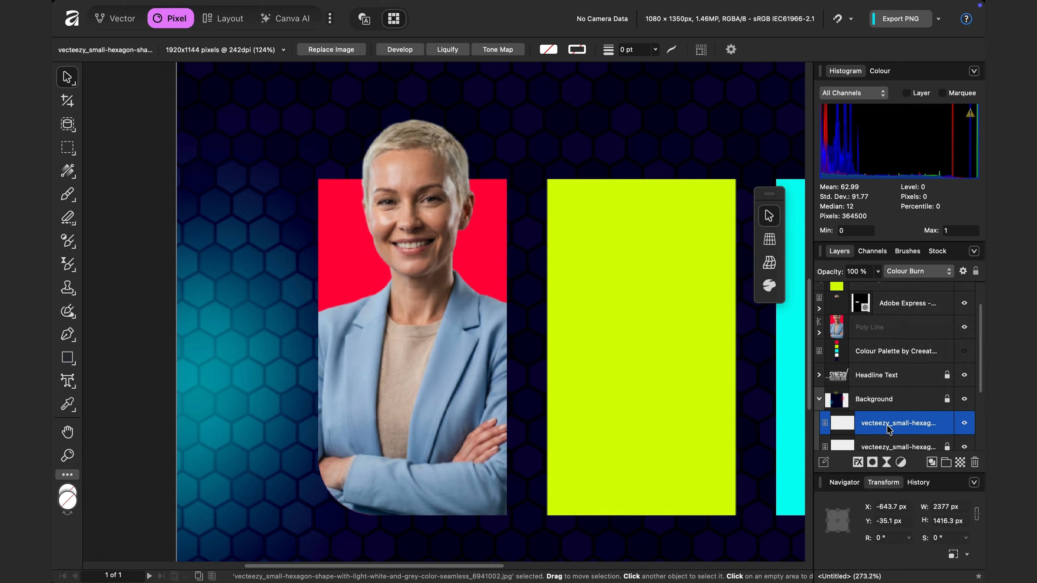
left_click_drag(889, 428, 890, 328)
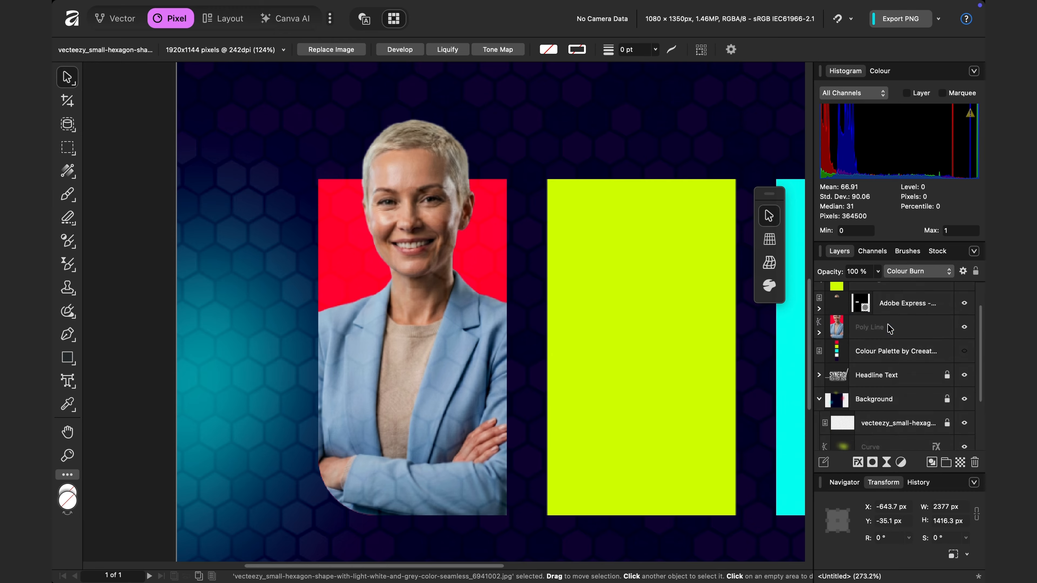
Step: Expand the red panel's layer and set its hexagon texture copy to the Linear Burn blend mode
scroll(903, 343, "up", 2)
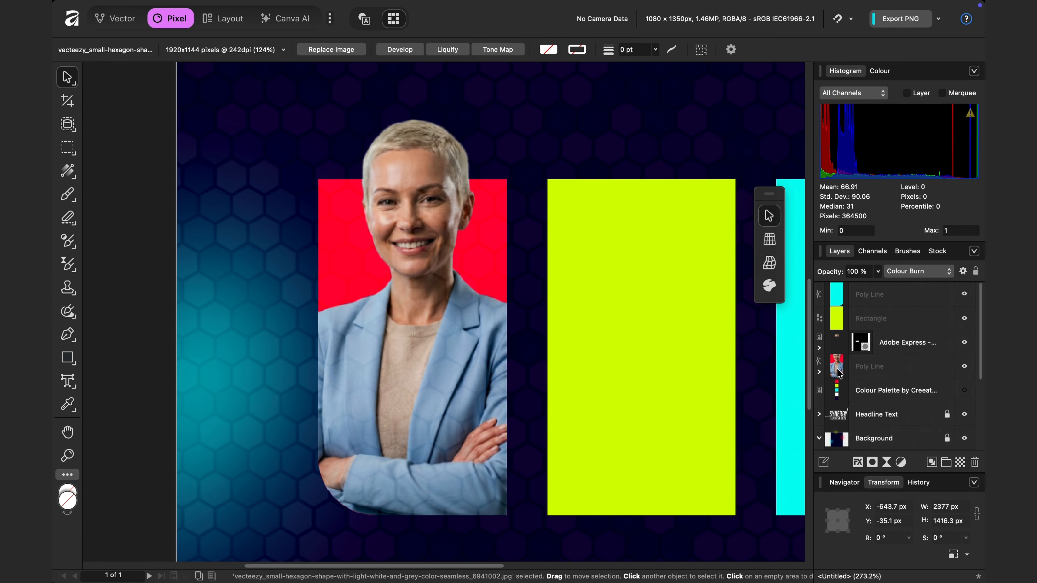
left_click(820, 371)
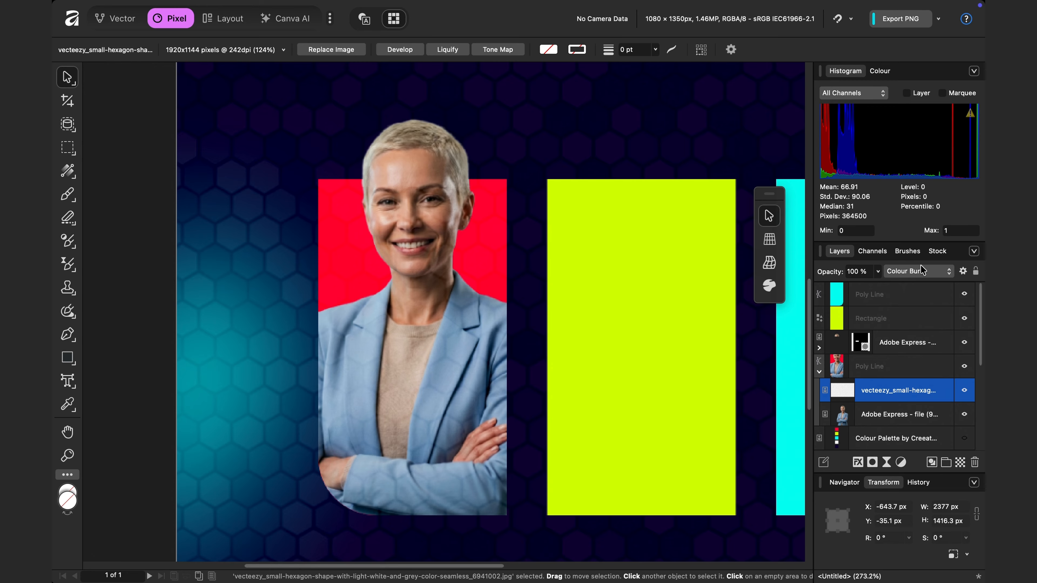
left_click(907, 278)
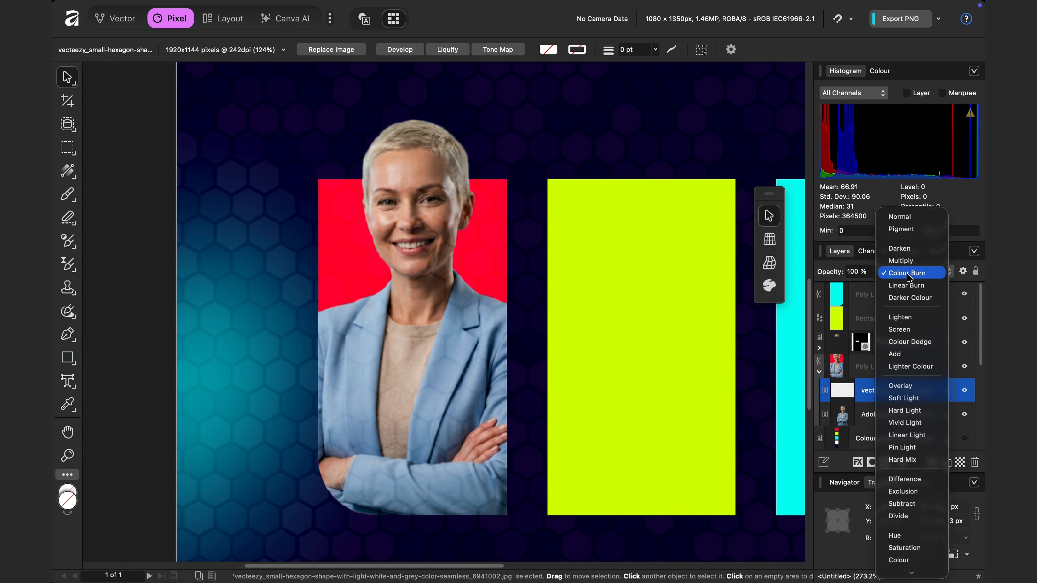
left_click(914, 292)
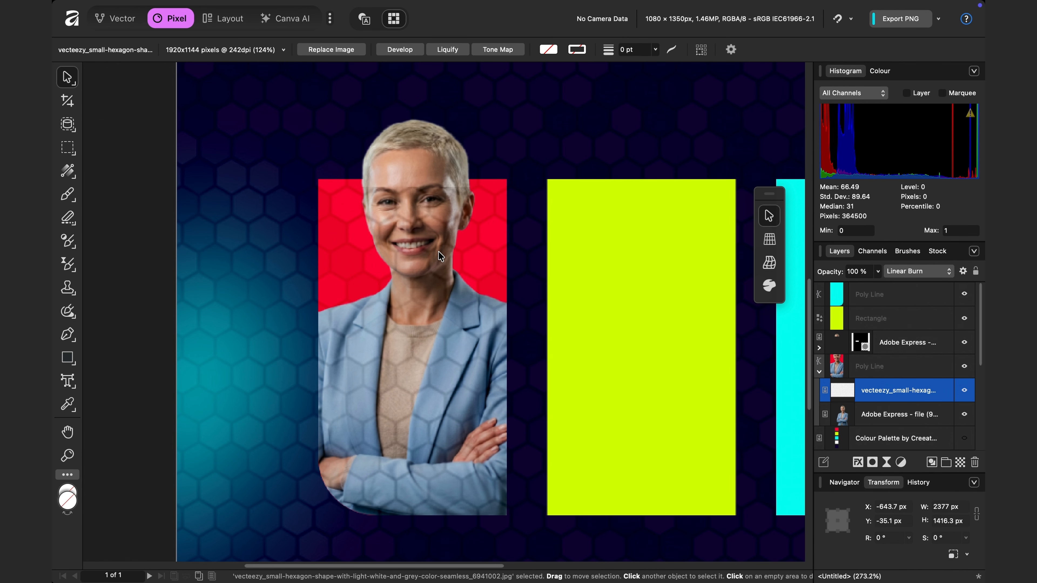
Step: Erase the red panel's hexagon texture over the woman's face, neck and jacket with a 40 px eraser brush
left_click(65, 224)
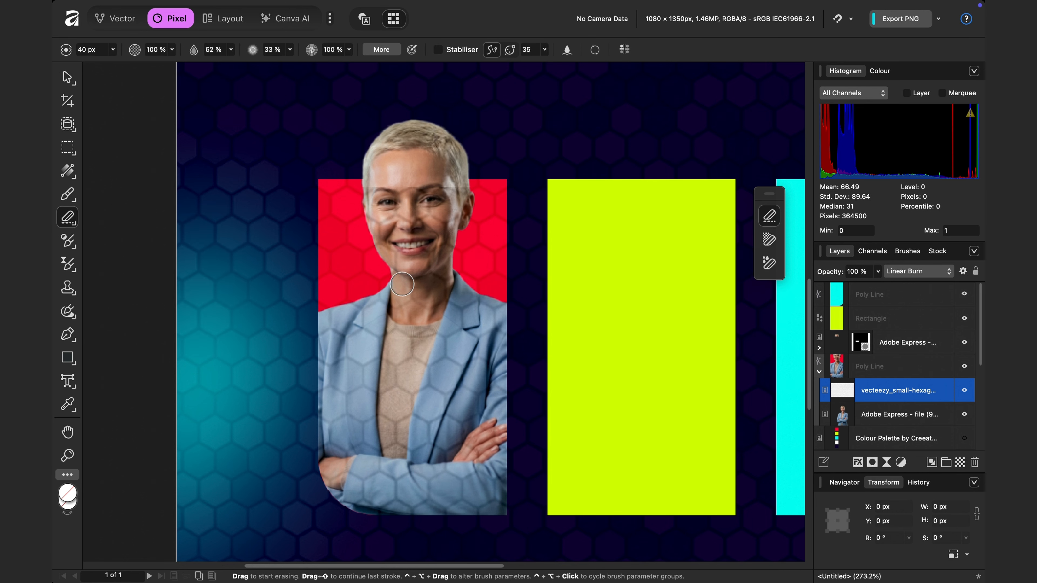
mouse_move(416, 274)
left_mouse_down()
mouse_move(399, 212)
mouse_move(372, 199)
mouse_move(447, 204)
mouse_move(421, 275)
mouse_move(439, 243)
mouse_move(430, 234)
mouse_move(424, 306)
mouse_move(378, 304)
mouse_move(327, 323)
mouse_move(432, 285)
mouse_move(469, 302)
mouse_move(374, 343)
mouse_move(295, 447)
mouse_move(469, 504)
mouse_move(555, 377)
mouse_move(318, 359)
left_mouse_up()
scroll(335, 262, "up", 1)
left_click(68, 78)
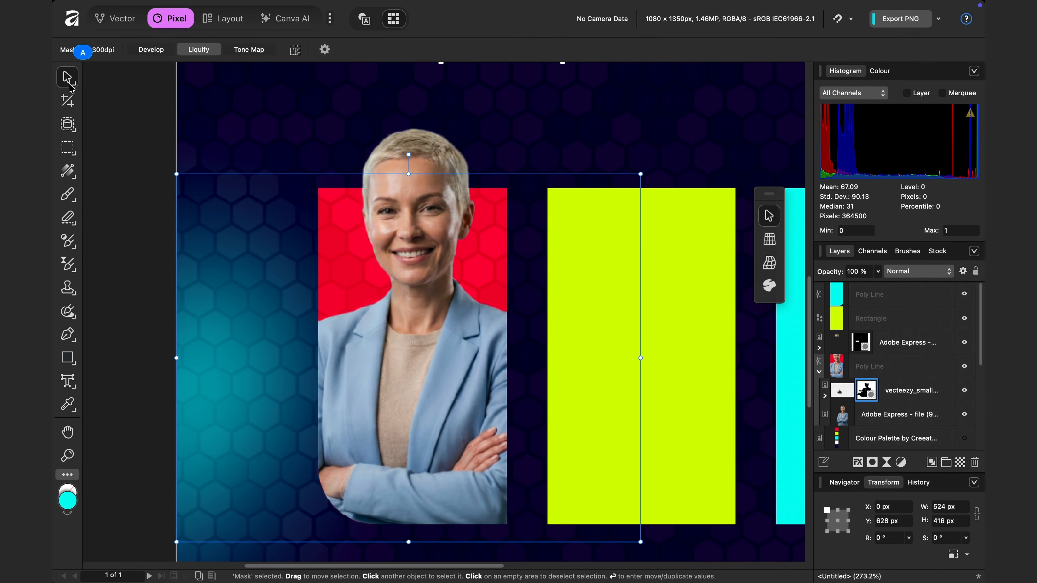
left_click(87, 66)
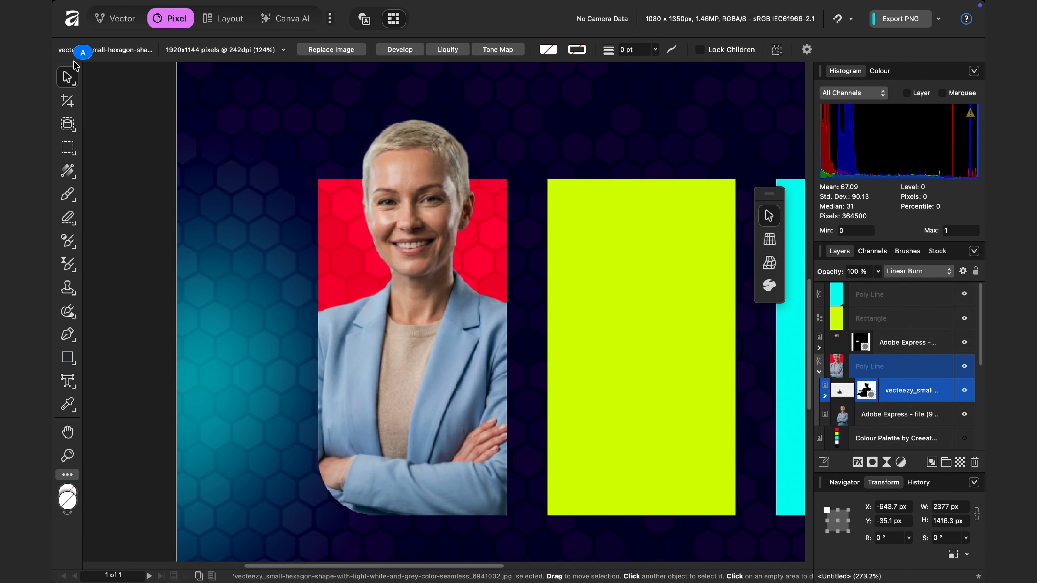
Step: Activate the Paint Brush and add a new layer at the top of the stack containing an empty pixel layer
scroll(405, 243, "down", 6)
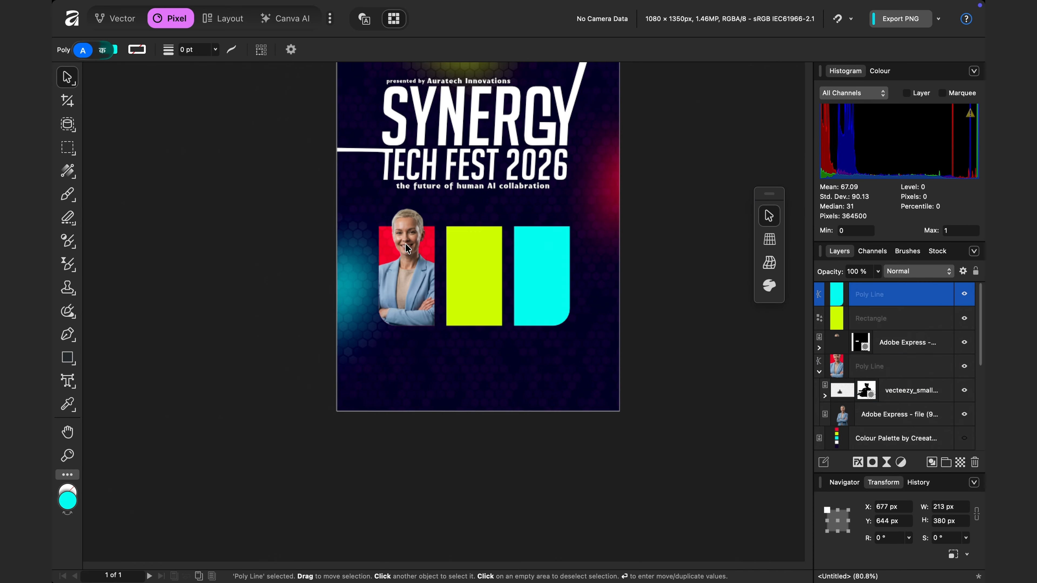
scroll(405, 244, "up", 3)
scroll(404, 244, "down", 1)
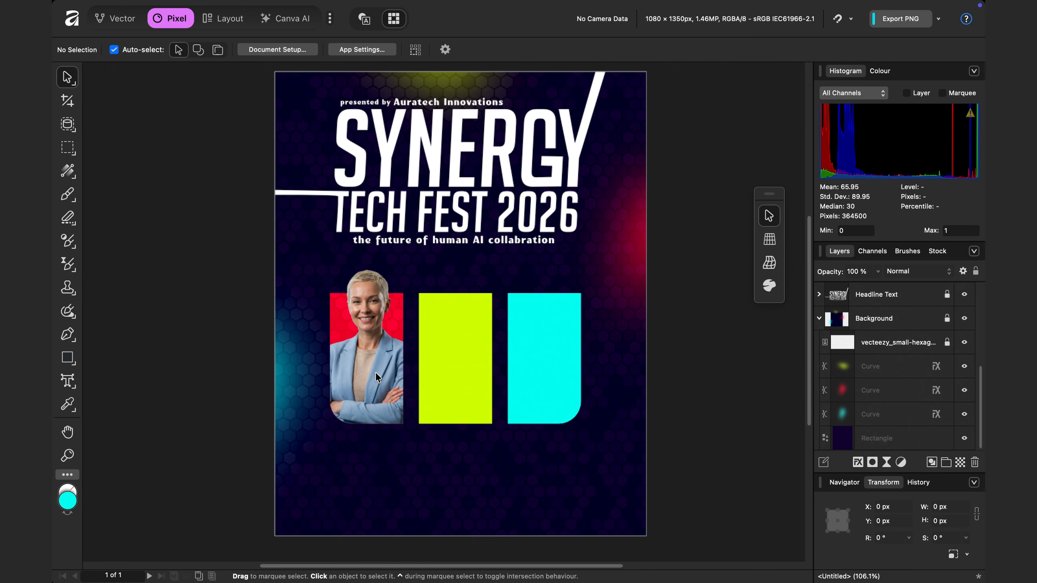
scroll(375, 372, "up", 6)
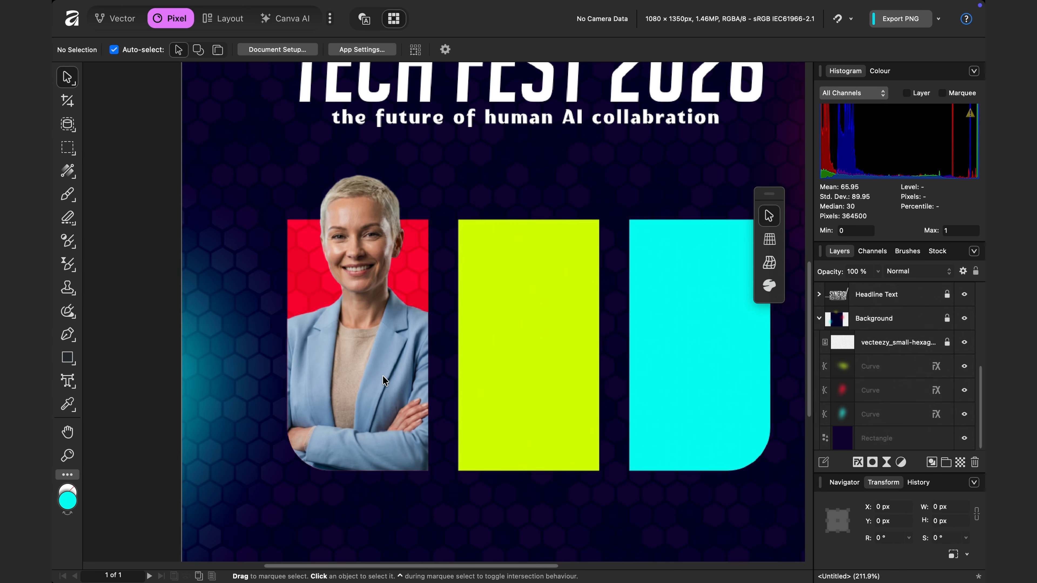
key("b")
scroll(859, 447, "down", 3)
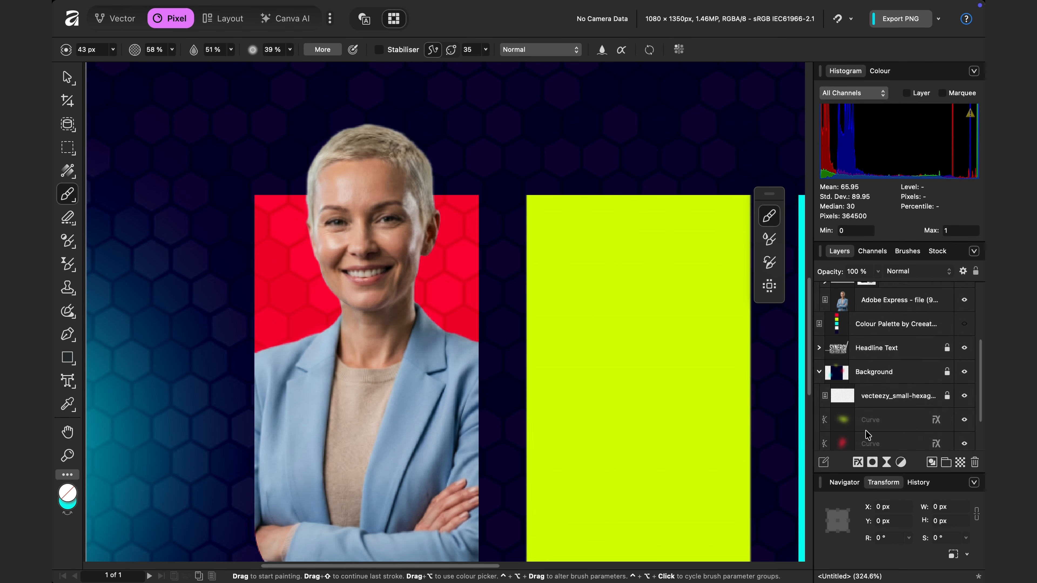
left_click(932, 463)
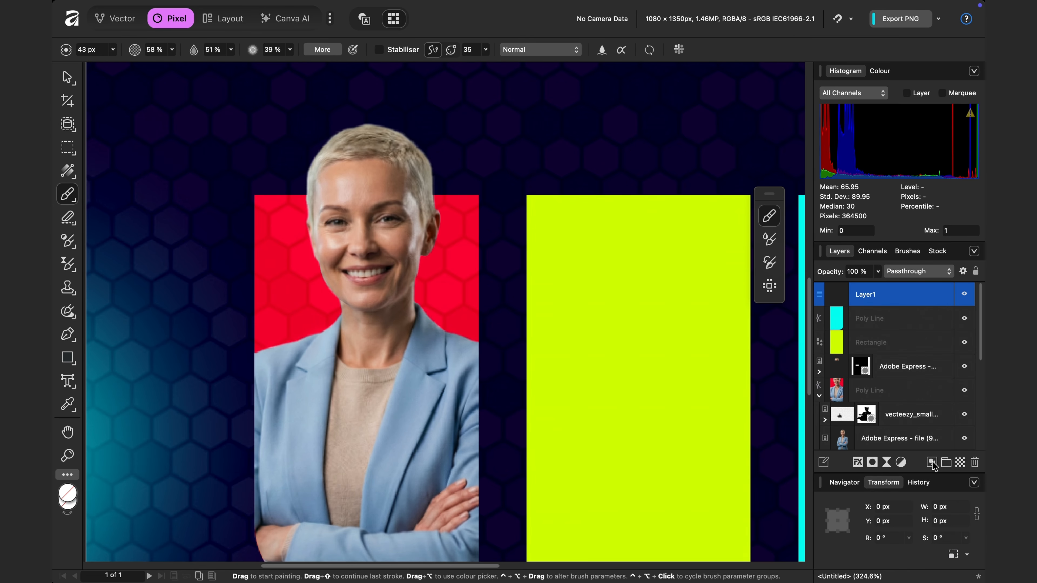
left_click(932, 463)
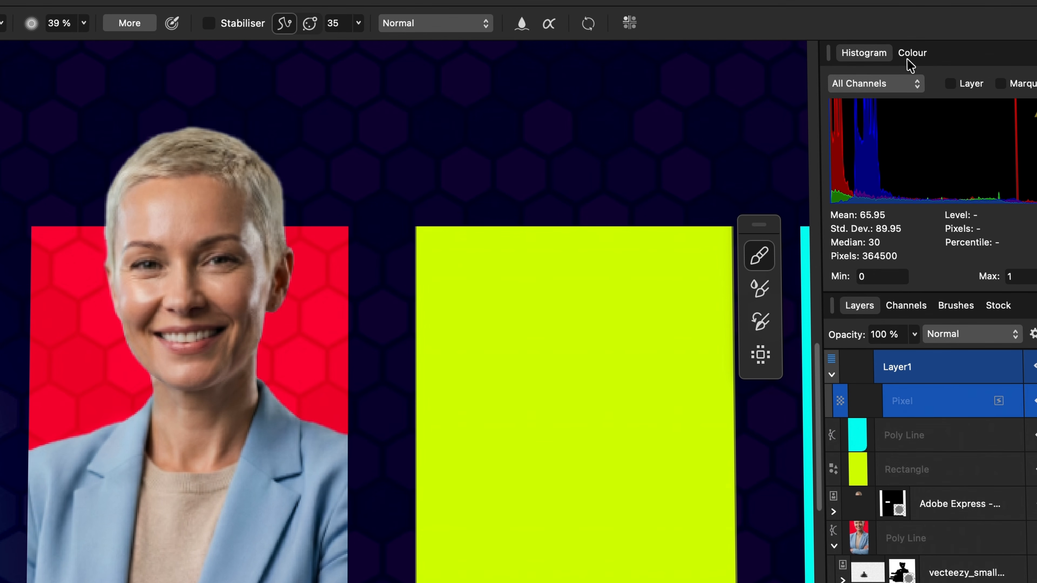
Step: Sample the red panel's colour as the brush colour, and undo the trial dab
left_click(911, 55)
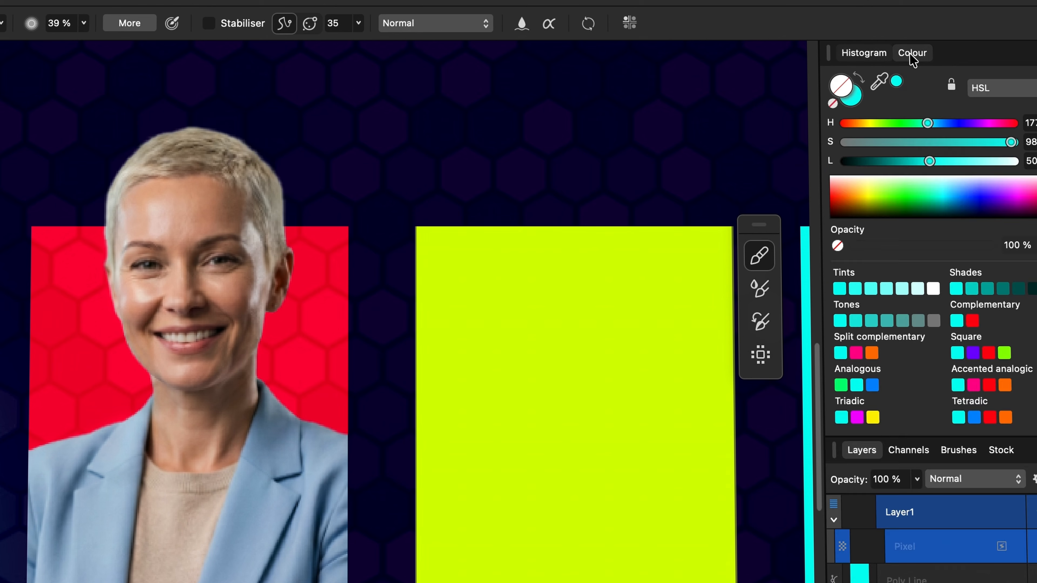
mouse_move(877, 82)
left_mouse_down()
mouse_move(168, 282)
mouse_move(77, 320)
mouse_move(97, 317)
left_mouse_up()
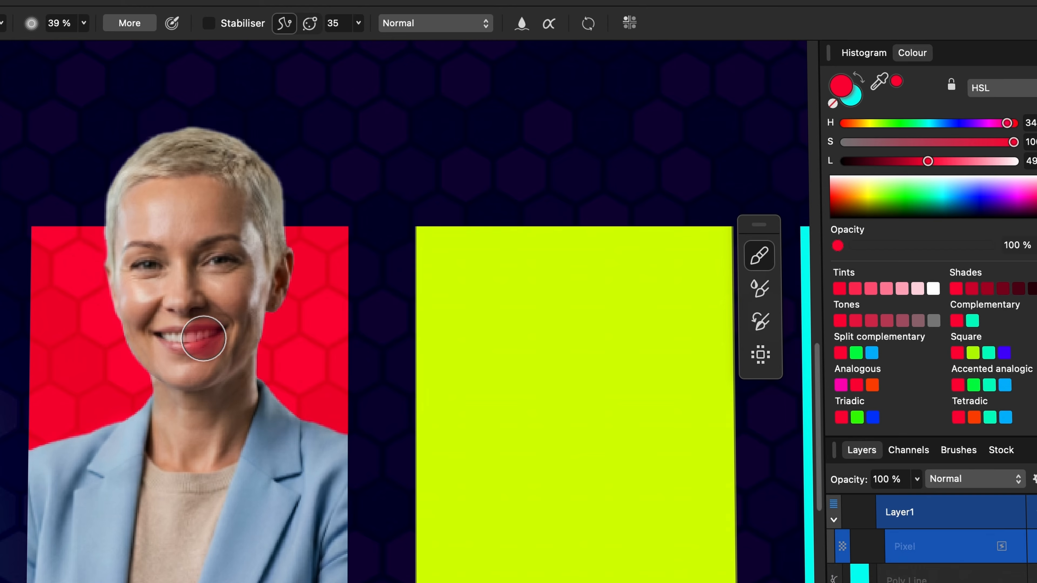
left_click(643, 269)
key("super+z")
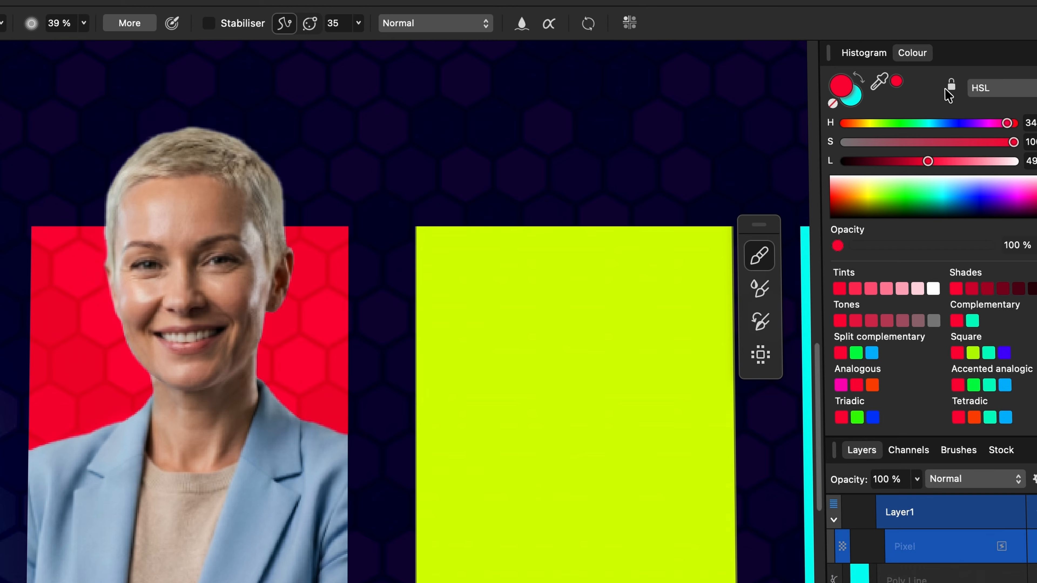
Step: Paint soft red light over both edges of the woman's face and shoulders, repainting the stroke on her hair-parting side's opposite shoulder within the panel
left_click(865, 53)
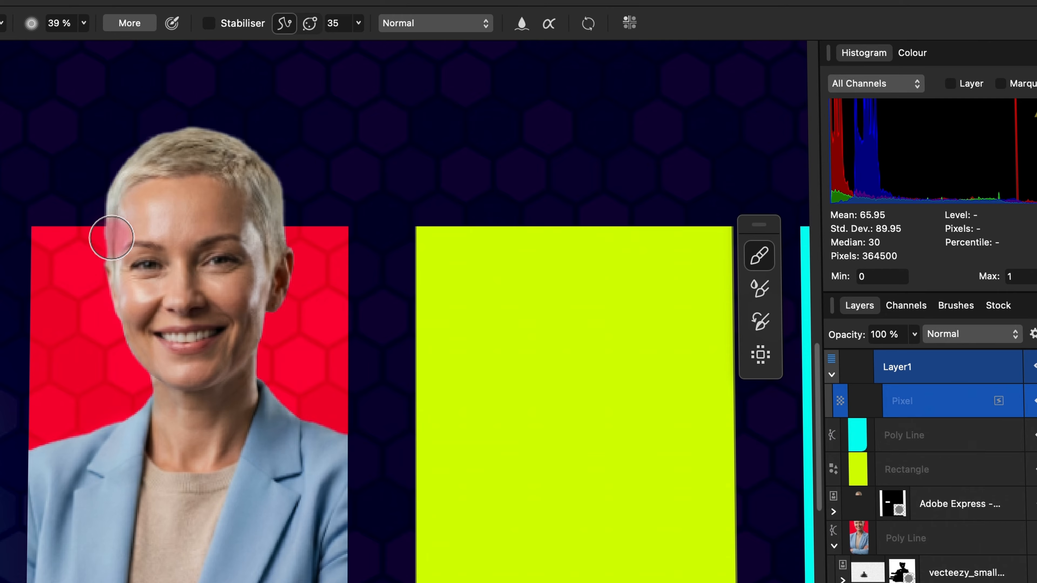
mouse_move(111, 237)
left_mouse_down()
mouse_move(121, 296)
mouse_move(51, 435)
mouse_move(28, 440)
left_mouse_up()
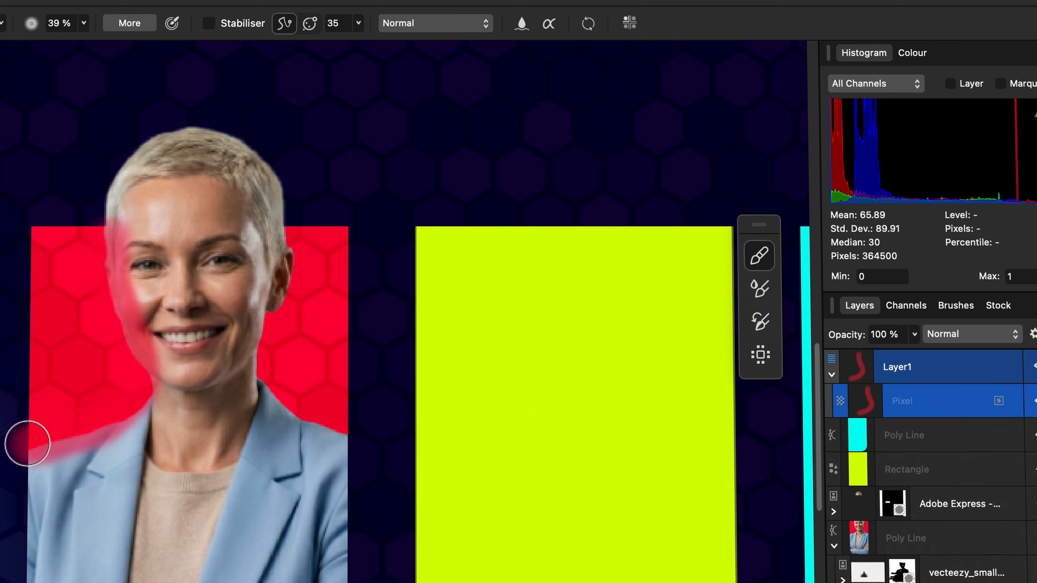
mouse_move(278, 301)
left_mouse_down()
mouse_move(267, 322)
mouse_move(268, 378)
mouse_move(389, 473)
left_mouse_up()
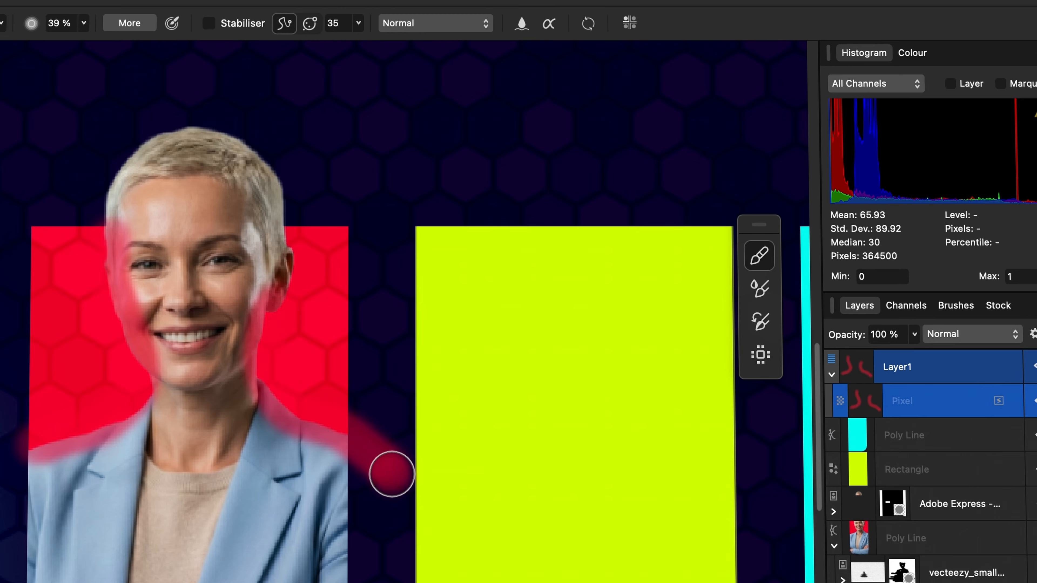
key("super+z")
mouse_move(275, 317)
left_mouse_down()
mouse_move(264, 358)
mouse_move(340, 429)
left_mouse_up()
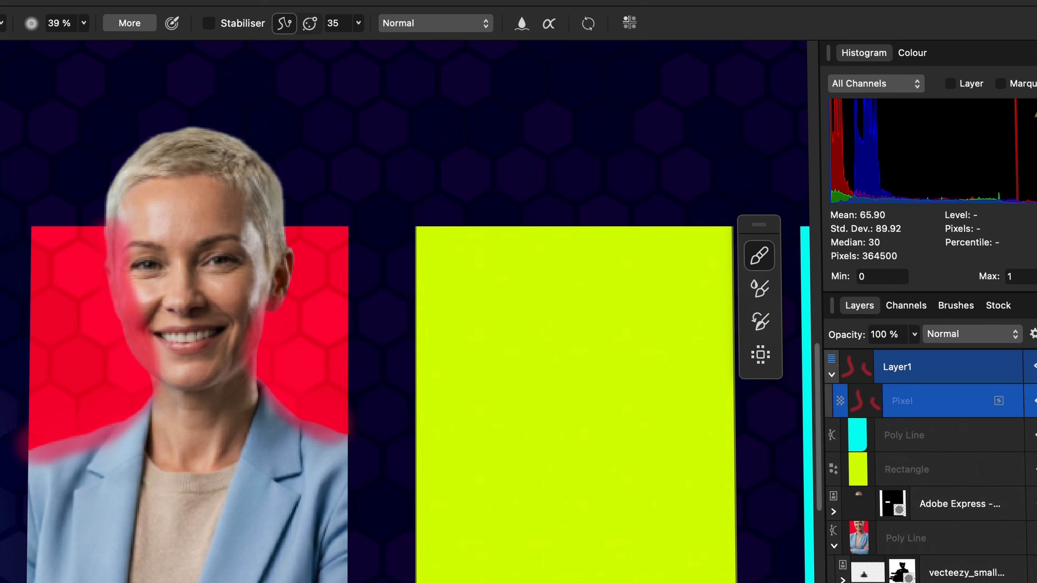
Step: Set the red light pixel layer's blend mode to Screen
key("v")
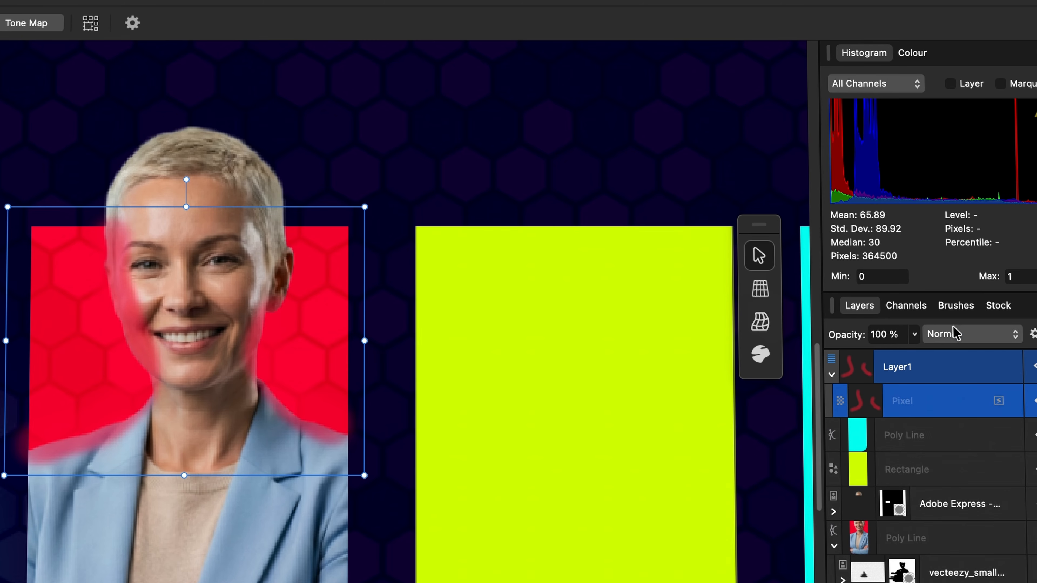
left_click(952, 333)
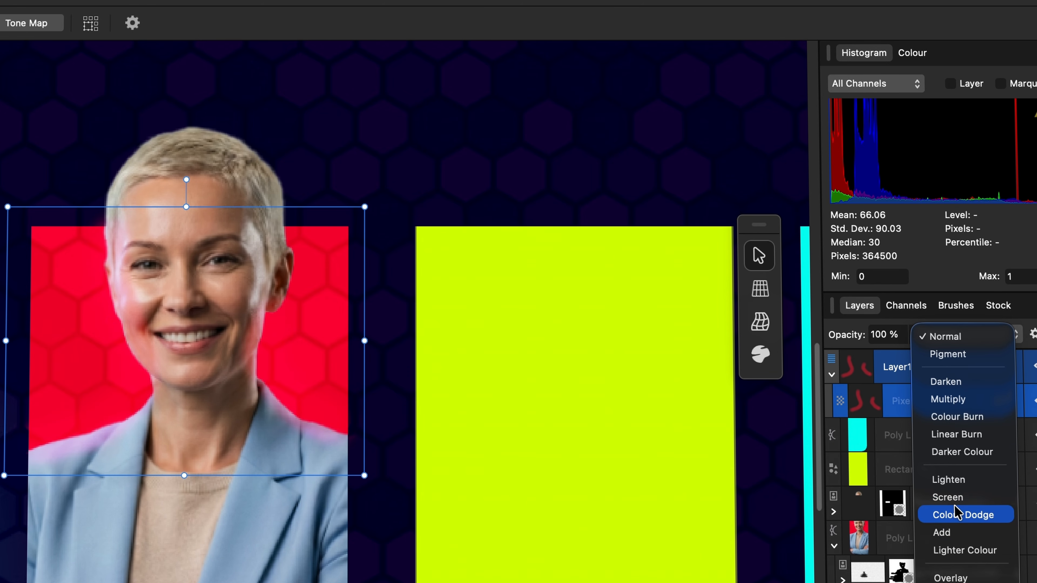
left_click(948, 497)
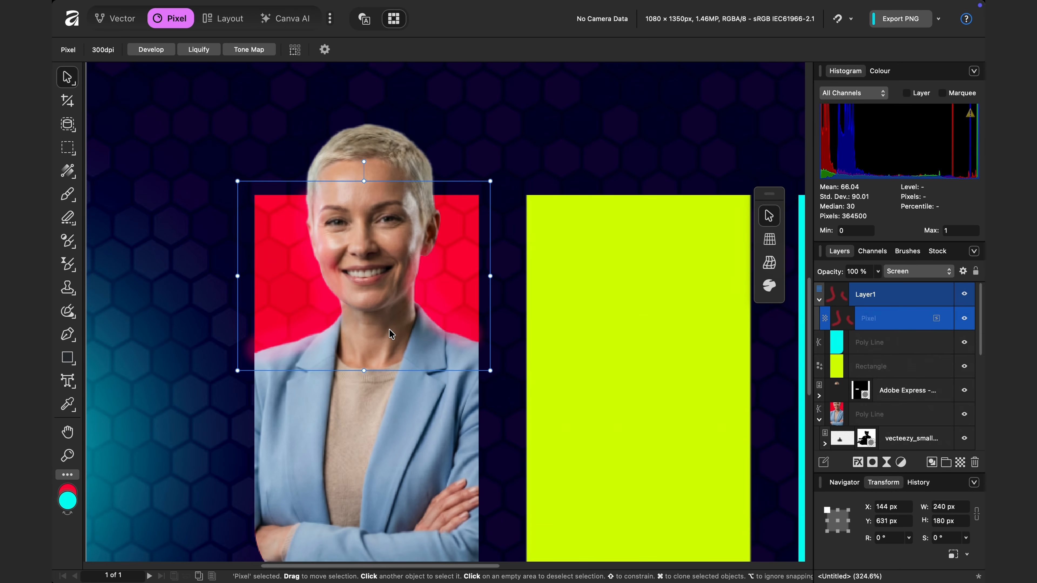
Step: Smudge the red light into the woman's jacket, neck and face edges with a 120 px Smudge Brush
left_click(68, 285)
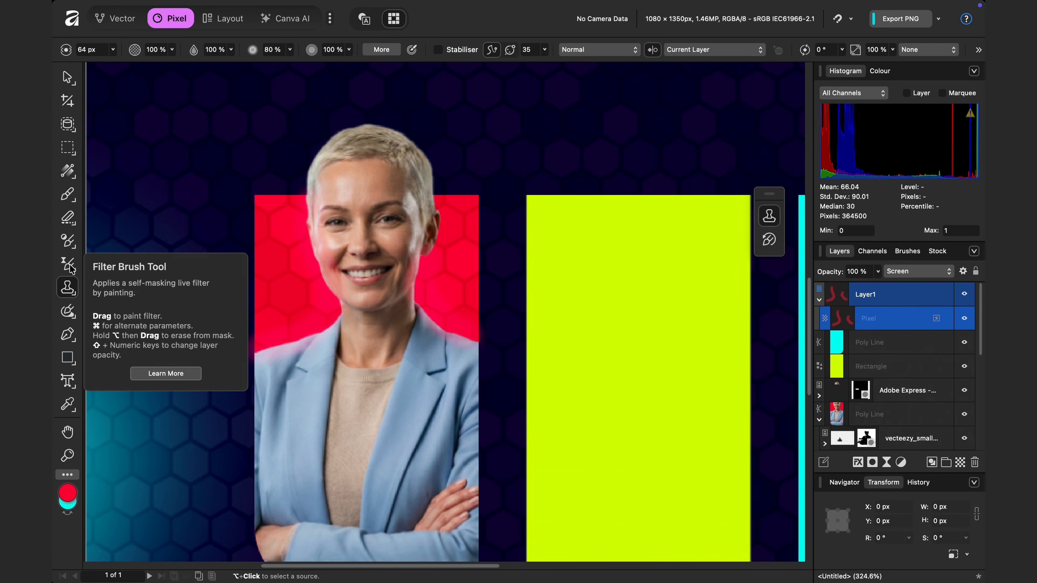
left_click(69, 265)
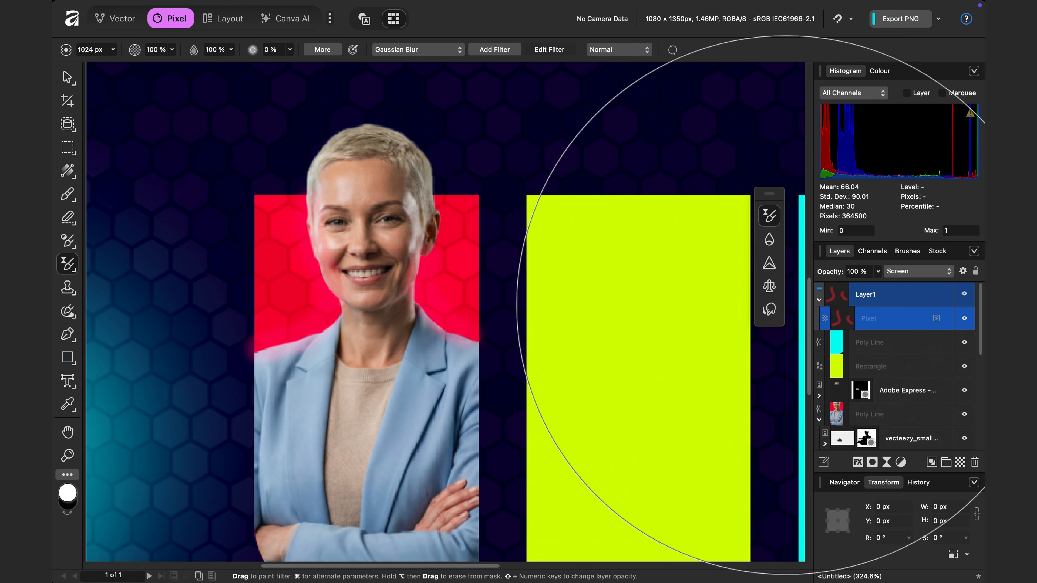
left_click(769, 311)
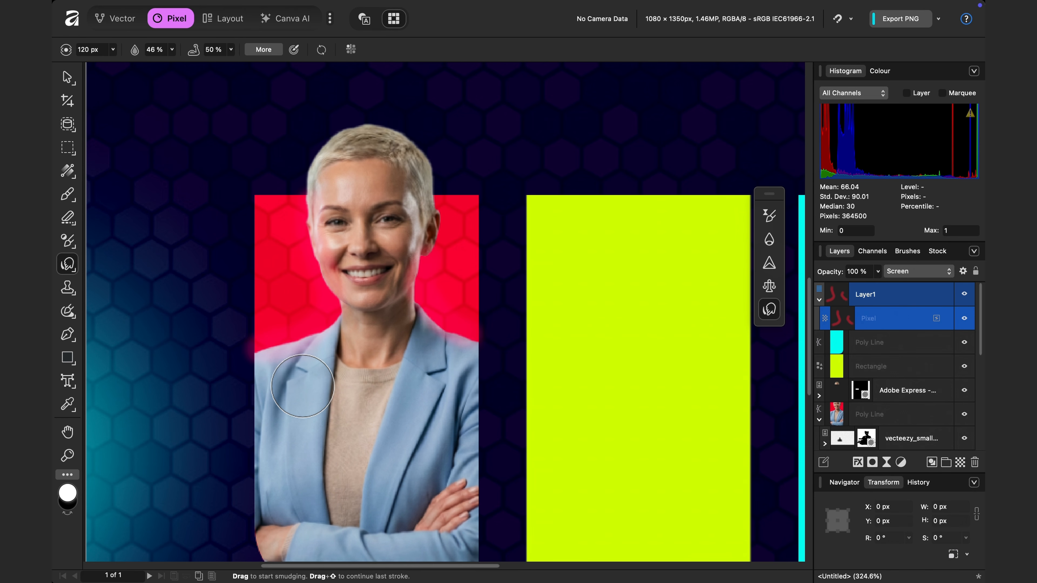
left_click_drag(303, 386, 284, 366)
mouse_move(462, 362)
left_mouse_down()
mouse_move(453, 375)
mouse_move(402, 300)
mouse_move(415, 223)
left_mouse_up()
mouse_move(344, 258)
left_mouse_down()
mouse_move(333, 273)
mouse_move(306, 217)
left_mouse_up()
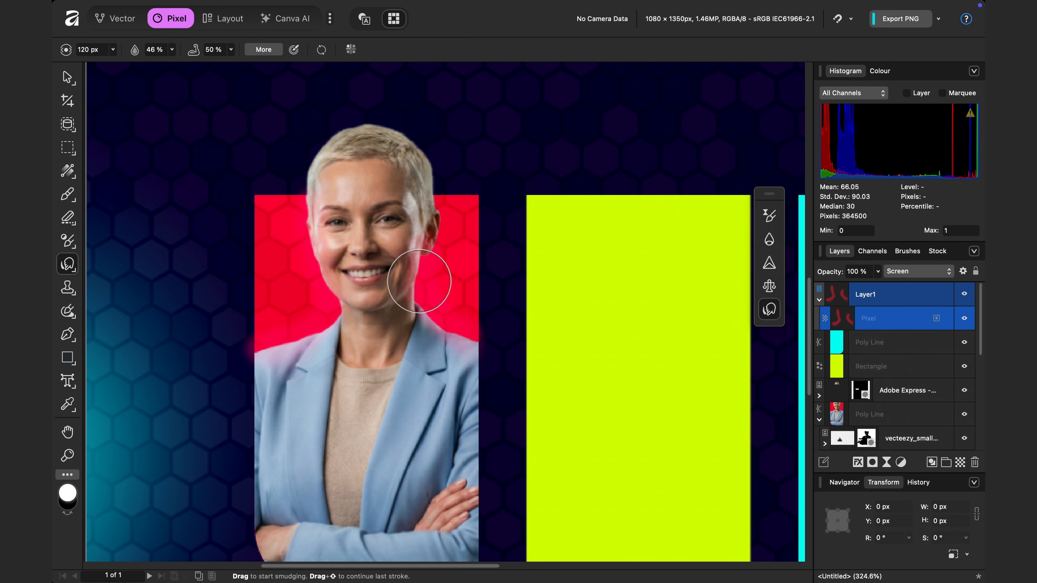
Step: Trim the excess red light with a 40 px eraser brush and clear the selection
left_click(67, 217)
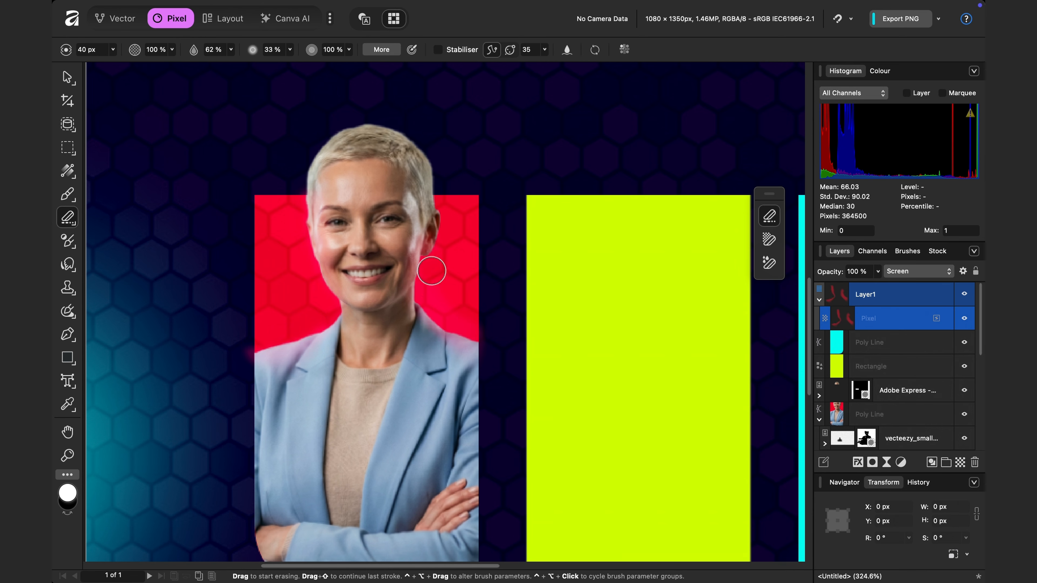
left_click(67, 77)
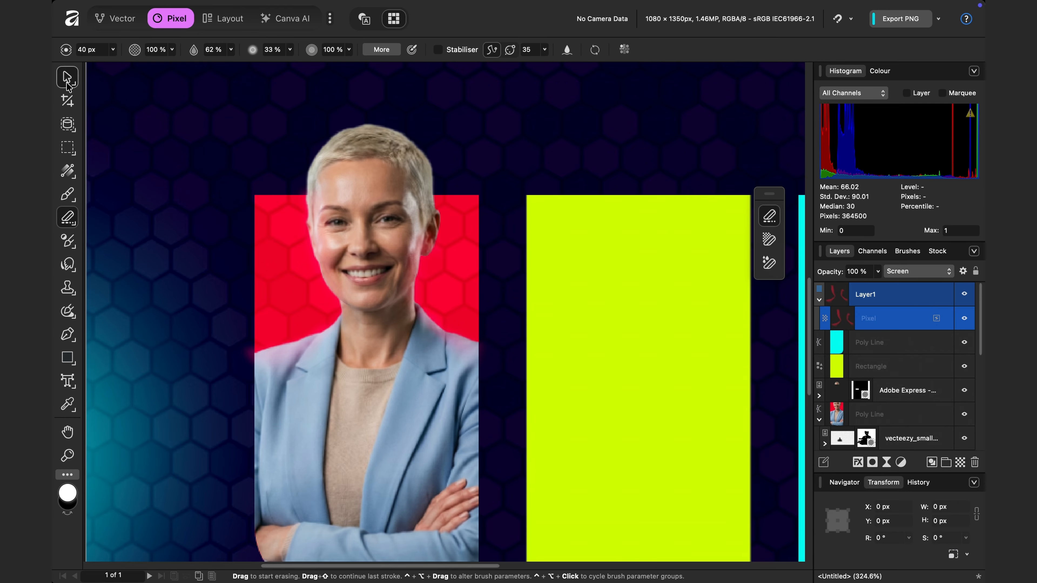
left_click(464, 445)
left_click(160, 318)
key("super+0")
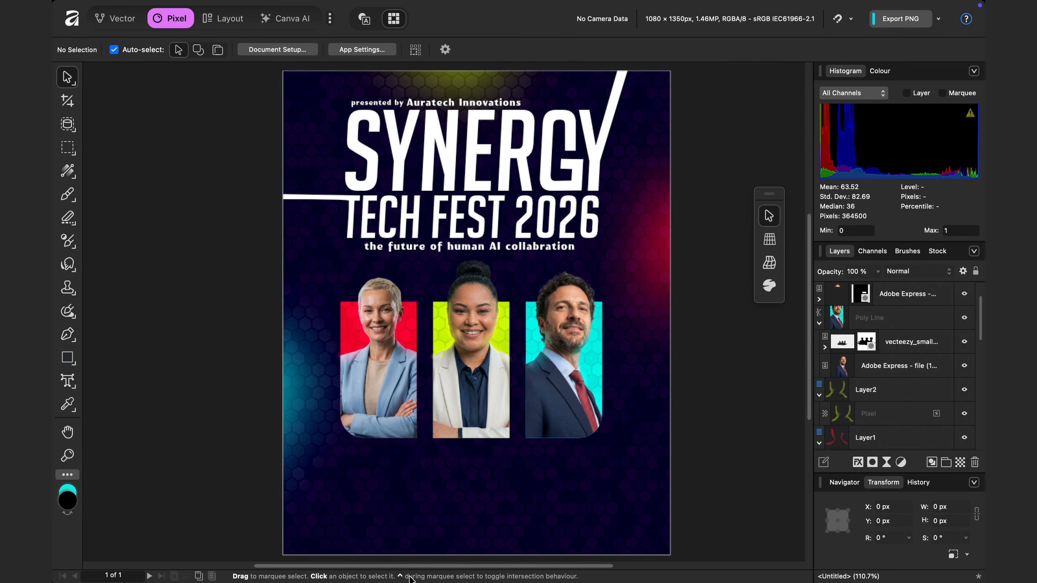
Step: Draw a rectangle about 145 × 131 px overlapping the poster's lower-left corner and fill it with the red panel's sampled colour
left_click(68, 352)
scroll(309, 492, "down", 1)
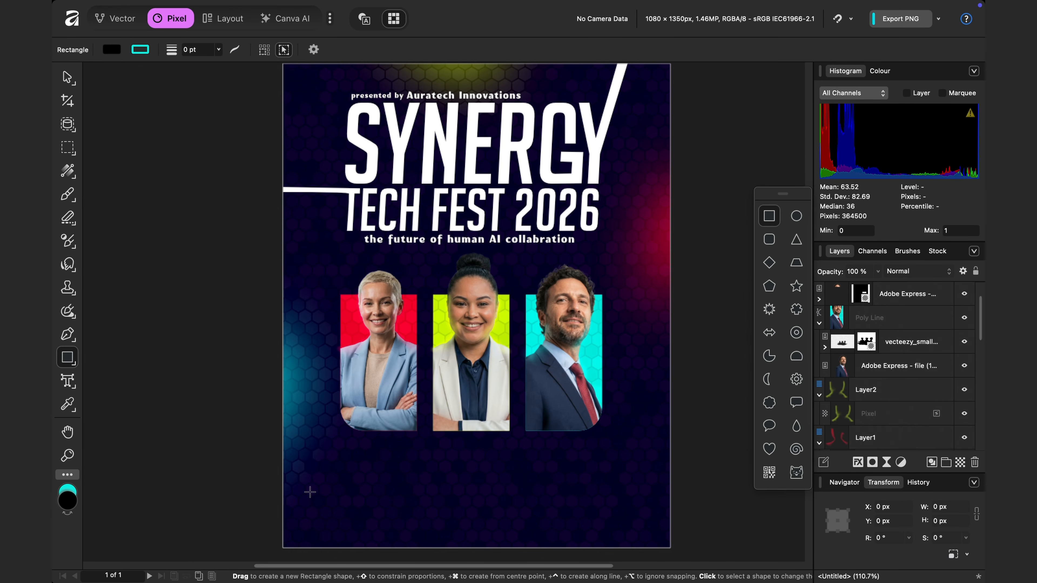
scroll(312, 544, "down", 5)
left_click_drag(262, 535, 314, 513)
scroll(289, 535, "up", 3)
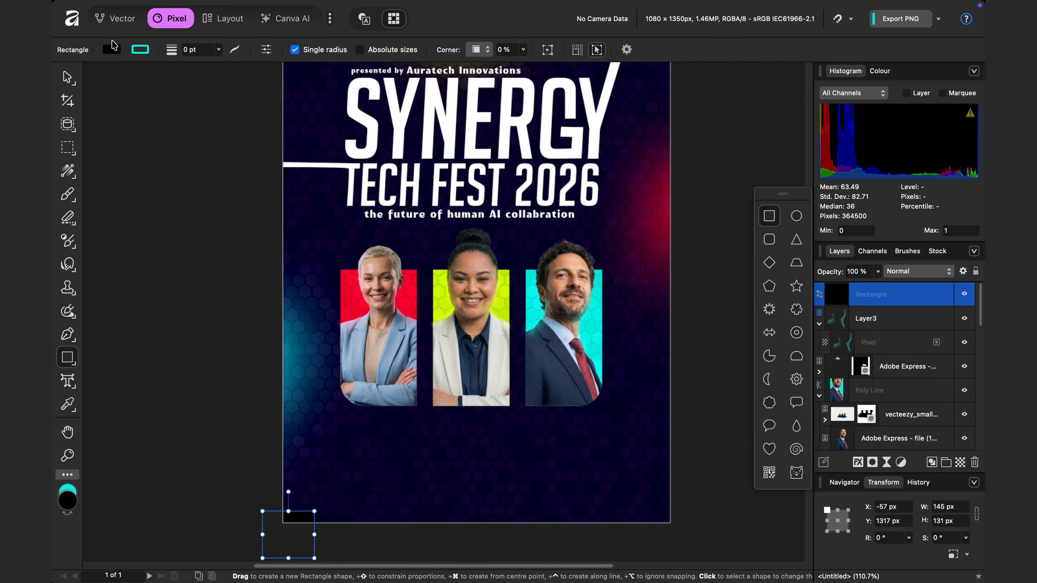
left_click(114, 47)
left_click_drag(310, 68, 345, 288)
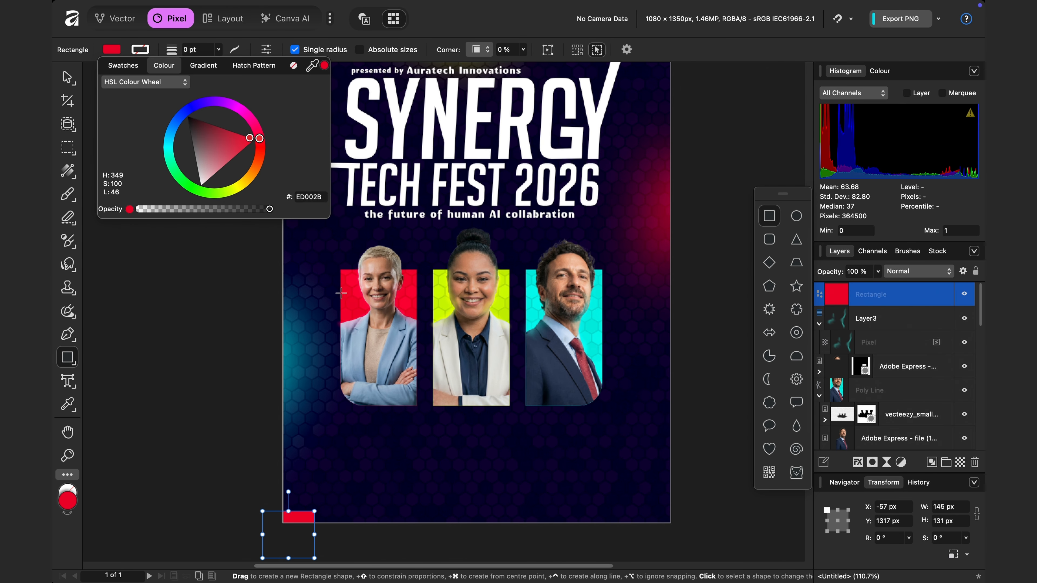
Step: Duplicate the red rectangle twice along the poster's lower edge, leaving narrow gaps between the copies
left_click(64, 82)
key("super+j")
key("shift+Right")
key("shift+Right")
key("shift+Right")
key("shift+Right")
key("shift+Right")
key("shift+Right")
key("shift+Right")
key("shift+Right")
key("shift+Right")
key("shift+Right")
key("shift+Right")
key("shift+Right")
key("shift+Right")
key("shift+Right")
key("shift+Right")
key("shift+Right")
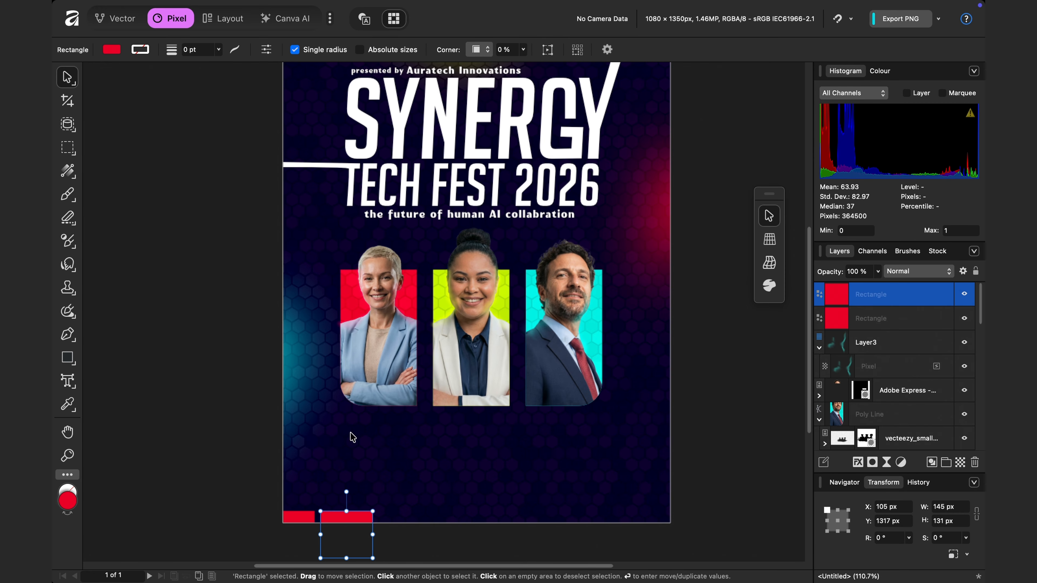
left_click_drag(338, 523, 334, 521)
key("super+j")
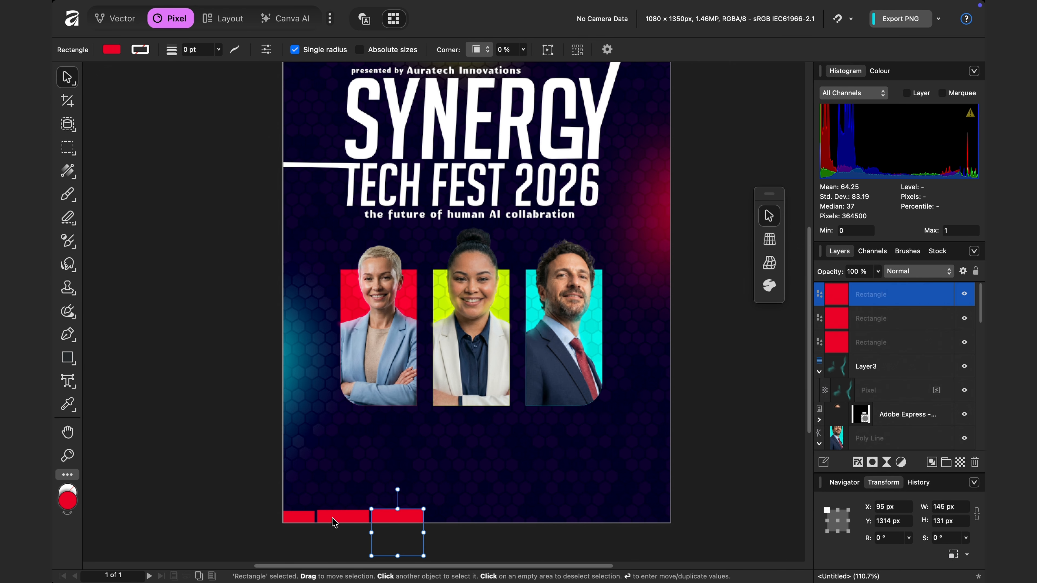
Step: Fill the second rectangle with the lime panel's colour and the third with the cyan panel's colour
left_click(332, 518)
left_click(117, 51)
left_click_drag(310, 68, 442, 297)
left_click(393, 516)
left_click(112, 50)
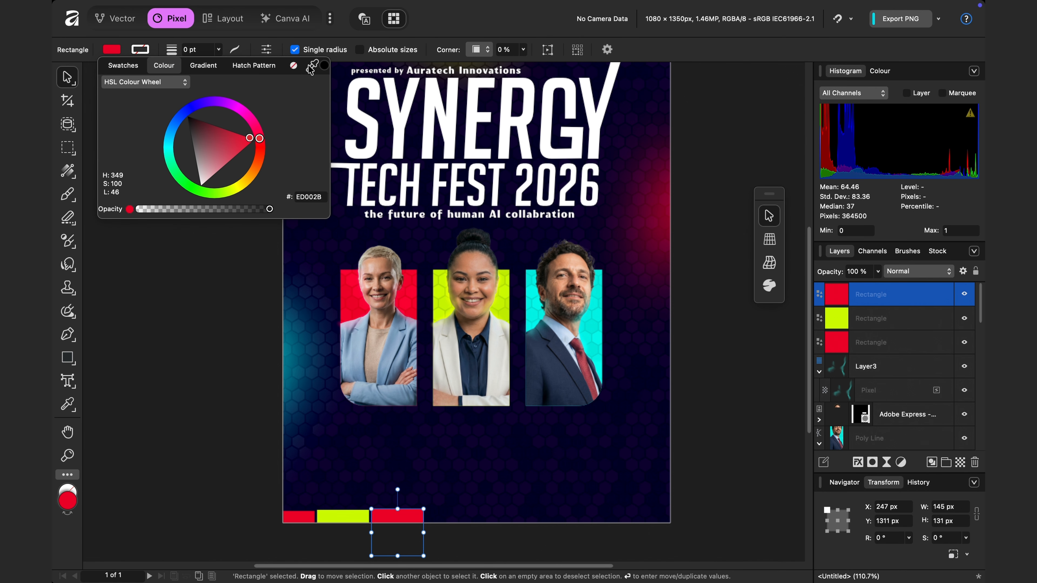
left_click_drag(311, 69, 532, 302)
left_click(158, 343)
Step: Duplicate the red, lime and cyan rectangles as a set twice to continue the strip across the poster's lower edge
left_click(394, 516)
left_click(344, 517, "shift")
left_click(300, 520, "shift")
key("super+j")
key("shift+Right")
key("shift+Right")
key("shift+Right")
key("shift+Right")
key("shift+Right")
key("shift+Right")
key("shift+Right")
key("shift+Right")
key("shift+Right")
key("shift+Right")
key("shift+Right")
key("shift+Right")
key("shift+Right")
key("shift+Right")
key("shift+Right")
key("shift+Right")
key("shift+Right")
key("shift+Right")
key("shift+Right")
key("shift+Right")
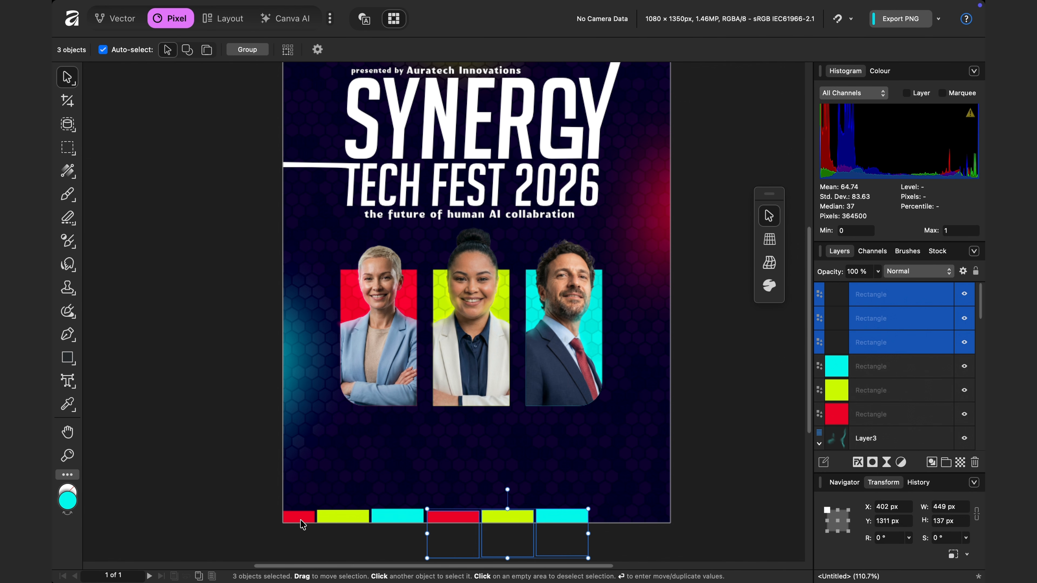
key("super+j")
left_click(694, 465)
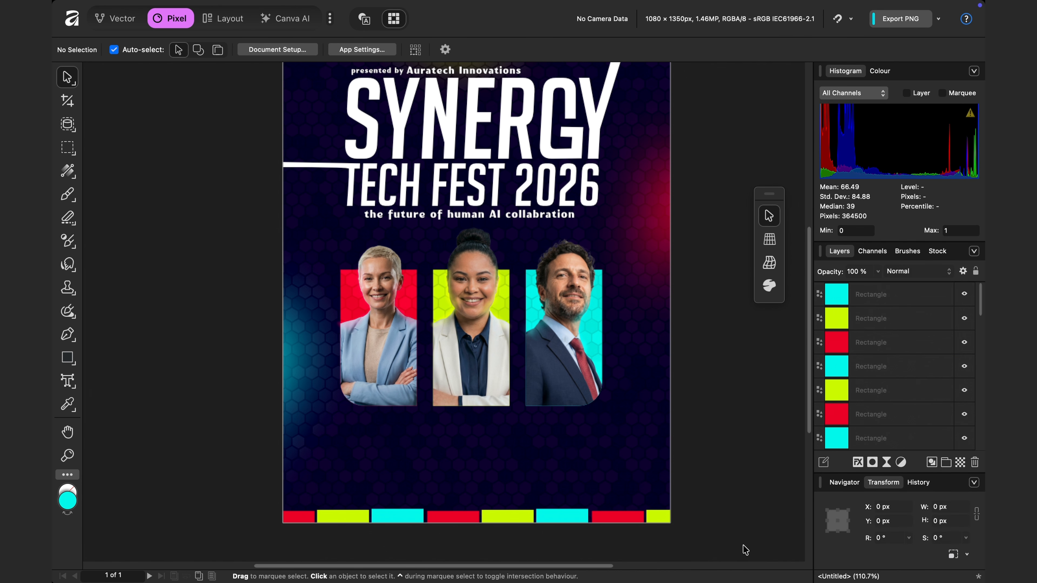
Step: Select all nine strip rectangles, scale them to about 1228 × 115 px overall and nudge them left along the lower edge
left_click_drag(743, 547, 693, 541)
key("super+z")
left_click_drag(787, 531, 312, 516)
left_click_drag(586, 540, 533, 535)
key("Left")
key("Left")
key("Left")
key("Left")
key("Left")
key("Left")
key("Left")
key("Left")
key("Left")
Step: Switch to vector editing, then space the nine rectangles evenly horizontally and align their upper edges
key("super+1")
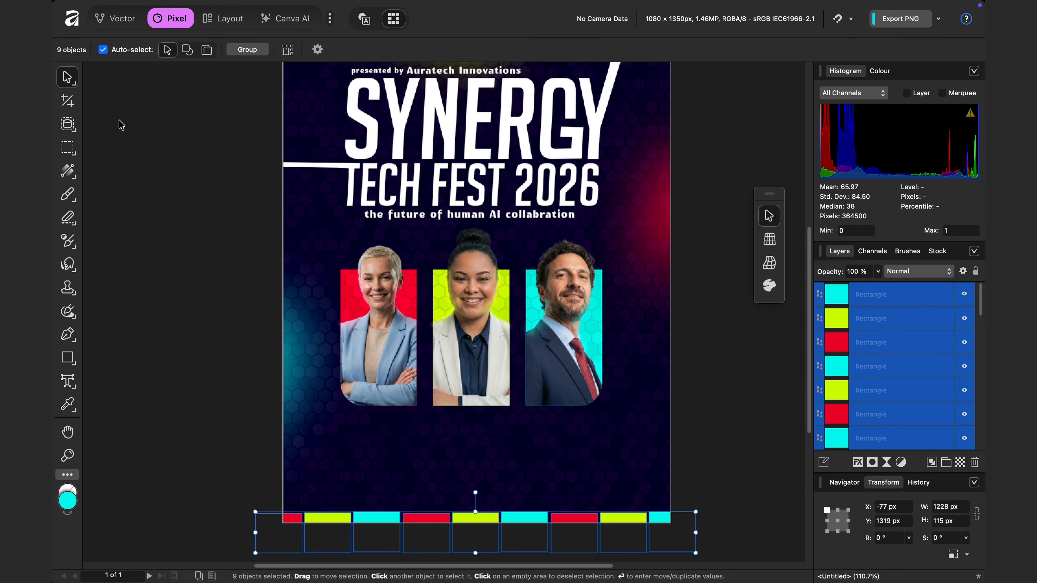
left_click(742, 19)
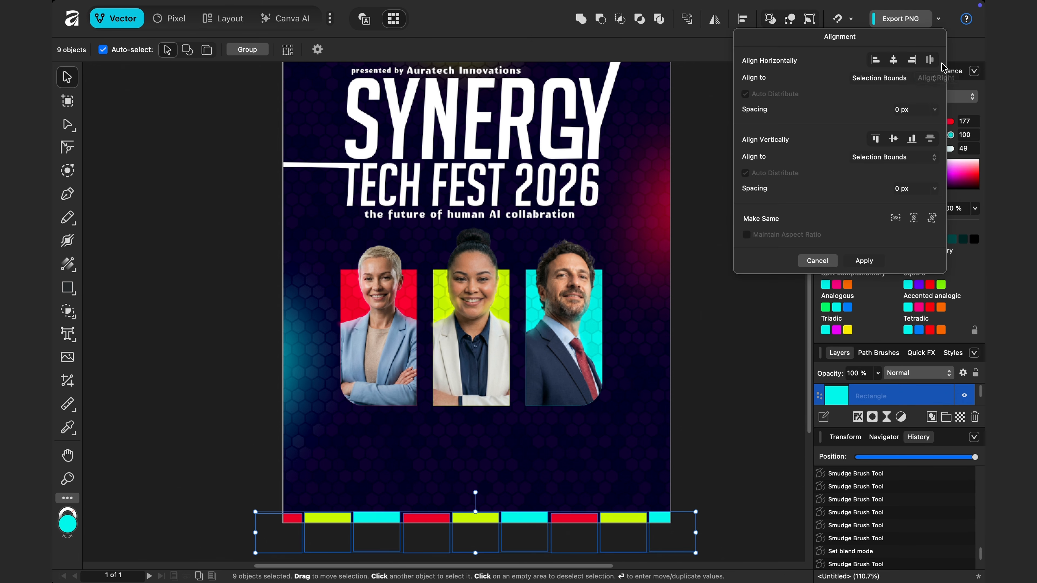
left_click(929, 60)
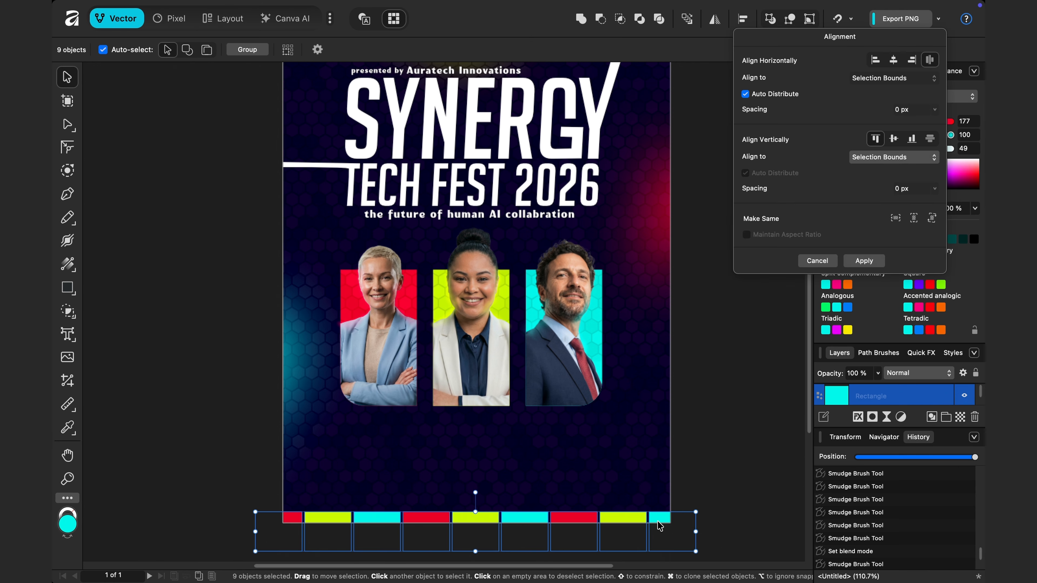
left_click(718, 445)
Step: Move the nine strip rectangles slightly down so less of them shows on the poster, and group them
left_click_drag(728, 544, 276, 517)
left_click_drag(518, 524, 517, 529)
right_click(886, 395)
left_click(857, 548)
left_click(747, 431)
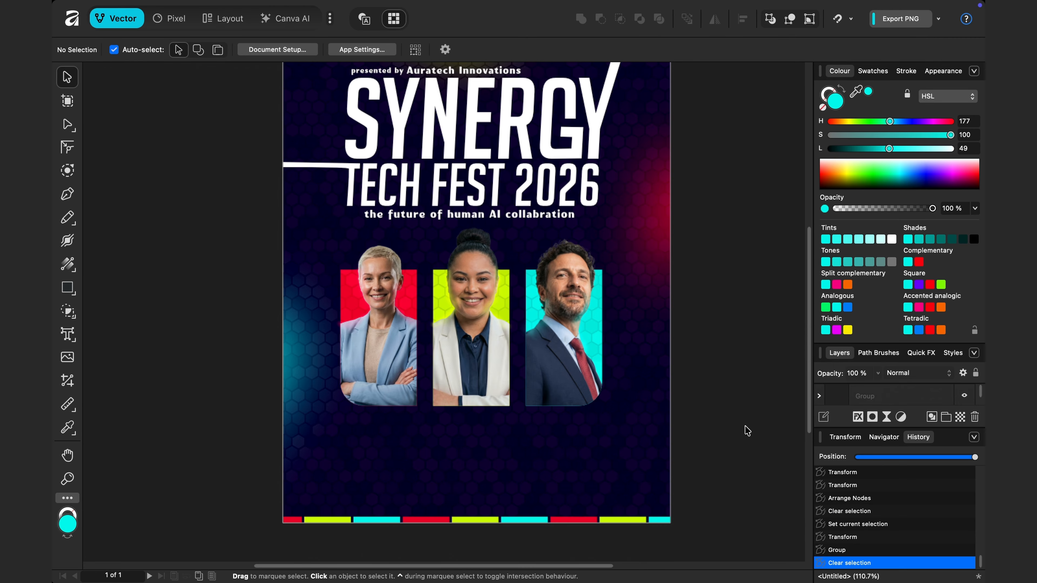
Step: Add the artistic text "Ai & Automation" below the portrait panels
scroll(498, 452, "up", 2)
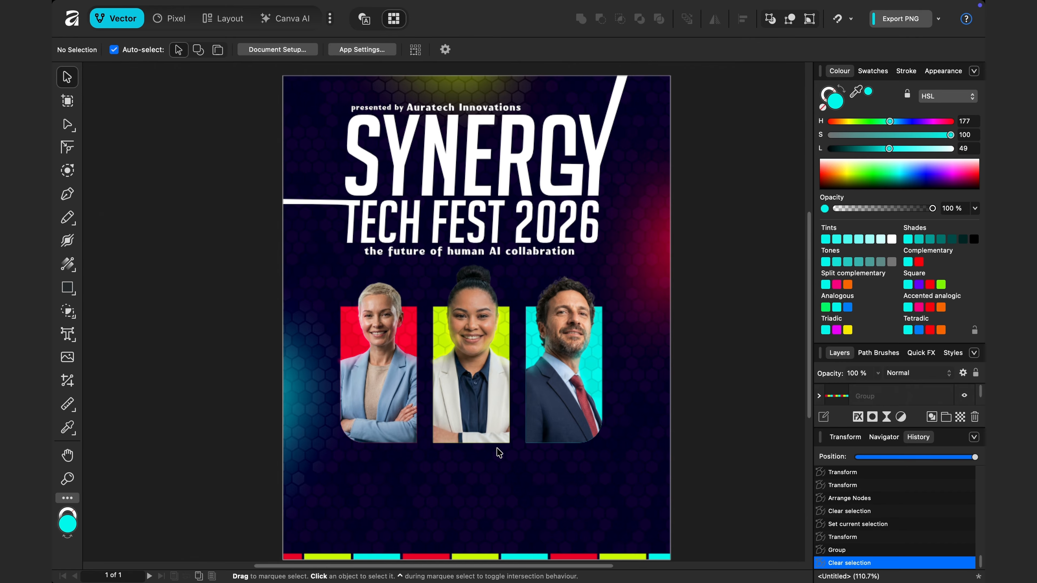
scroll(560, 492, "down", 1)
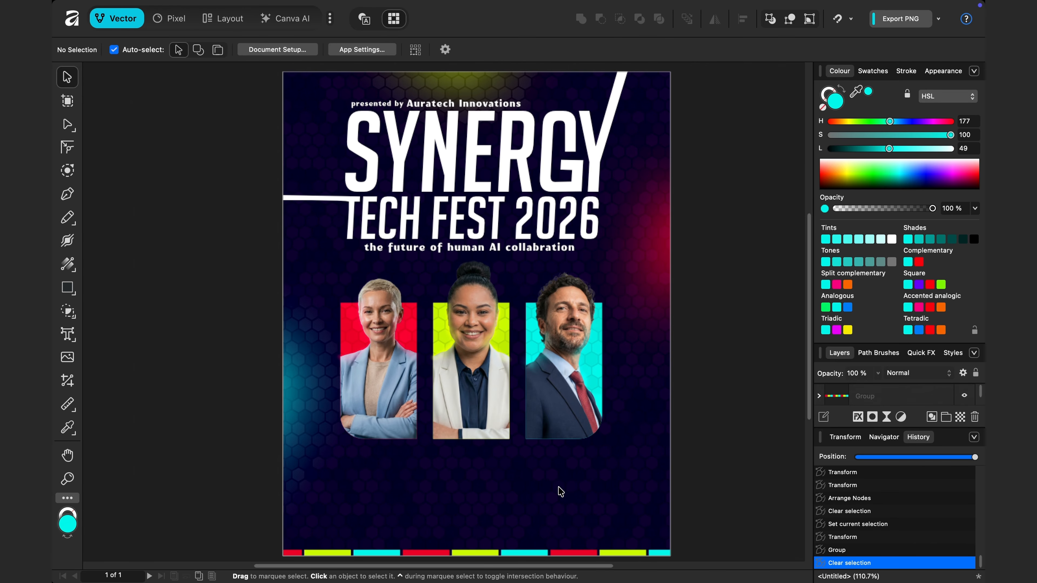
scroll(561, 491, "down", 1)
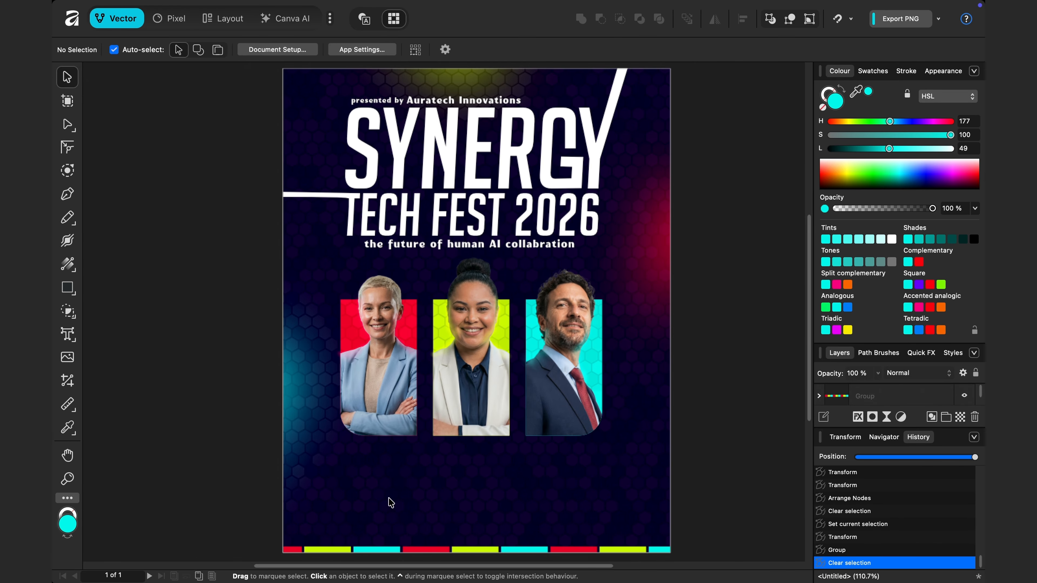
left_click(68, 334)
left_click(361, 458)
type("Ai")
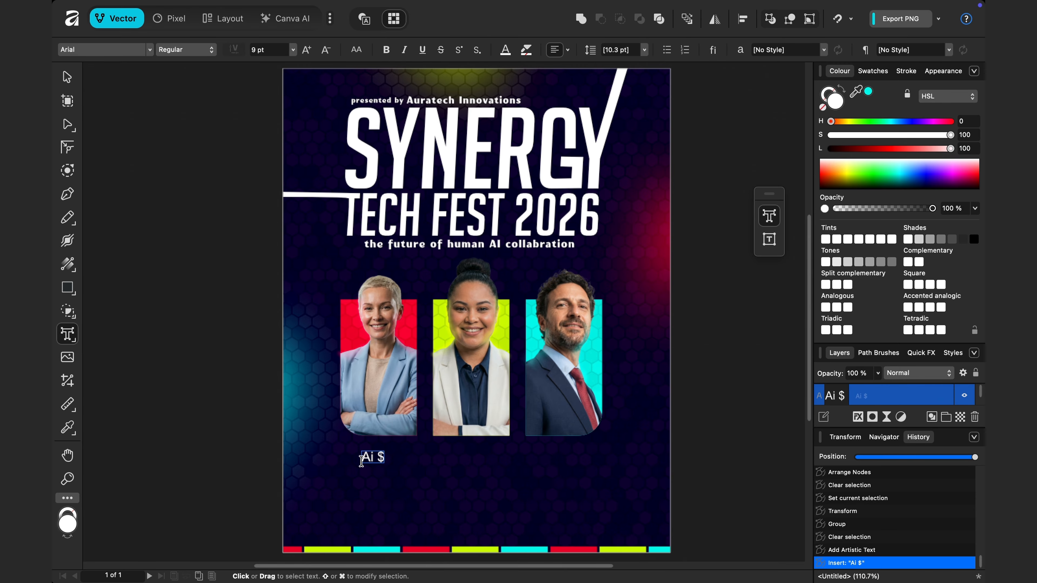
type(" $ Automation")
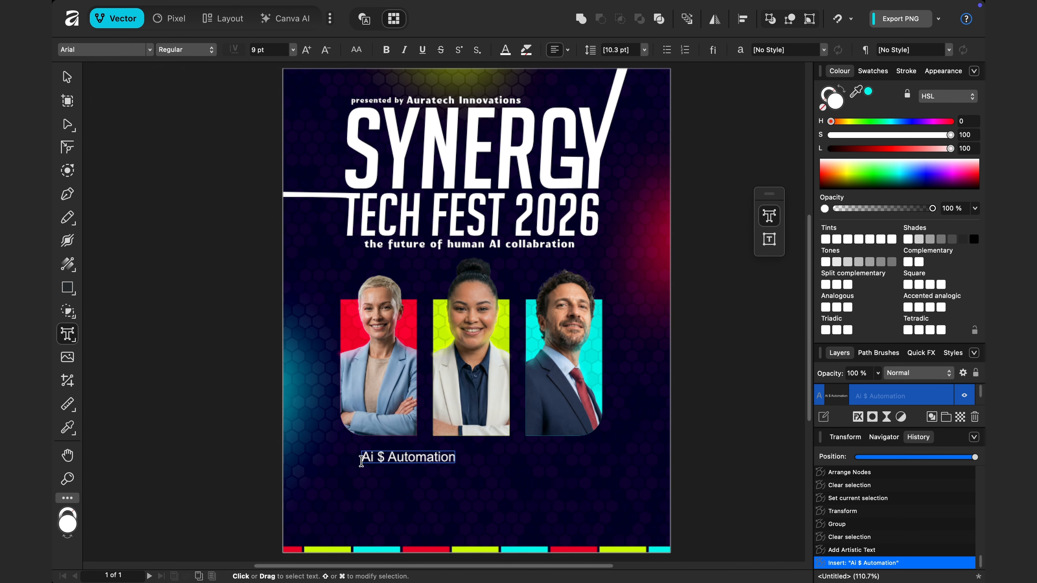
left_click(385, 458)
key("BackSpace")
type("&")
key("Escape")
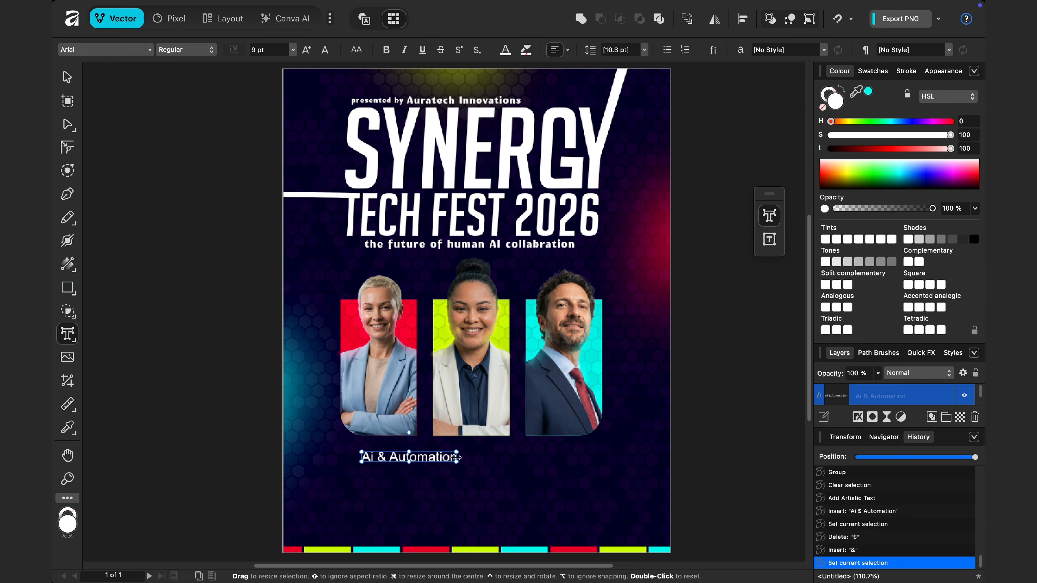
Step: Change the "Ai & Automation" text's font to Milanello
left_click_drag(455, 457, 360, 457)
left_click(95, 50)
scroll(260, 383, "down", 10)
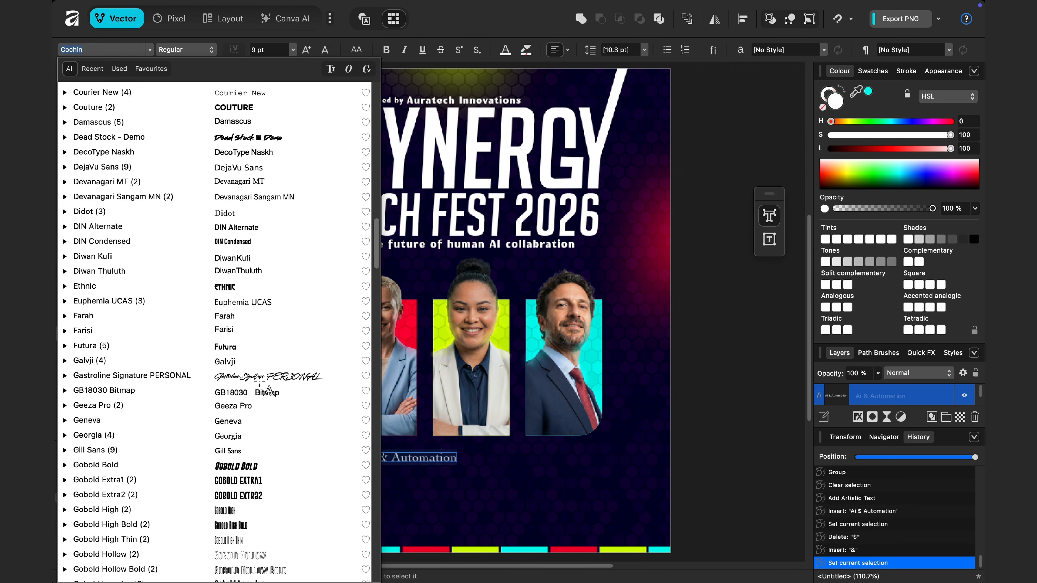
scroll(259, 384, "down", 20)
left_click(260, 380)
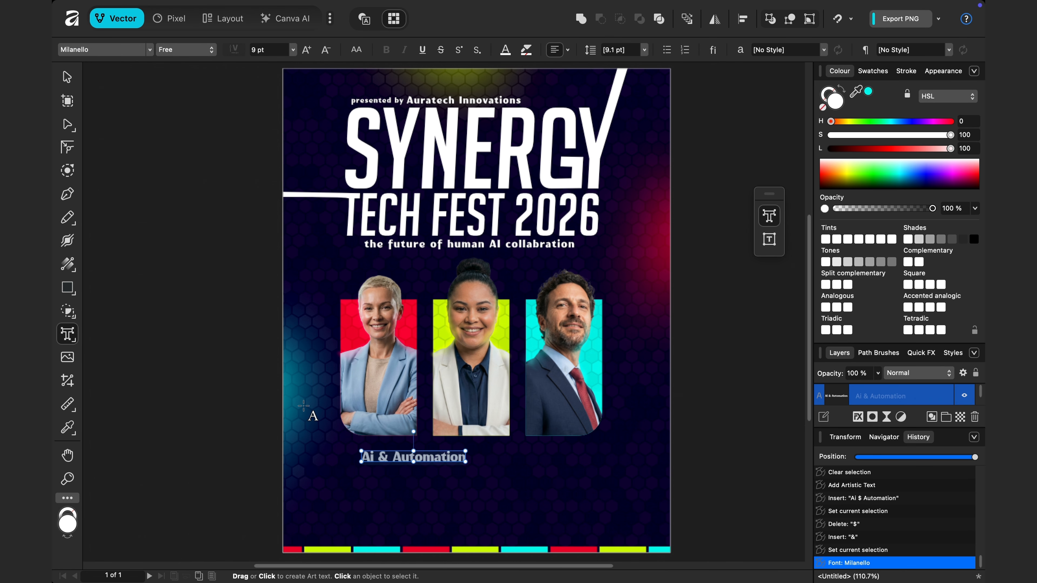
Step: Scale the "Ai & Automation" text to about 6.9 pt, reposition it below the panels and loosen its character spacing
key("Escape")
left_click_drag(465, 462, 442, 459)
mouse_move(430, 454)
left_mouse_down()
mouse_move(414, 455)
mouse_move(450, 458)
mouse_move(429, 469)
left_mouse_up()
key("alt+Right")
Step: Duplicate the "Ai & Automation" text directly below itself and replace the copy's wording with "Cloud Computing"
key("super+j")
key("shift+Down")
key("shift+Down")
key("shift+Down")
scroll(430, 455, "up", 1)
double_click(429, 470)
key("BackSpace")
key("BackSpace")
key("BackSpace")
key("BackSpace")
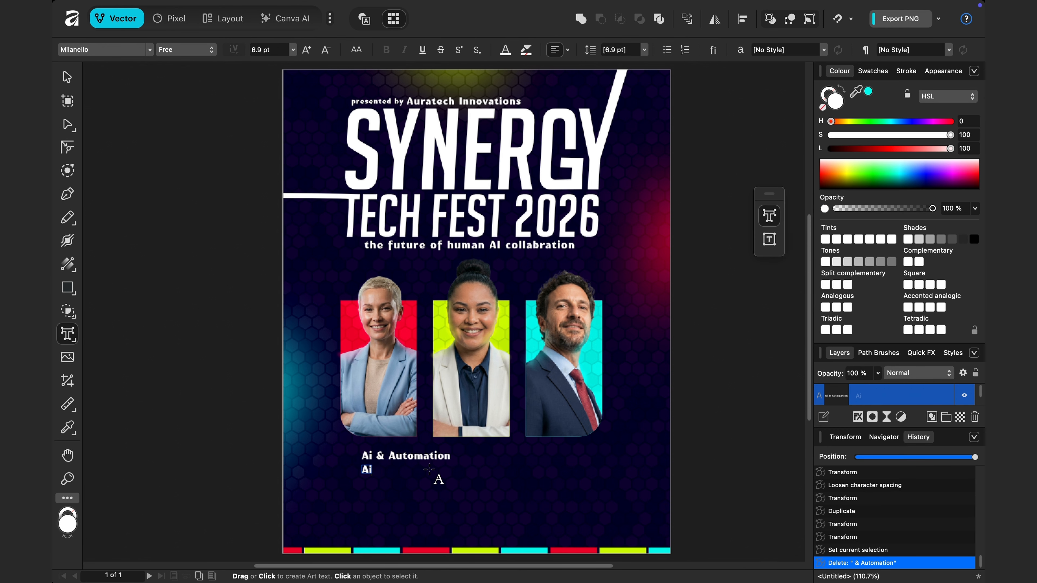
key("BackSpace")
key("BackSpace")
type("Cloud Computing")
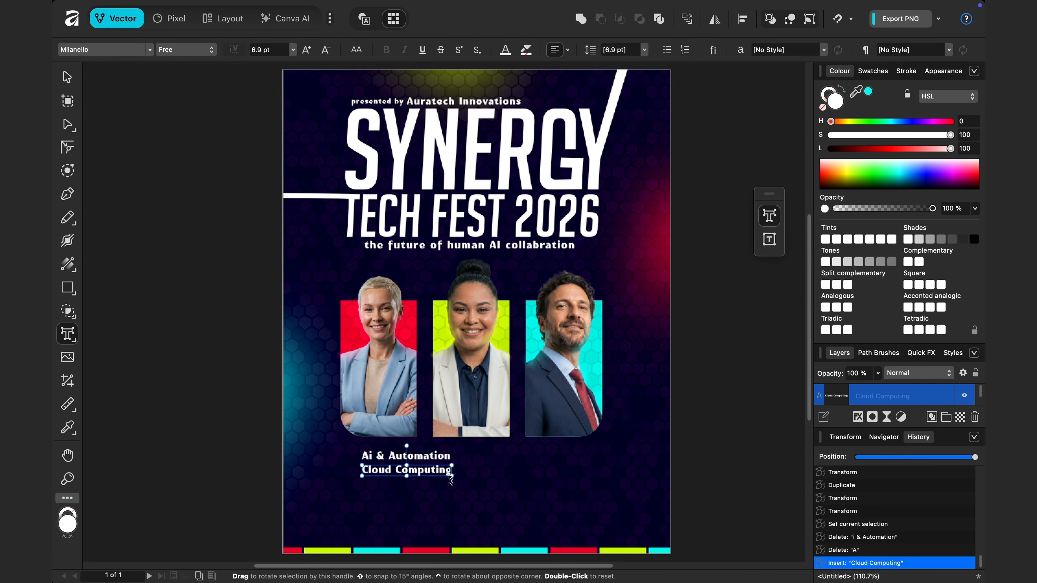
key("Escape")
Step: Copy the "Ai & Automation" text across to below the third portrait and replace its wording with "Cyber Security"
left_click(62, 79)
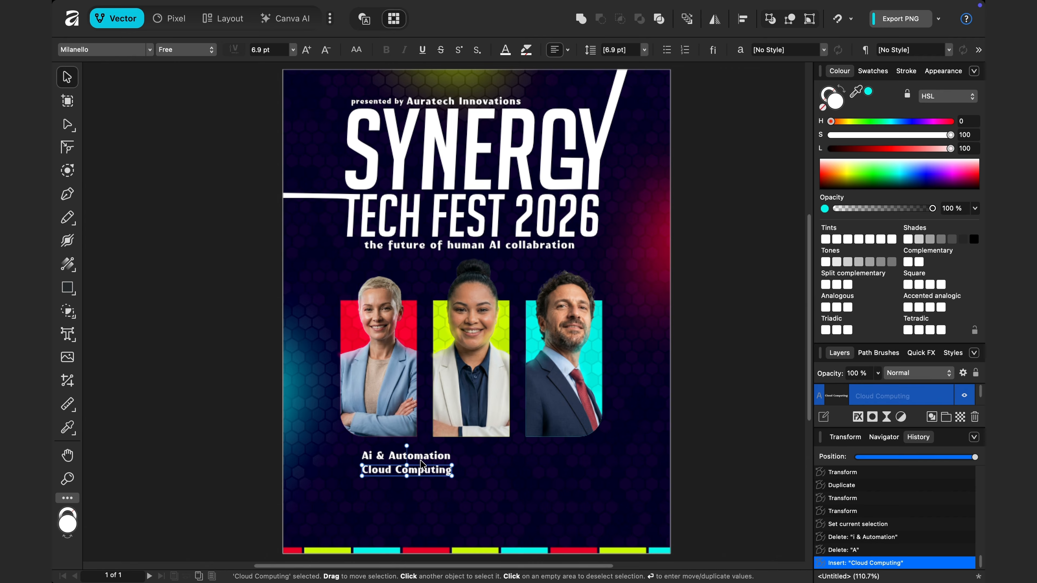
left_click_drag(420, 459, 565, 458)
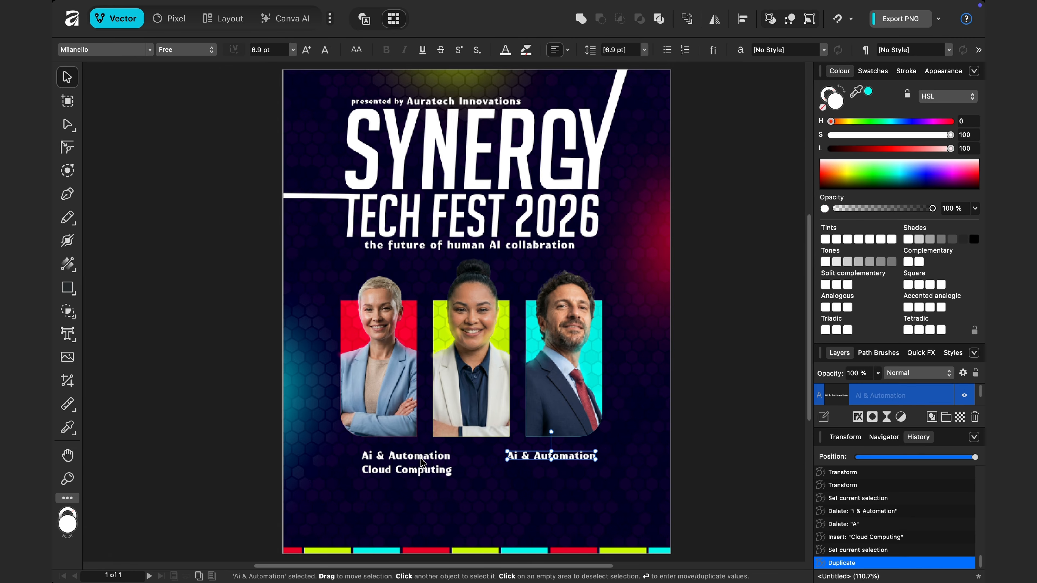
key("t")
left_click(590, 455)
key("BackSpace")
key("BackSpace")
key("BackSpace")
key("BackSpace")
key("BackSpace")
key("BackSpace")
key("BackSpace")
key("BackSpace")
key("BackSpace")
key("BackSpace")
key("BackSpace")
key("BackSpace")
key("BackSpace")
key("BackSpace")
key("BackSpace")
type("C")
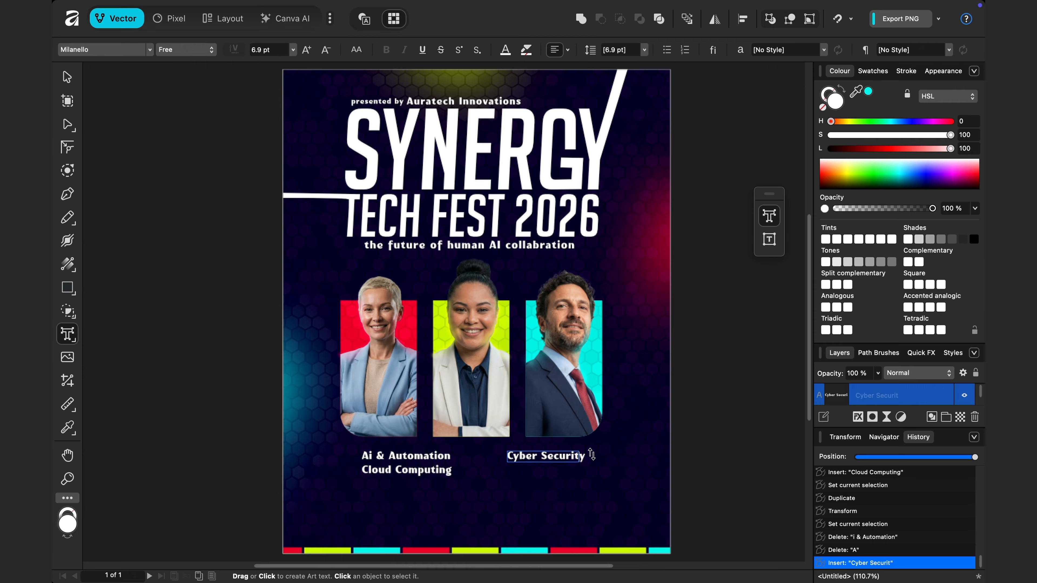
type("yber Security")
key("Escape")
Step: Shift "Cyber Security" slightly right, duplicate it directly below and replace the copy's wording with "Future Innovation"
left_click_drag(583, 457, 580, 481)
key("super+j")
key("t")
left_click(577, 469)
key("BackSpace")
key("BackSpace")
key("BackSpace")
key("BackSpace")
key("BackSpace")
key("BackSpace")
key("BackSpace")
key("BackSpace")
key("BackSpace")
key("BackSpace")
key("BackSpace")
key("BackSpace")
key("BackSpace")
key("BackSpace")
type("Fu")
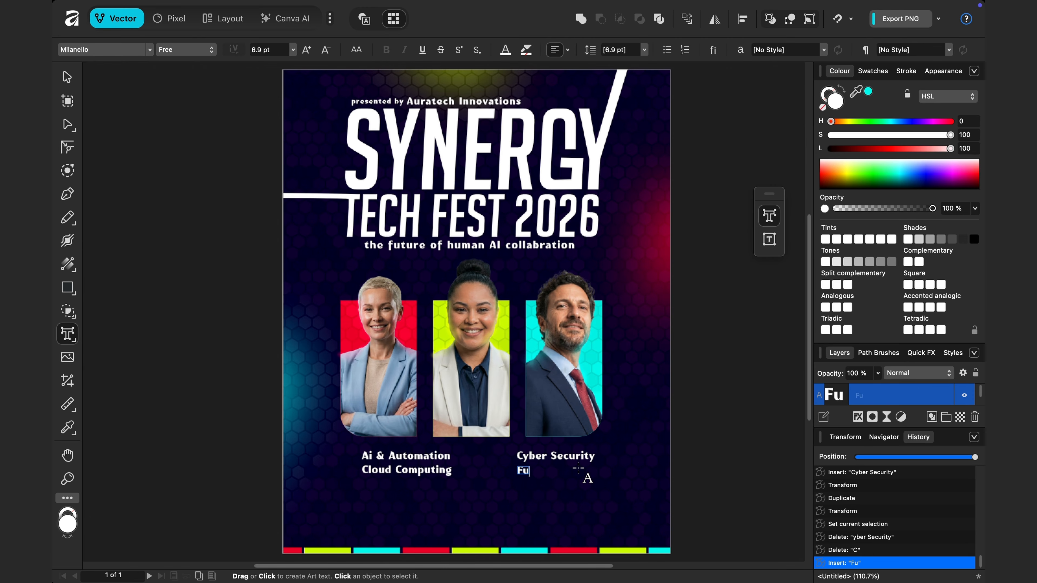
type("ture Innovation")
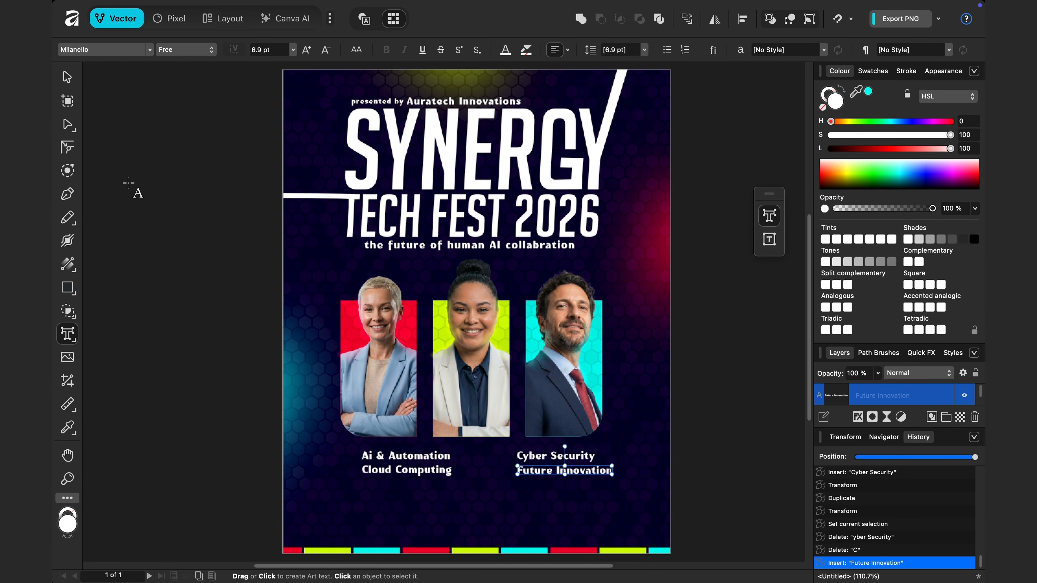
Step: Move the "Future Innovation" text left so its right end lines up with "Cyber Security" above
key("Escape")
left_click_drag(580, 473, 563, 474)
left_click(598, 488)
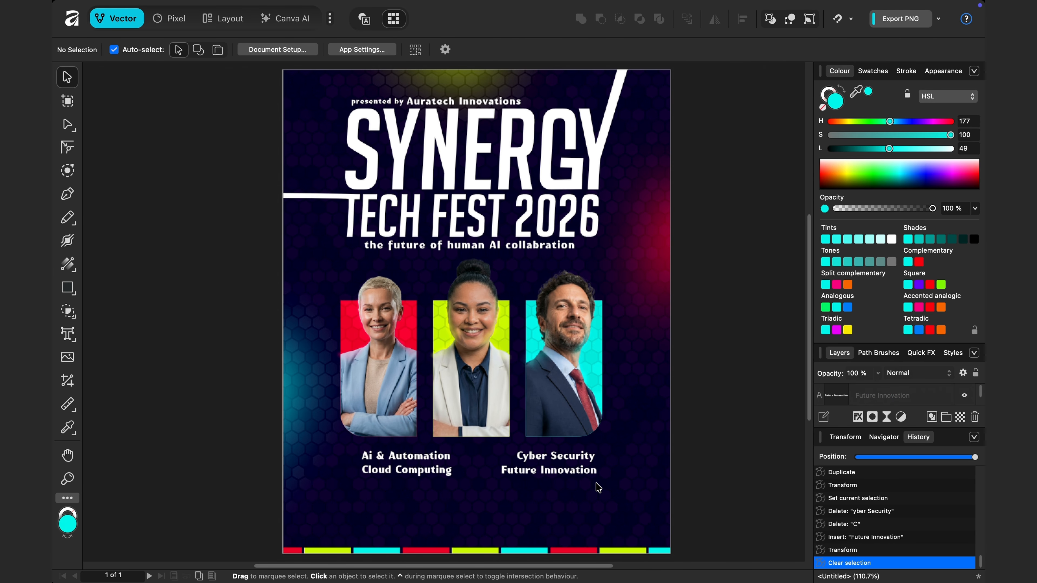
Step: Draw a circle 30 px wide and 30 px high just left of the "Ai & Automation" text
key("e")
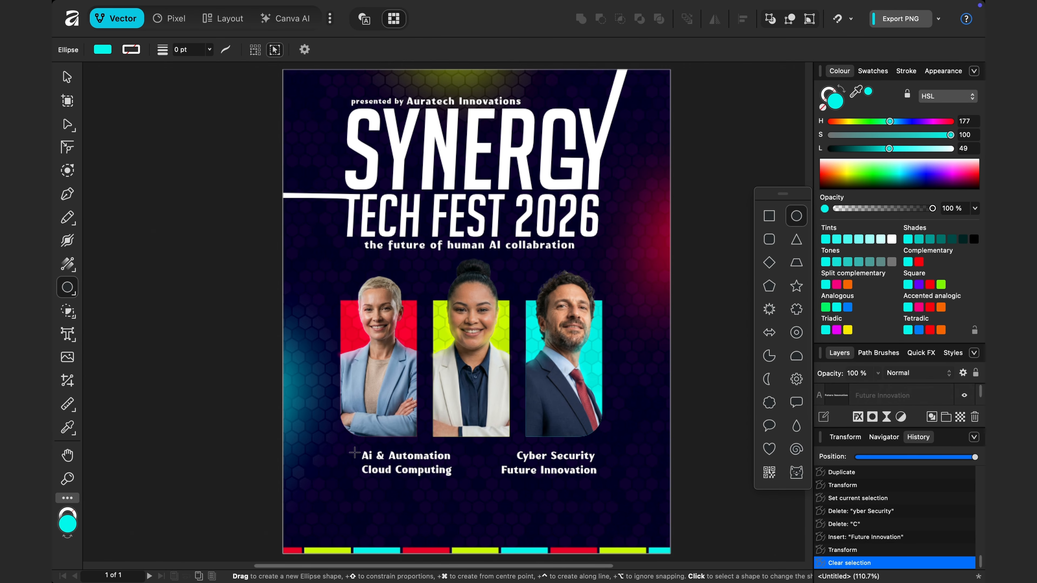
scroll(354, 452, "up", 5)
left_click_drag(351, 414, 375, 434)
key("super+2")
type("30")
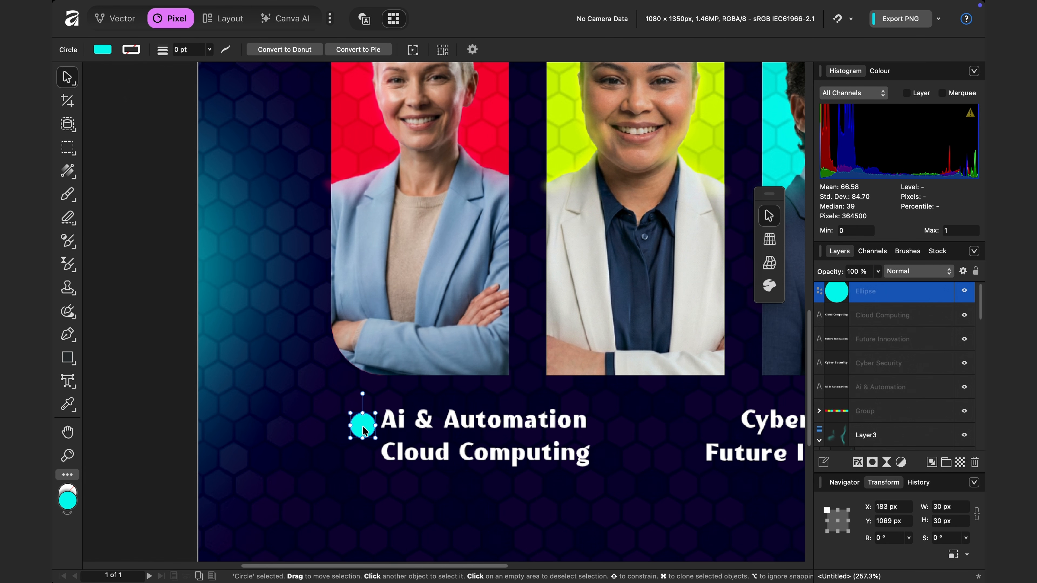
key("Return")
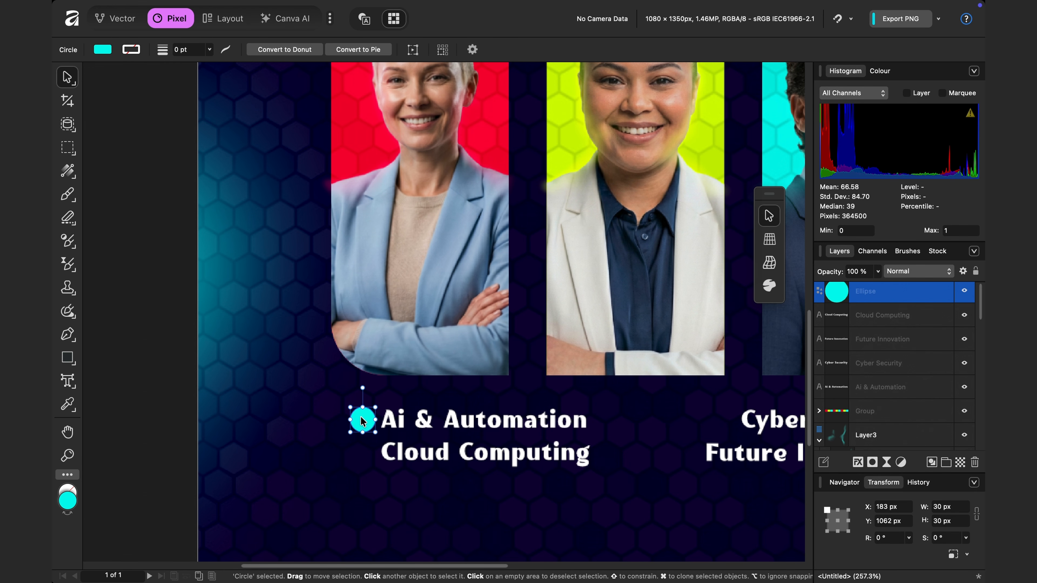
Step: Set the bullet circle's width and height to 25 px each
left_click(945, 506)
type("25")
key("Return")
type("25")
key("Return")
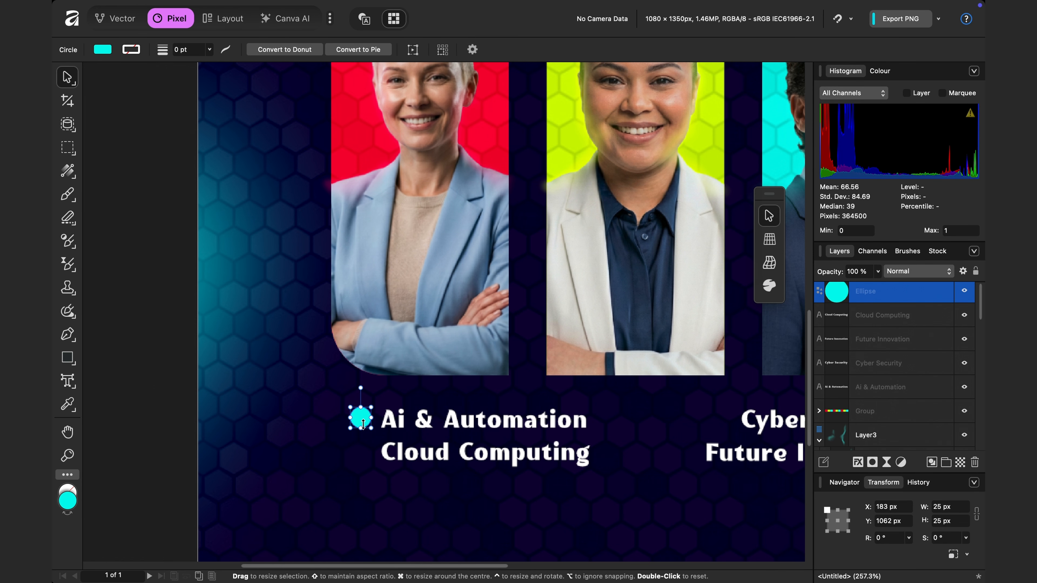
Step: Centre the circle vertically beside "Ai & Automation" and change its fill to white
left_click_drag(360, 418, 363, 420)
left_click(102, 50)
left_click_drag(187, 140, 224, 114)
left_click(357, 425)
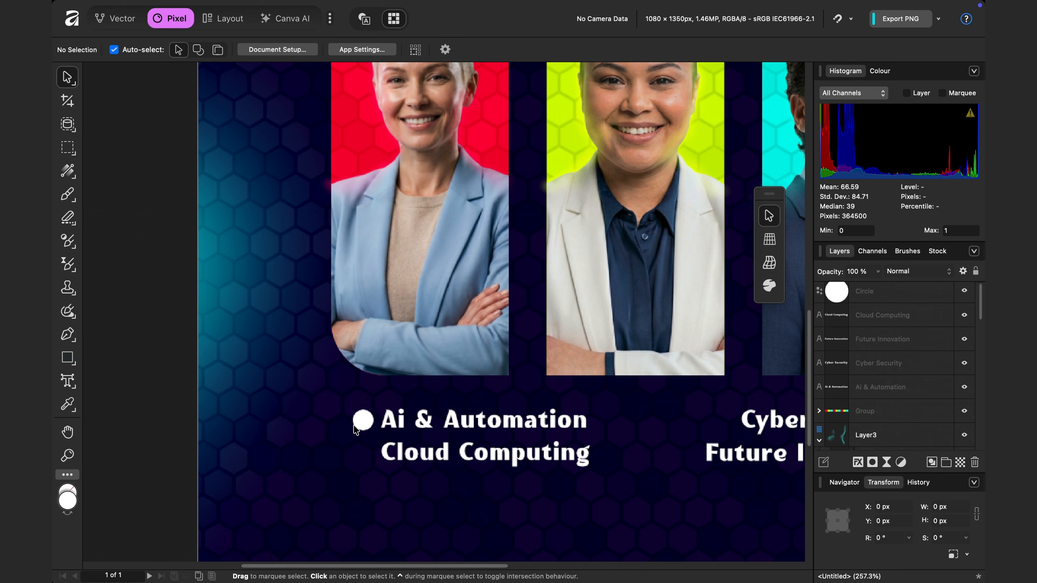
Step: Copy the white circle to the left of "Cloud Computing" and to the right of "Future Innovation" and "Cyber Security"
mouse_move(357, 425)
left_mouse_down()
mouse_move(360, 463)
mouse_move(323, 469)
mouse_move(696, 474)
mouse_move(574, 430)
mouse_move(361, 448)
left_mouse_up()
scroll(360, 460, "down", 5)
scroll(697, 474, "right", 5)
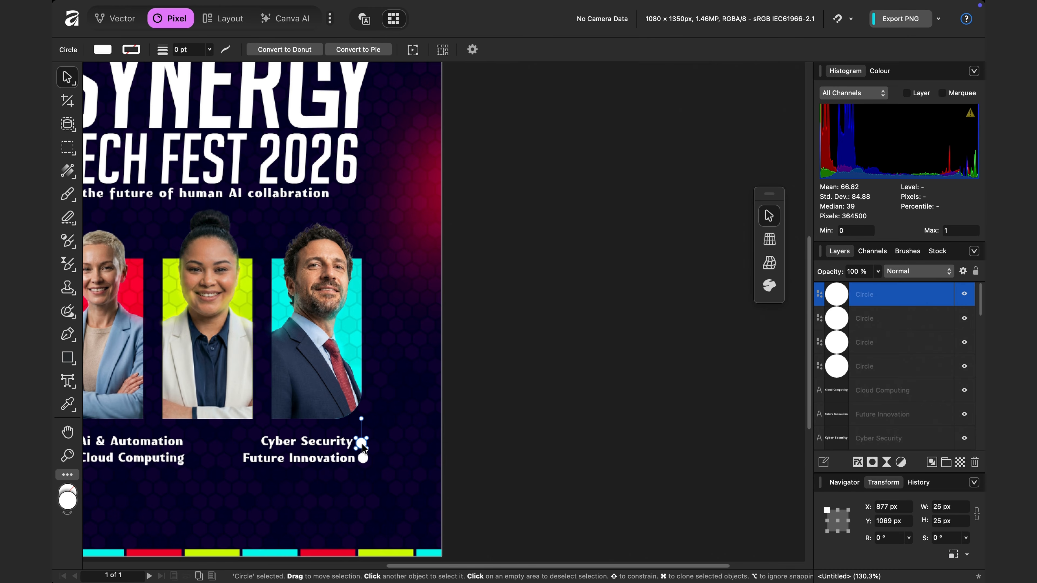
scroll(362, 447, "left", 5)
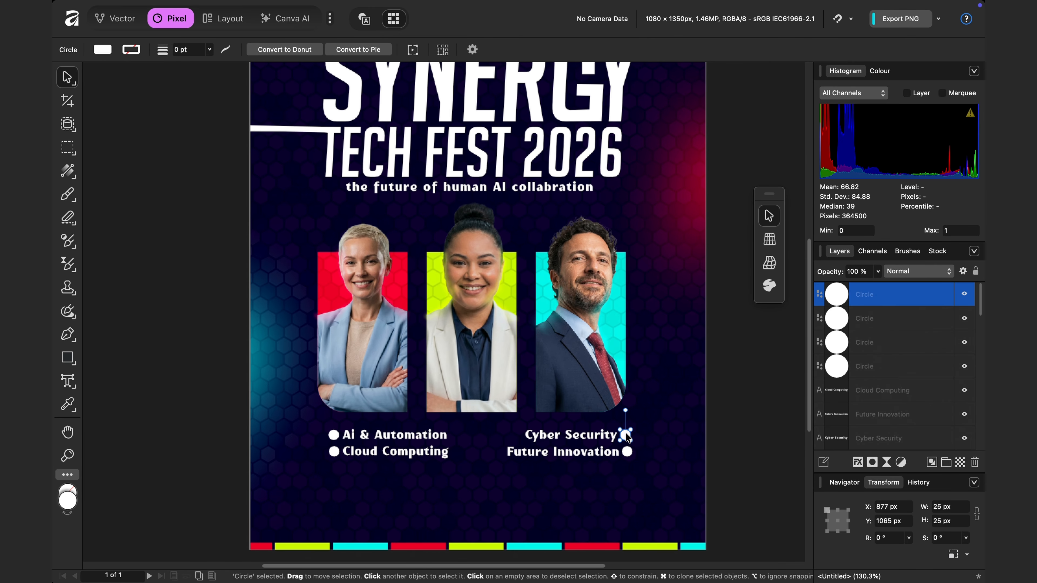
left_click(732, 454)
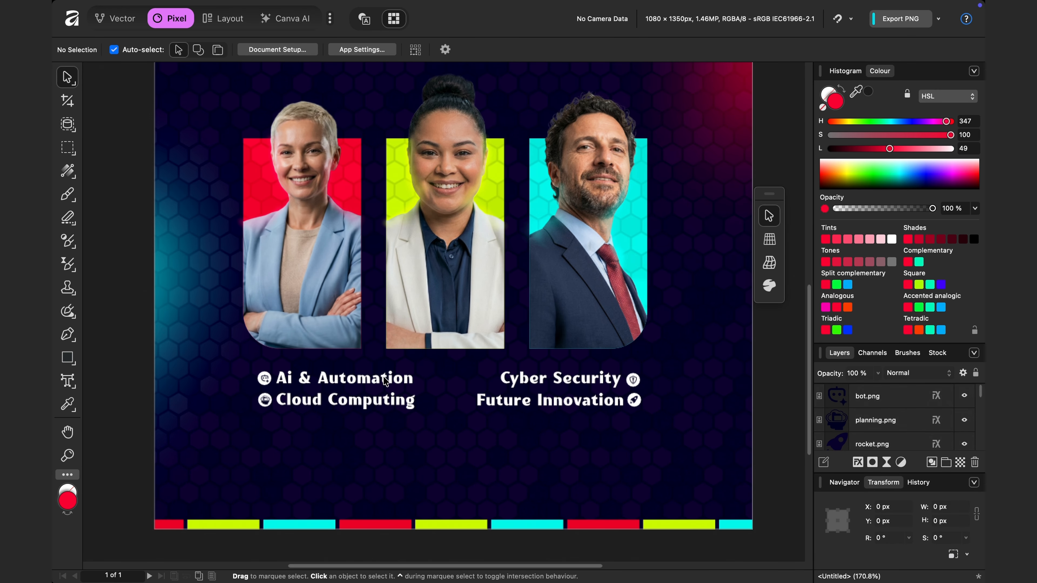
Step: Set the Pen tool to no fill and a red stroke, and place a line's starting point below "Cloud Computing"
left_click(67, 335)
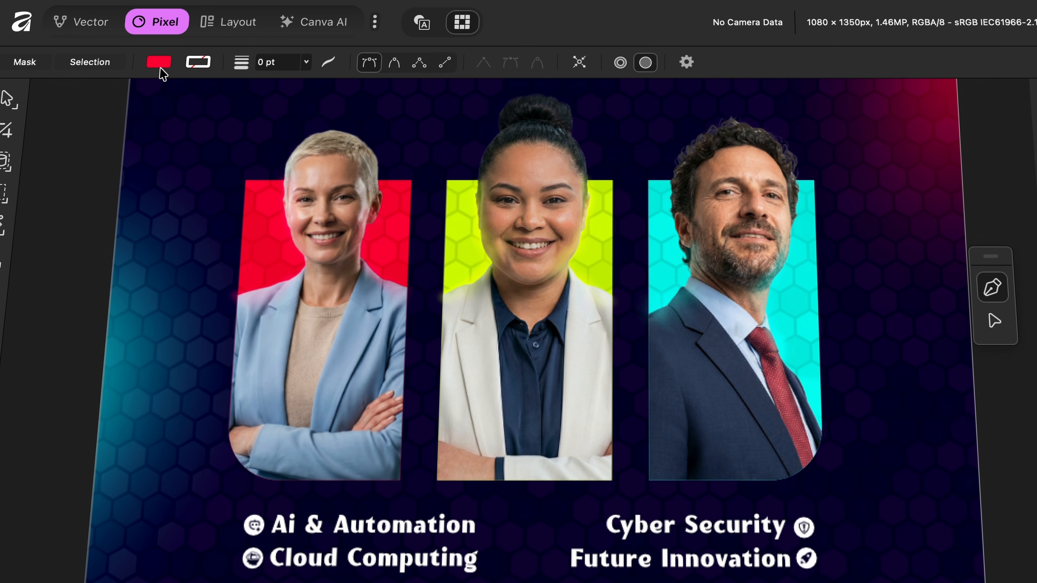
left_click(159, 62)
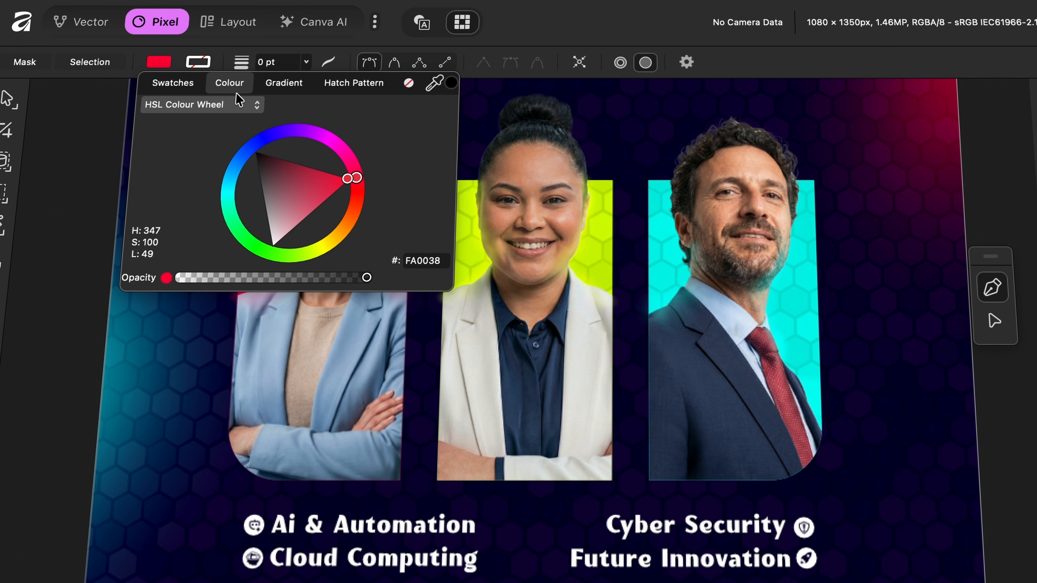
left_click(409, 84)
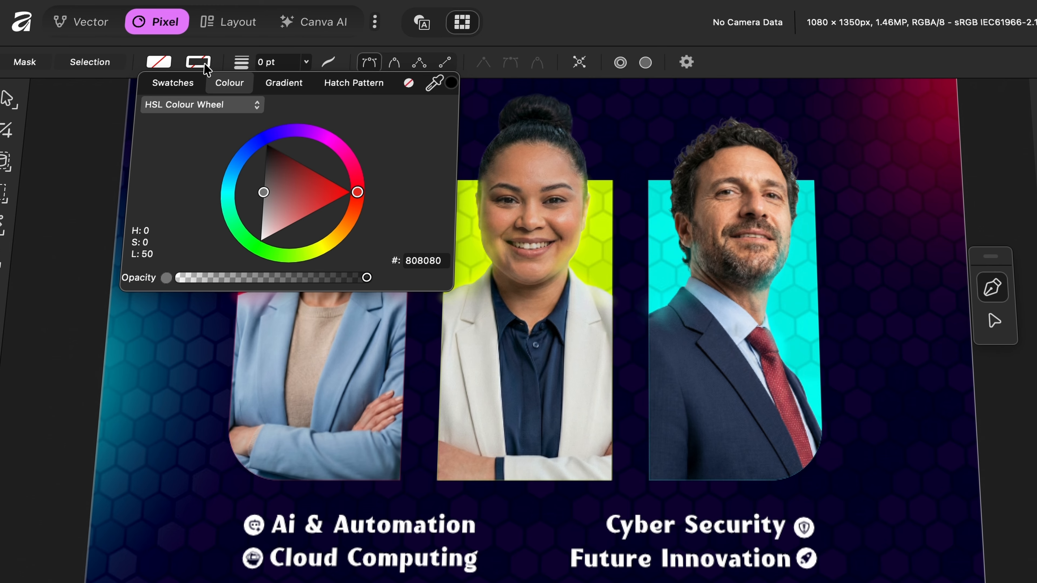
left_click(237, 84)
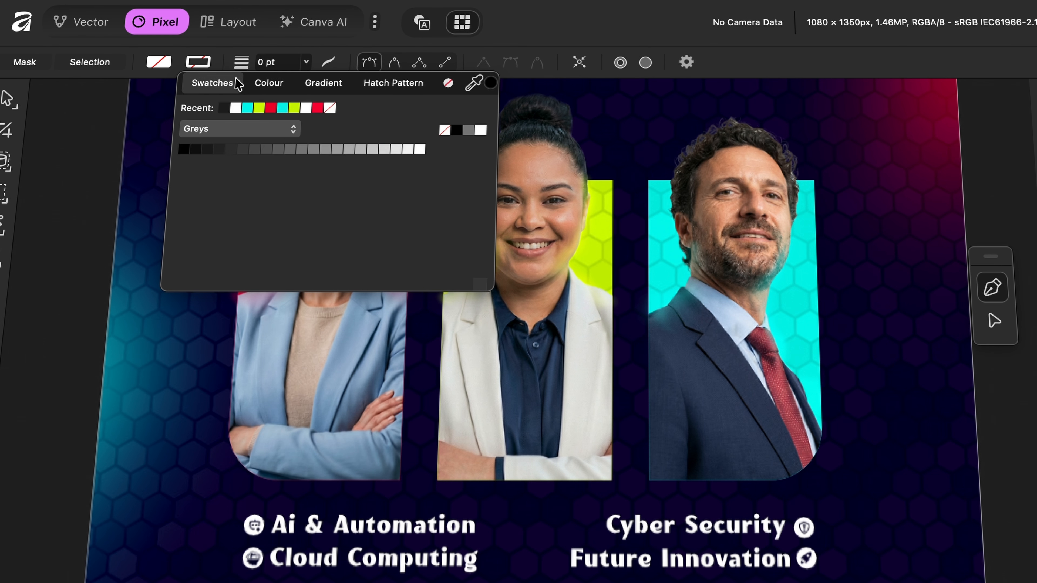
left_click(318, 108)
left_click(106, 151)
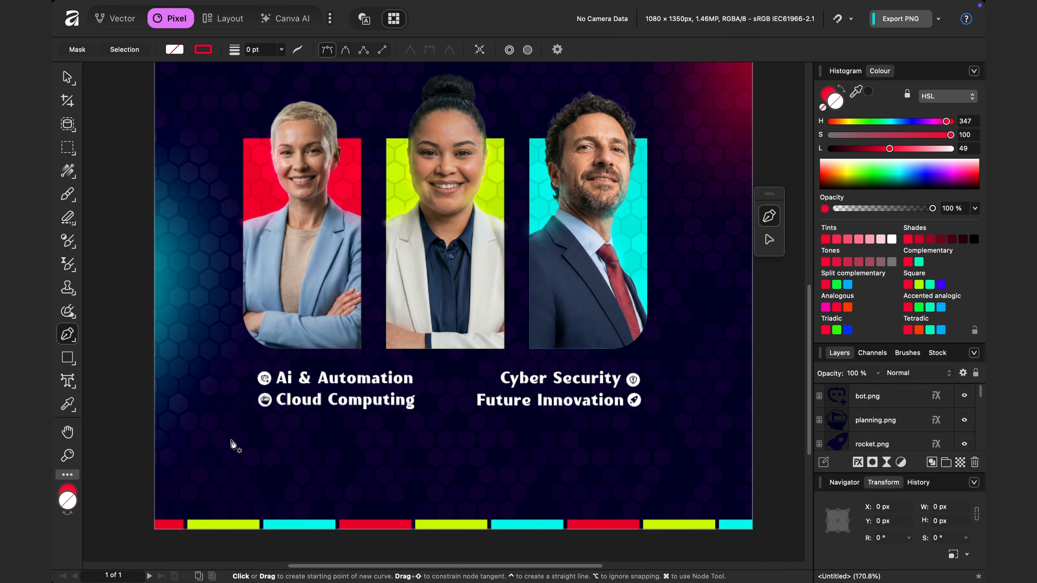
left_click(239, 428)
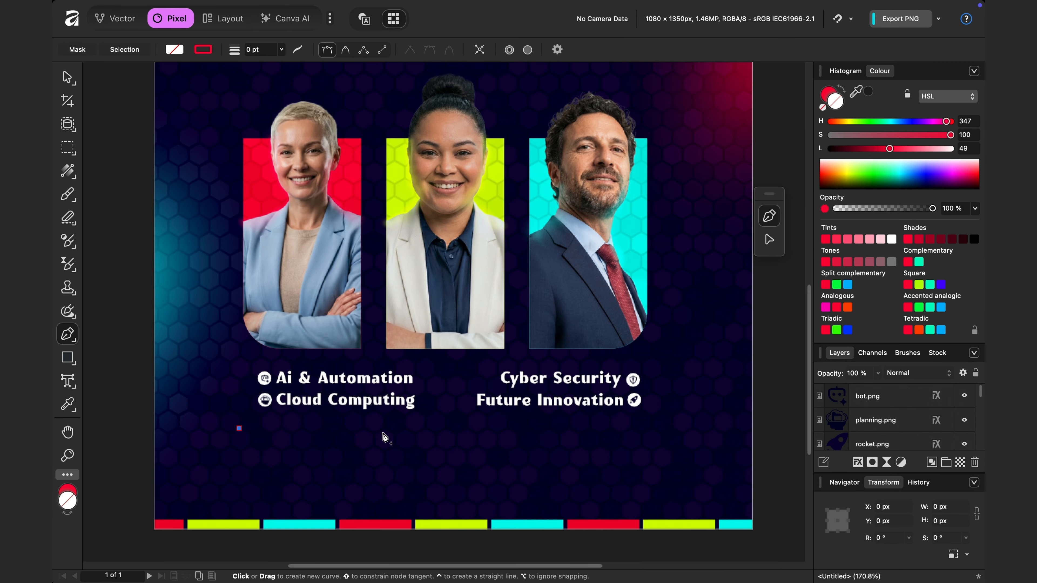
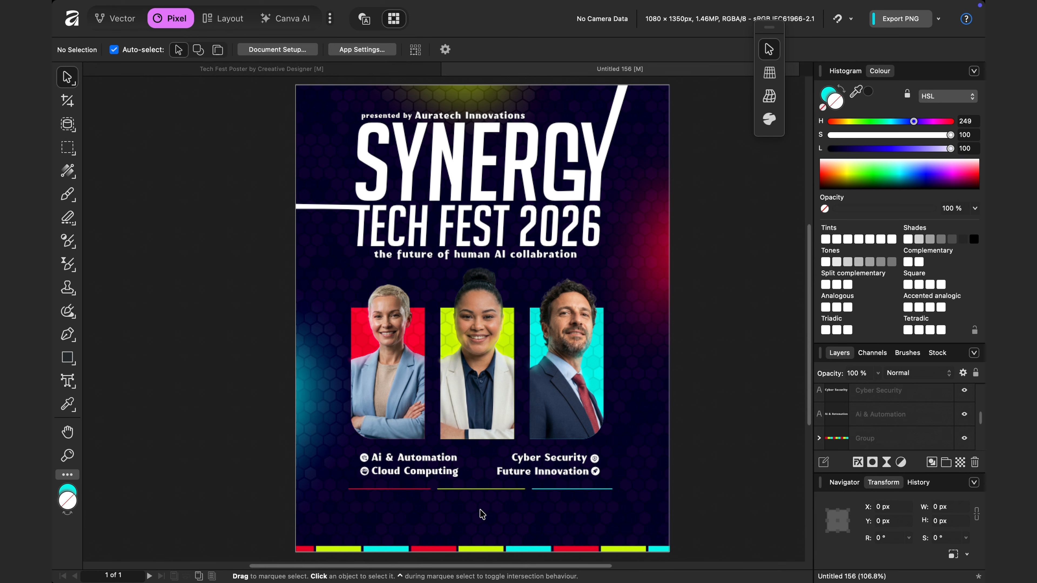
Step: Paste the organiser, venue address, time and date, and contact details texts and position them below the three coloured lines
left_click_drag(774, 29, 761, 260)
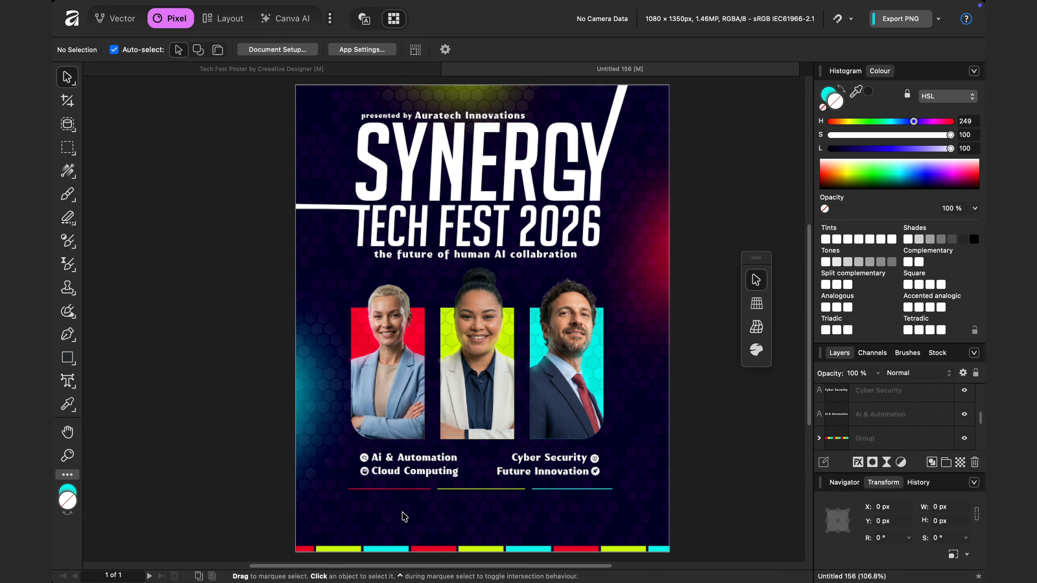
right_click(344, 522)
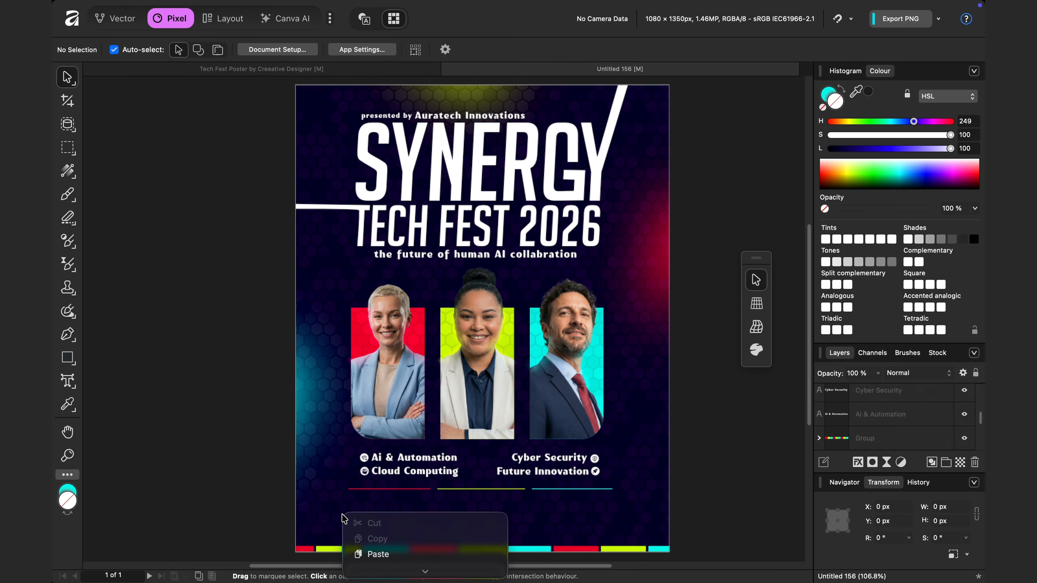
left_click(382, 549)
left_click_drag(529, 536, 525, 517)
Step: Move the tricolour strip group slightly up so more of it shows at the poster's bottom edge
left_click(546, 547)
left_click_drag(481, 545, 480, 536)
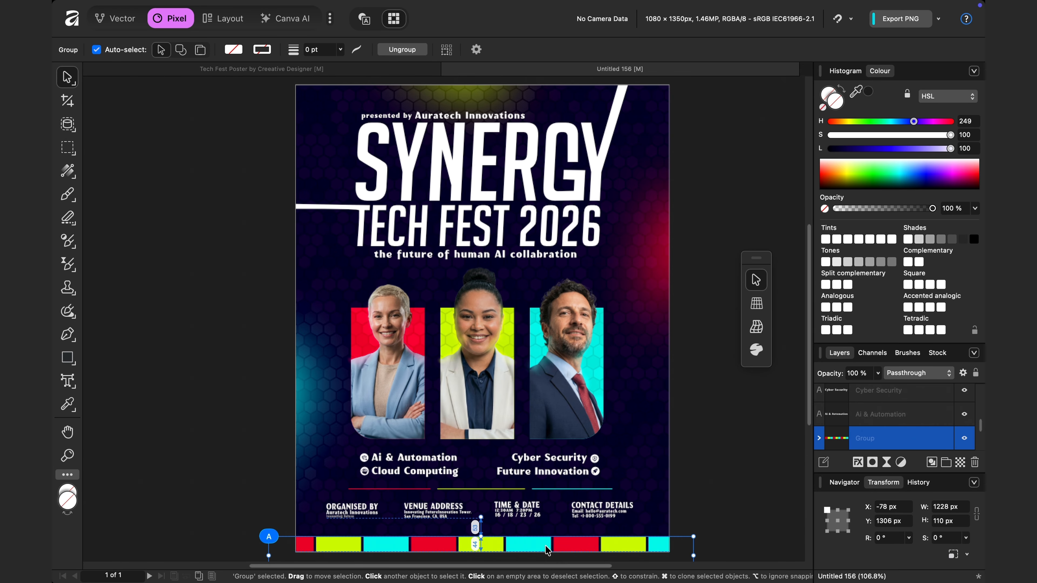
left_click(715, 504)
Step: Select all the event-detail texts and nudge them together slightly right and down between the coloured lines and the strip
left_click_drag(678, 524, 333, 486)
left_click_drag(443, 508, 444, 510)
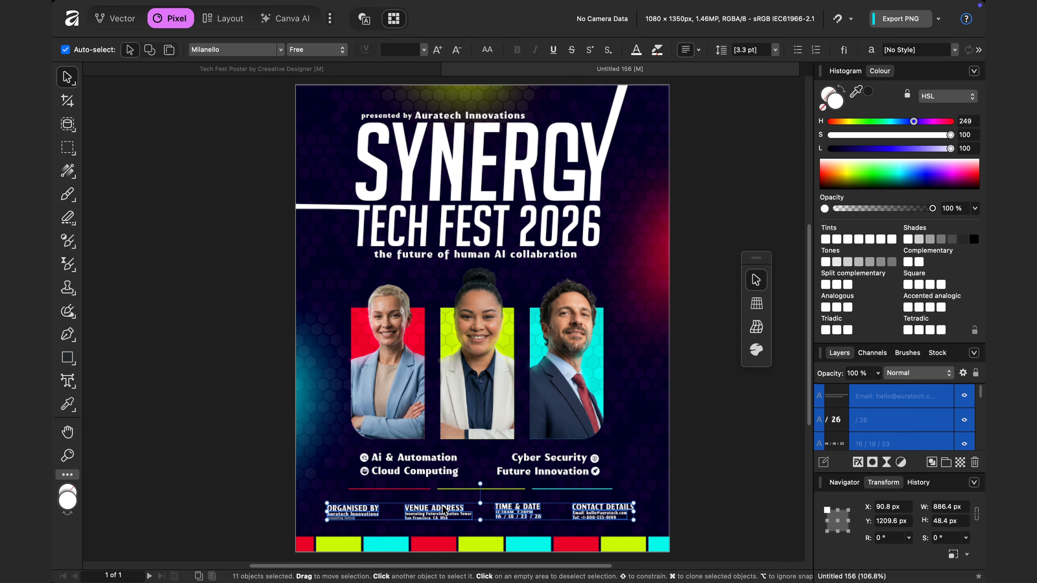
left_click(687, 490)
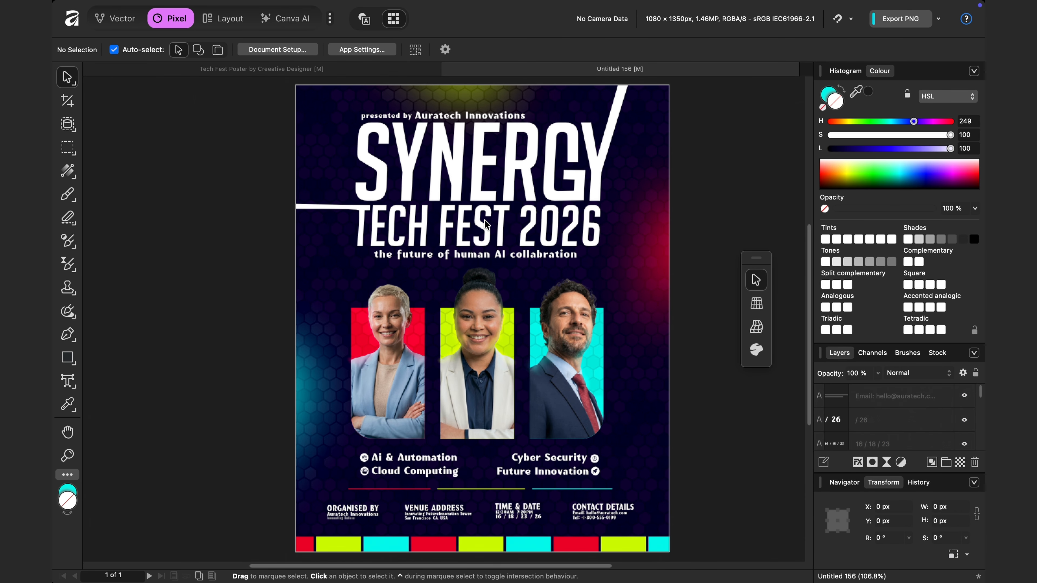
Step: Draw a near-horizontal Pen line from the end of "presented by Auratech Innovations" to above the Y of SYNERGY
scroll(548, 312, "up", 2)
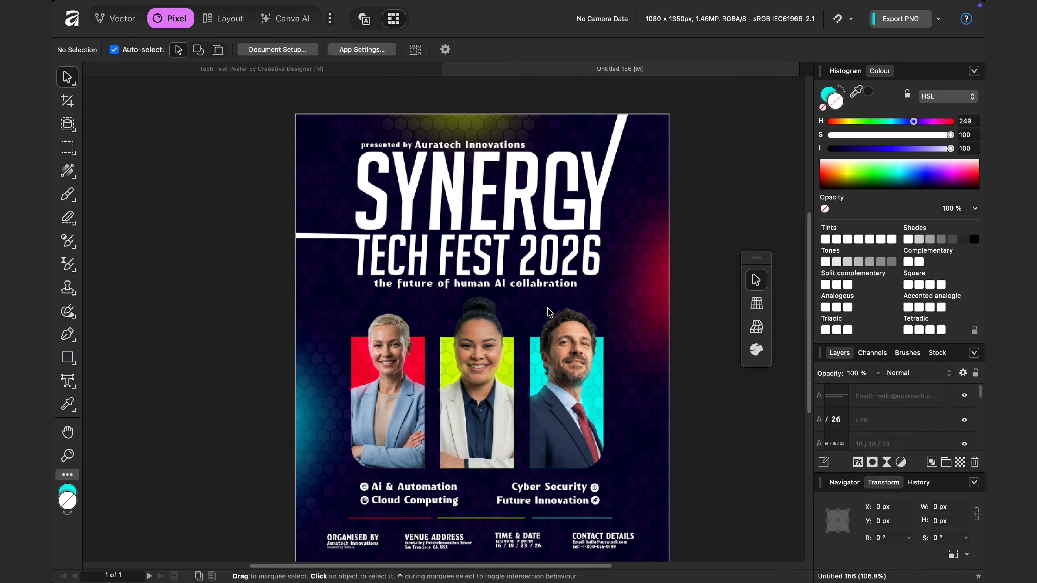
scroll(535, 206, "down", 2)
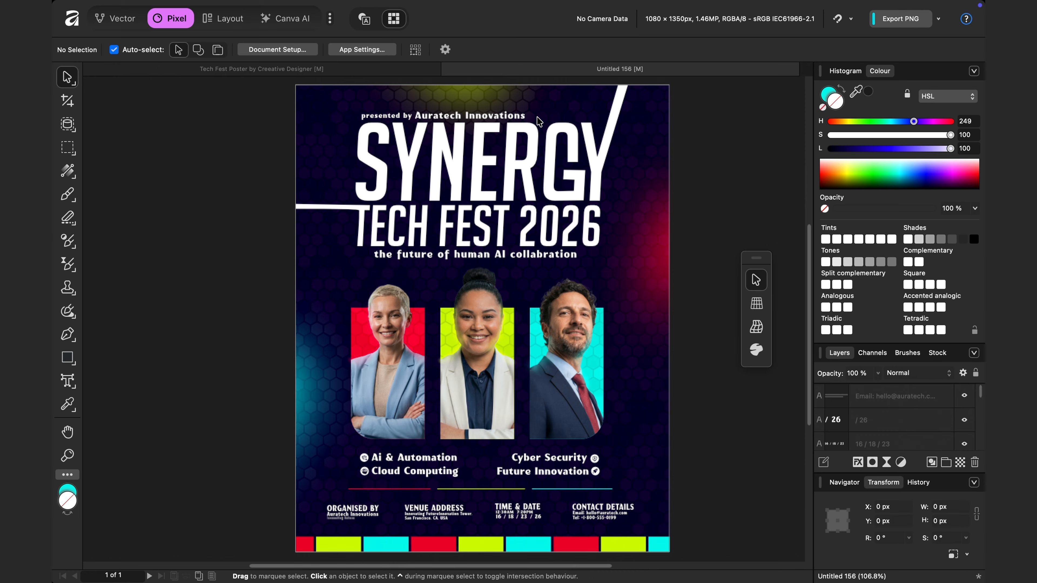
left_click(68, 334)
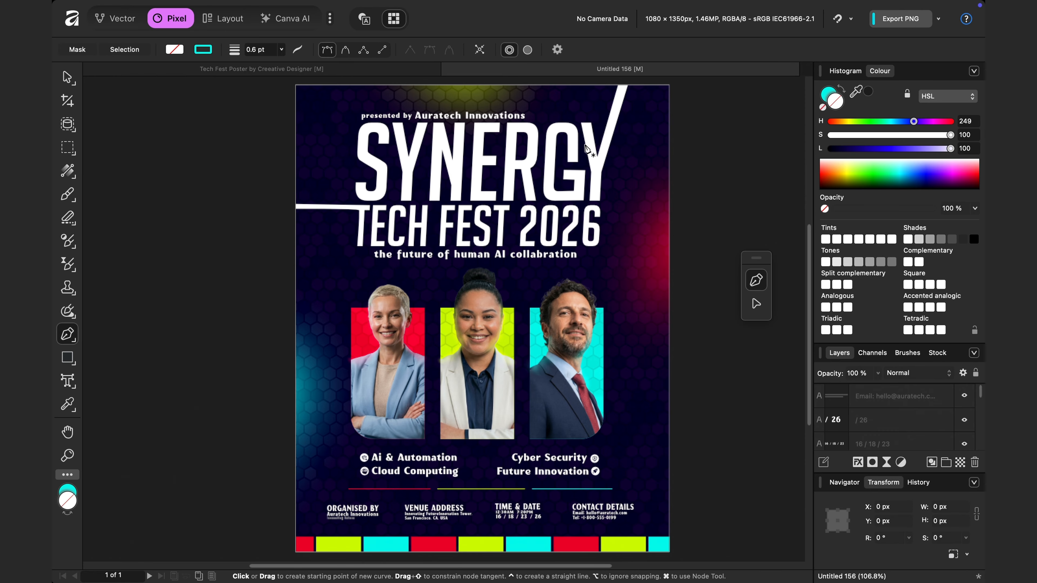
left_click(530, 116)
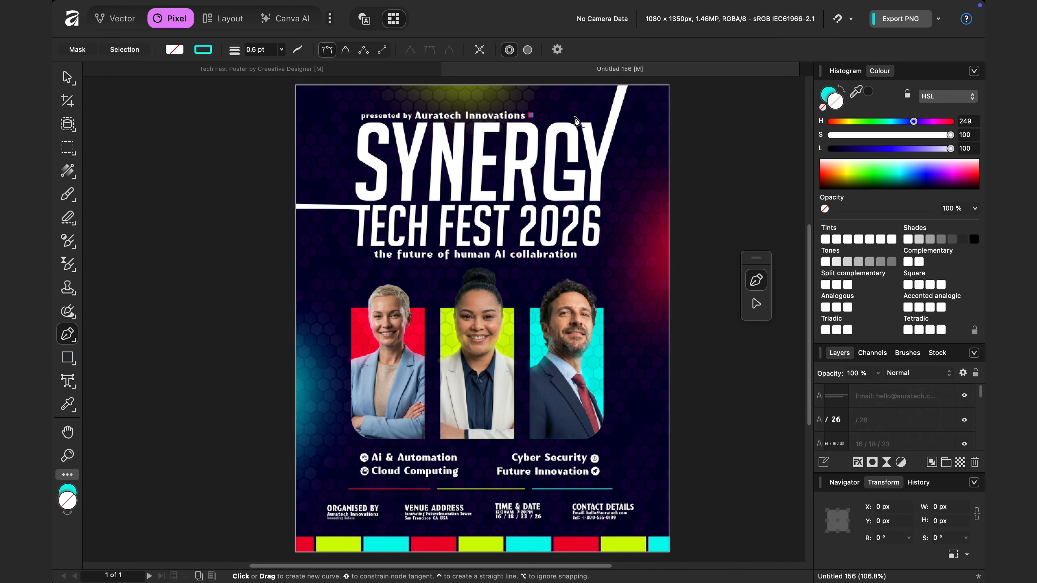
left_click(589, 115)
Step: Change the new line's stroke colour to white (FFFFFF) and set its width to 0.85 pt
left_click(203, 50)
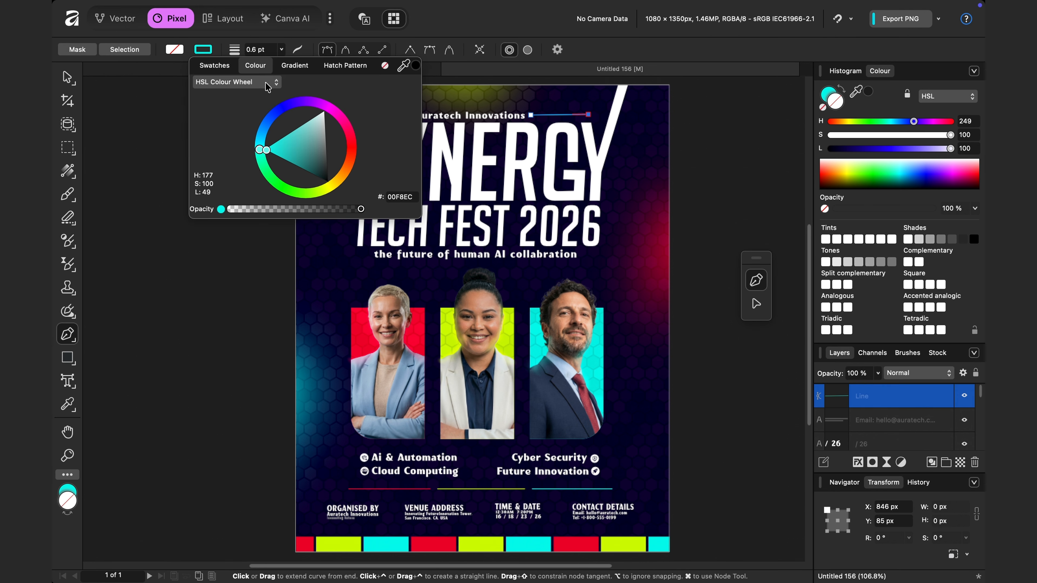
left_click_drag(266, 150, 323, 110)
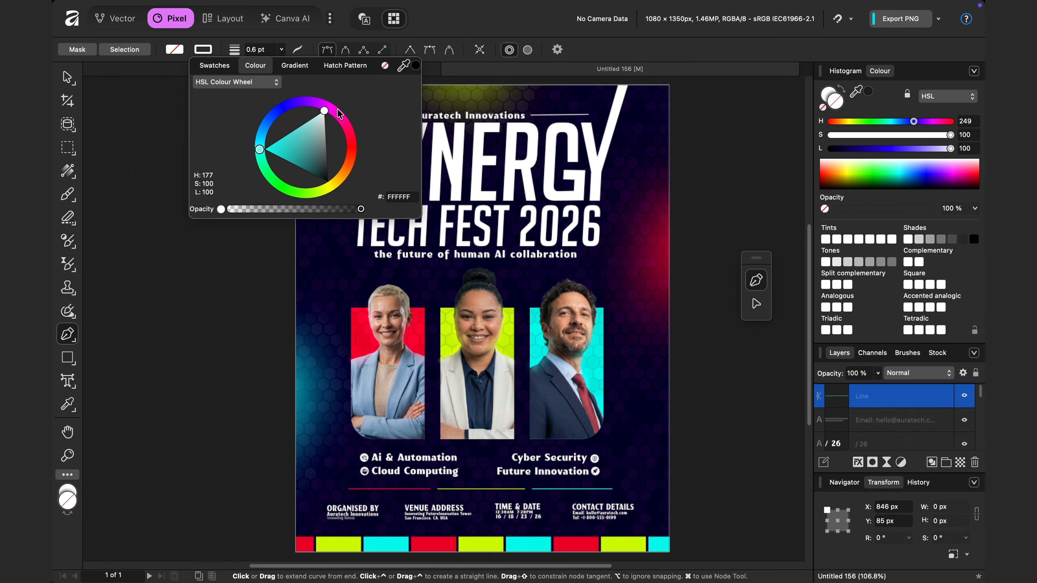
left_click(281, 50)
left_click(282, 49)
left_click_drag(283, 64, 286, 63)
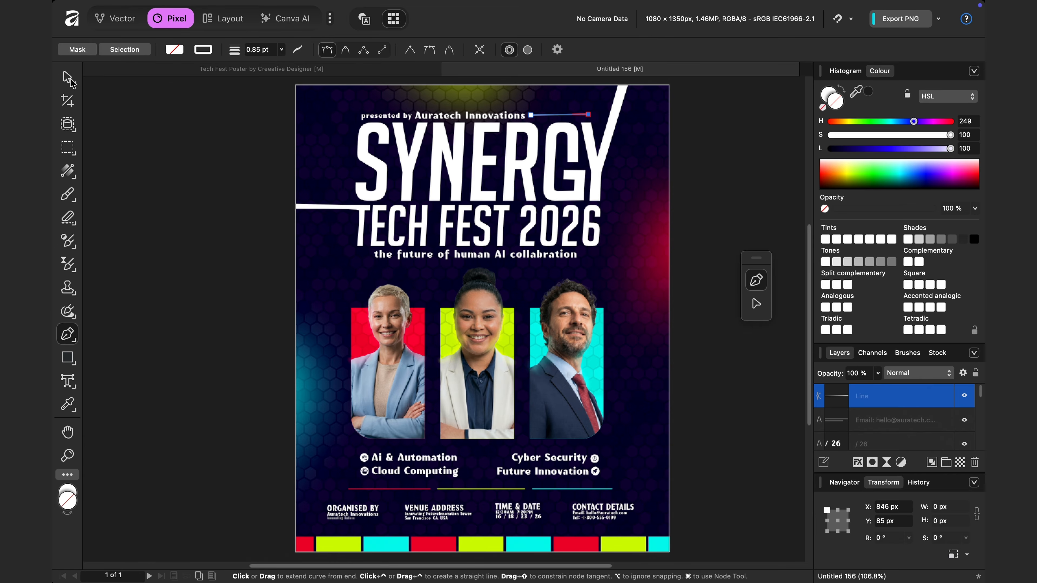
Step: Shift the white line beside "Auratech Innovations" slightly left and set its rotation to 0°
left_click(68, 79)
left_click(216, 133)
left_click(552, 117)
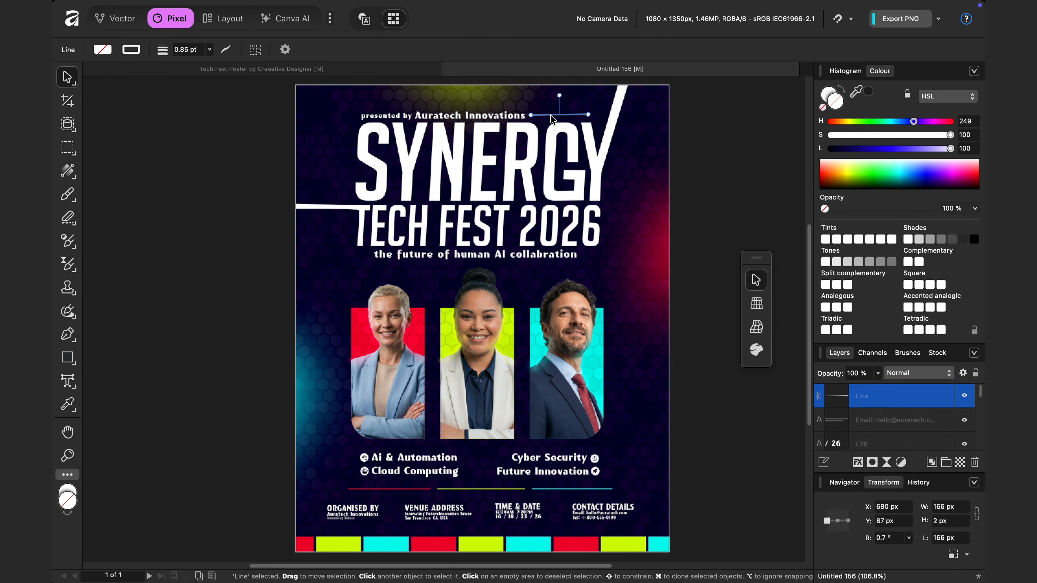
left_click_drag(550, 115, 551, 121)
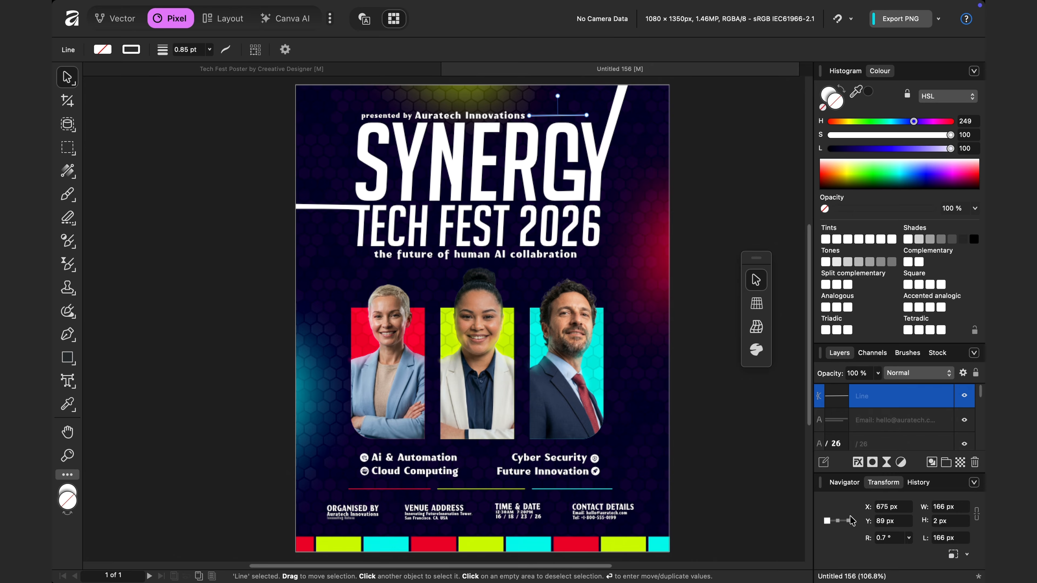
left_click(889, 537)
type("0")
key("Return")
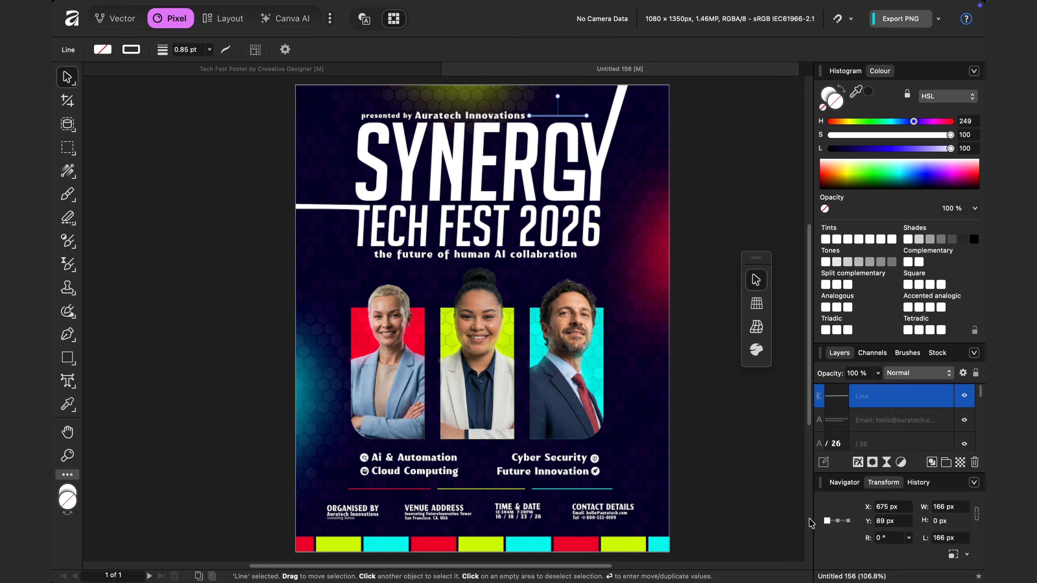
left_click(701, 452)
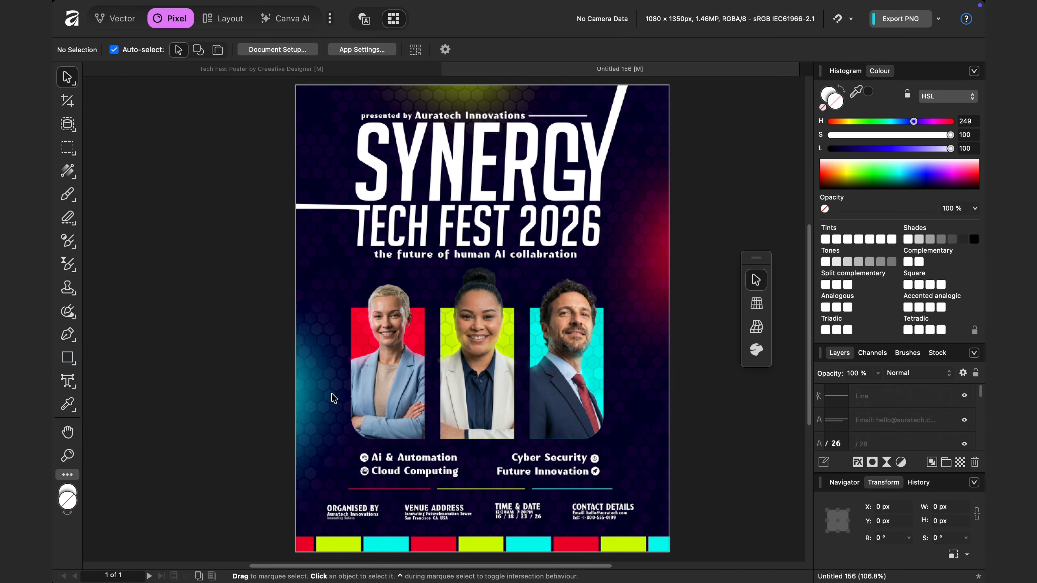
Step: Draw a rectangle about 172 × 54 px overlapping the outer edge of the red-backed portrait at jacket height
scroll(599, 404, "up", 3)
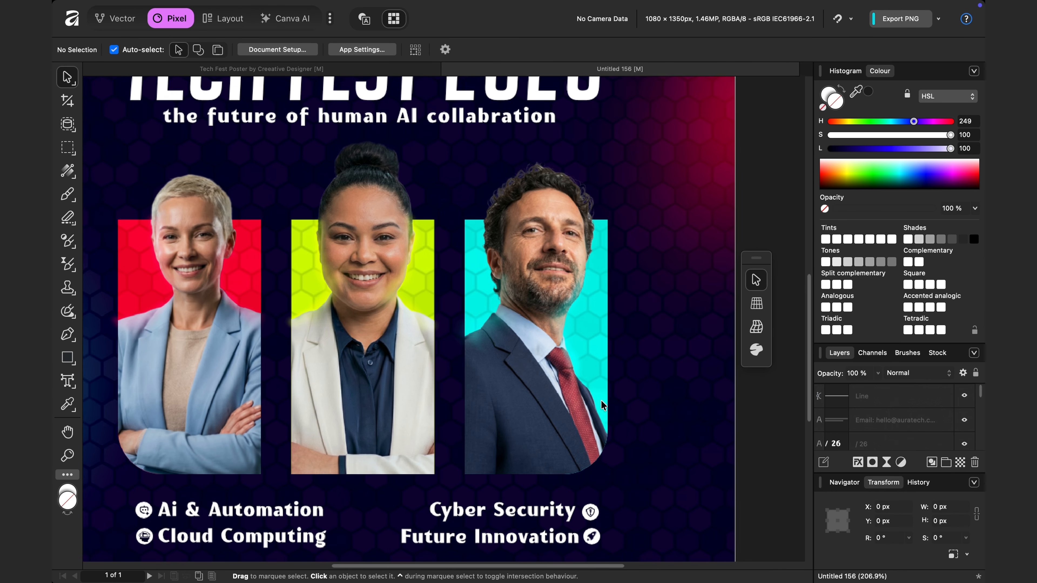
scroll(601, 404, "down", 3)
scroll(601, 404, "left", 3)
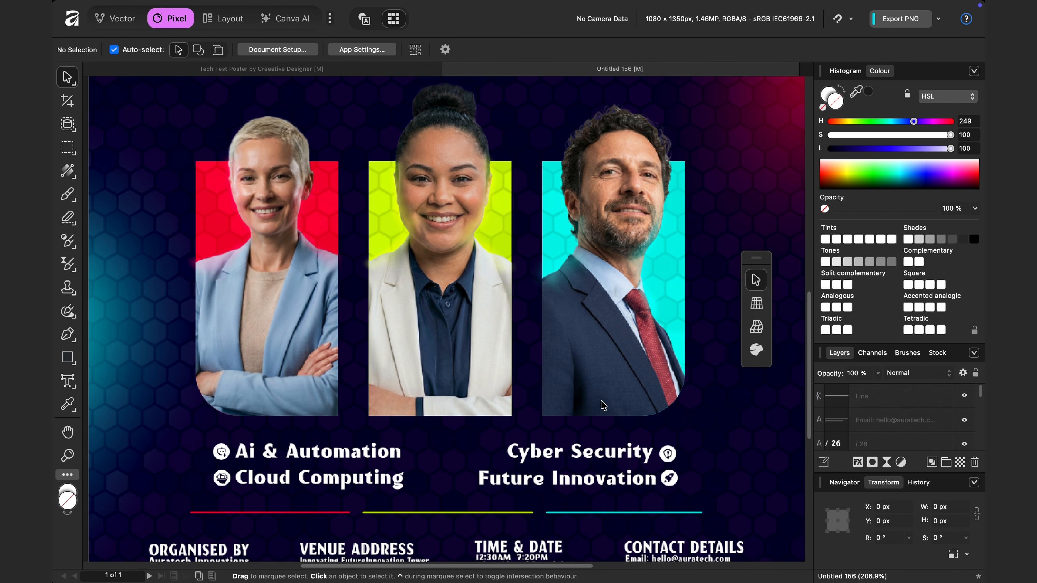
scroll(601, 401, "right", 1)
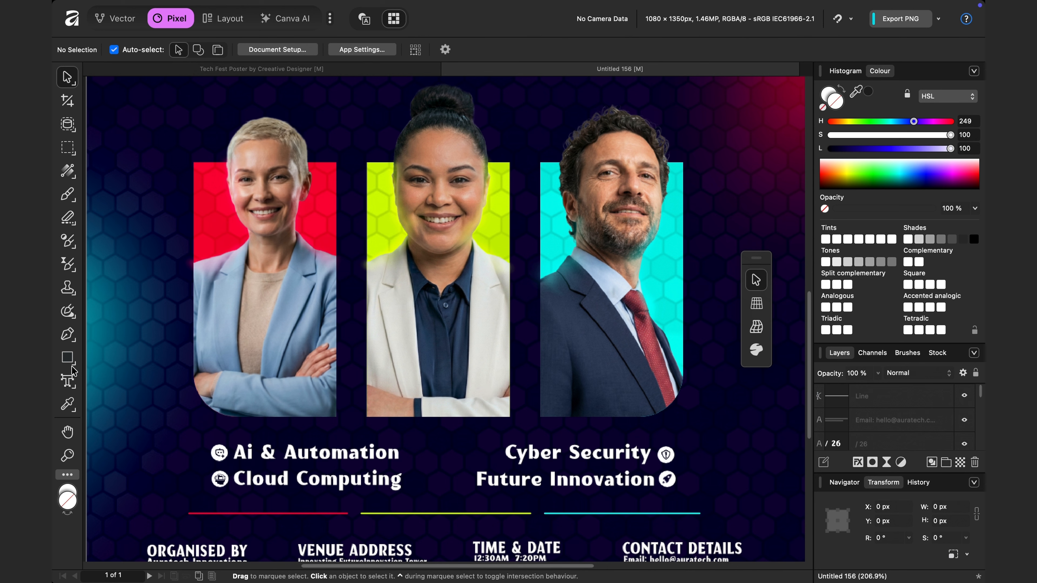
left_click(68, 357)
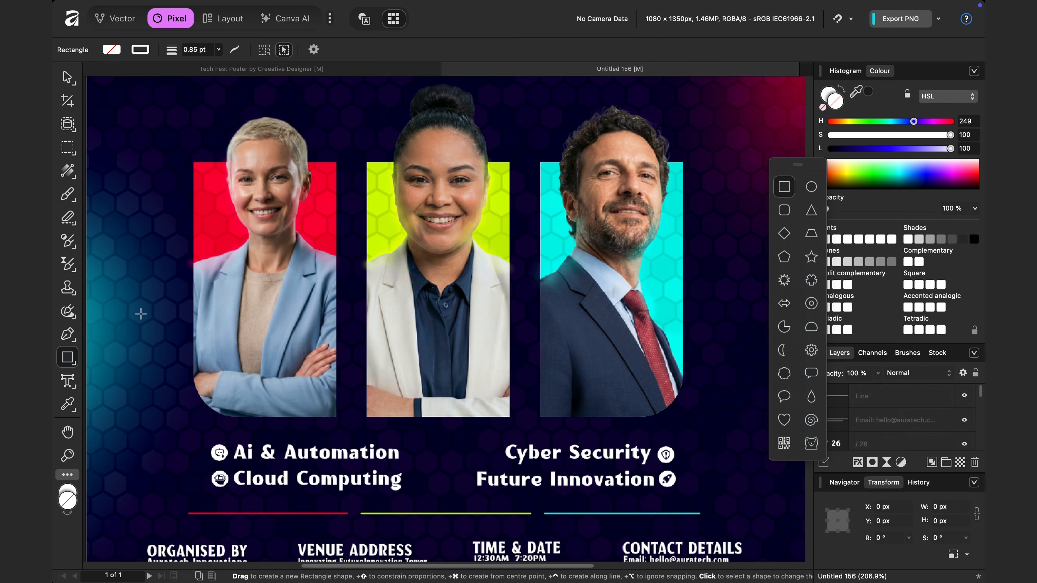
left_click_drag(135, 314, 250, 351)
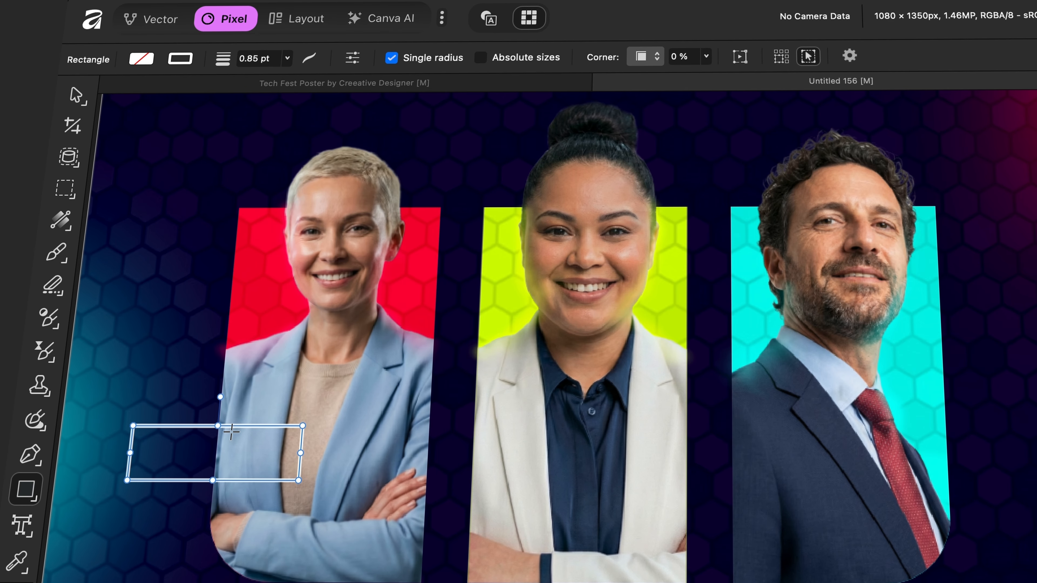
Step: Remove the rectangle's stroke and fill it with the background's dark navy (0D0035) at 28 % opacity
left_click(180, 58)
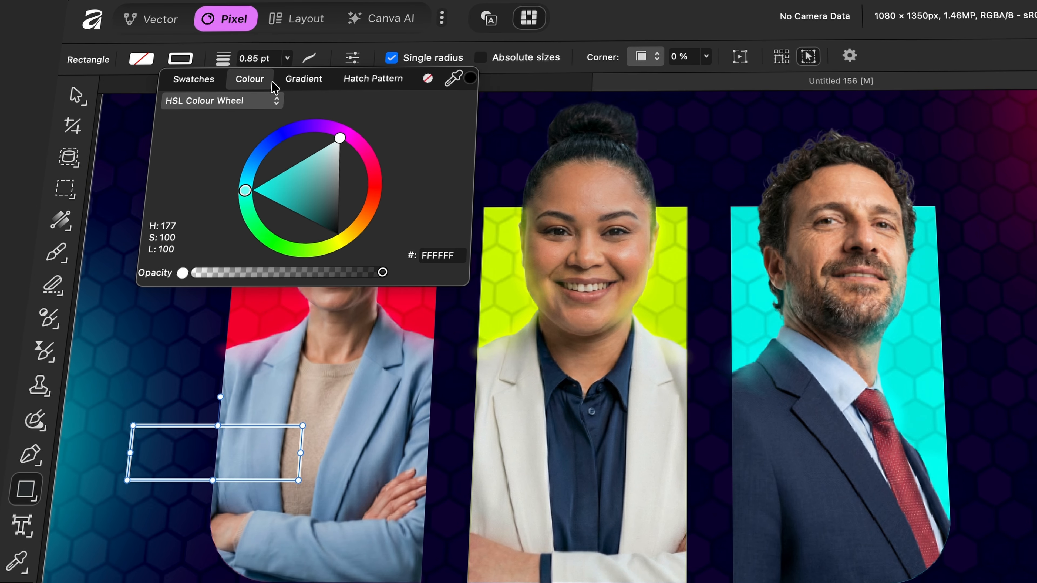
left_click(422, 80)
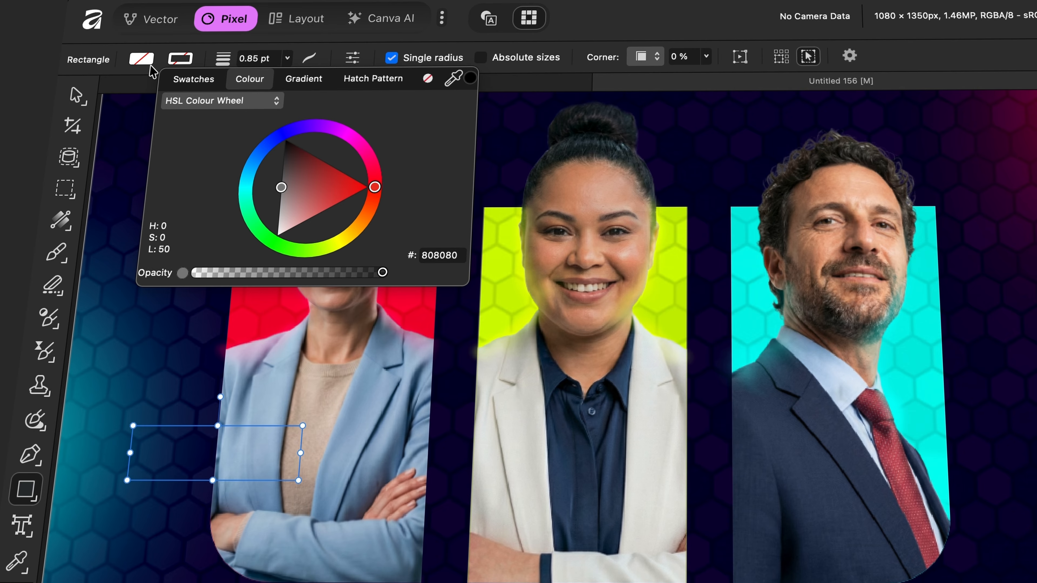
left_click(141, 62)
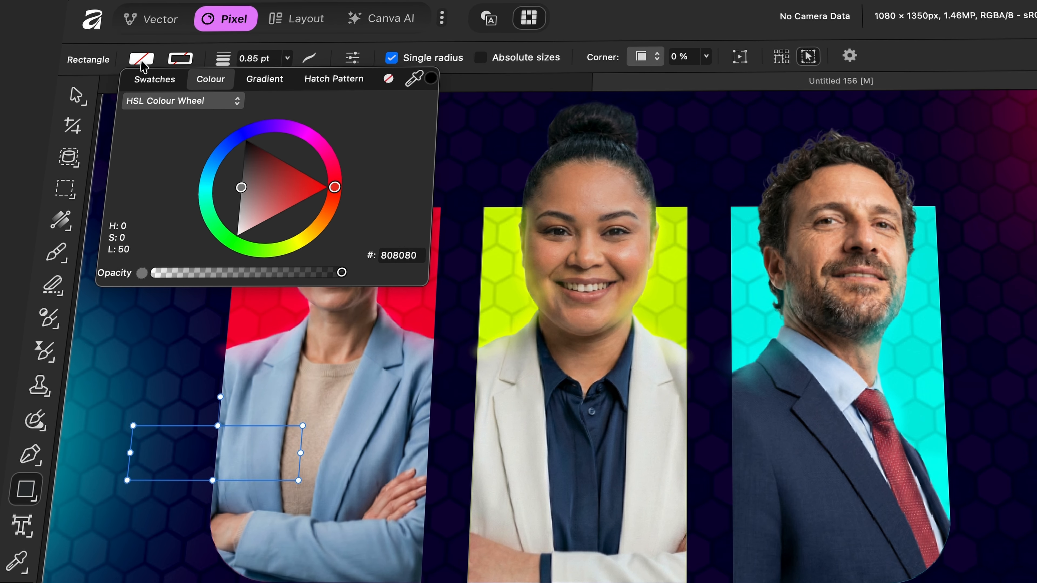
left_click(162, 82)
left_click(165, 104)
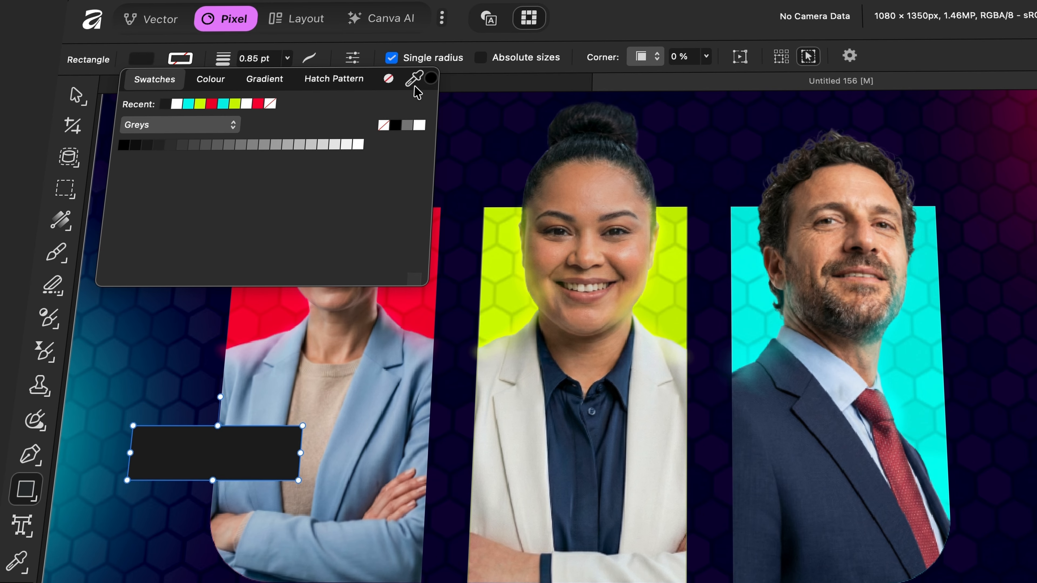
left_click_drag(414, 77, 462, 115)
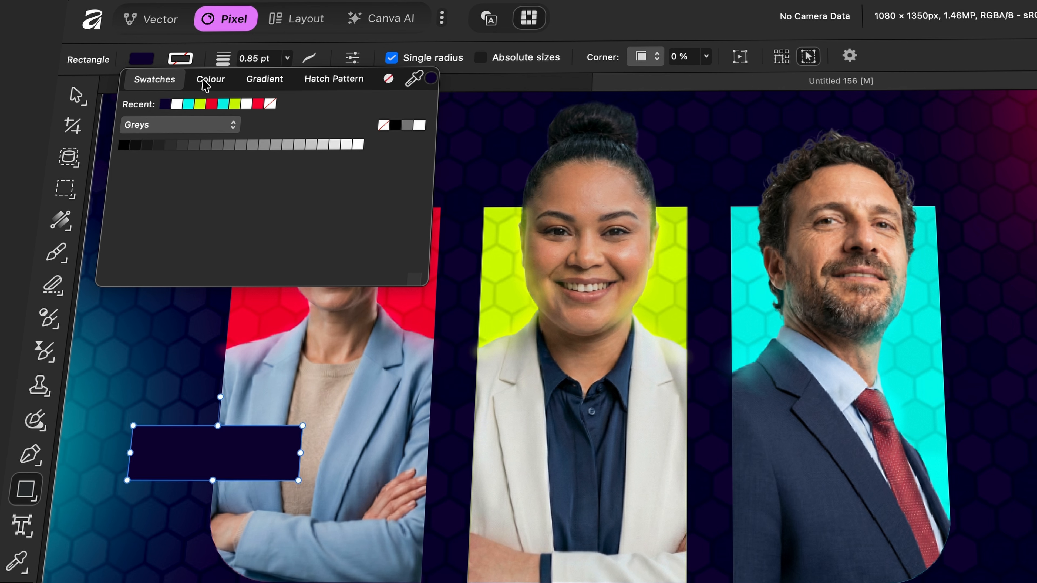
left_click(204, 82)
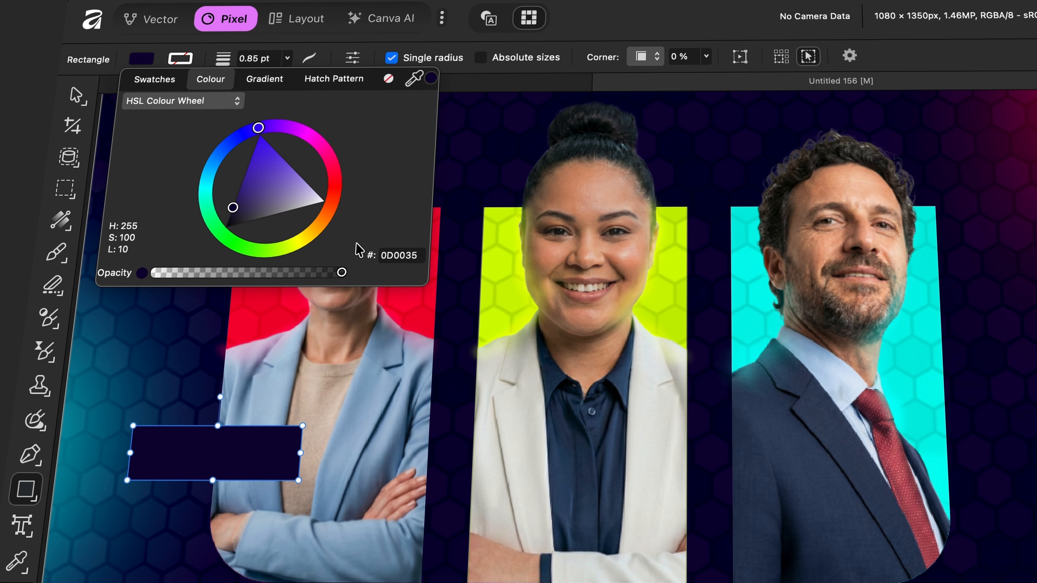
left_click_drag(341, 272, 208, 272)
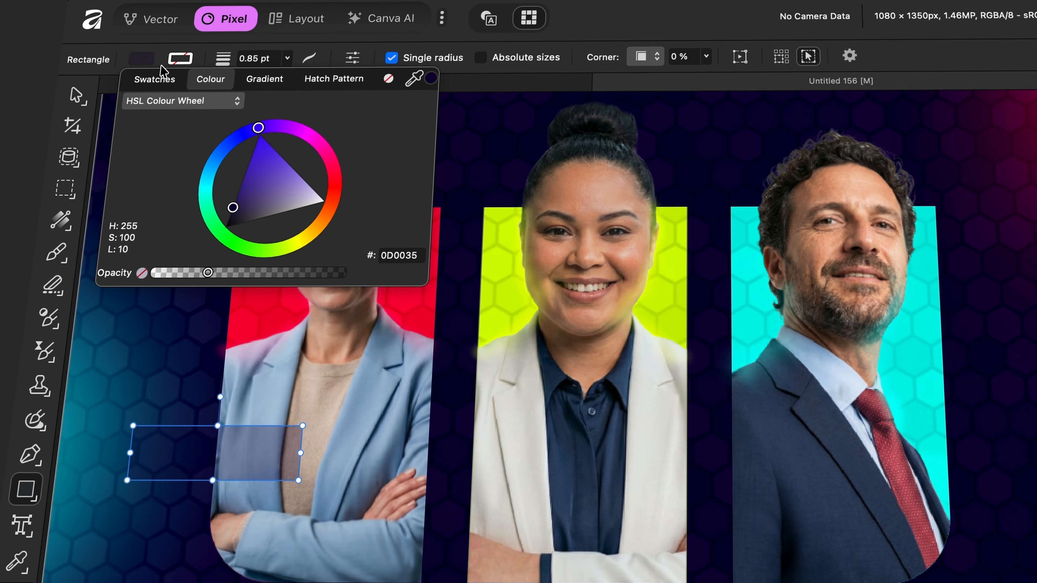
Step: Give the rectangle a red stroke from the recent colours and set its width to 0.2 pt
left_click(176, 61)
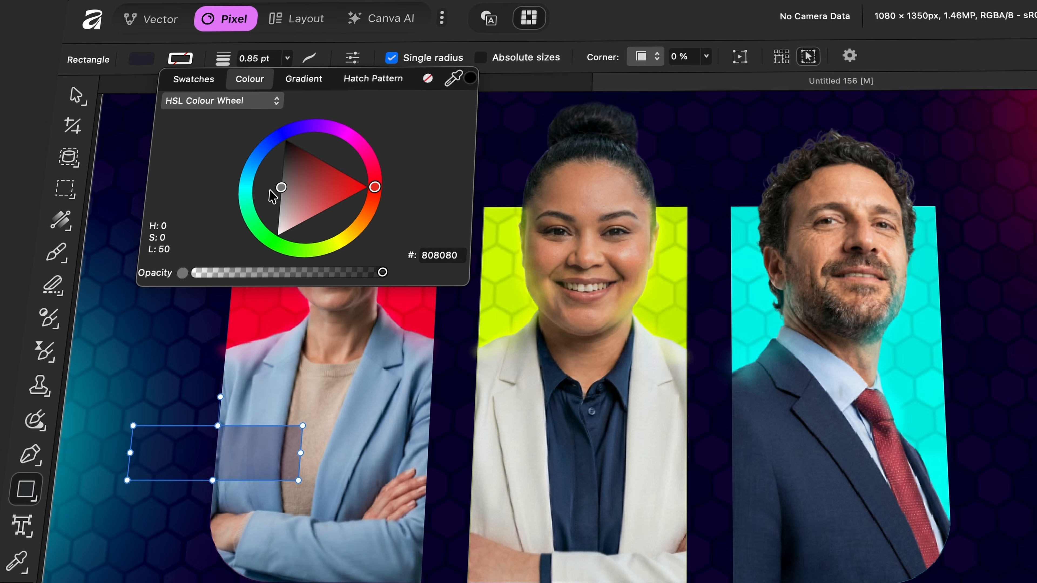
left_click(213, 81)
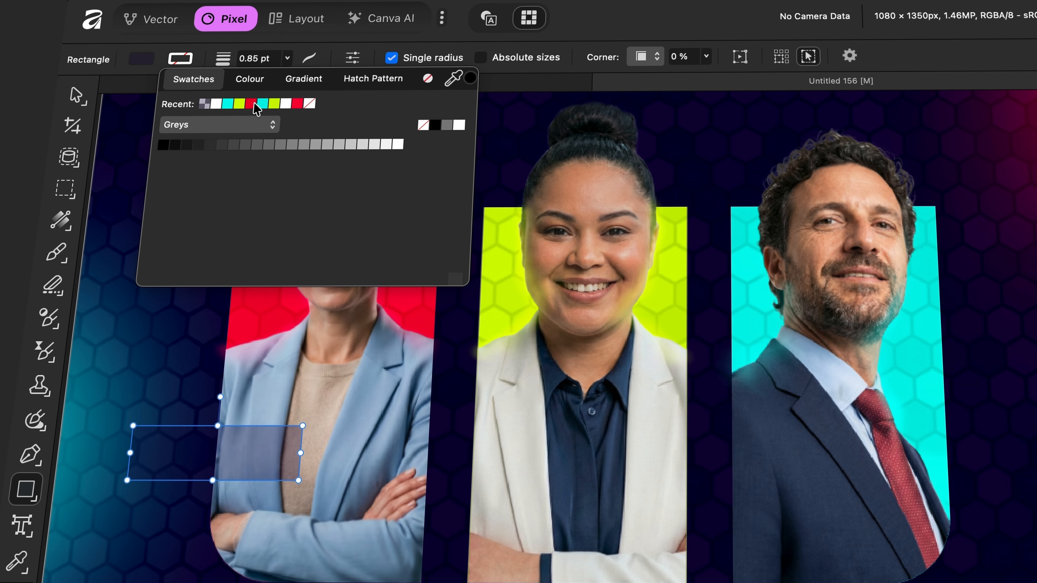
left_click(252, 105)
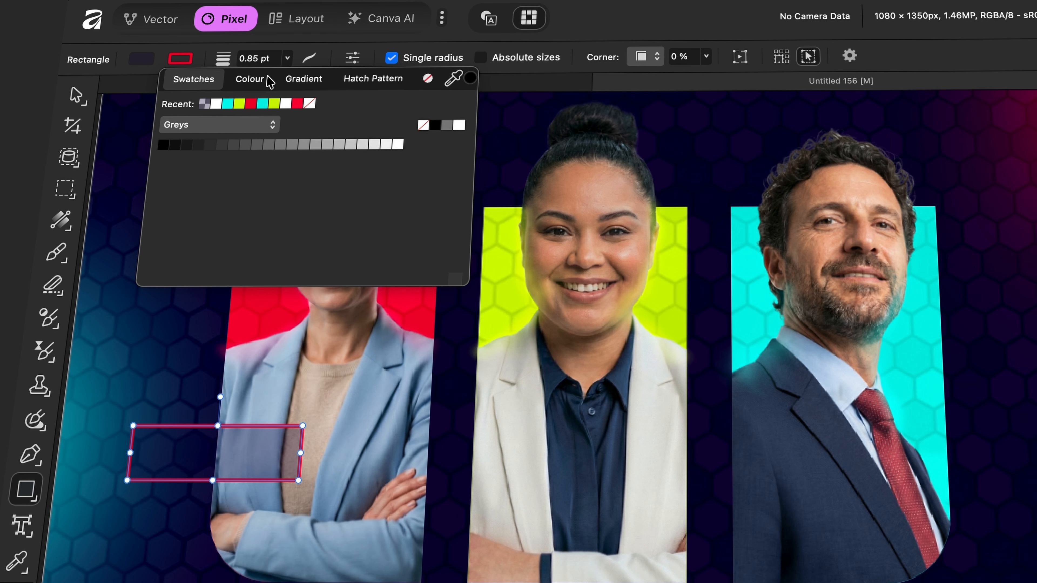
left_click_drag(287, 59, 265, 78)
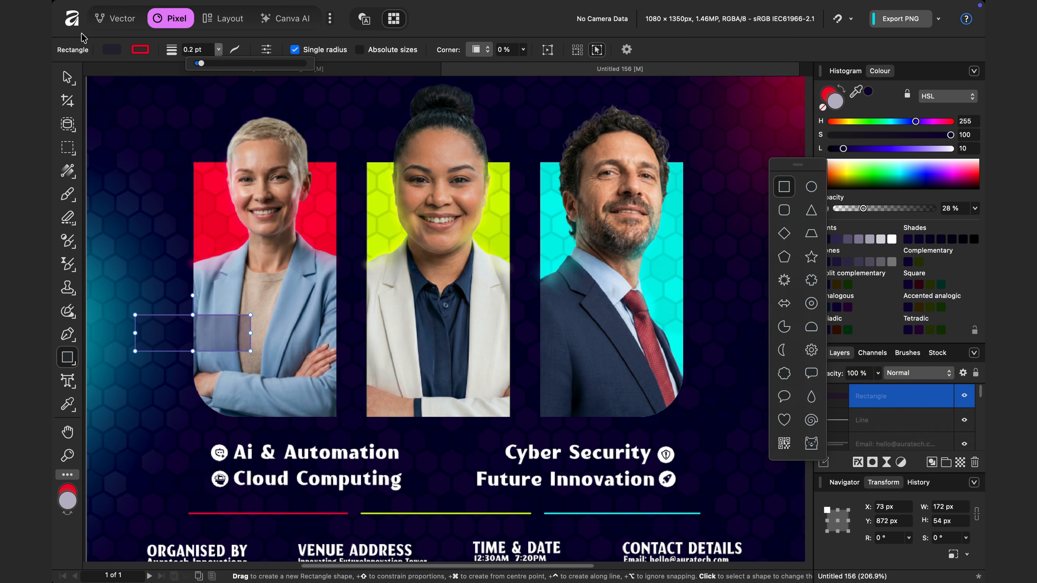
Step: Switch to vector editing and round the rectangle's lower-right corner with a 25 px radius using the Corner tool
left_click(66, 79)
left_click(141, 225)
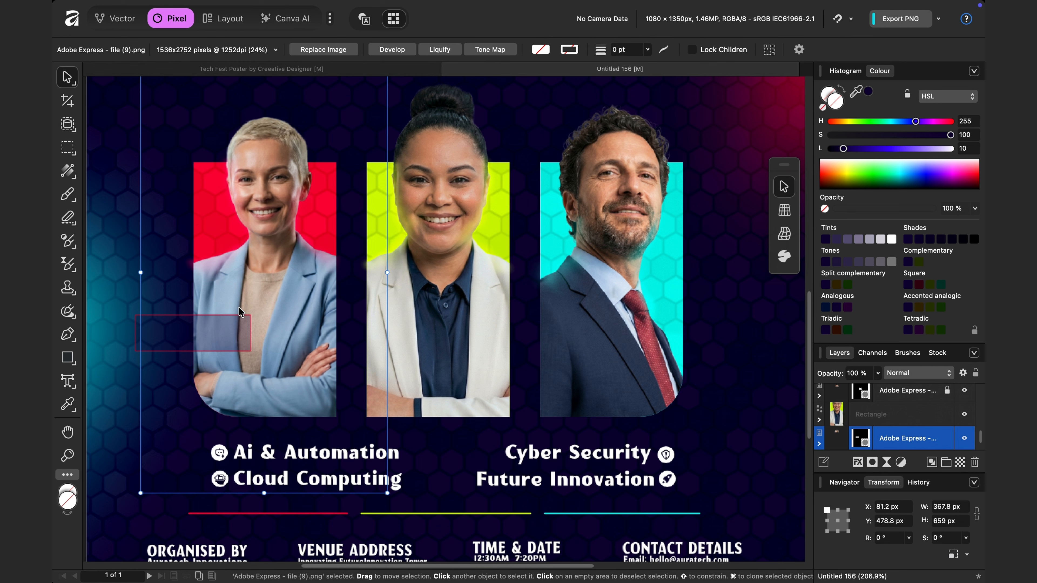
left_click(227, 317)
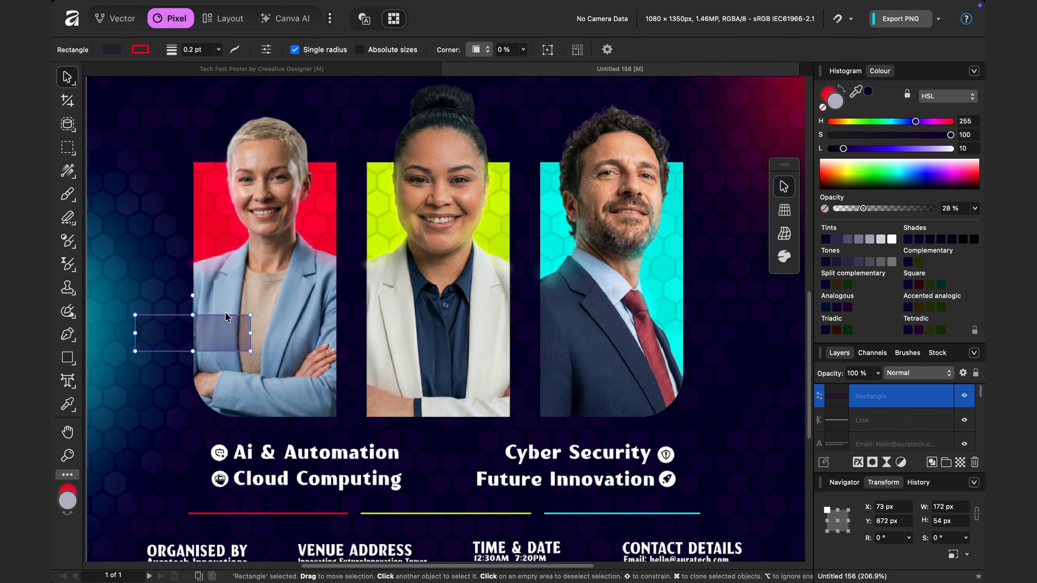
key("a")
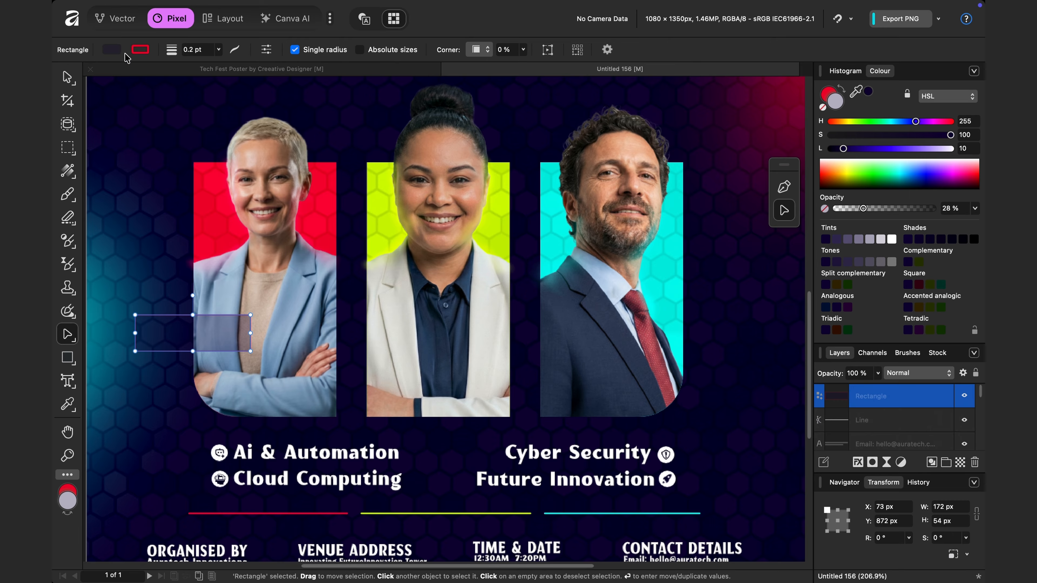
left_click(120, 19)
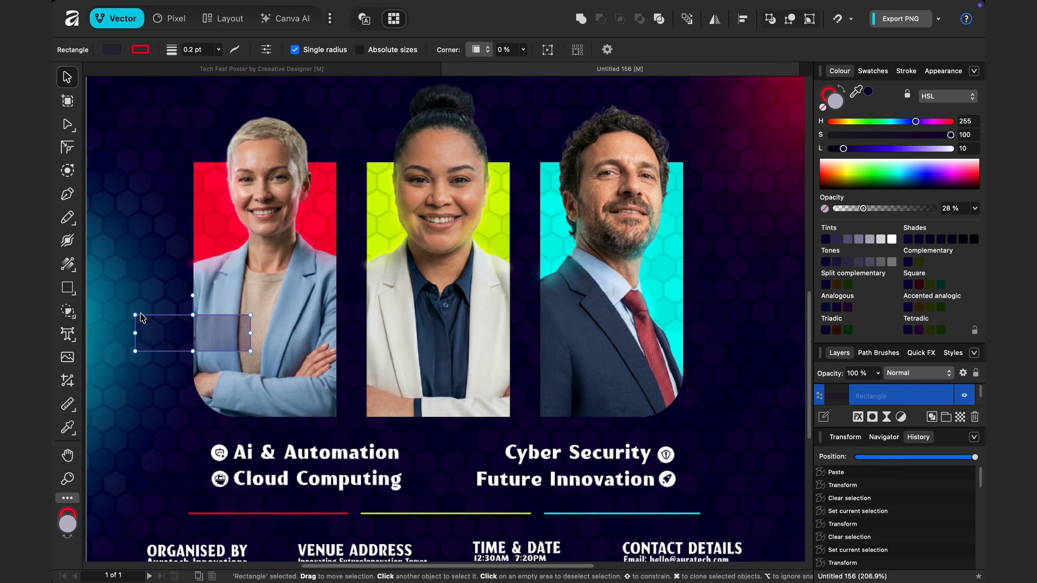
left_click(68, 147)
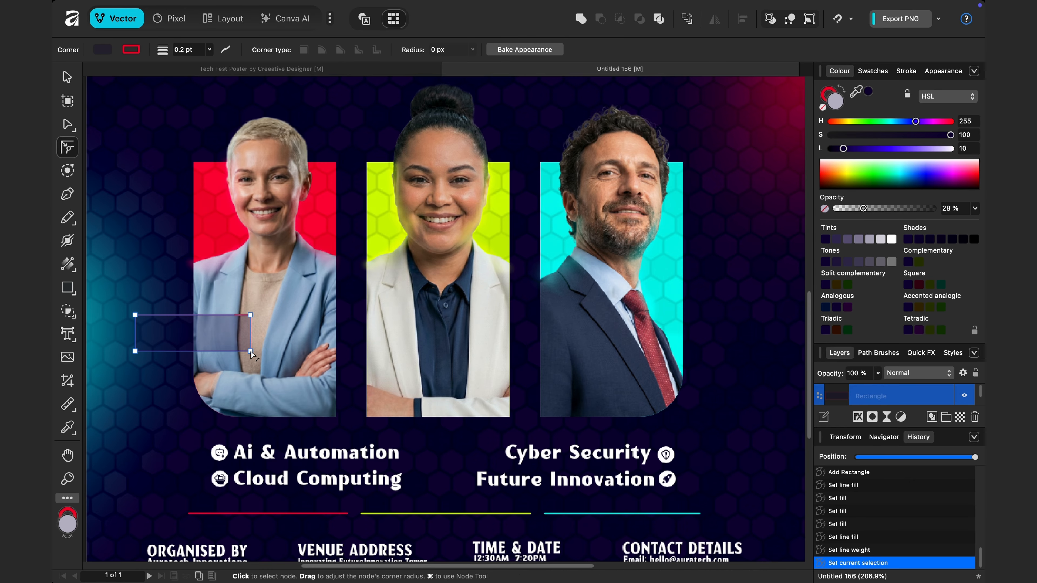
left_click_drag(248, 350, 237, 341)
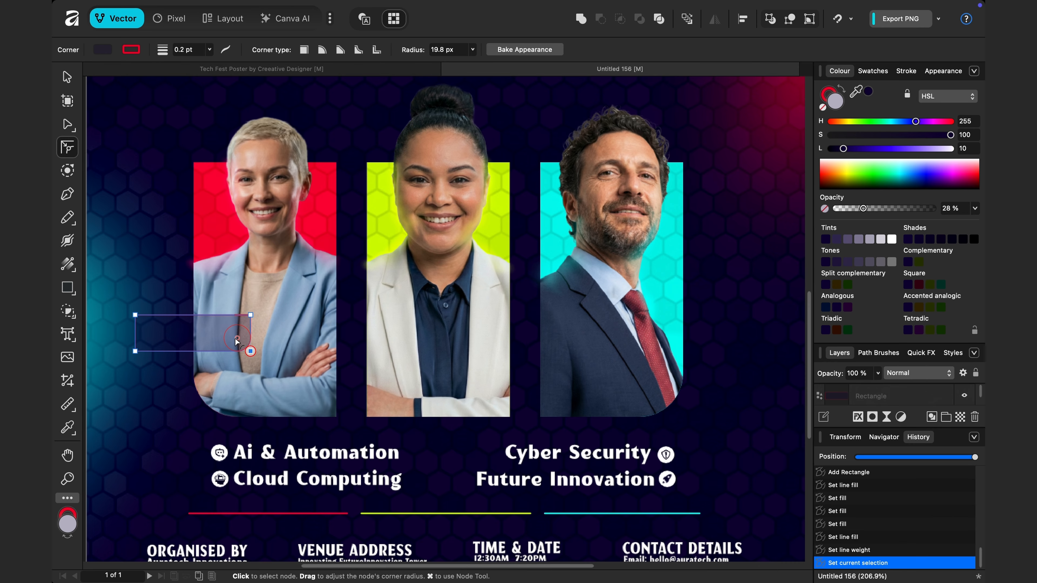
left_click_drag(237, 341, 236, 339)
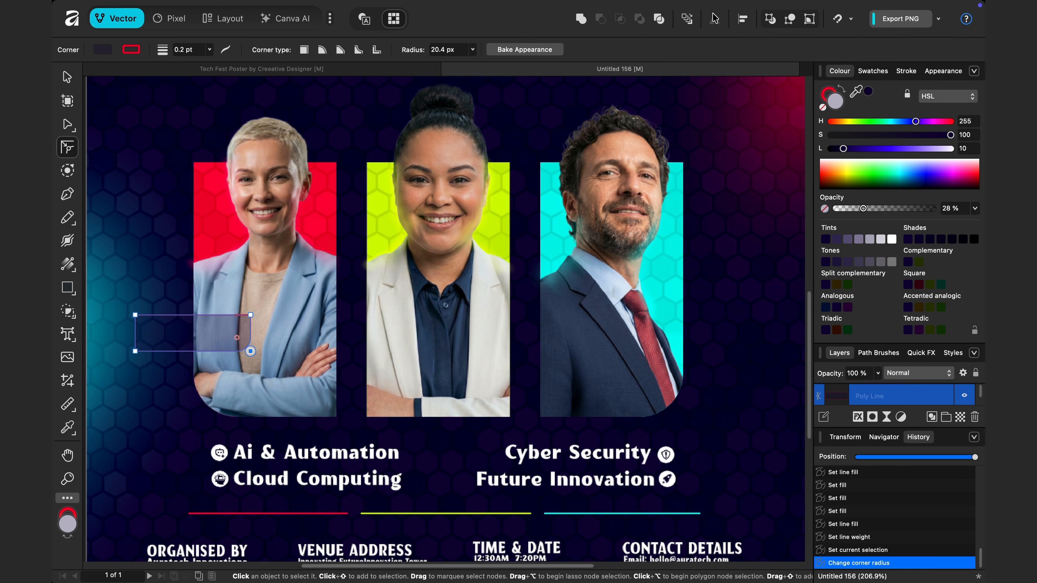
left_click(436, 49)
type("25")
key("Return")
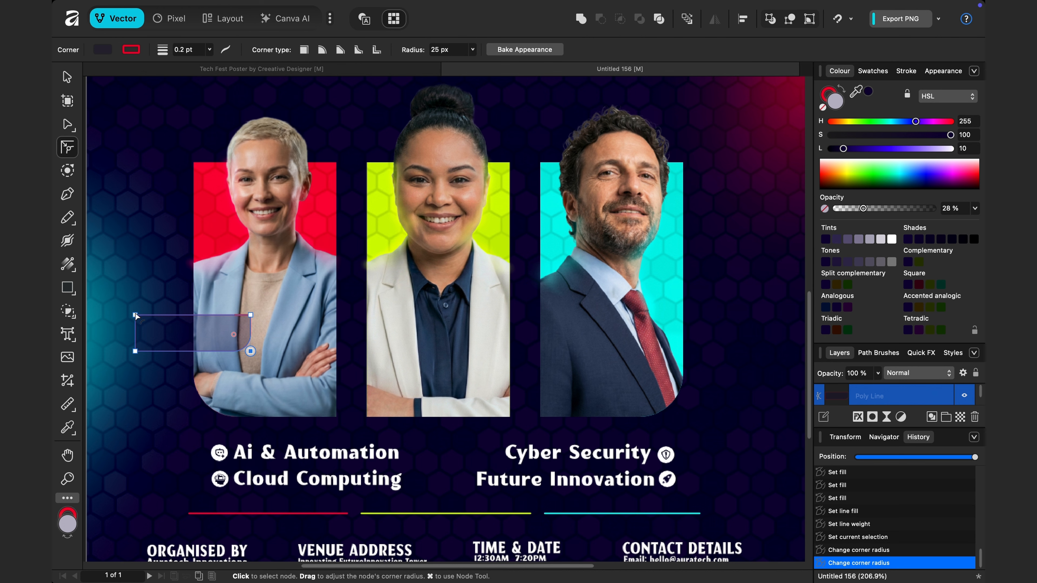
Step: Round the rectangle's upper-left corner, trying a 5 px radius and settling on 8 px
left_click(136, 316)
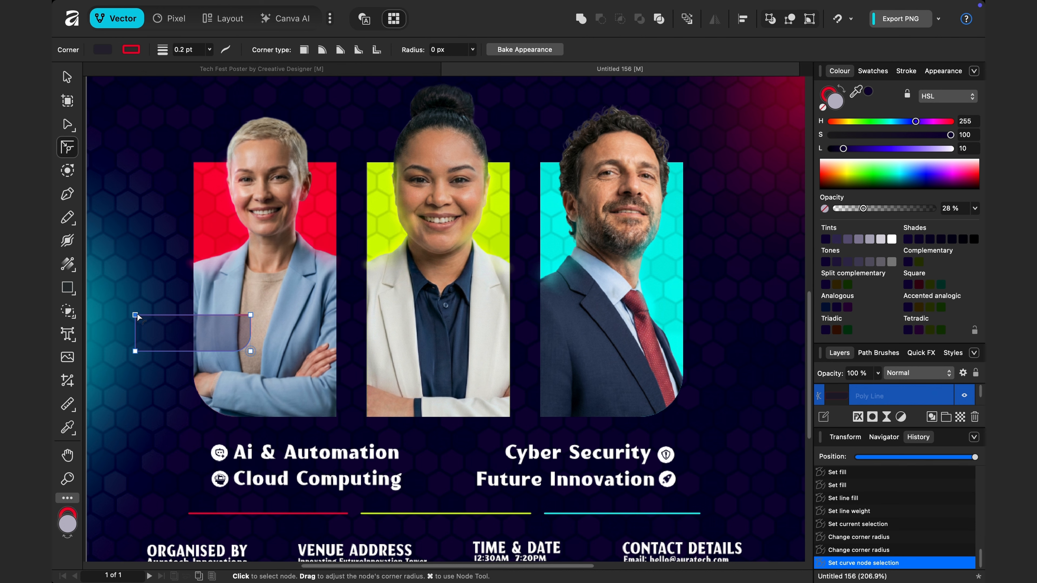
left_click(437, 52)
type("5")
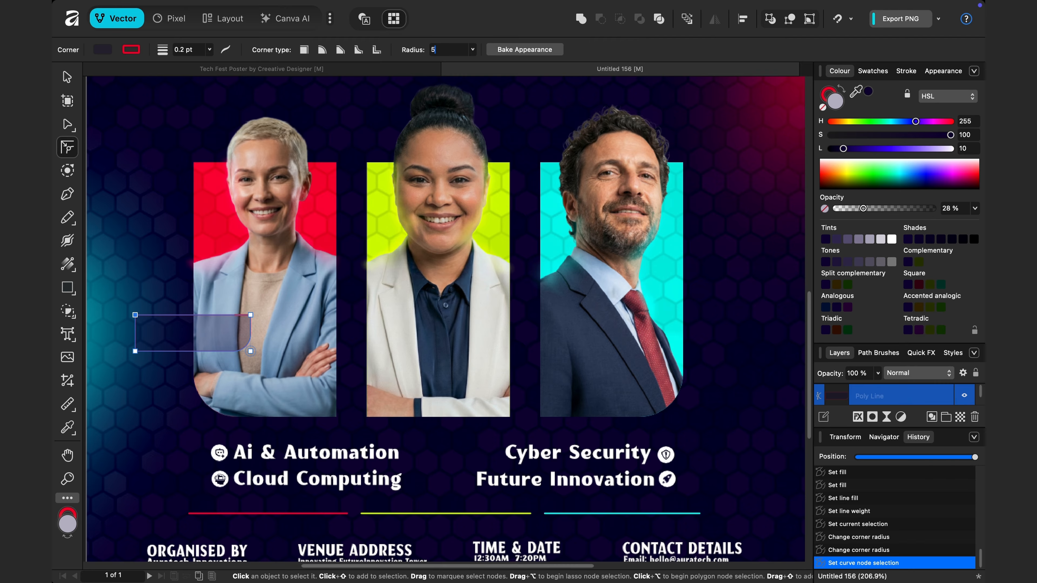
key("Return")
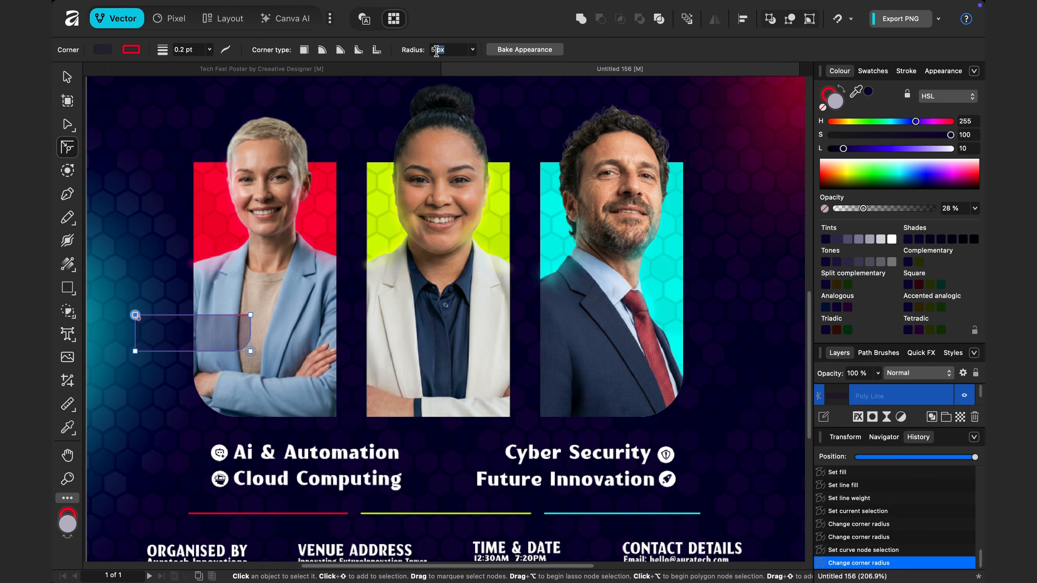
left_click_drag(432, 48, 453, 54)
type("8")
key("Return")
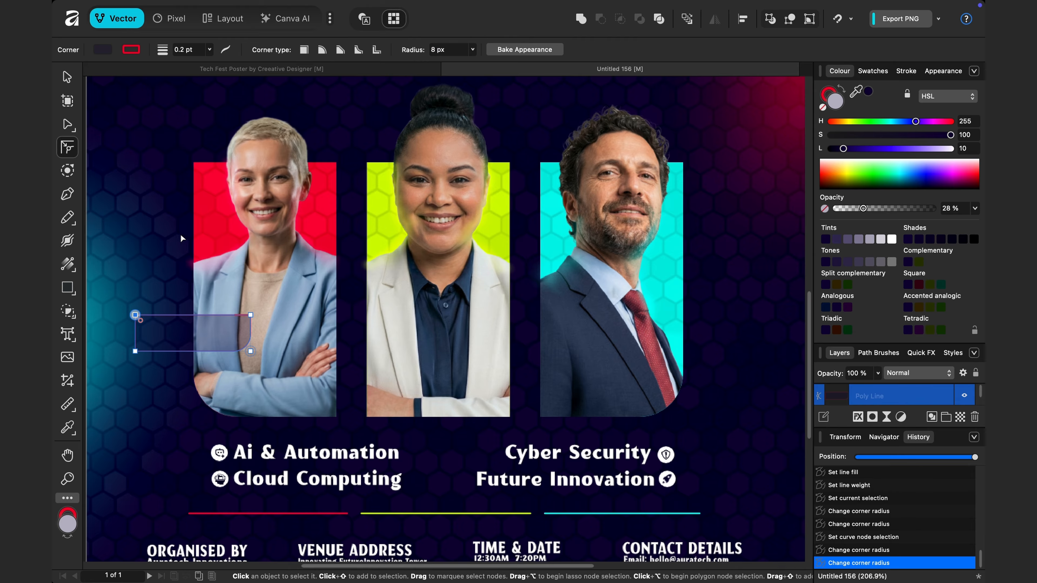
Step: Duplicate the rounded name plate and place the copy across the outer edge of the cyan-backed portrait
left_click(66, 78)
left_click(102, 322)
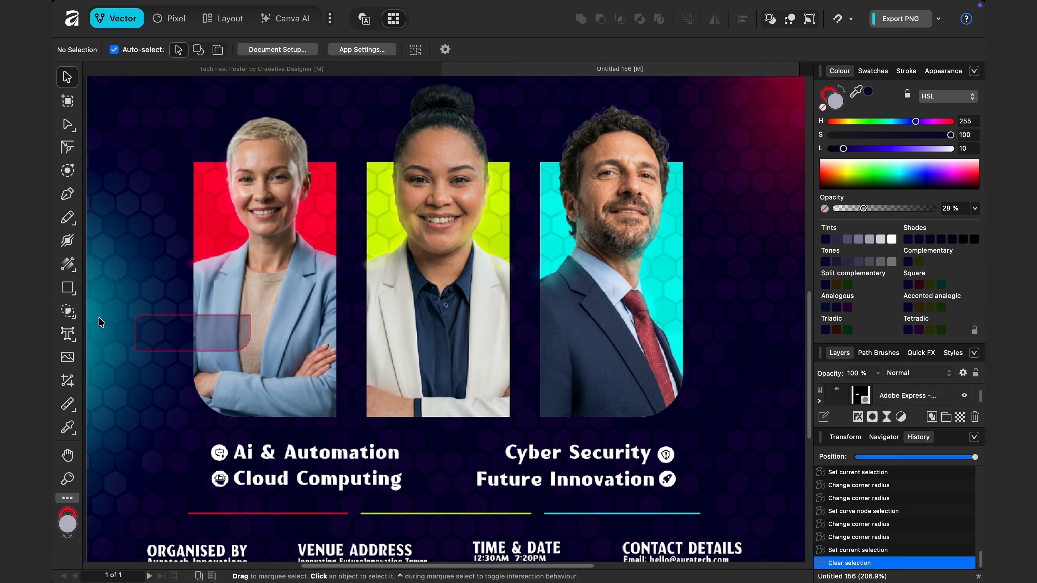
left_click(215, 340)
left_click_drag(215, 340, 692, 339)
key("ctrl+z")
Step: Flip the copied plate horizontally and change its stroke to the recent cyan colour
left_click(714, 19)
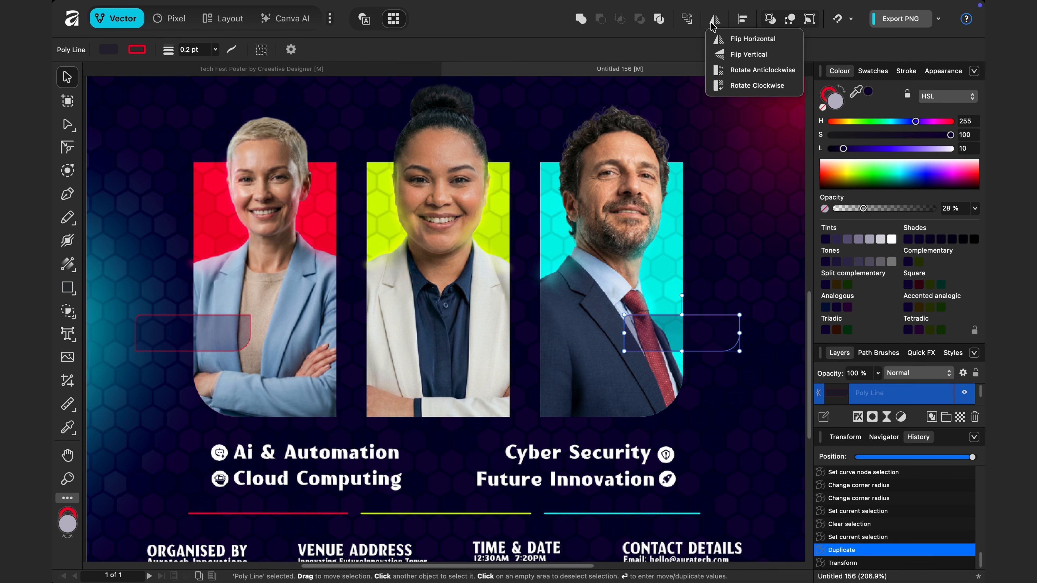
left_click(749, 43)
left_click(136, 49)
left_click(158, 67)
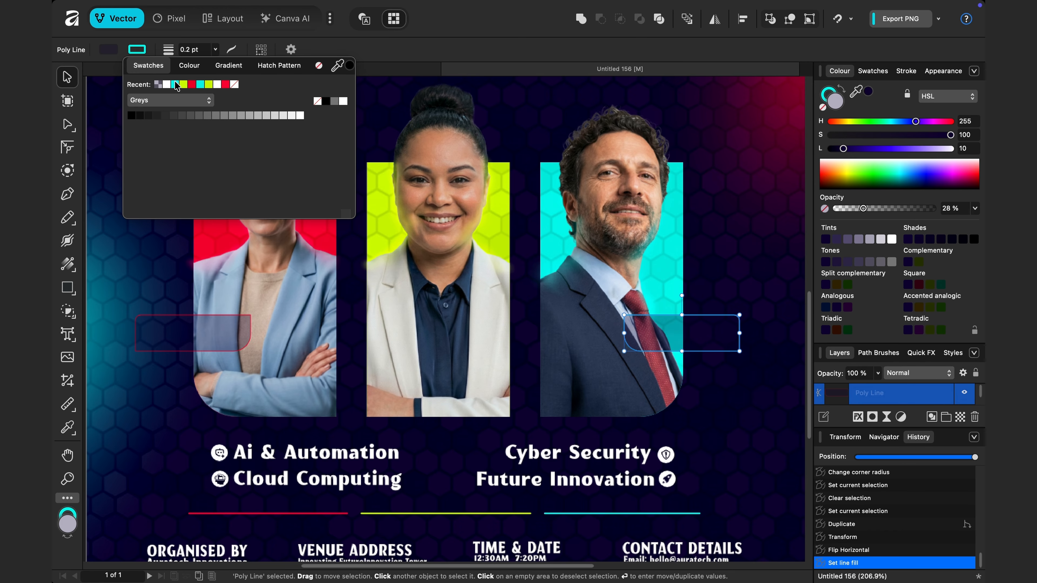
Step: Finish applying the cyan stroke and duplicate that name plate onto the lower part of the lime-backed portrait
left_click(177, 84)
left_click(706, 356)
mouse_move(705, 356)
left_mouse_down()
mouse_move(461, 343)
mouse_move(440, 375)
left_mouse_up()
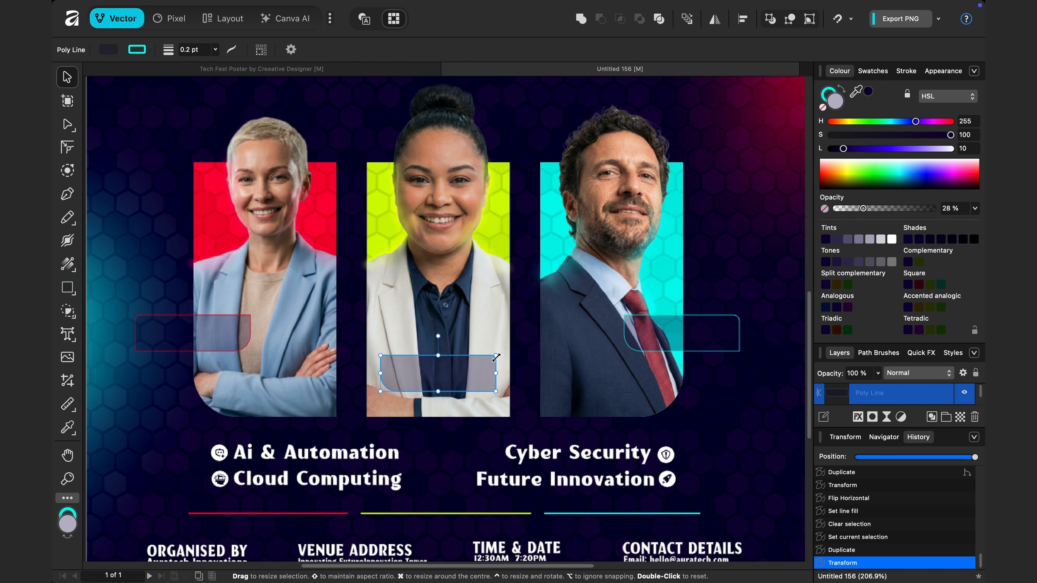
Step: Square the copied plate's lower-left corner and round its lower-right and upper-left corners to 20 px
key("c")
left_click(381, 392)
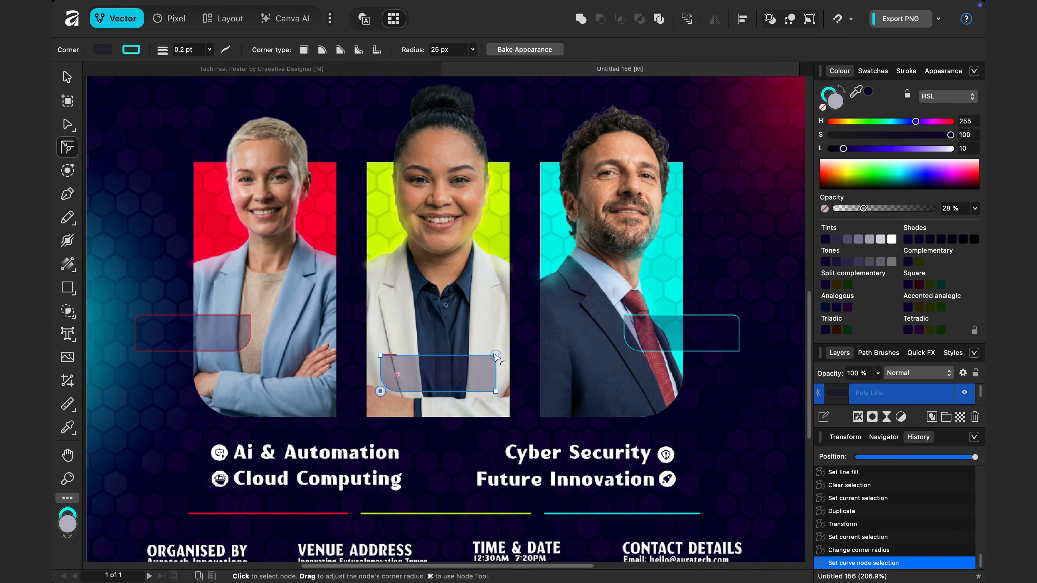
left_click_drag(380, 392, 371, 401)
left_click(495, 391)
left_click(380, 356, "shift")
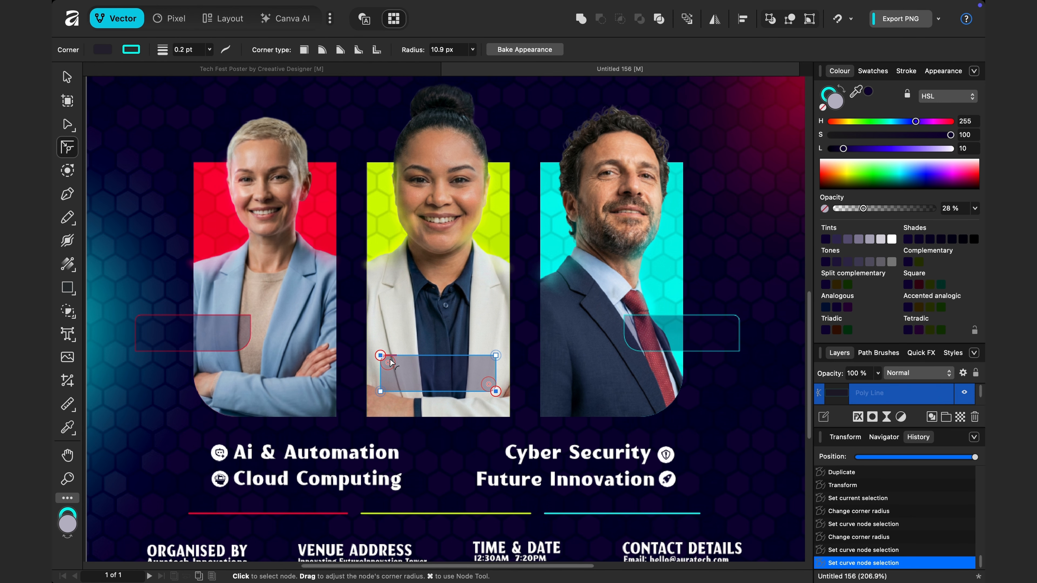
left_click_drag(380, 355, 394, 368)
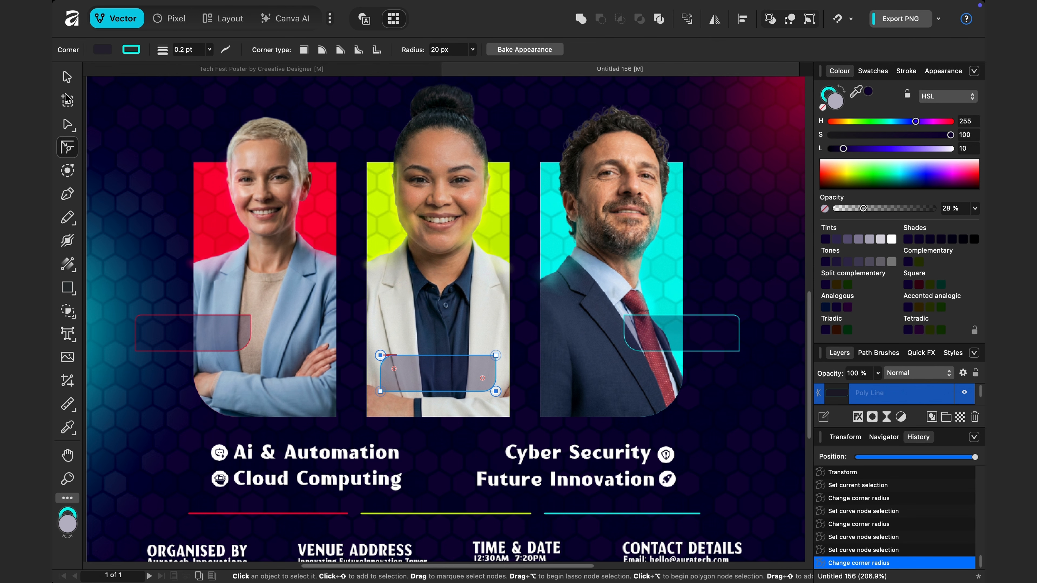
Step: Change the middle plate's stroke to the recent lime colour
left_click(67, 78)
left_click(137, 50)
left_click(180, 86)
left_click(104, 156)
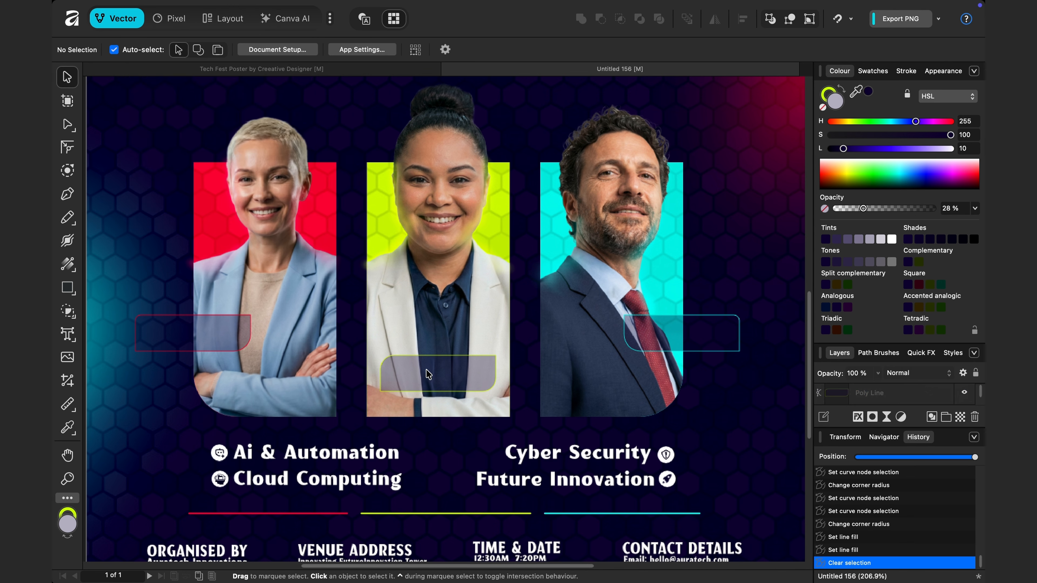
Step: Duplicate the "Ai & Automation" text, scale the copy down to 3.7 pt and place it on the red-outlined plate
left_click(317, 458)
left_click_drag(317, 457, 223, 329)
left_click_drag(897, 390, 896, 384)
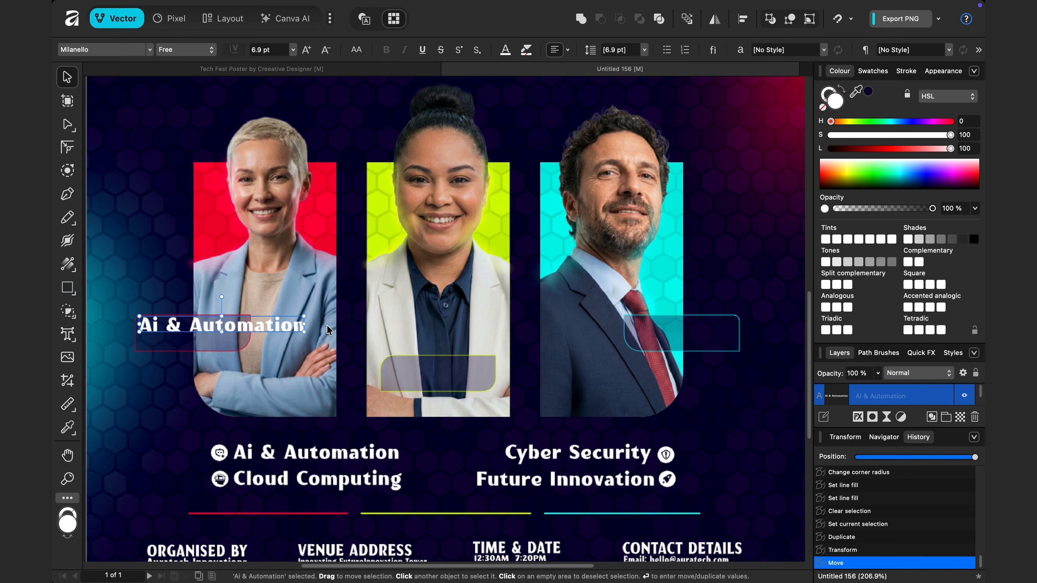
left_click_drag(304, 332, 220, 317)
left_click_drag(196, 320, 201, 328)
left_click_drag(232, 331, 233, 336)
left_click_drag(218, 326, 220, 328)
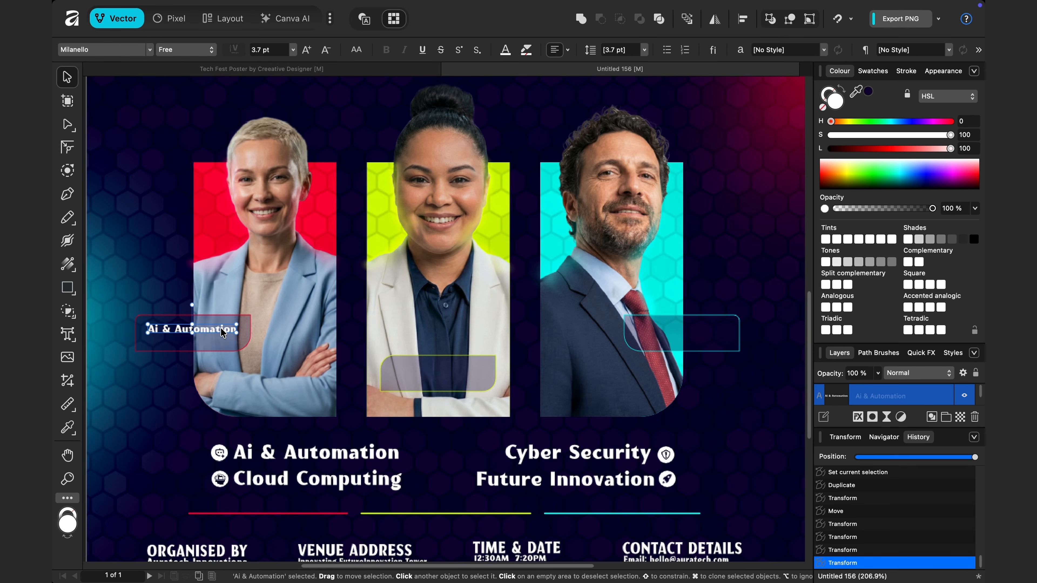
Step: Replace the copied text on the red-outlined plate with the first speaker's title and full name
double_click(220, 328)
key("BackSpace")
key("BackSpace")
key("BackSpace")
key("BackSpace")
key("BackSpace")
key("BackSpace")
key("BackSpace")
key("BackSpace")
key("BackSpace")
key("BackSpace")
key("BackSpace")
key("BackSpace")
key("BackSpace")
key("BackSpace")
key("BackSpace")
type("Dr.")
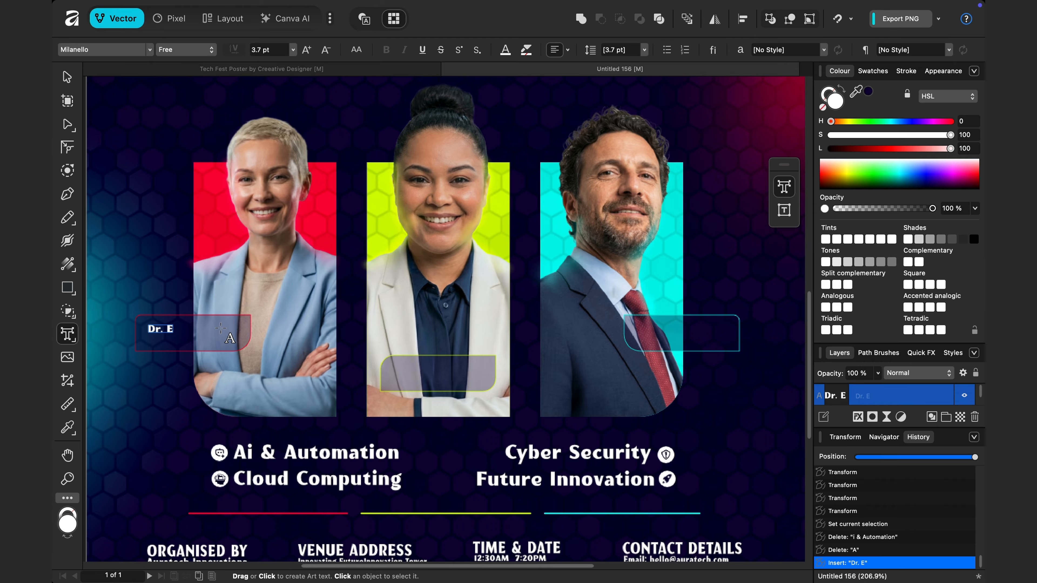
type(" Elena Vance")
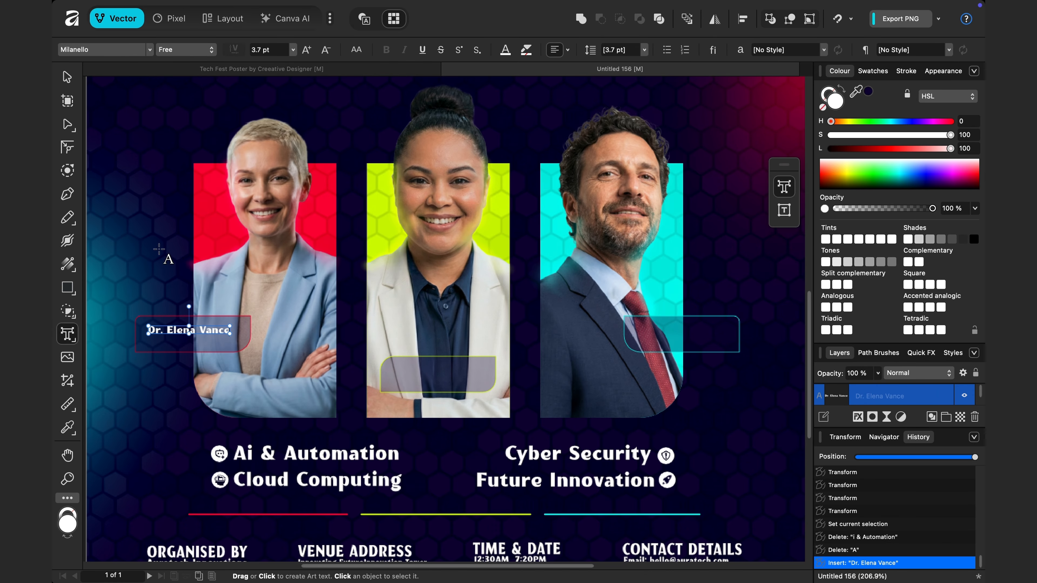
Step: Fill the first speaker's name with the recent bright red
key("Escape")
left_click(873, 71)
left_click(885, 128)
left_click(917, 127)
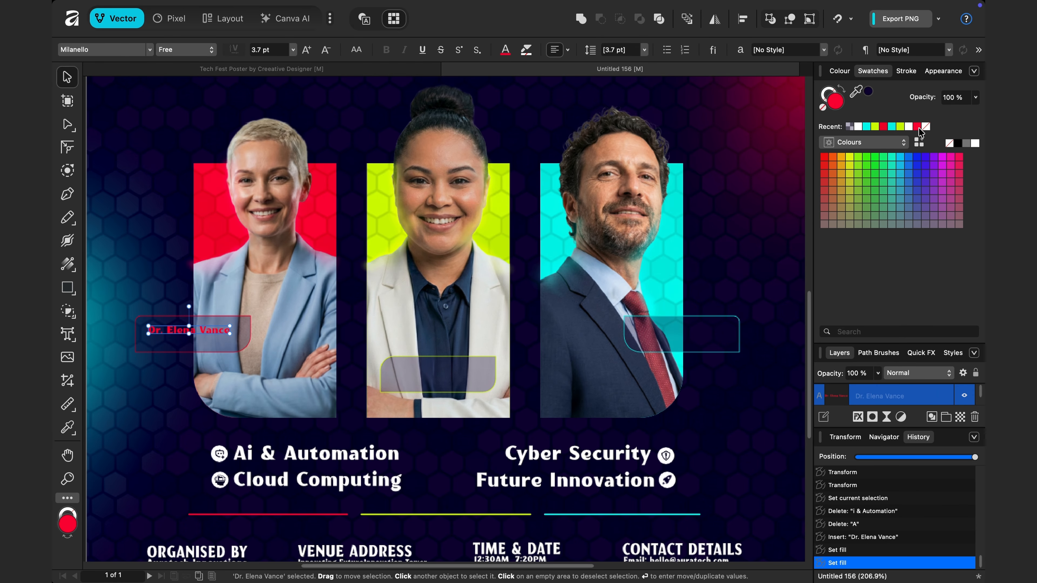
Step: Duplicate the speaker's name directly beneath itself and change the copy's text to "Chief Ai Scientist"
left_click(206, 330)
left_click_drag(204, 327, 203, 343)
key("super+z")
key("super+j")
double_click(198, 339)
key("BackSpace")
key("BackSpace")
key("BackSpace")
key("BackSpace")
key("BackSpace")
key("BackSpace")
key("BackSpace")
key("BackSpace")
key("BackSpace")
key("BackSpace")
key("BackSpace")
key("BackSpace")
key("BackSpace")
key("BackSpace")
key("BackSpace")
type("Chie")
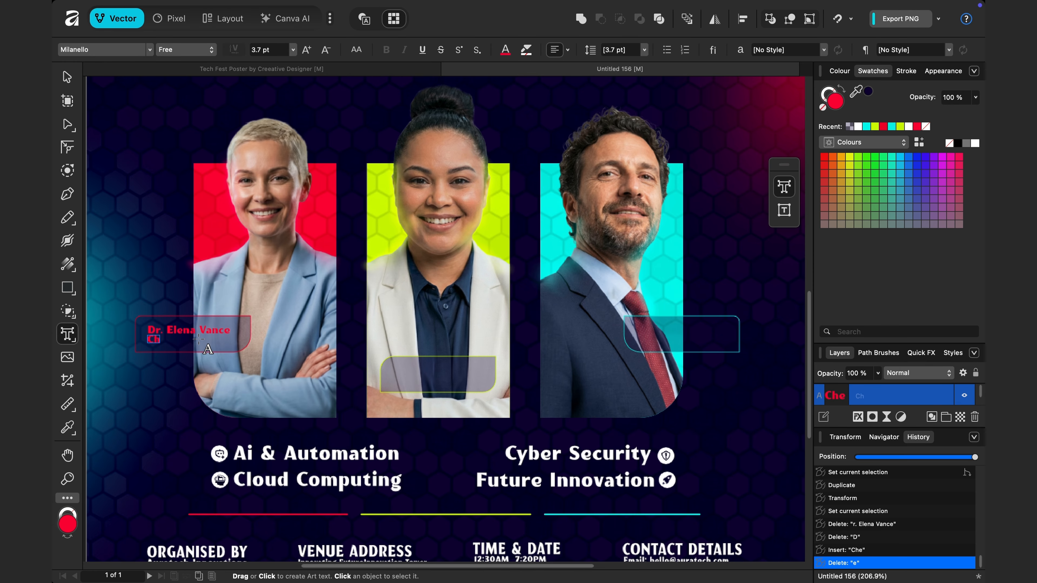
key("BackSpace")
type("ief AI")
key("BackSpace")
key("BackSpace")
type("i Se")
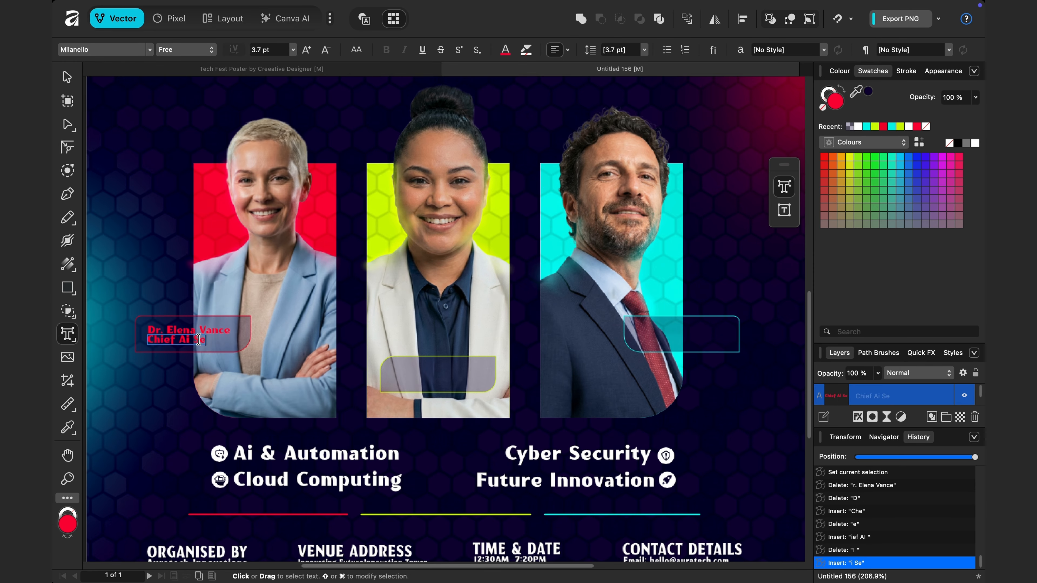
key("BackSpace")
type("cientist")
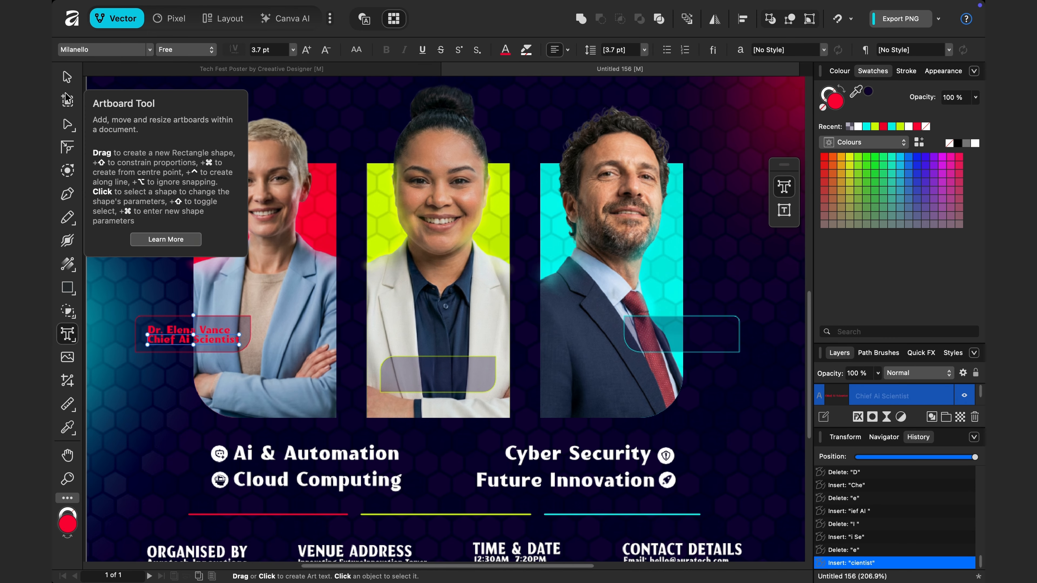
Step: Scale the "Chief Ai Scientist" line down to about 2.4 pt beneath the speaker's name
left_click(67, 76)
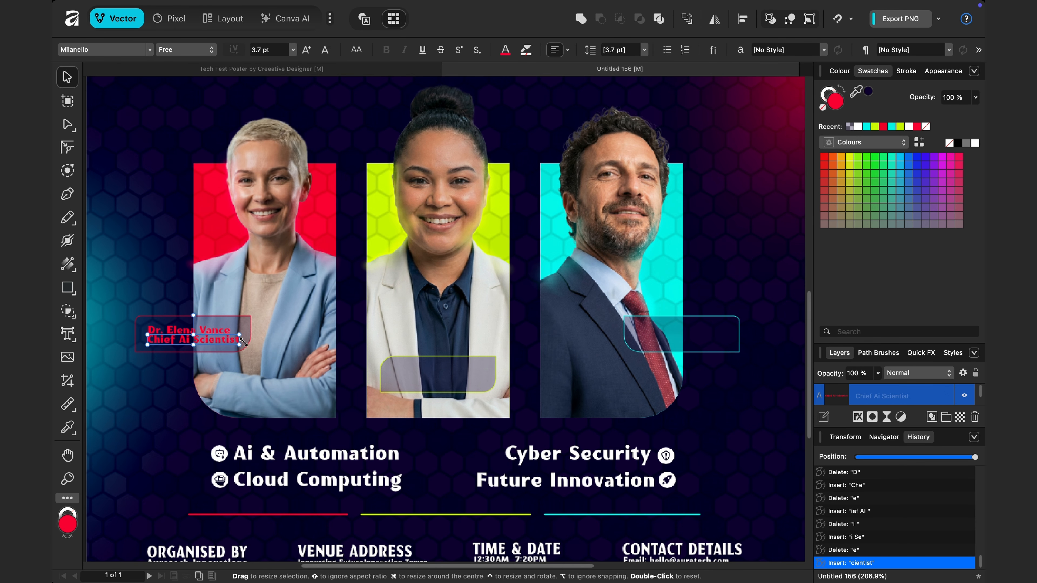
left_click_drag(240, 345, 186, 342)
left_click(179, 364)
Step: Lock the portrait artwork behind the red-outlined plate's name and job title
left_click(153, 369)
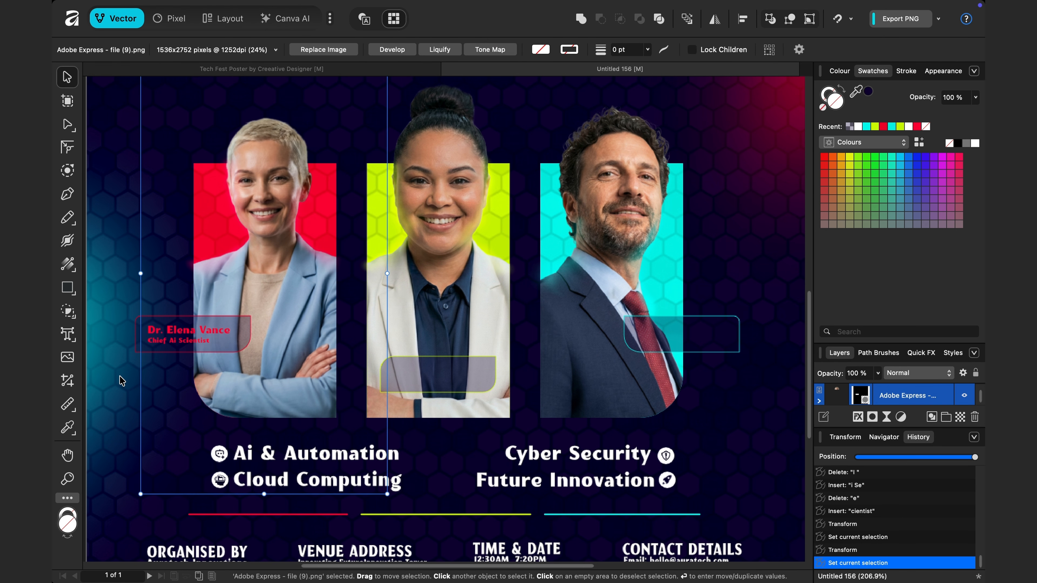
left_click(120, 377)
left_click(186, 335)
left_click(947, 395)
left_click(144, 370)
left_click_drag(121, 368, 183, 323)
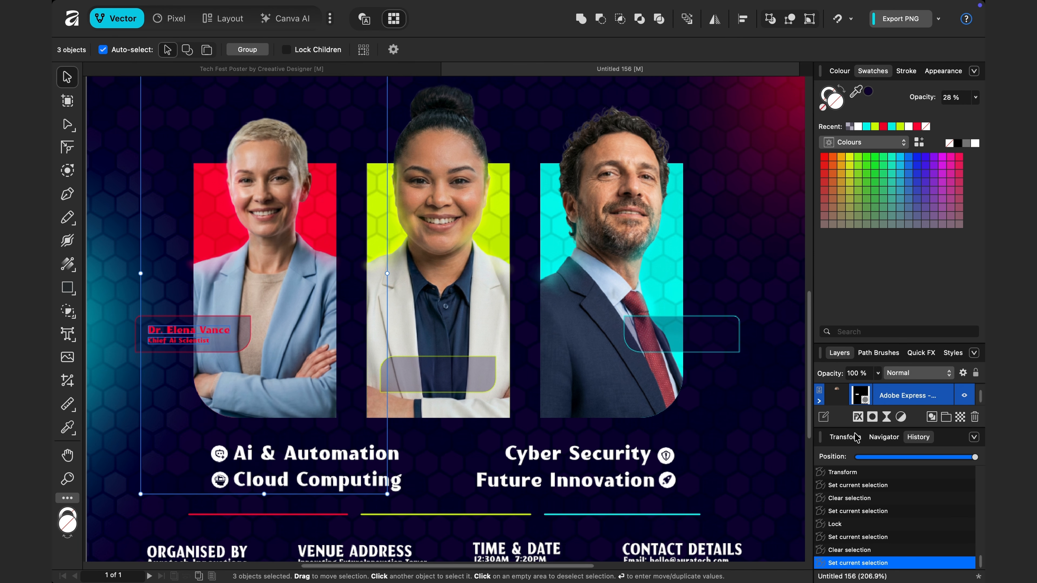
left_click(947, 395)
Step: Duplicate the name and job title onto the cyan-outlined plate and replace the copied name with the male speaker's full name
left_click_drag(220, 372, 665, 341)
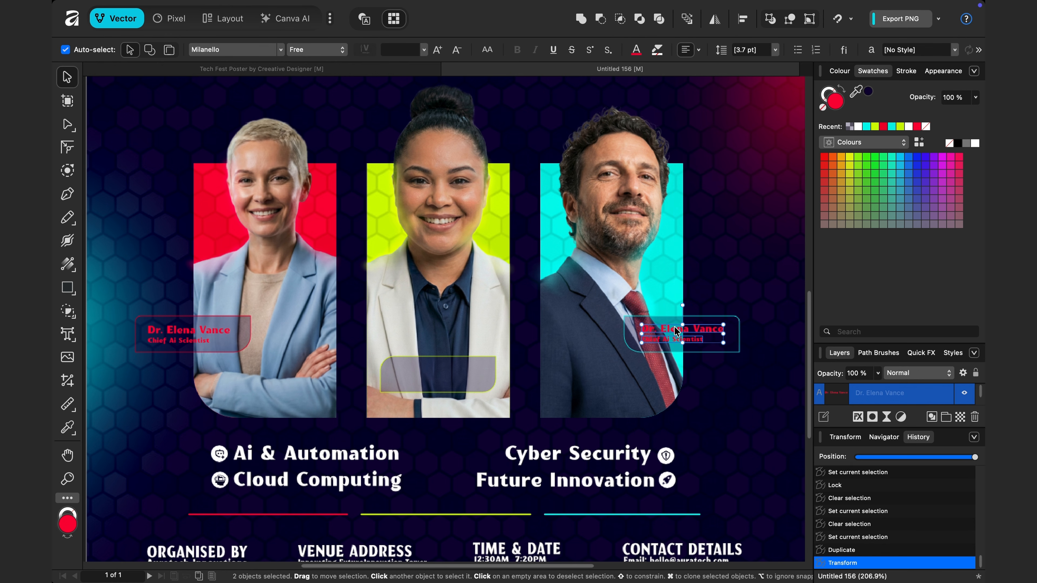
double_click(702, 329)
key("BackSpace")
key("BackSpace")
key("BackSpace")
key("BackSpace")
key("BackSpace")
key("BackSpace")
key("BackSpace")
key("BackSpace")
key("BackSpace")
key("BackSpace")
key("BackSpace")
key("BackSpace")
key("BackSpace")
key("BackSpace")
key("BackSpace")
type("Marcus Thorn")
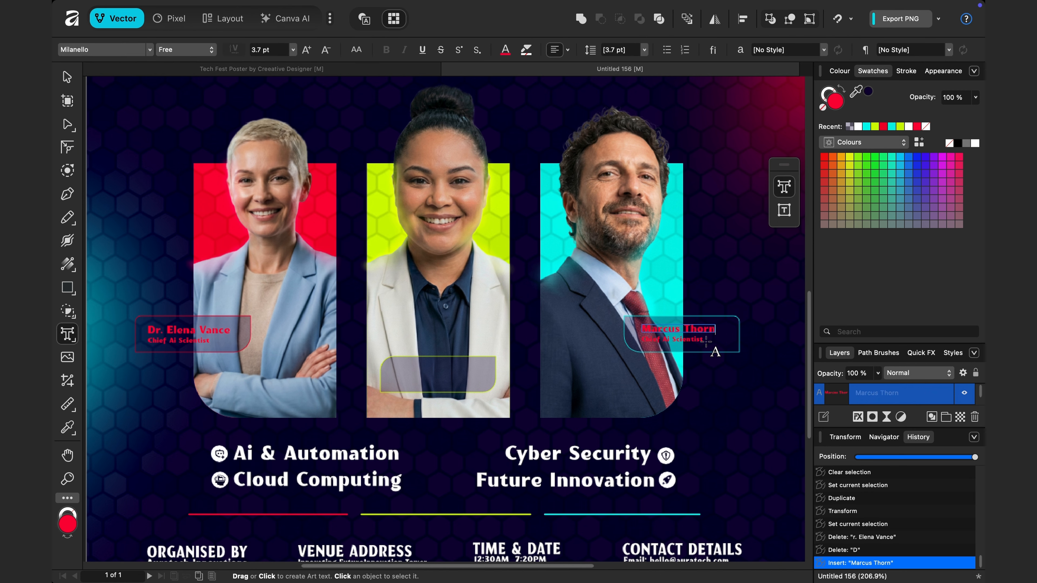
Step: Fill the male speaker's name with the recent cyan colour
left_click(867, 127)
left_click(867, 127)
left_click(867, 127)
left_click_drag(722, 330, 639, 330)
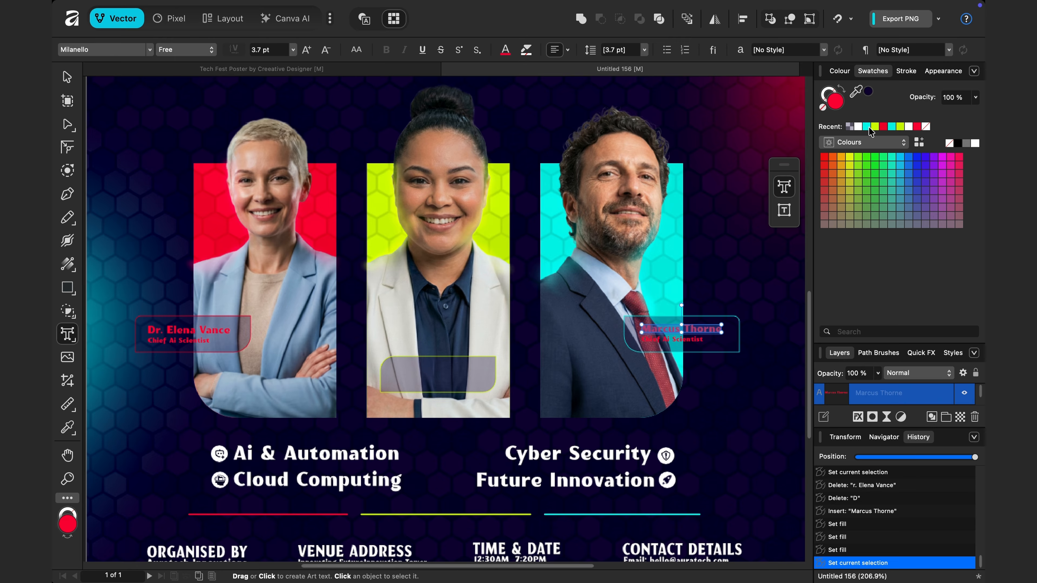
left_click(866, 127)
Step: Change the job title on the cyan-outlined plate to "Cyber Security Director" and fill it with the recent cyan
left_click(690, 341)
key("BackSpace")
key("BackSpace")
key("BackSpace")
key("BackSpace")
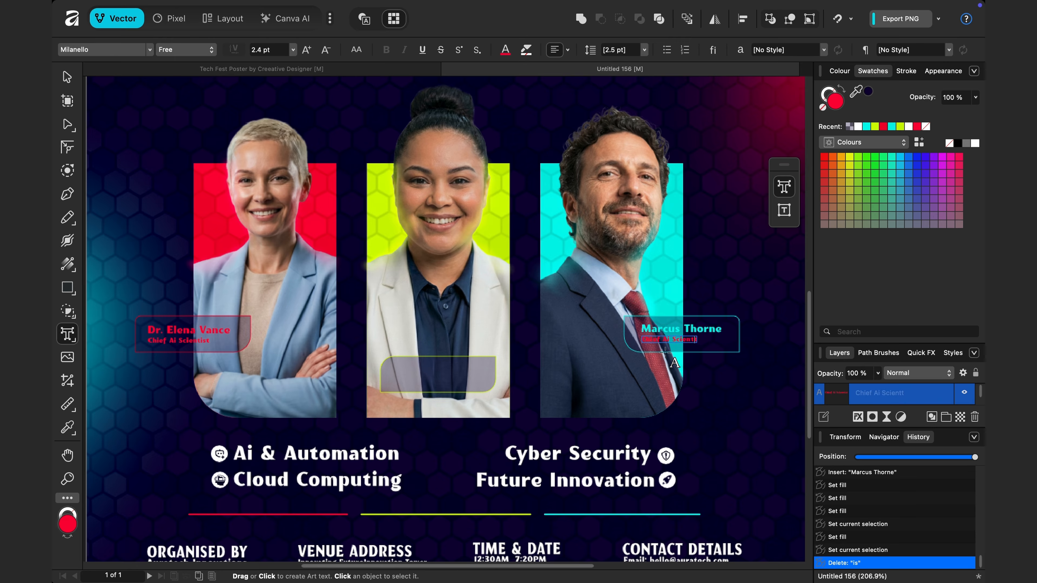
left_click_drag(686, 341, 645, 341)
key("BackSpace")
key("BackSpace")
type("Cyber Security Direc")
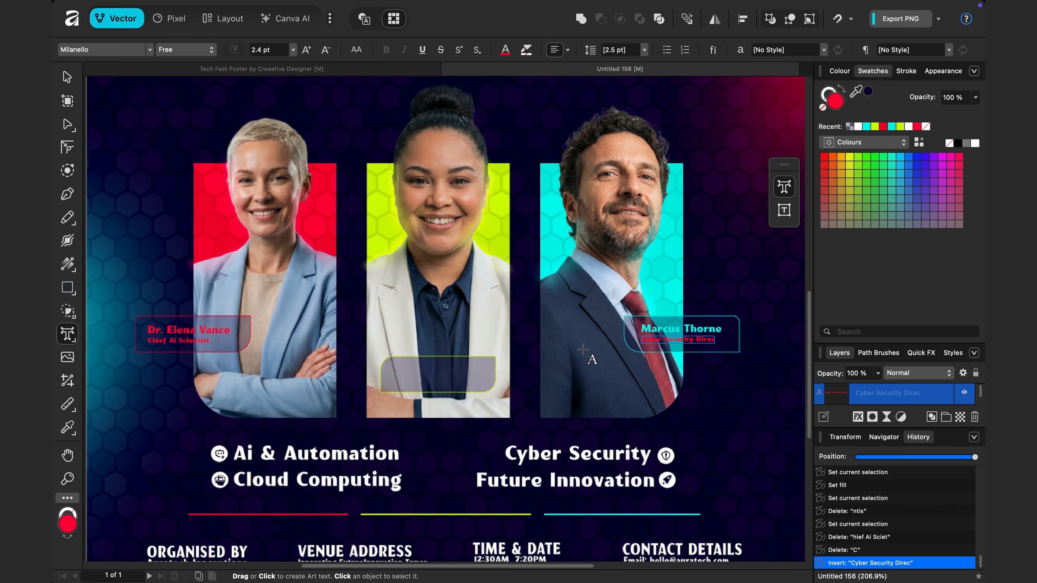
type("r")
key("Escape")
left_click(867, 127)
left_click(729, 364)
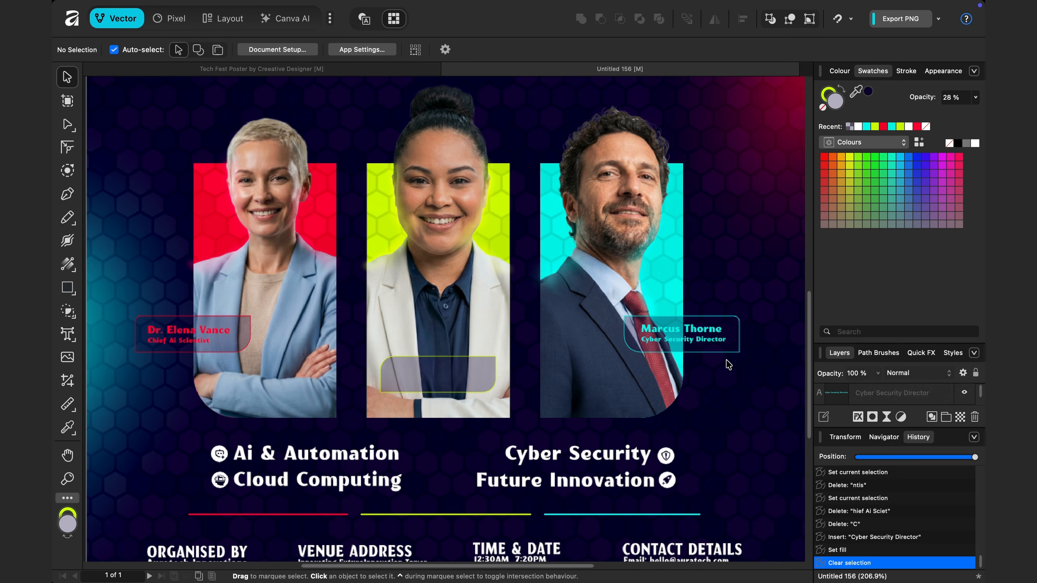
Step: Slightly enlarge the name on the cyan-outlined plate and slightly reduce the "Cyber Security Director" line
left_click(706, 345)
mouse_move(706, 342)
left_mouse_down()
mouse_move(716, 340)
mouse_move(704, 343)
left_mouse_up()
left_click(725, 372)
left_click(707, 339)
left_click(723, 360)
key("super+z")
left_click(946, 393)
left_click_drag(630, 319, 725, 344)
left_click(750, 384)
Step: Enlarge the name on the red-outlined plate slightly, to 3.9 pt
left_click(209, 329)
left_click_drag(230, 325, 235, 324)
left_click(160, 361)
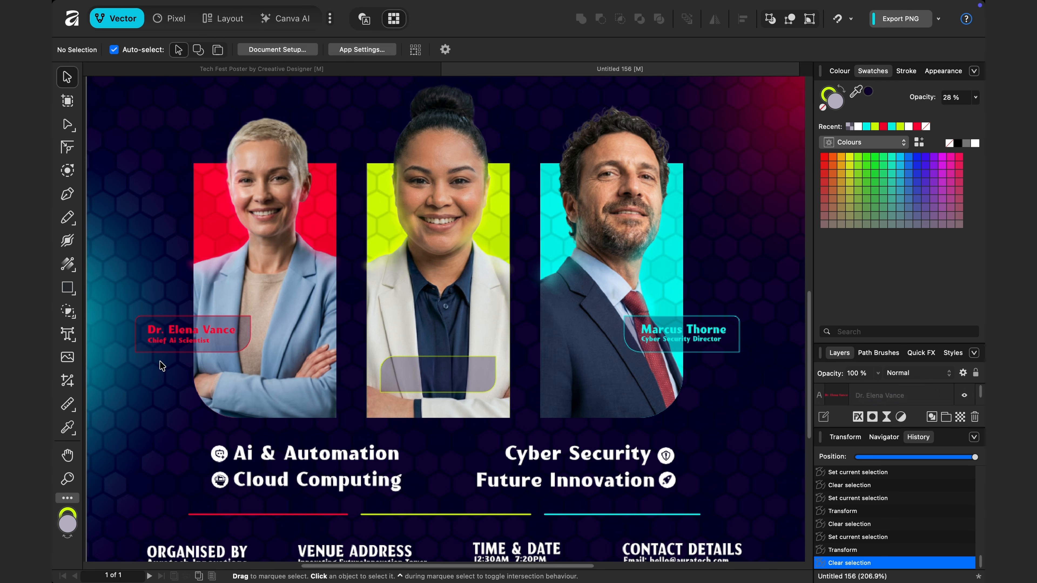
left_click_drag(159, 342, 155, 339)
key("super+z")
Step: Duplicate the red name and job title and place the copies on the lime-outlined middle plate
left_click_drag(240, 348, 144, 324)
key("super+j")
left_click_drag(215, 331, 464, 371)
Step: Replace the copied name on the lime-outlined middle plate with the middle speaker's full name
double_click(464, 372)
key("BackSpace")
key("BackSpace")
key("BackSpace")
key("BackSpace")
key("BackSpace")
key("BackSpace")
key("BackSpace")
key("BackSpace")
key("BackSpace")
key("BackSpace")
key("BackSpace")
key("BackSpace")
key("BackSpace")
key("BackSpace")
key("BackSpace")
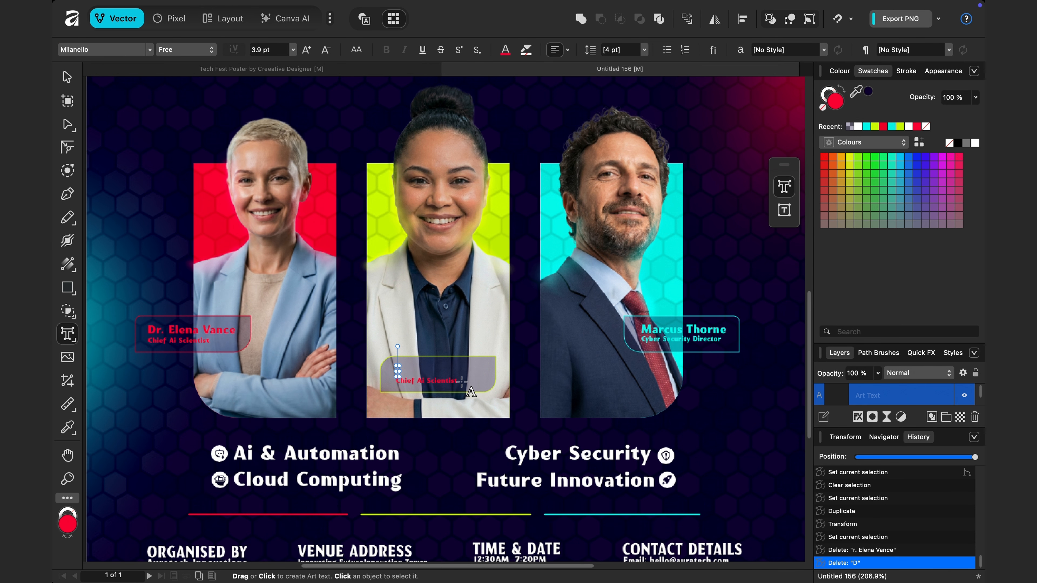
type("Sofia")
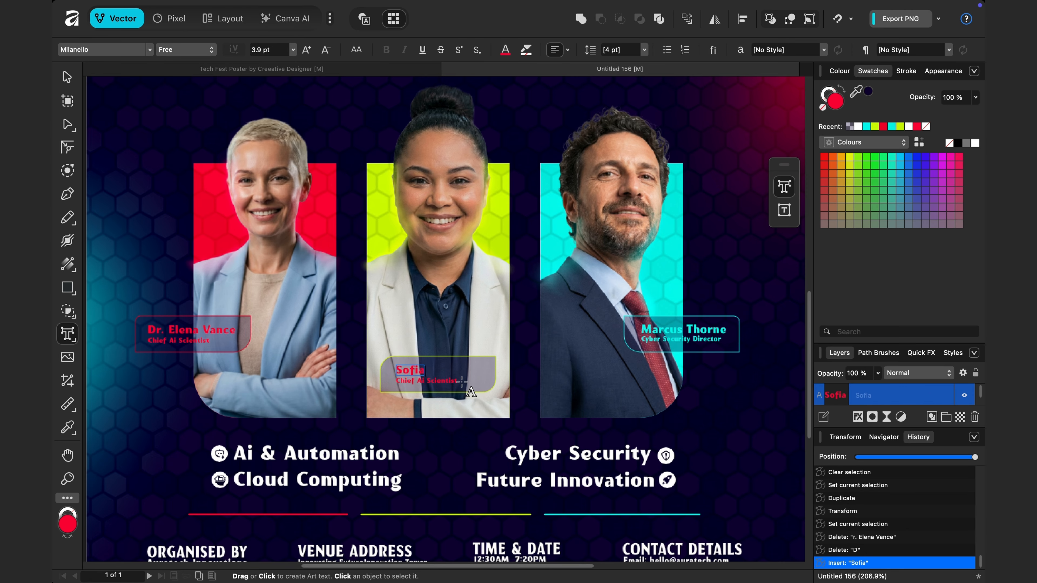
type(" Rodrigu")
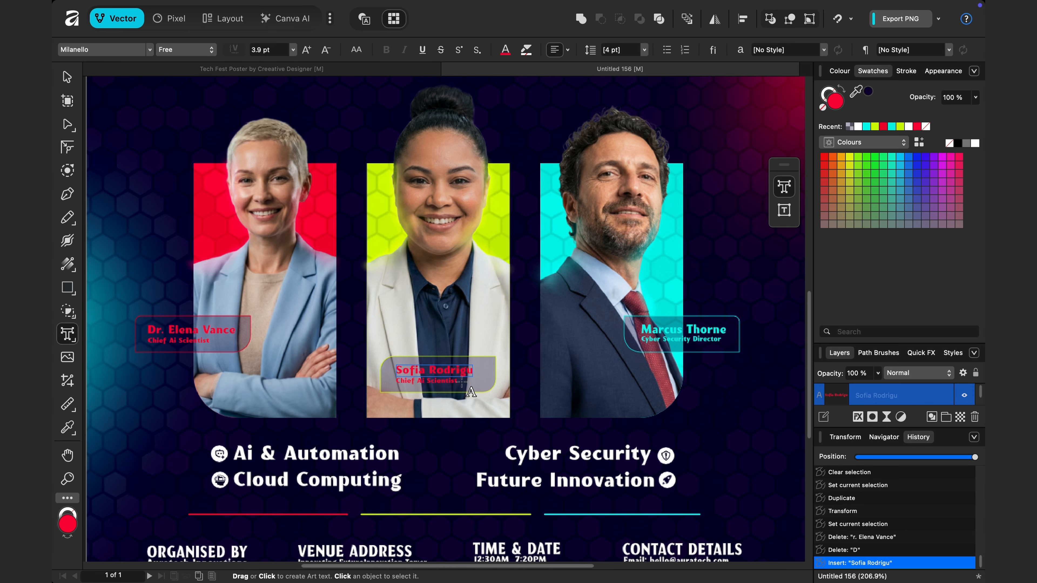
type("ez")
Step: Change the copied job title on the lime-outlined middle plate to "Head of Cloud Strategy"
left_click(460, 382)
key("BackSpace")
key("BackSpace")
key("BackSpace")
key("BackSpace")
key("BackSpace")
key("BackSpace")
key("BackSpace")
key("BackSpace")
key("BackSpace")
key("BackSpace")
key("BackSpace")
key("BackSpace")
key("BackSpace")
key("BackSpace")
key("BackSpace")
key("BackSpace")
key("BackSpace")
key("BackSpace")
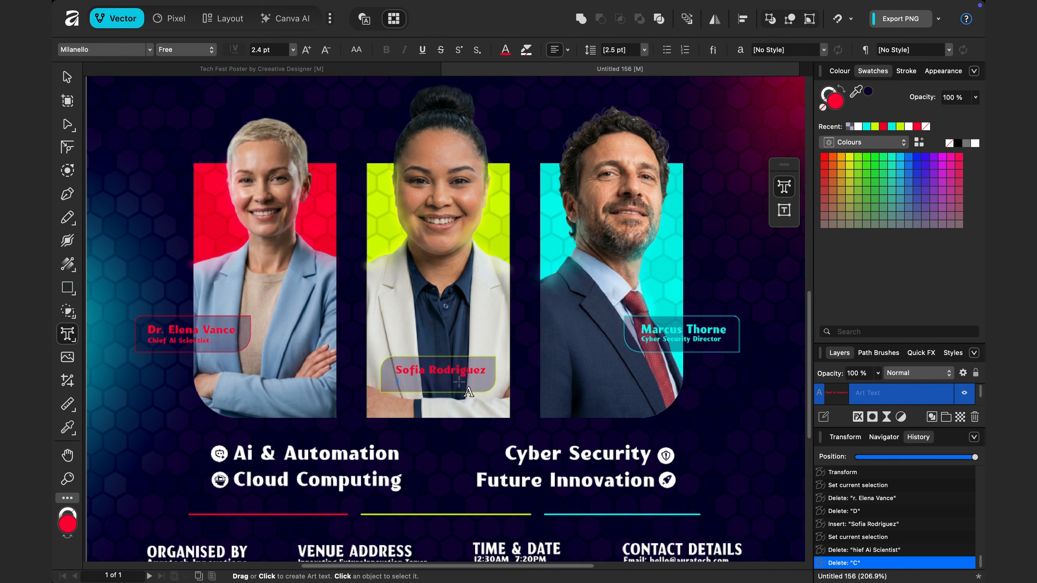
type("Head of Cloud ")
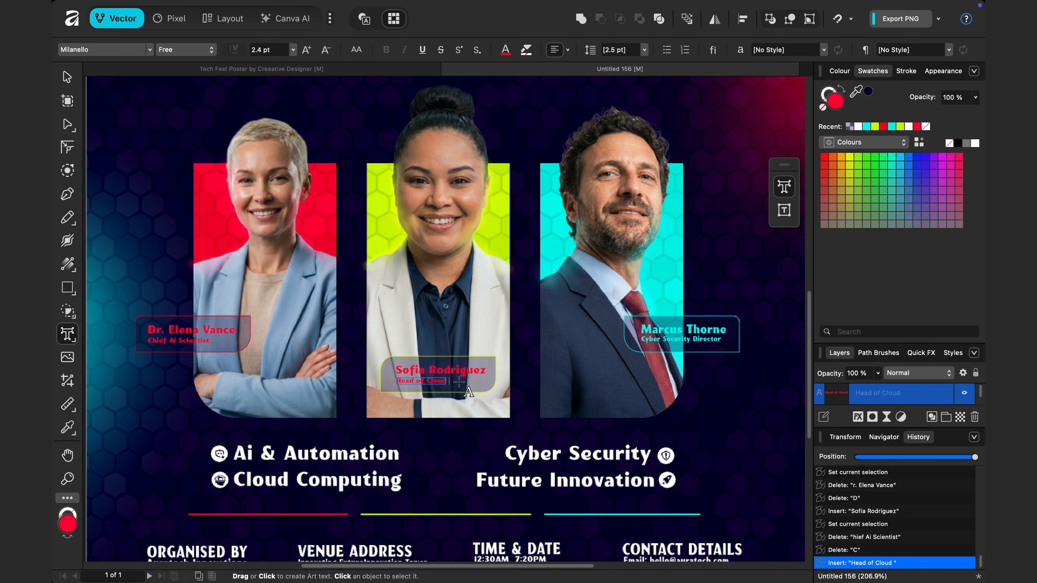
type("Strategy")
key("Escape")
key("v")
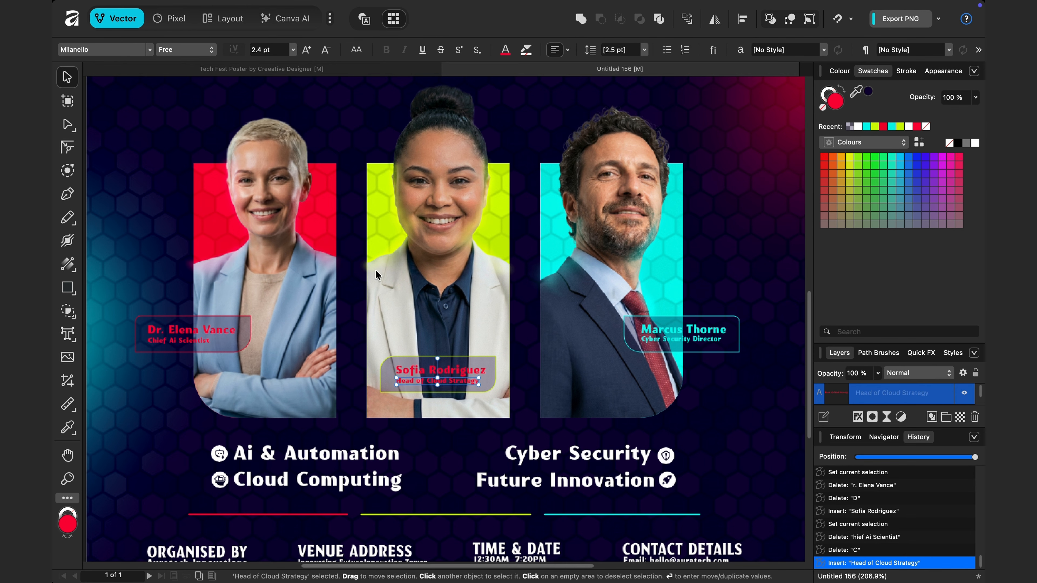
Step: Lock the objects behind the middle plate's text and fill its name and job title with the recent lime
left_click(486, 385)
left_click(490, 347)
left_click(975, 372)
left_click(486, 385)
left_click(975, 372)
left_click_drag(499, 350, 389, 399)
left_click(875, 127)
left_click(518, 357)
left_click(461, 431)
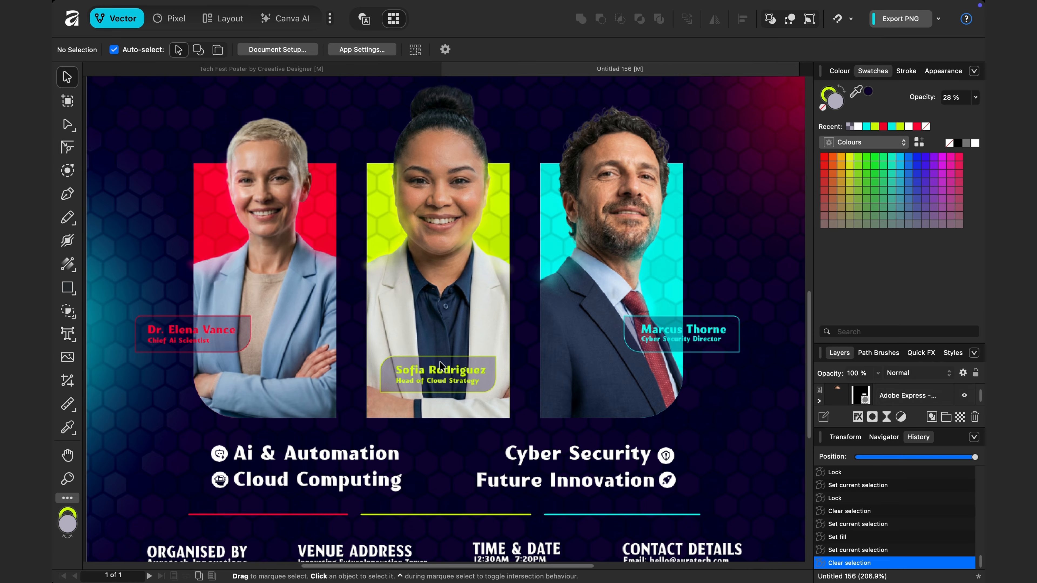
Step: Review the whole poster, its histogram and its layer stack in the Pixel workspace
scroll(630, 349, "down", 10)
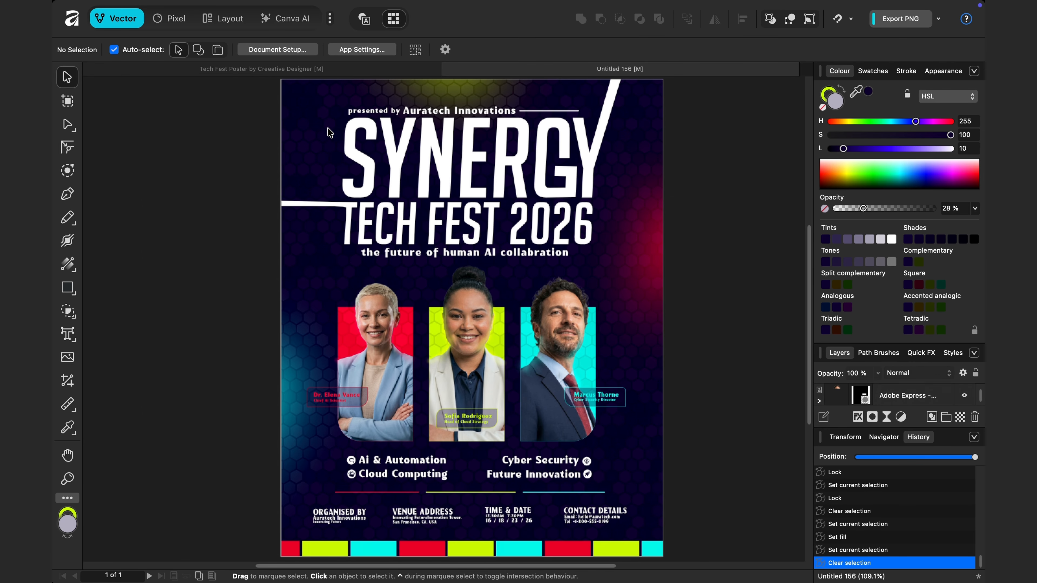
left_click(181, 23)
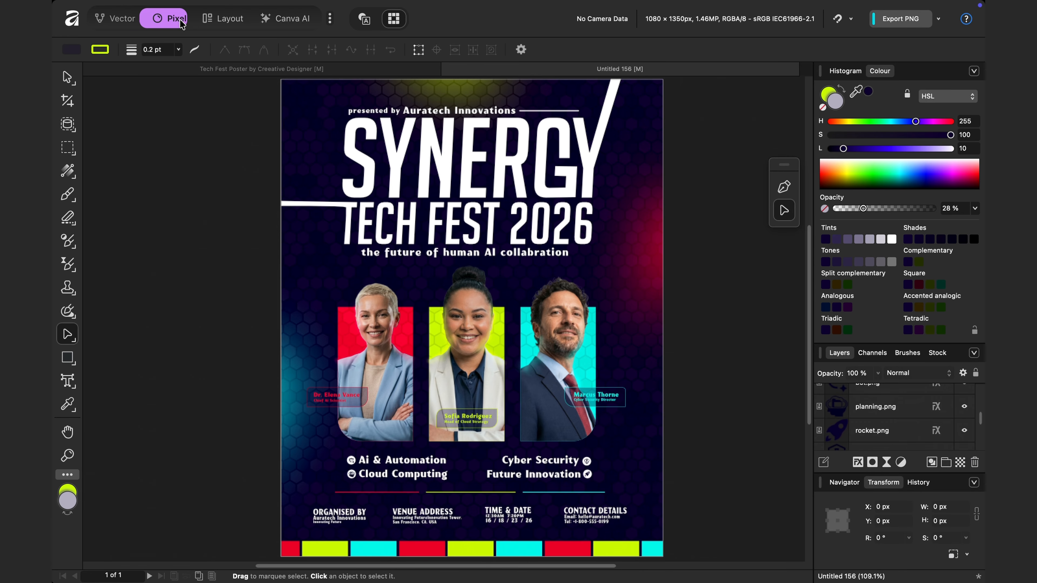
left_click(838, 73)
scroll(927, 392, "up", 10)
scroll(879, 426, "down", 15)
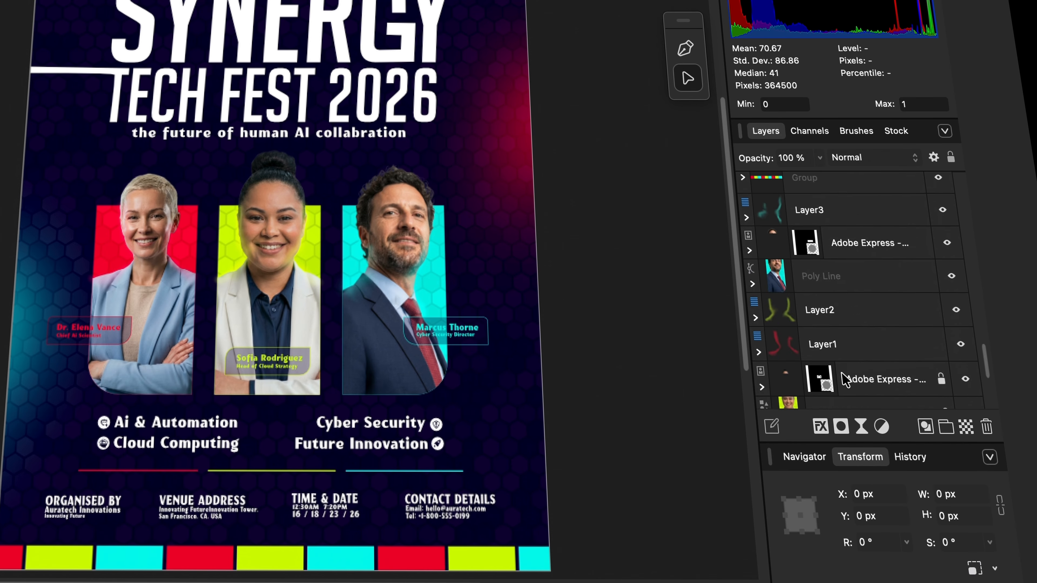
scroll(885, 401, "up", 15)
scroll(833, 210, "down", 15)
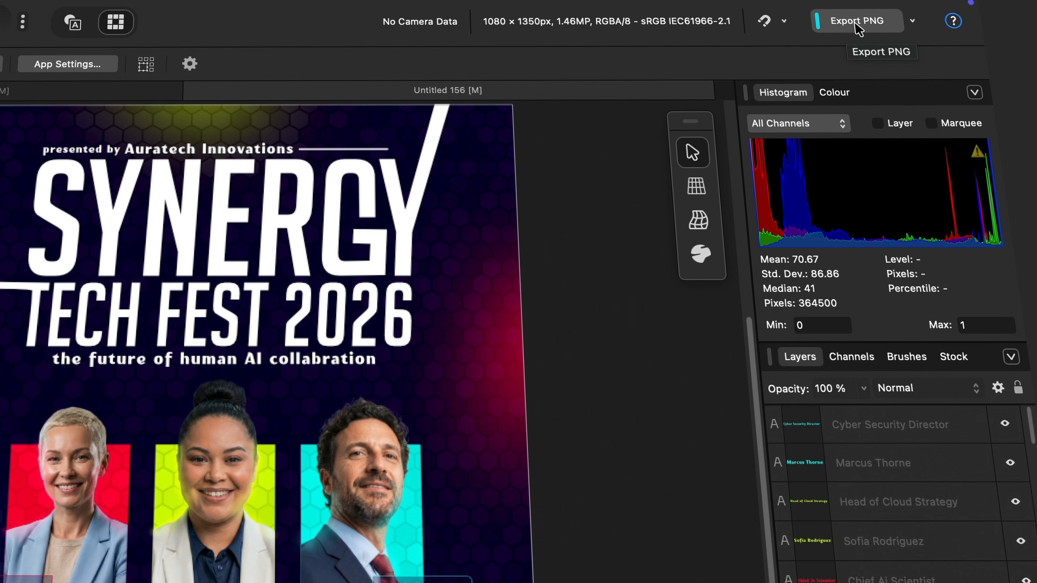
Step: Configure the poster export as JPEG (Best quality) at 2x scale
left_click(914, 22)
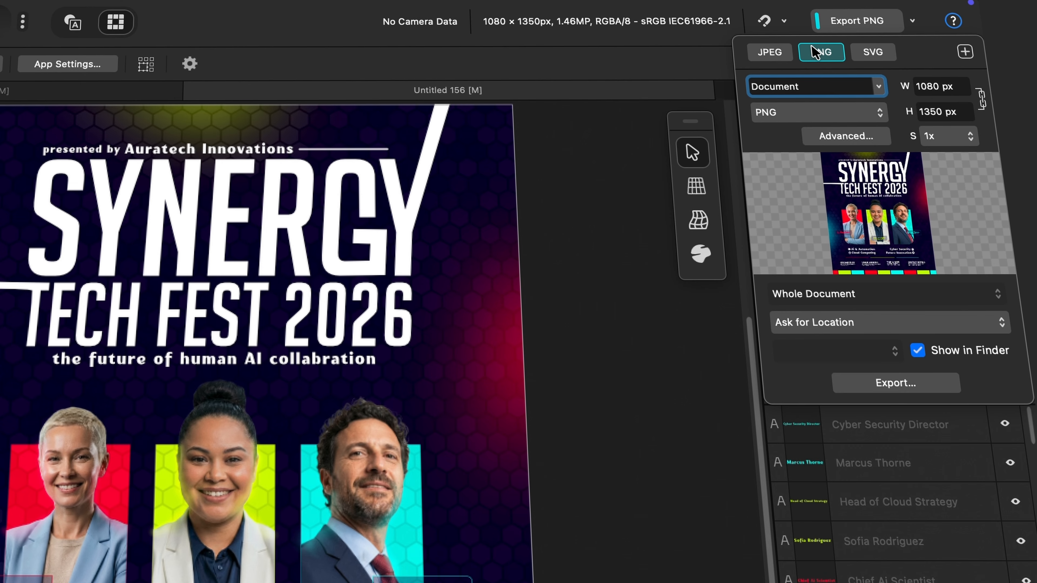
left_click(779, 54)
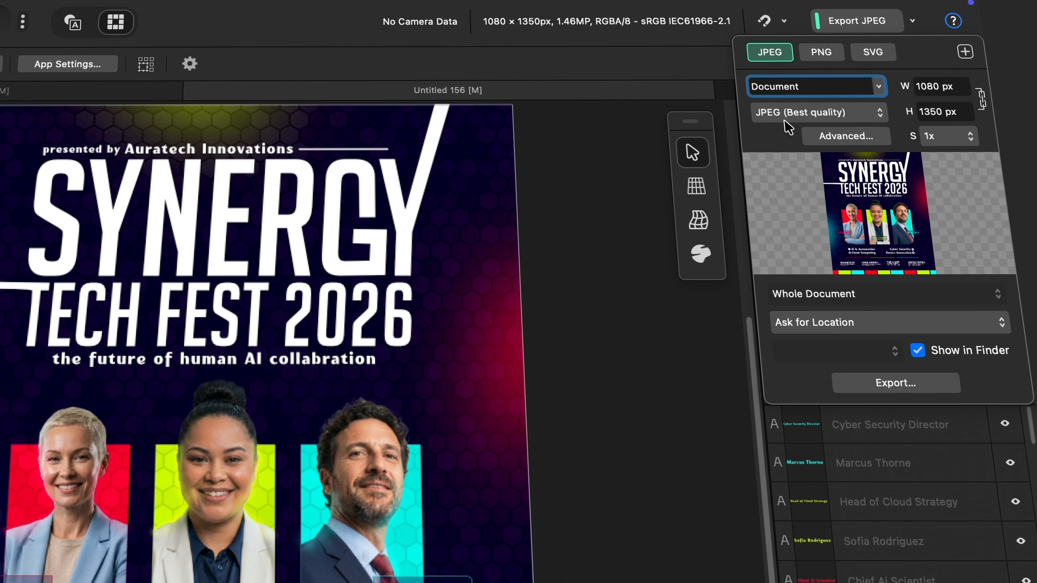
left_click(809, 114)
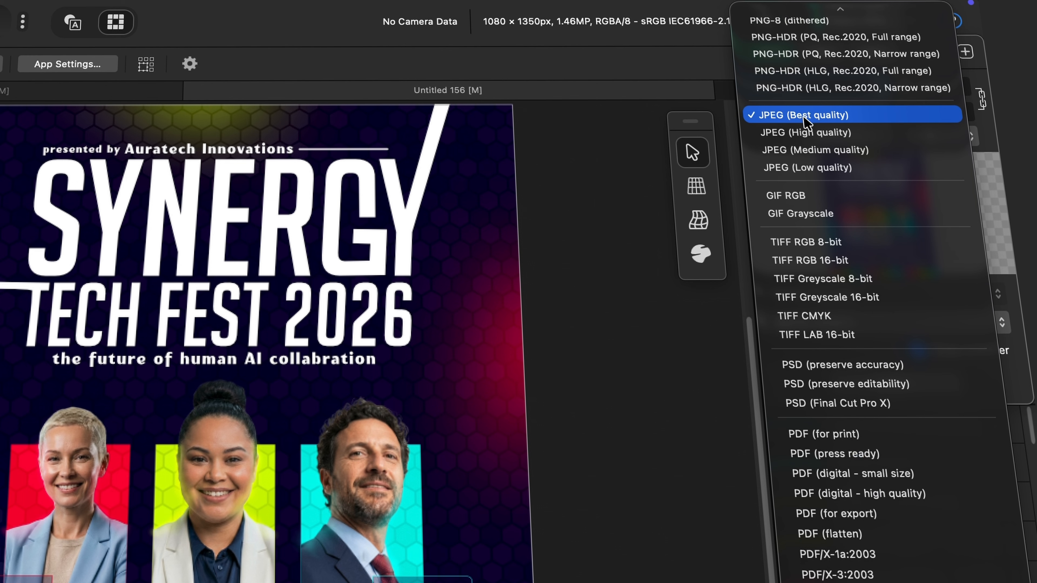
left_click(787, 118)
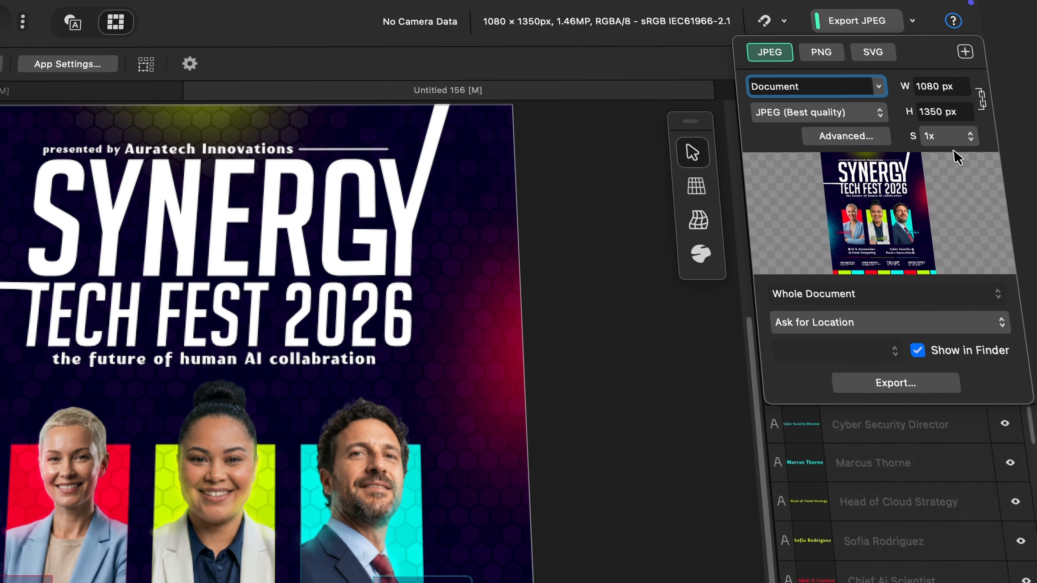
left_click(933, 138)
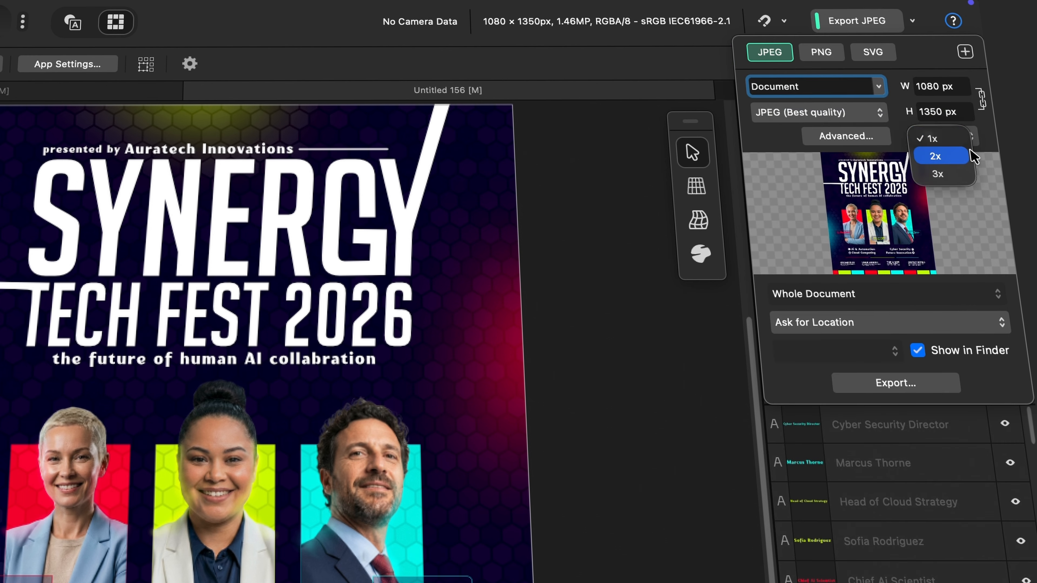
left_click(939, 157)
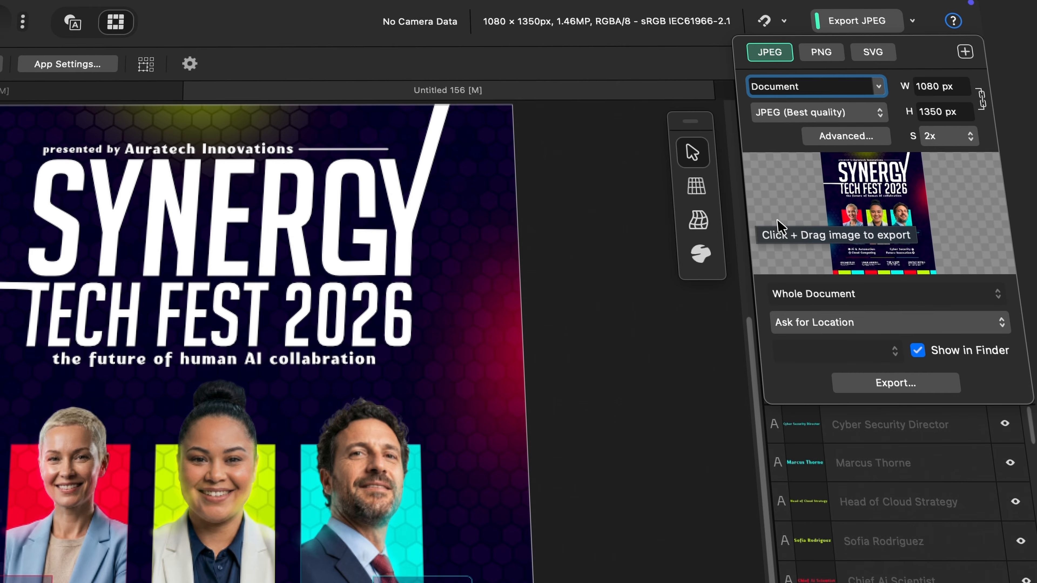
Step: Export the whole document to the Downloads folder as "Tech Fest Poster by Creeative Designer !"
left_click(900, 385)
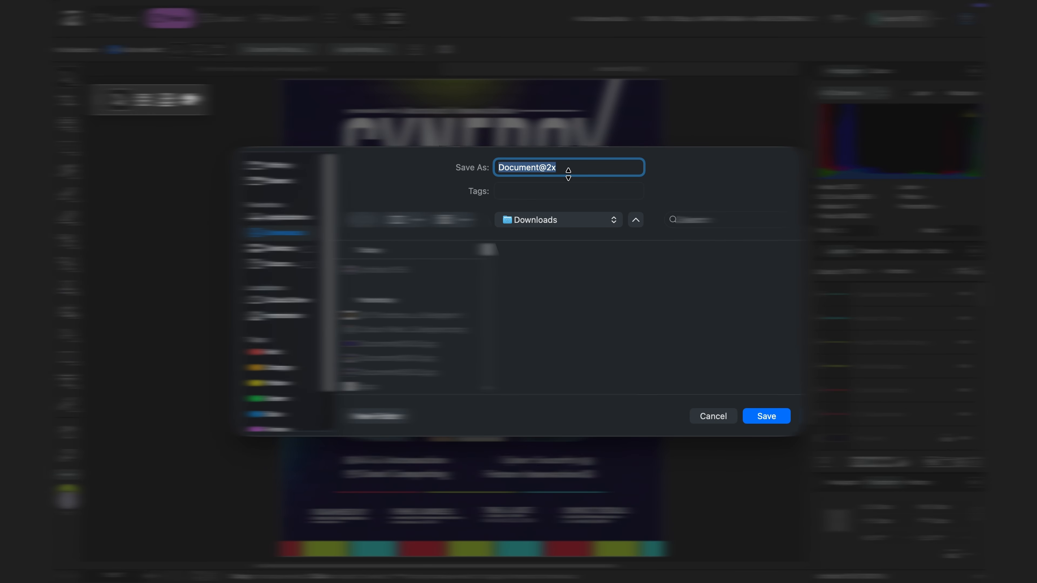
key("BackSpace")
type("T")
key("BackSpace")
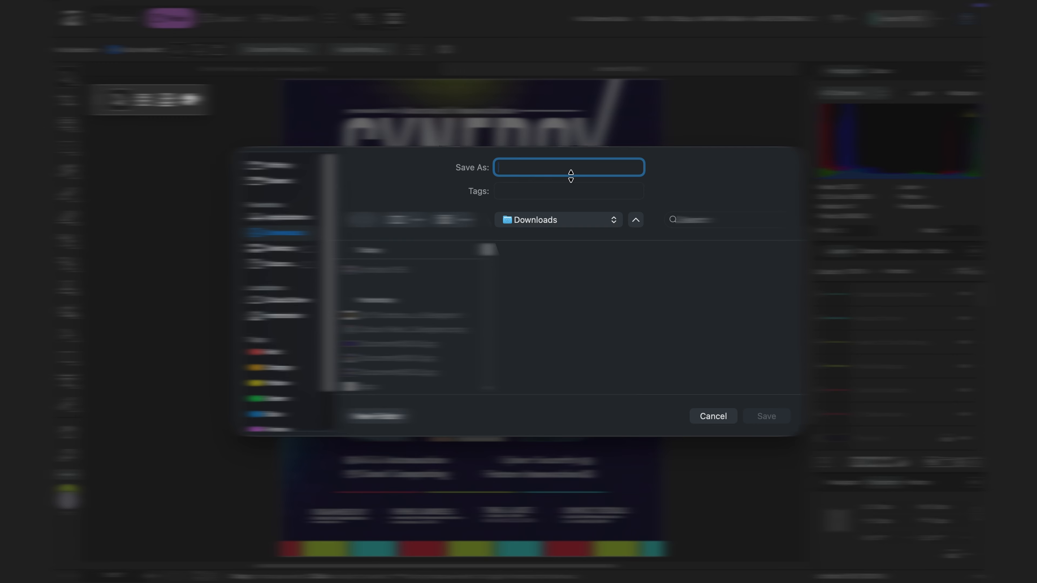
type("Te")
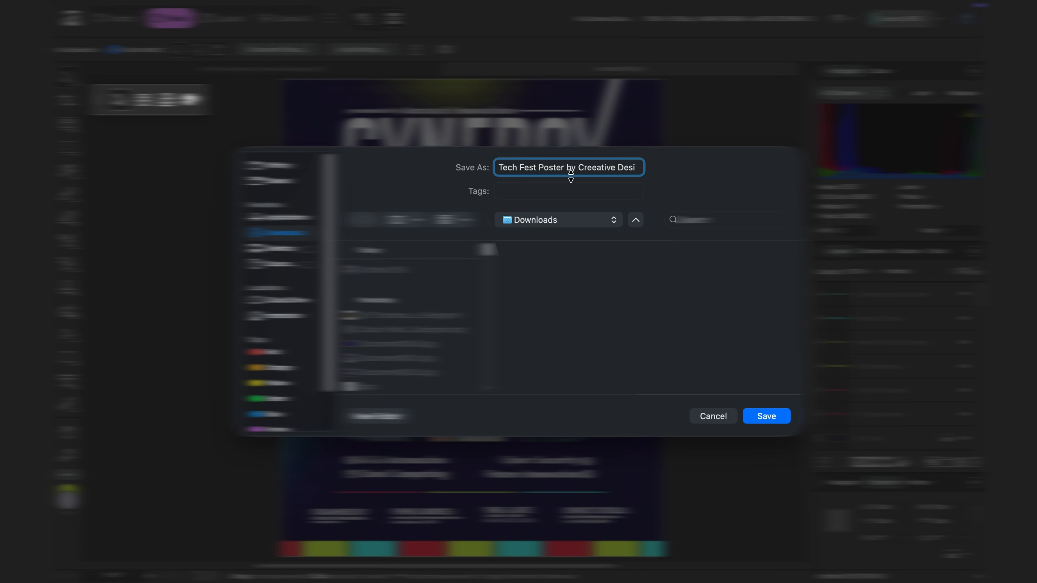
type("gner")
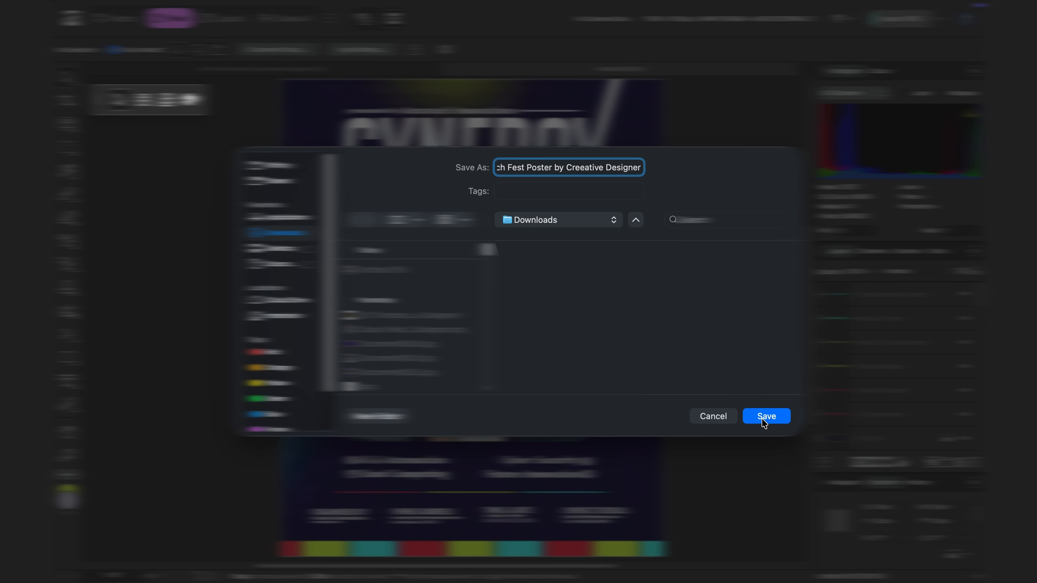
type(" !")
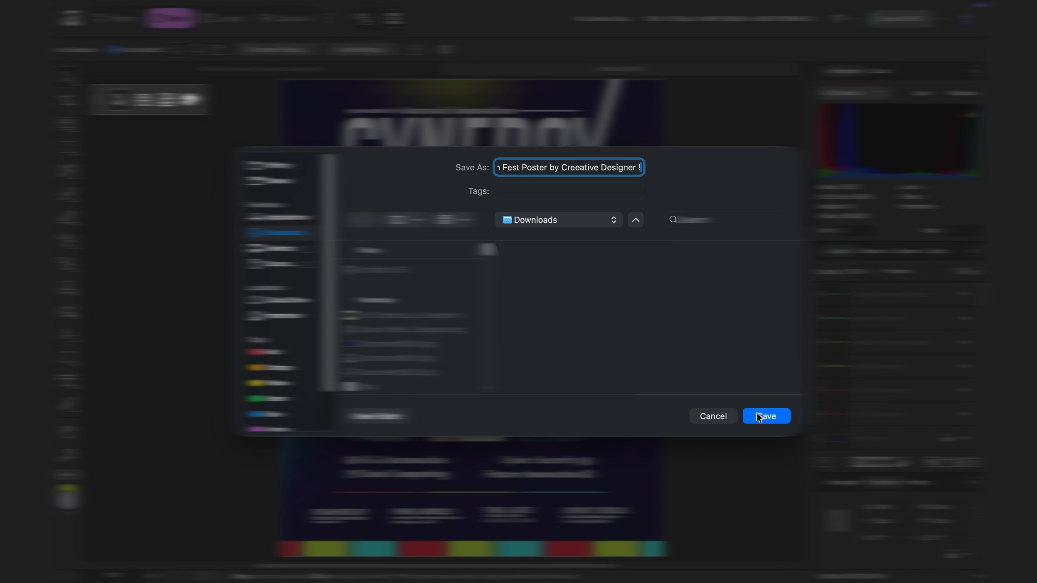
left_click(759, 416)
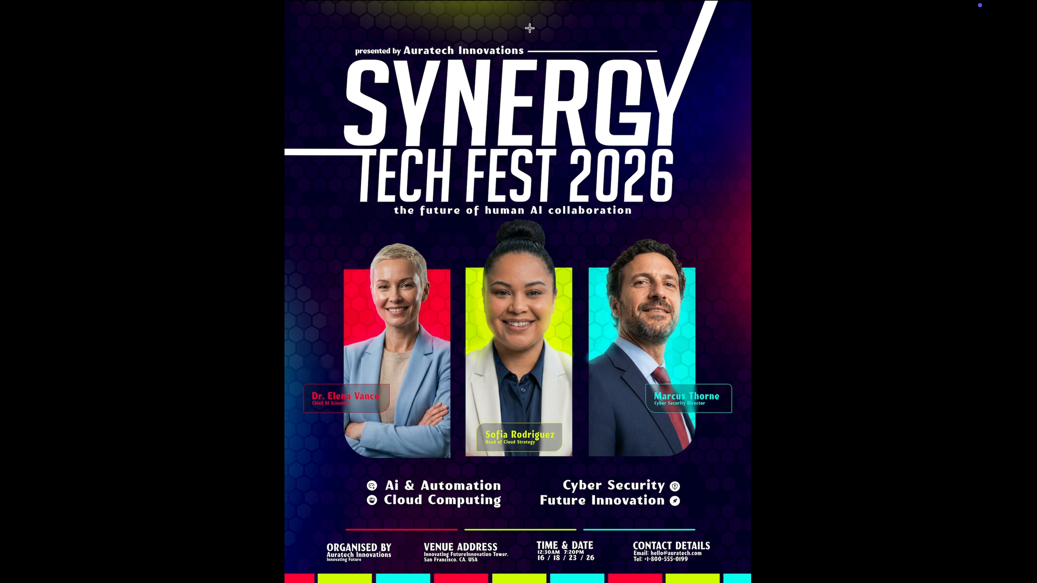